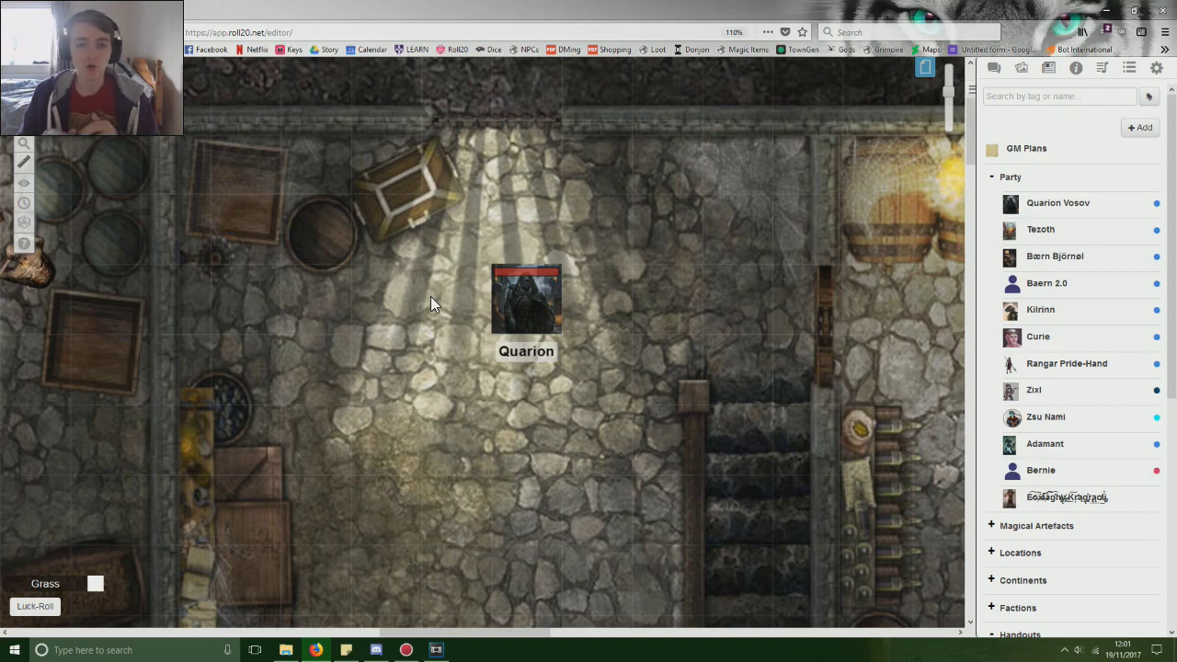
Step: Set the Quarion token's red bar value to 55, followed by a lower value of 30
left_click(506, 296)
left_click(535, 342)
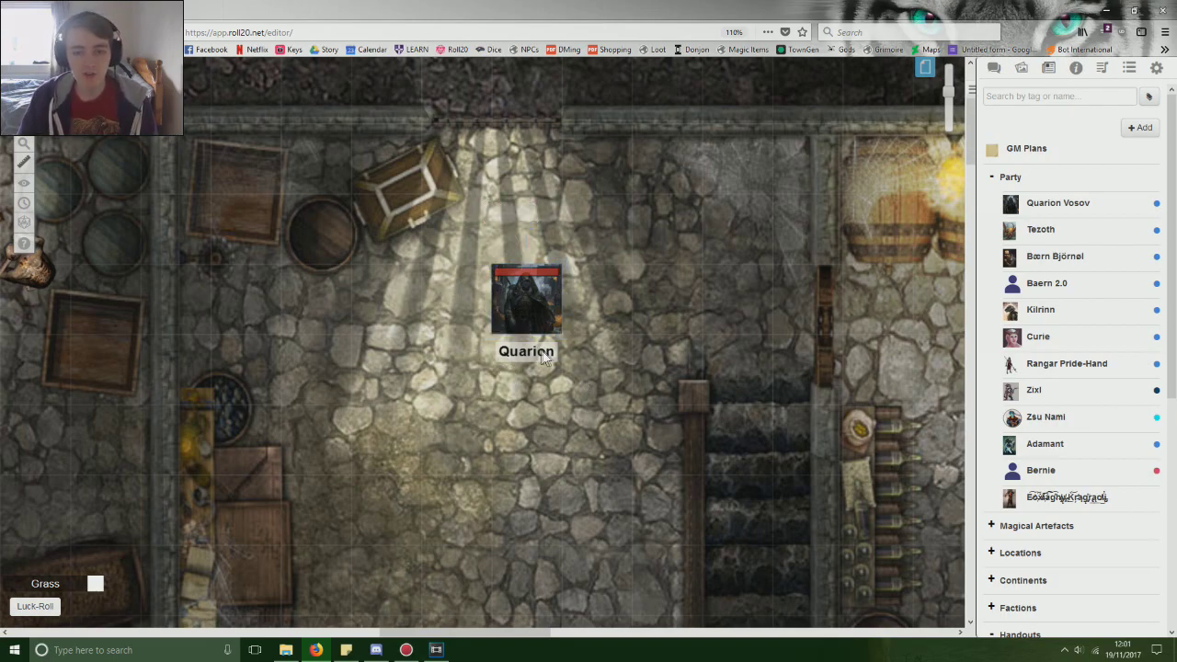
left_click(537, 295)
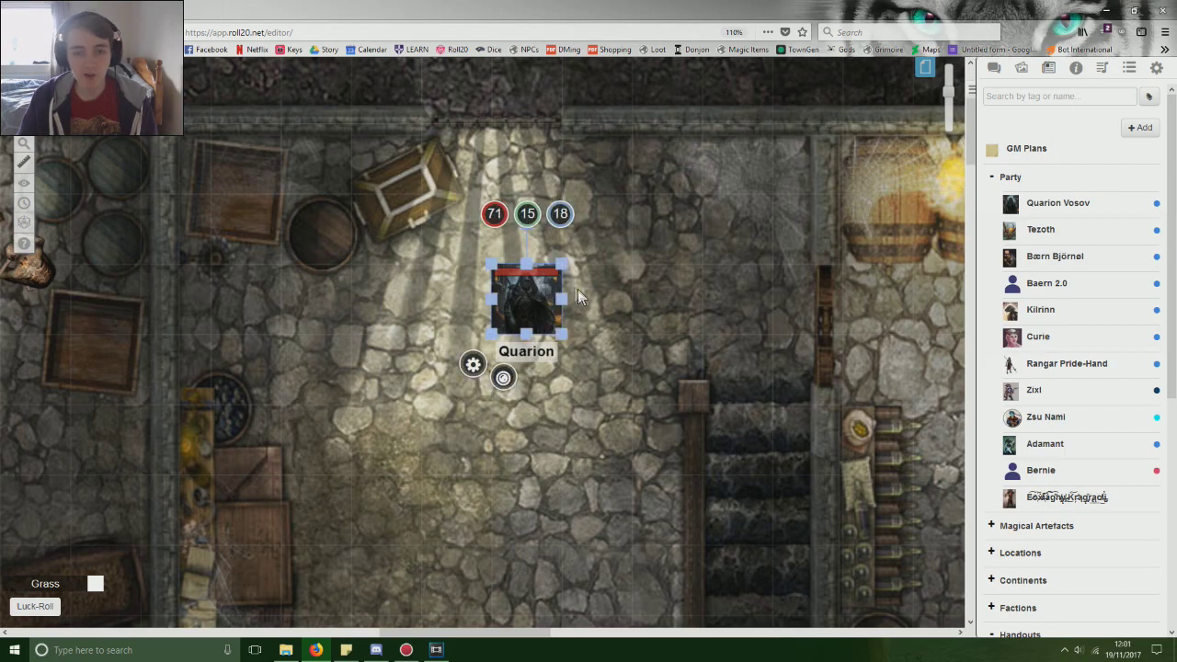
left_click(538, 283)
left_click(497, 217)
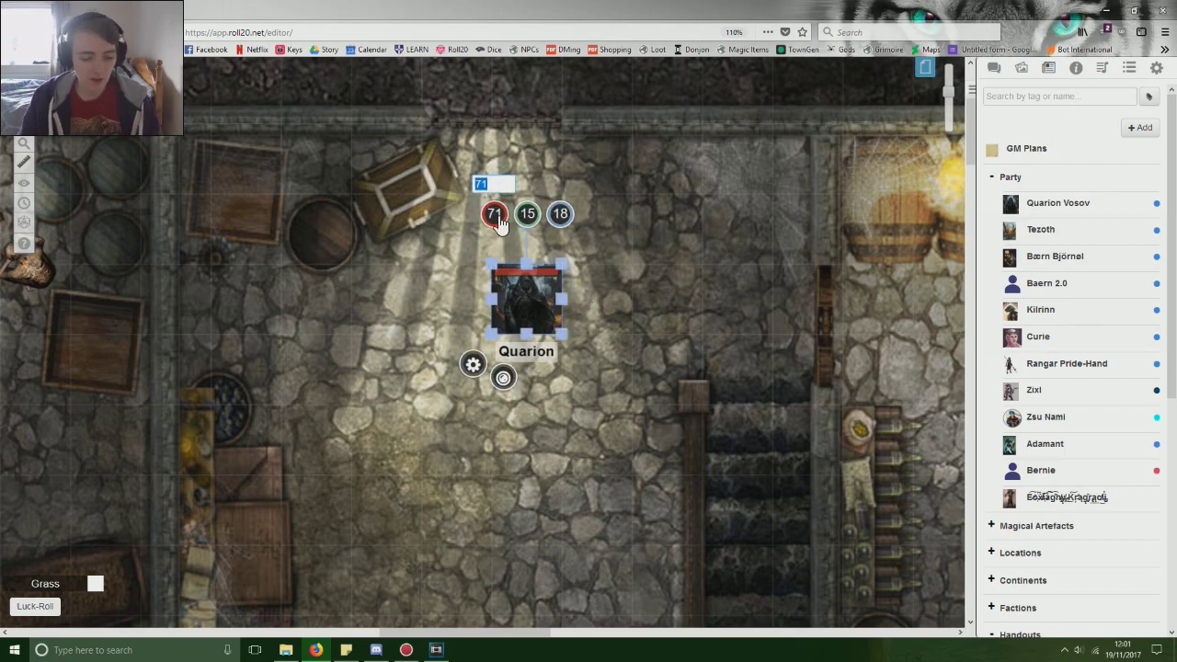
type("55")
key("Return")
left_click(495, 214)
type("30")
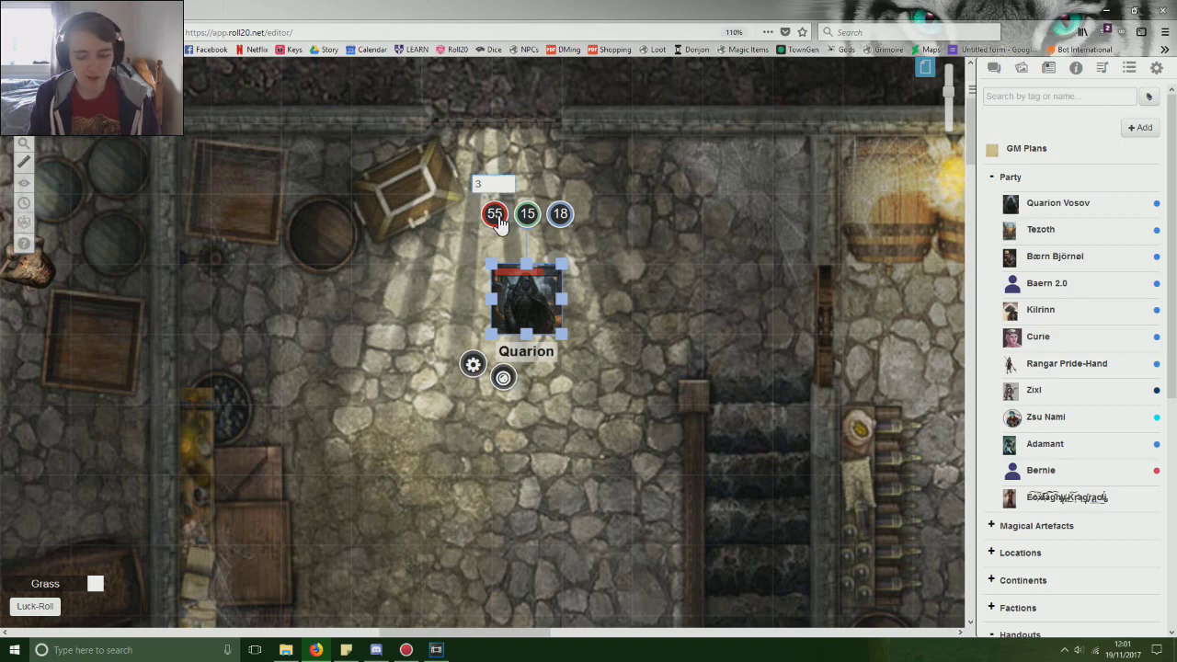
key("Return")
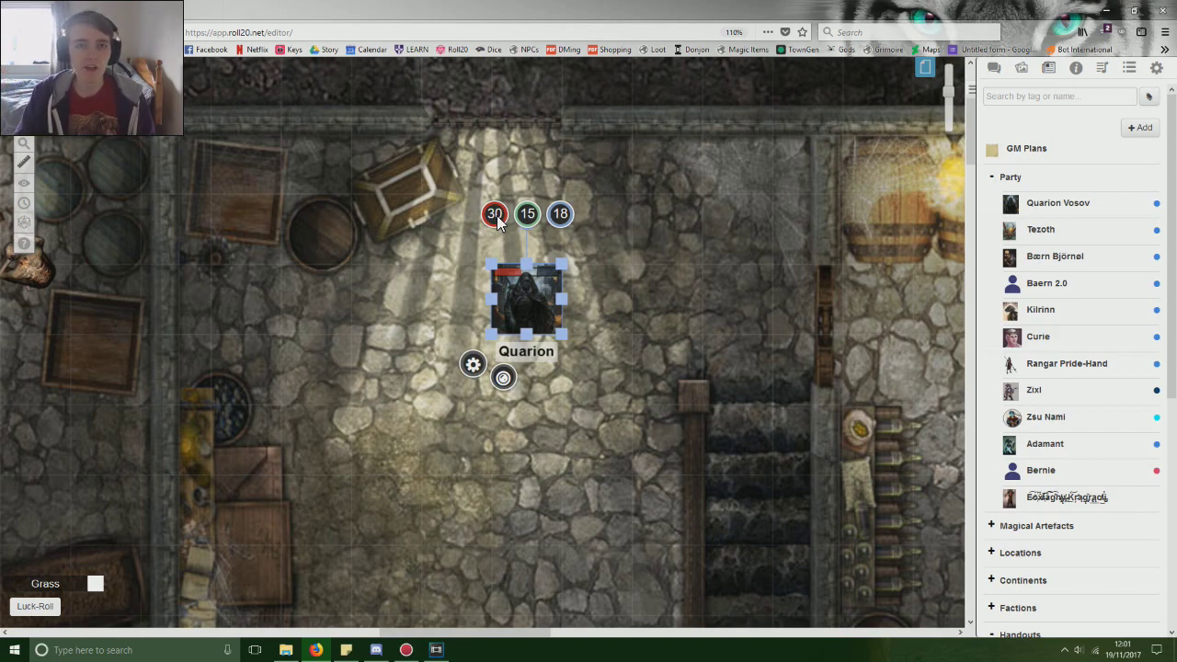
left_click(440, 232)
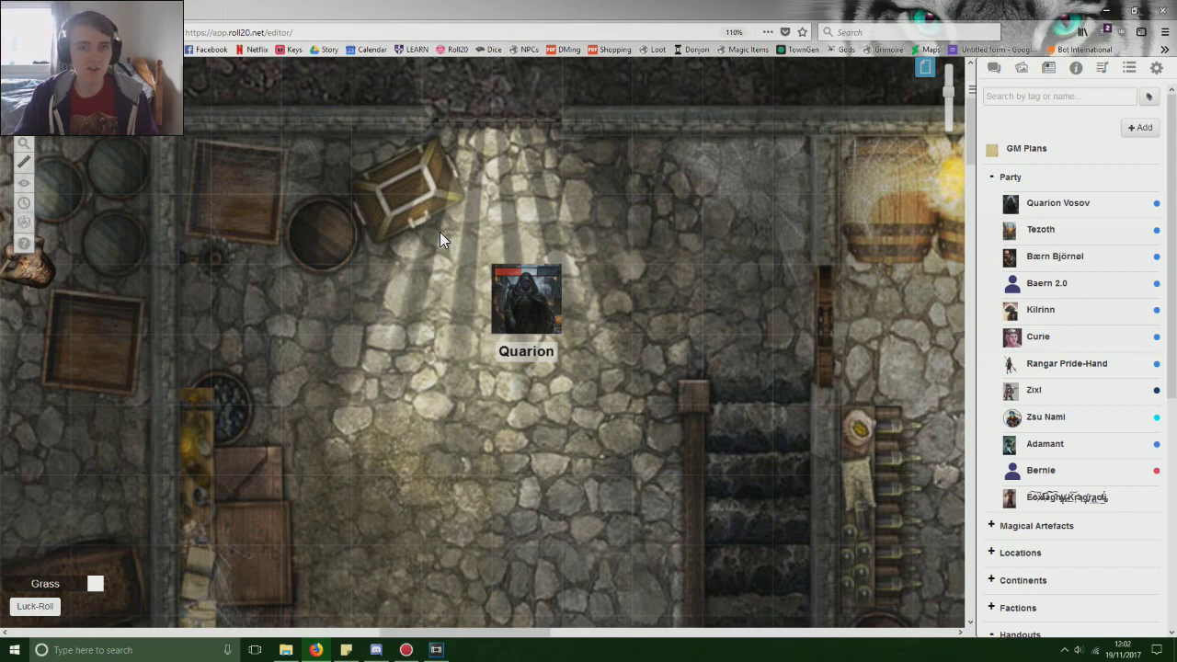
Step: Set the Quarion token's red bar value back to 71
left_click(504, 275)
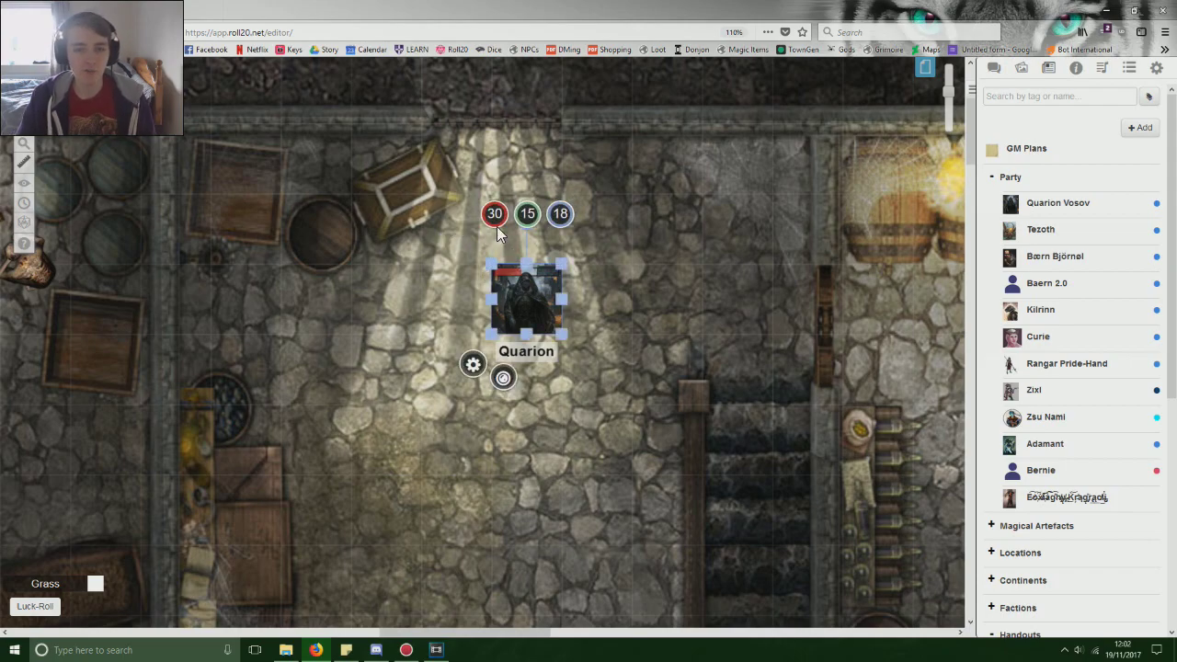
left_click(495, 214)
type("71")
key("Return")
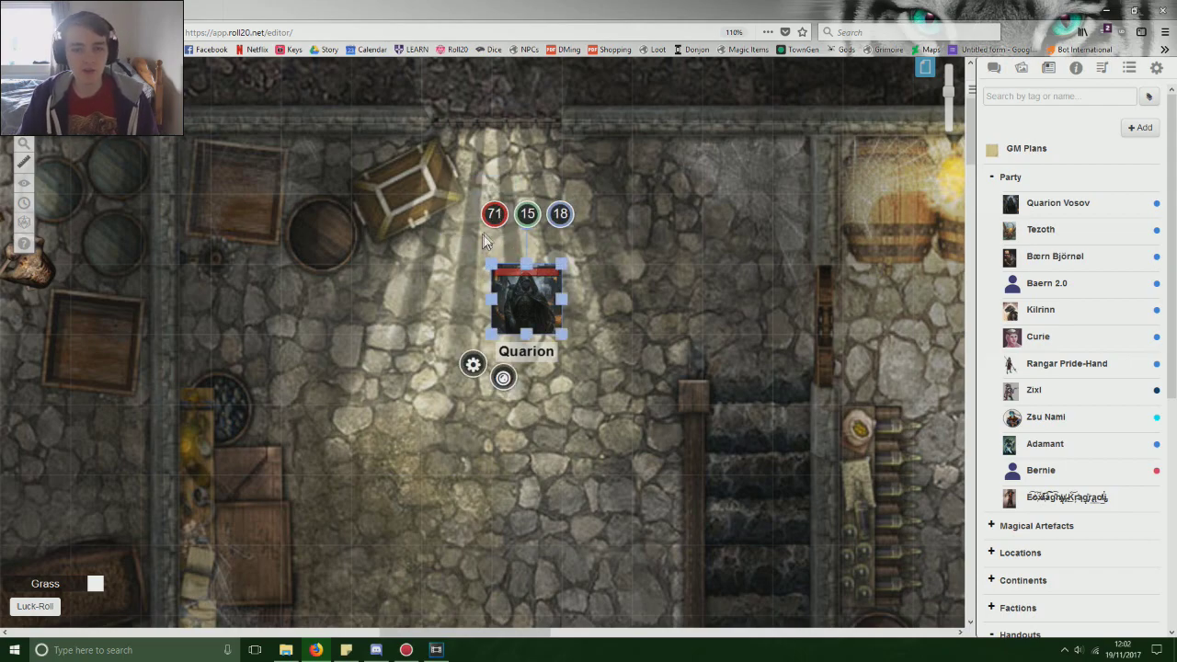
Step: Set the Quarion token's red bar value to 50, finishing with 55, and deselect the token
type("50")
key("Return")
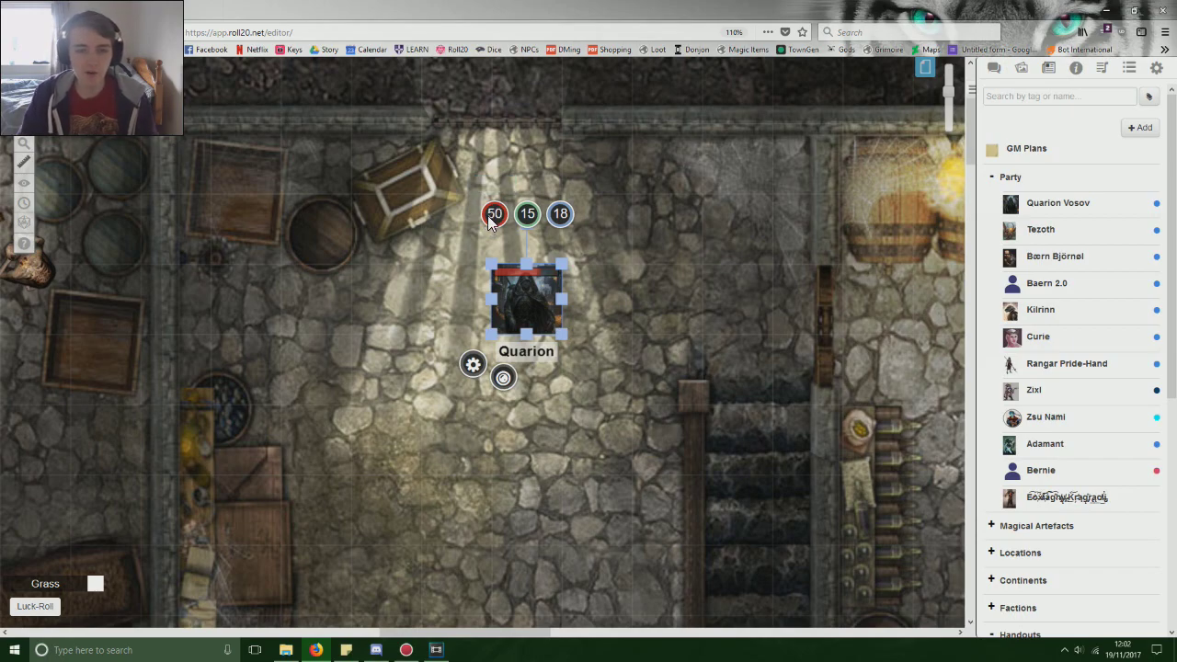
left_click(494, 214)
type("55")
key("Return")
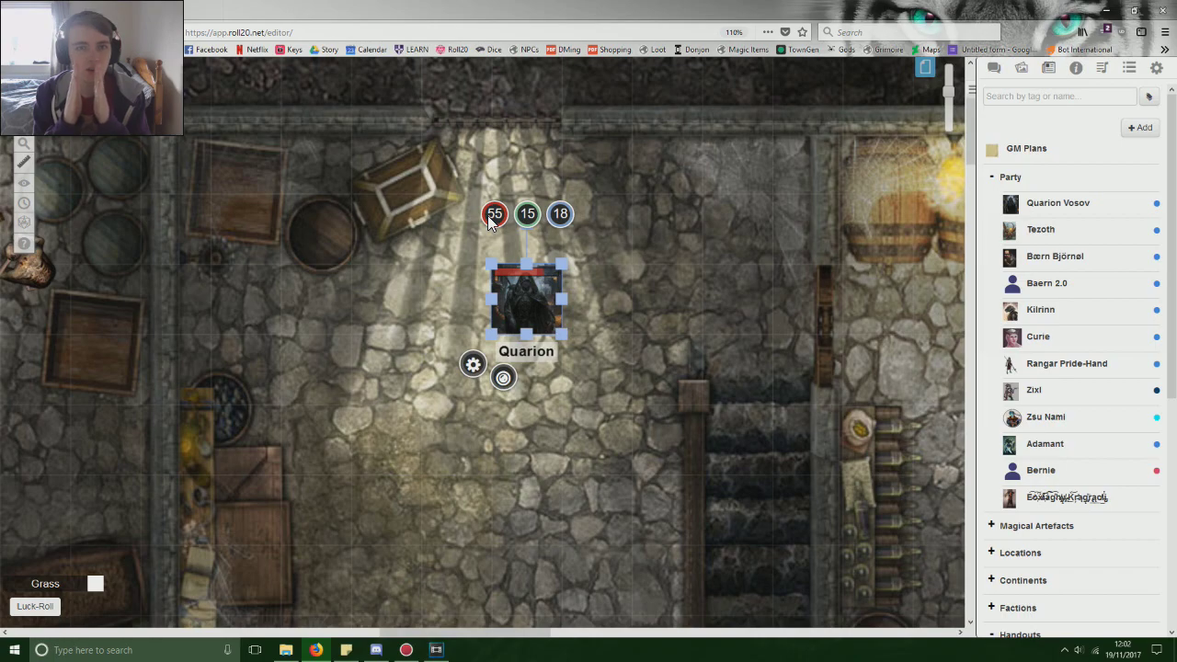
left_click(447, 259)
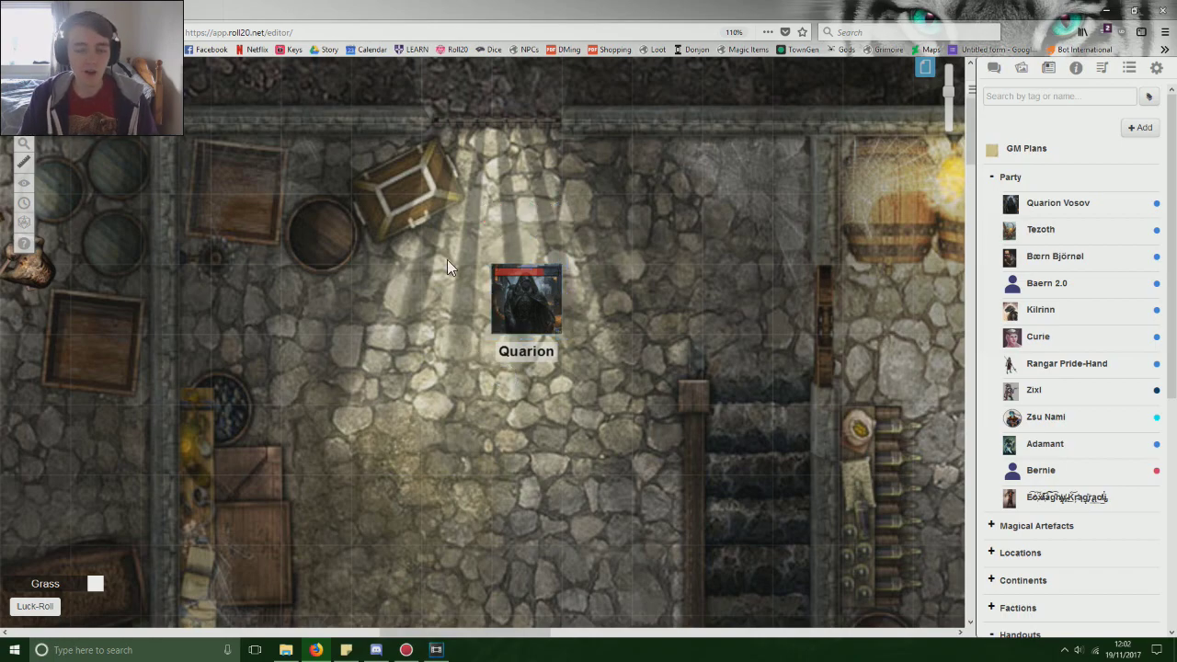
Step: Move the Quarion token one grid square up on the map and deselect it
left_click(503, 290)
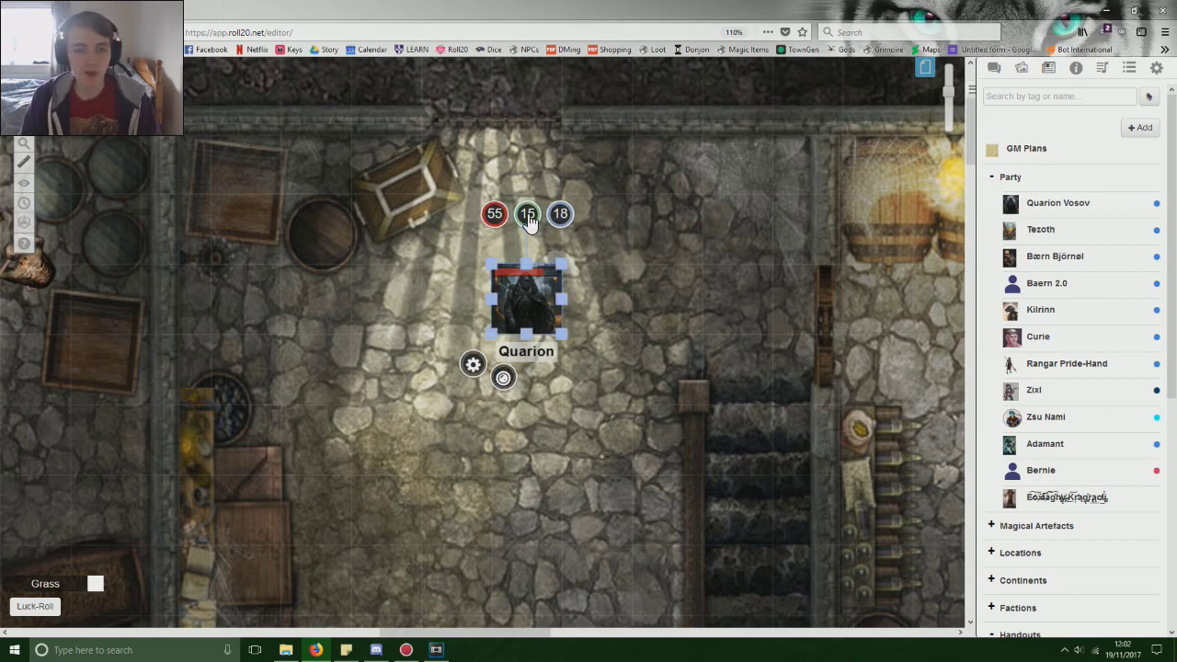
left_click(616, 279)
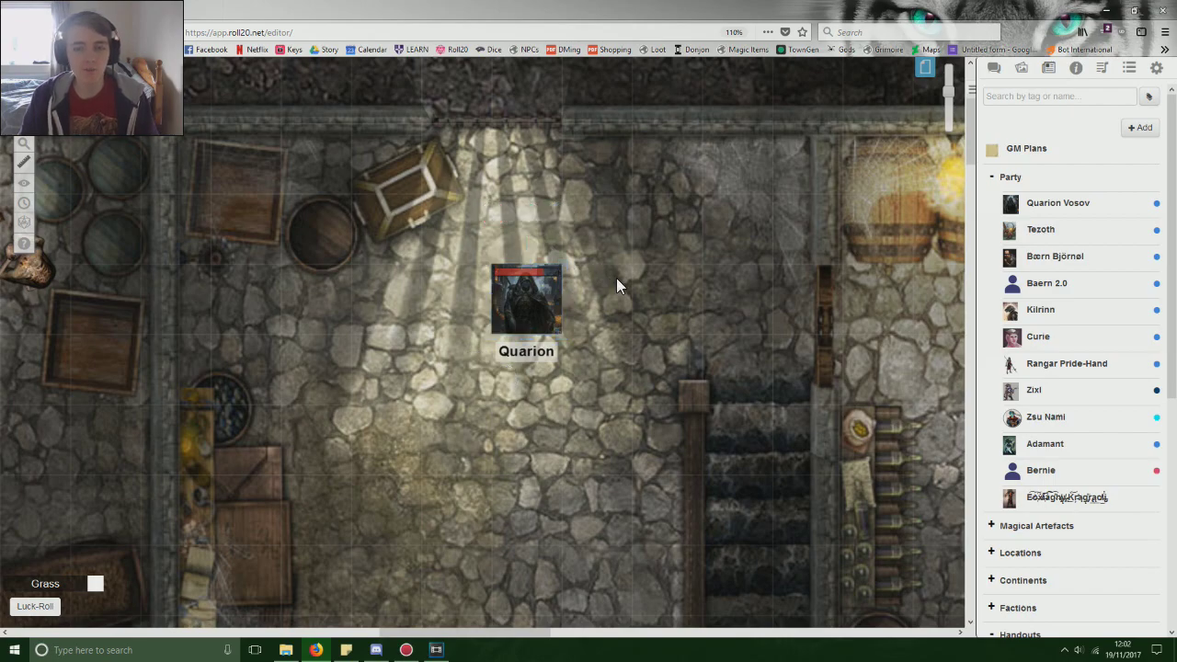
left_click_drag(544, 300, 543, 230)
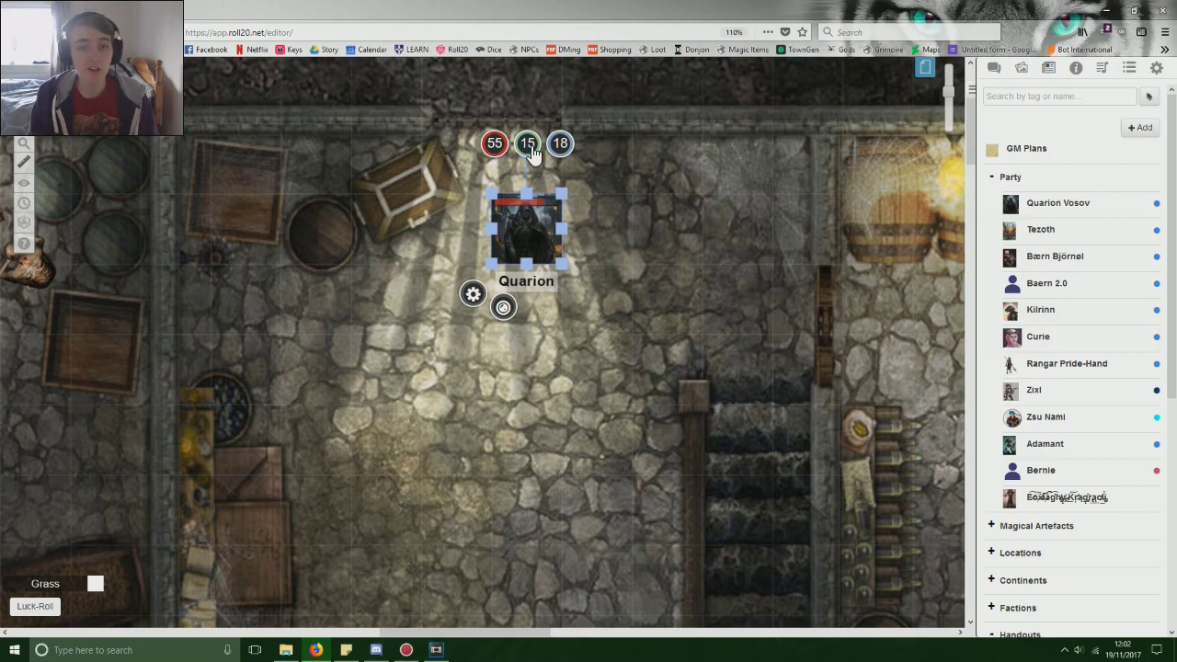
left_click(574, 204)
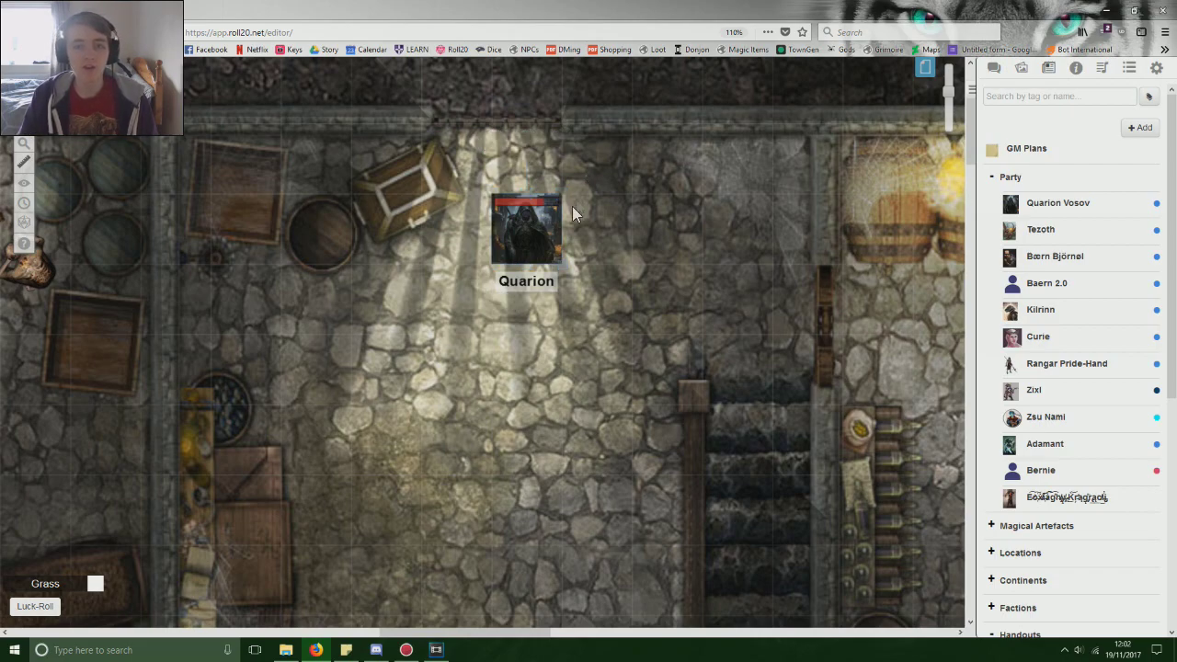
left_click(549, 239)
left_click(658, 217)
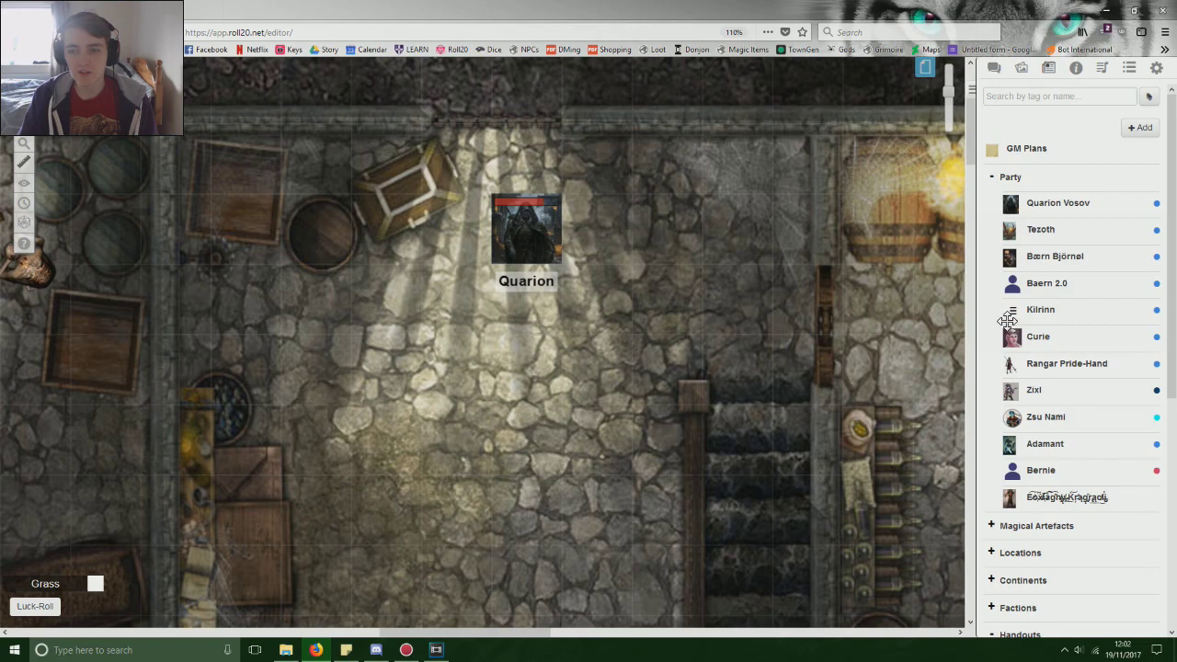
Step: Place Kilrinn's token from the Party characters on the map, in the square directly right of Quarion
key("ctrl+v")
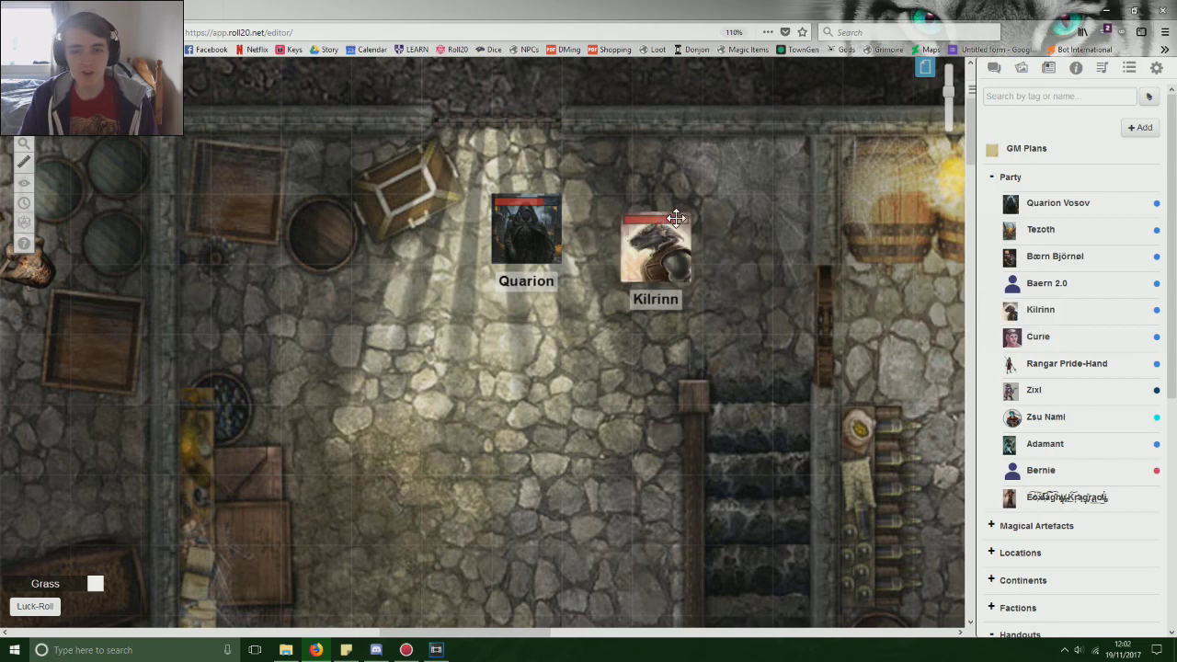
left_click_drag(664, 253, 596, 229)
Step: Measure the distance between the adjacent Quarion and Kilrinn tokens on the map
left_click(24, 164)
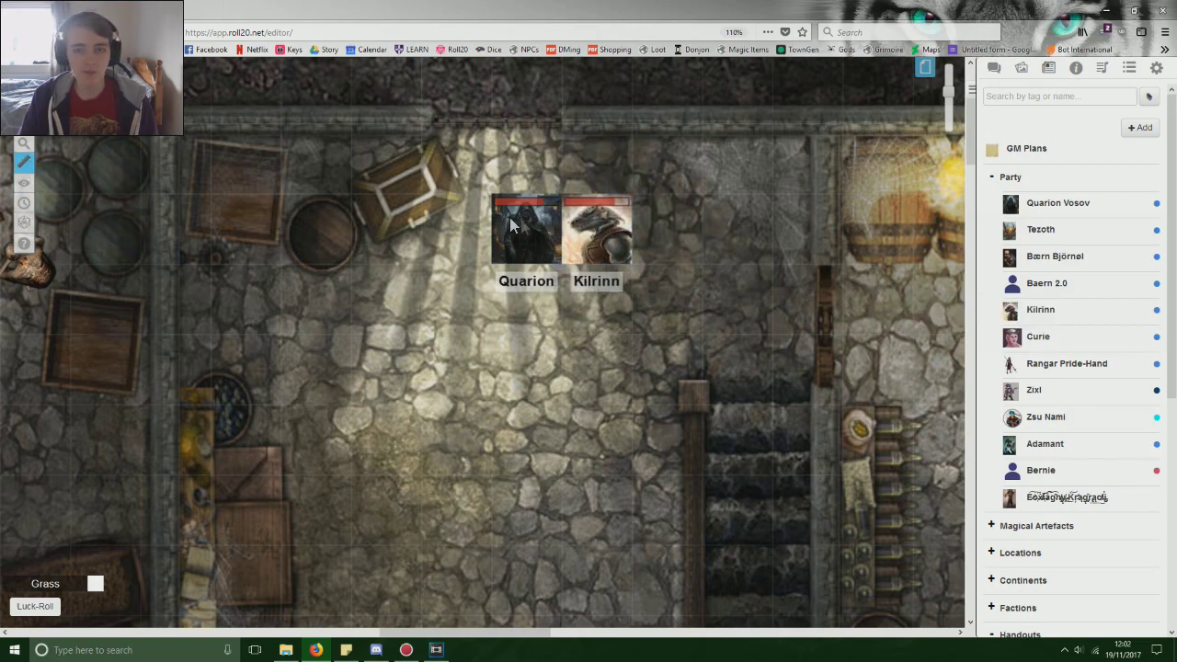
left_click_drag(520, 228, 521, 229)
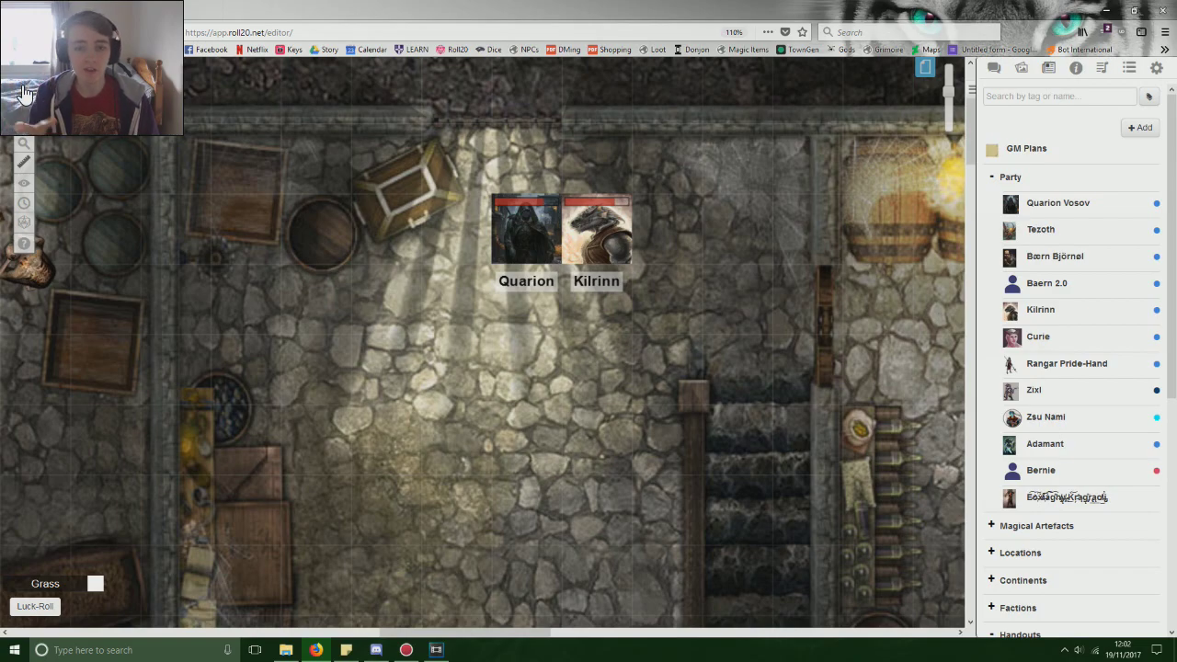
left_click(494, 213)
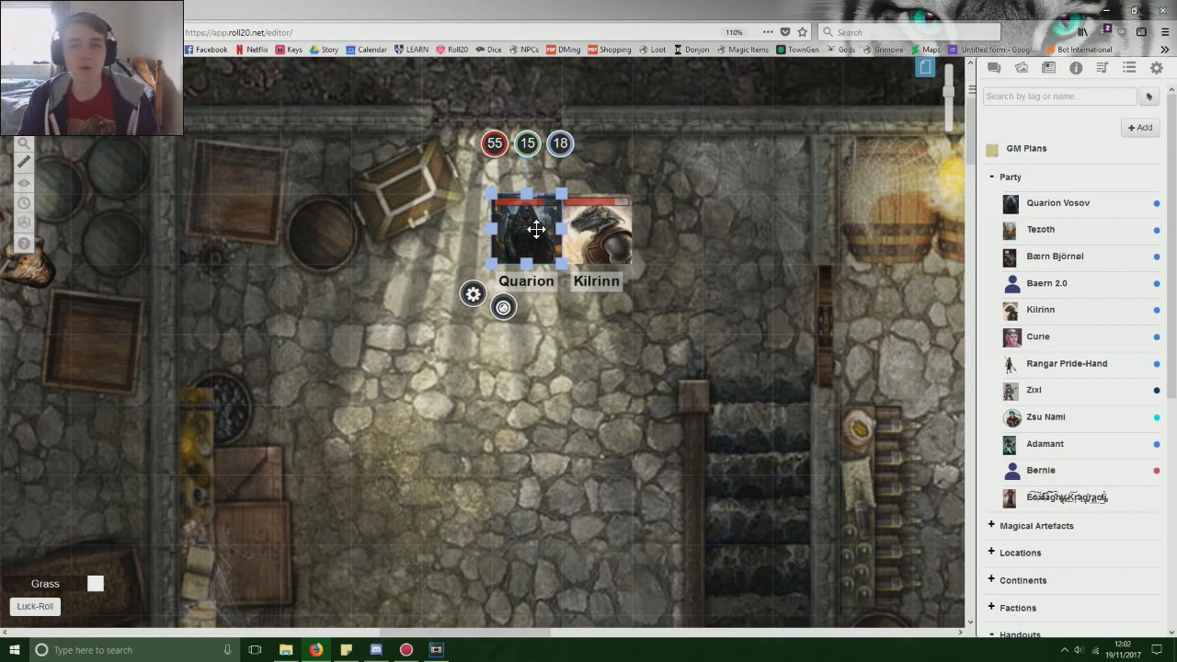
left_click(24, 162)
left_click_drag(593, 234, 488, 231)
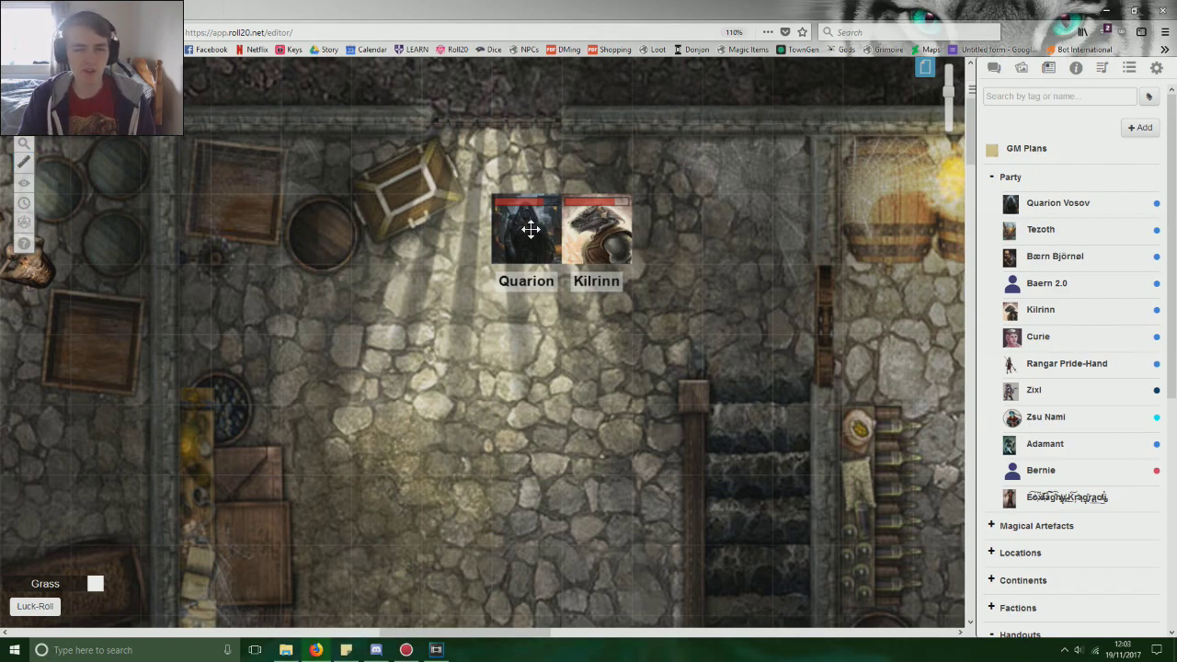
left_click(531, 229)
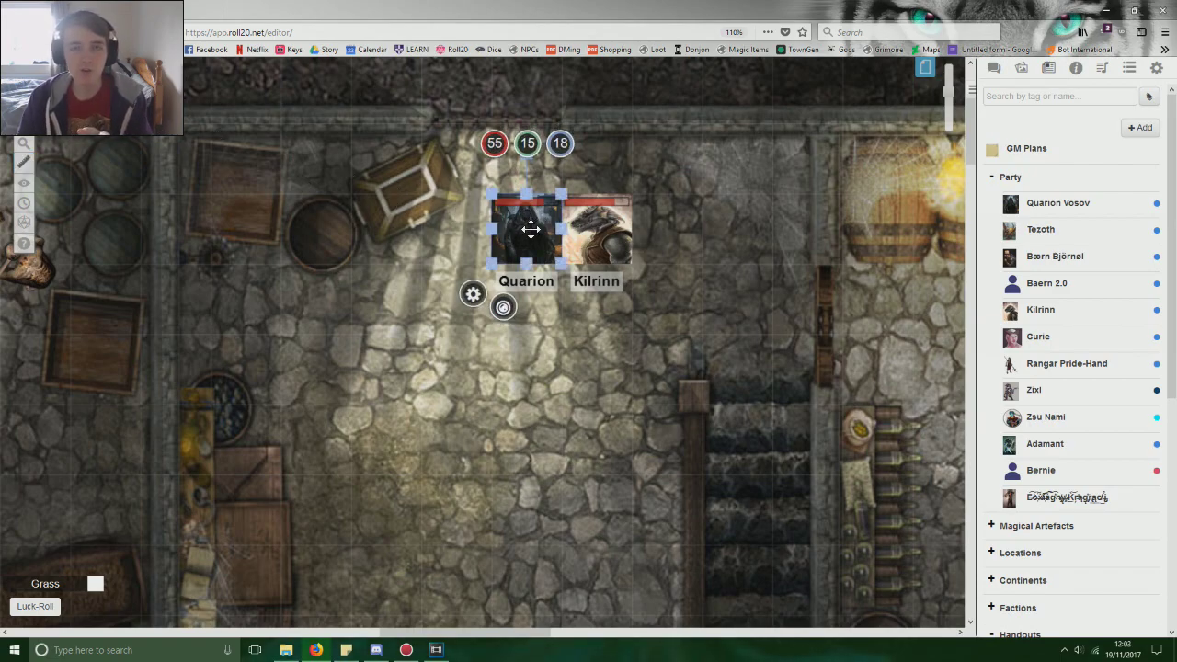
left_click(435, 249)
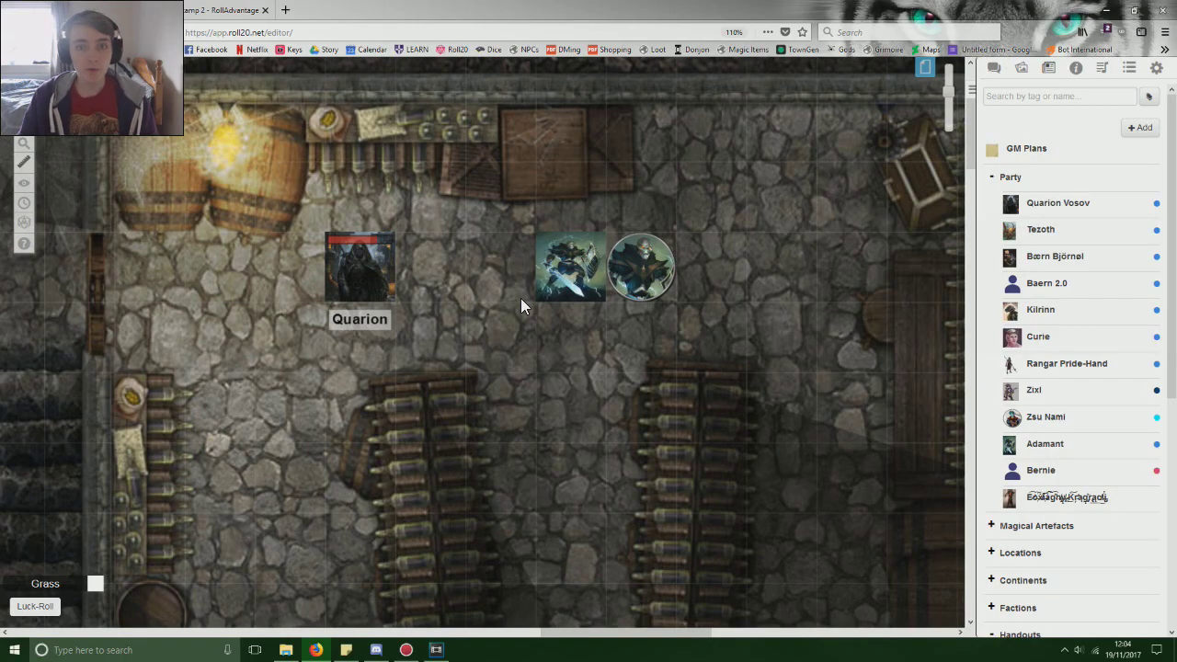
Step: Select the square and the round character tokens in turn to compare them
left_click(570, 267)
left_click(640, 266)
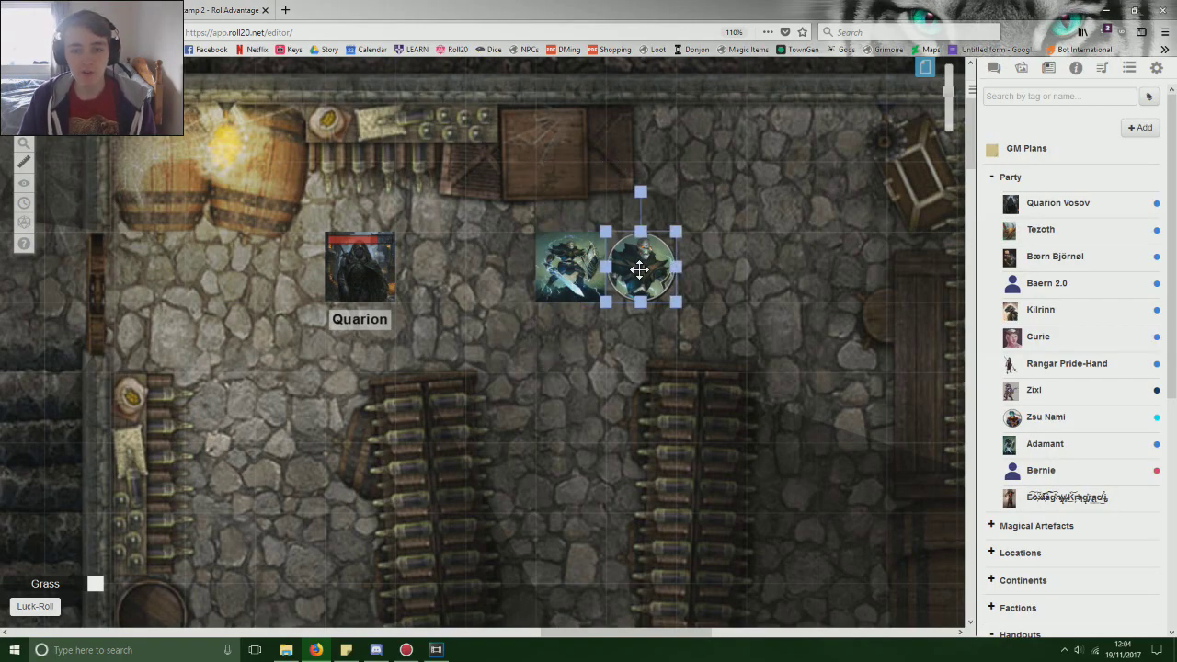
left_click(486, 254)
left_click(570, 258)
left_click(652, 268)
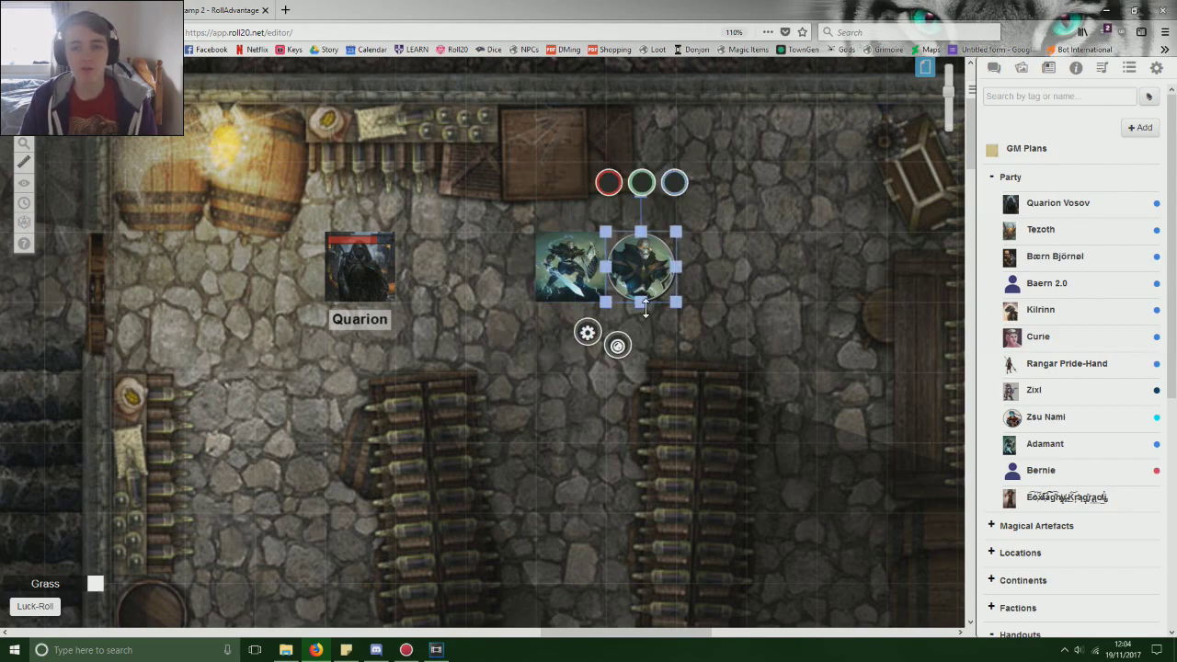
Step: Move the square character token one grid square left, leaving a gap before the round token
left_click(570, 266)
left_click_drag(570, 267, 500, 266)
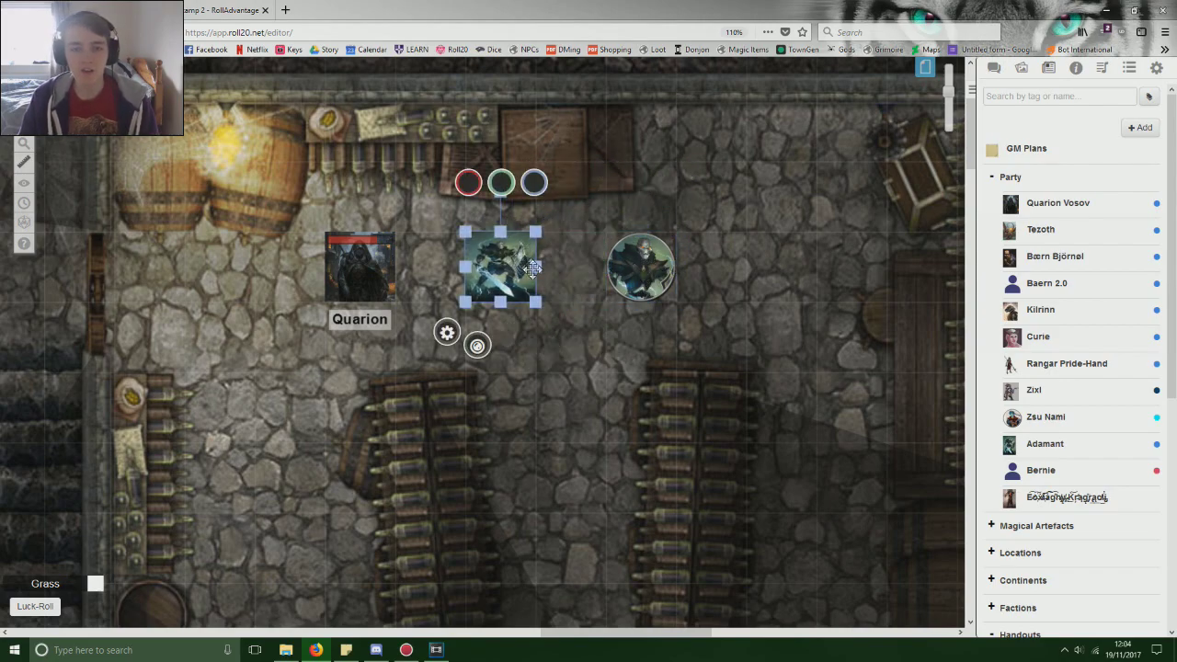
left_click(583, 275)
left_click(641, 266)
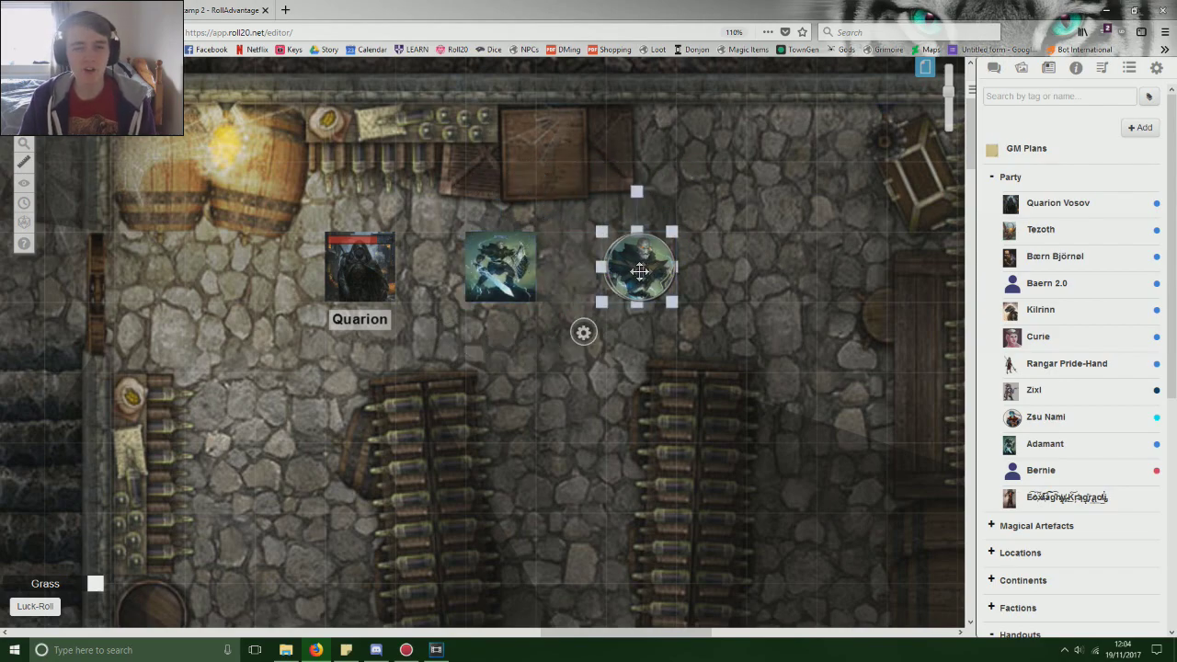
left_click(551, 245)
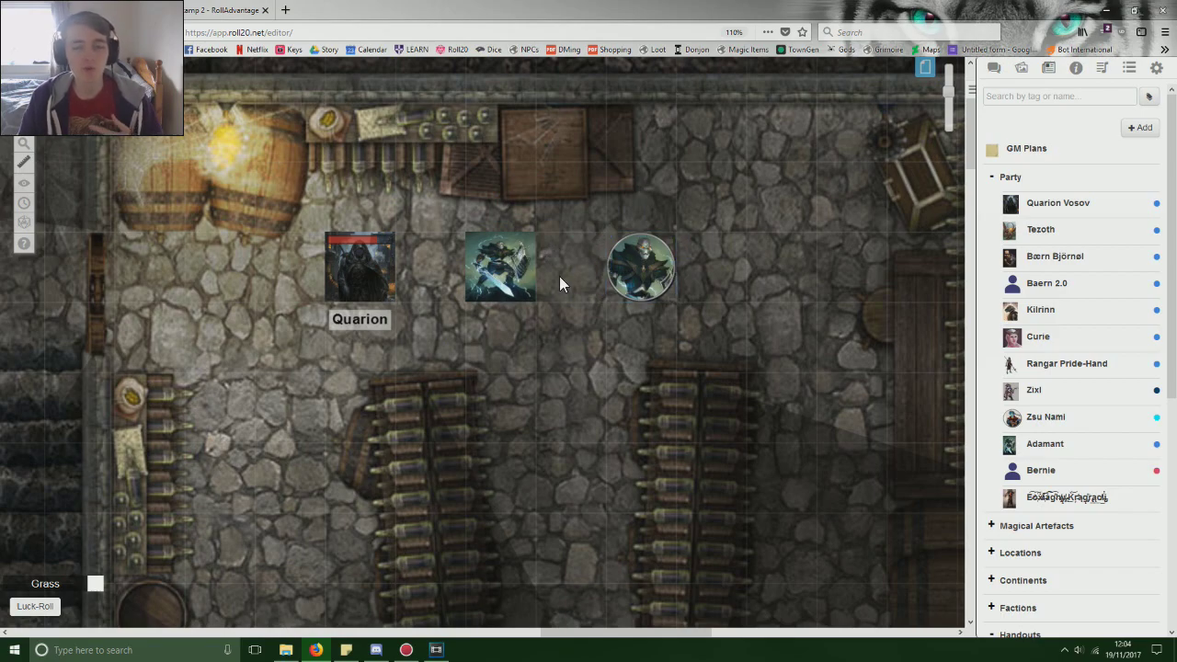
Step: Switch to the RollAdvantage Token Stamp page and set the bear token's border tint to black
left_click(211, 11)
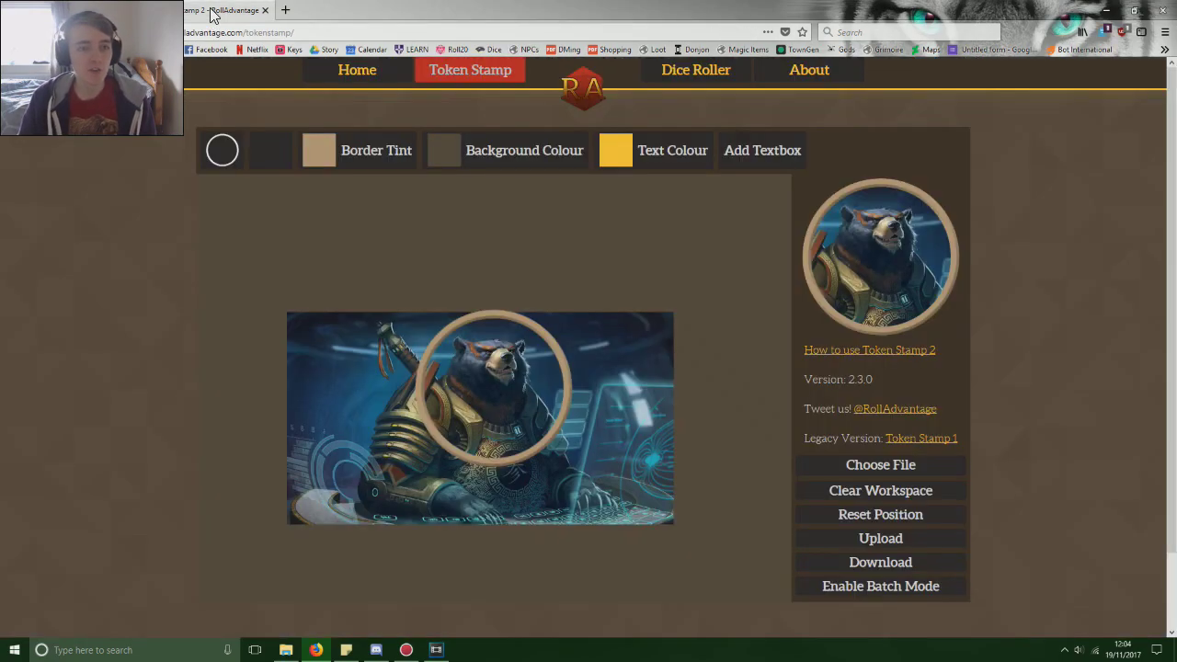
left_click(324, 157)
left_click_drag(333, 213, 290, 258)
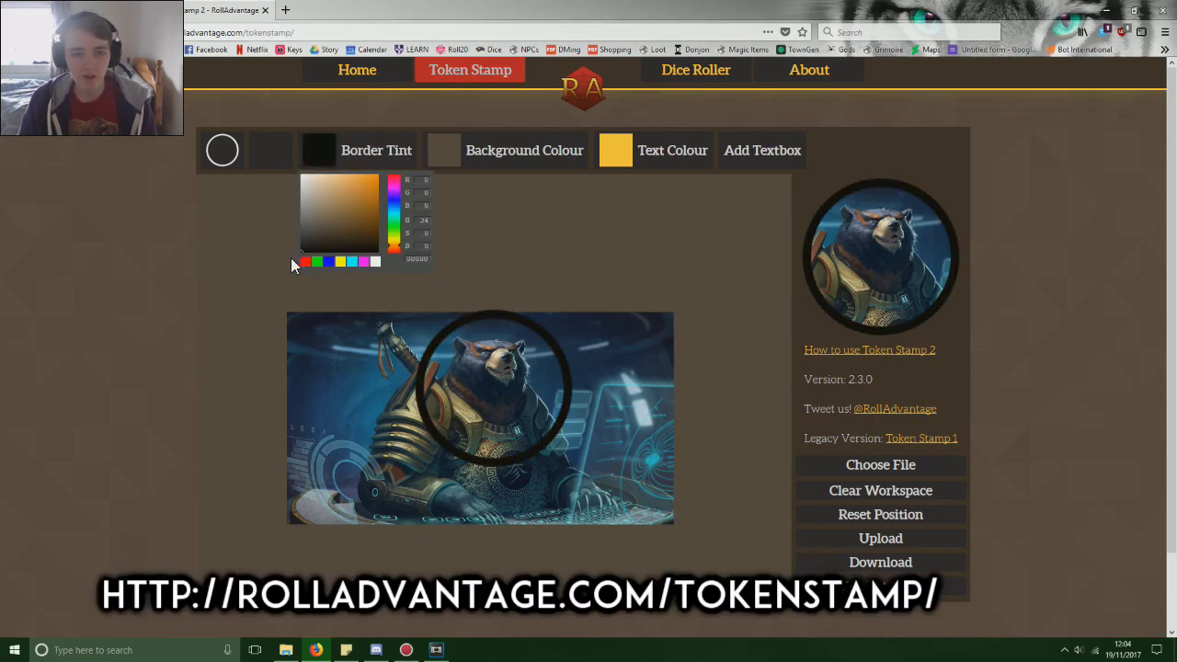
Step: Try the toothed and thin ring borders on the bear token, settling on the double-ring circular border
left_click(222, 152)
left_click(227, 423)
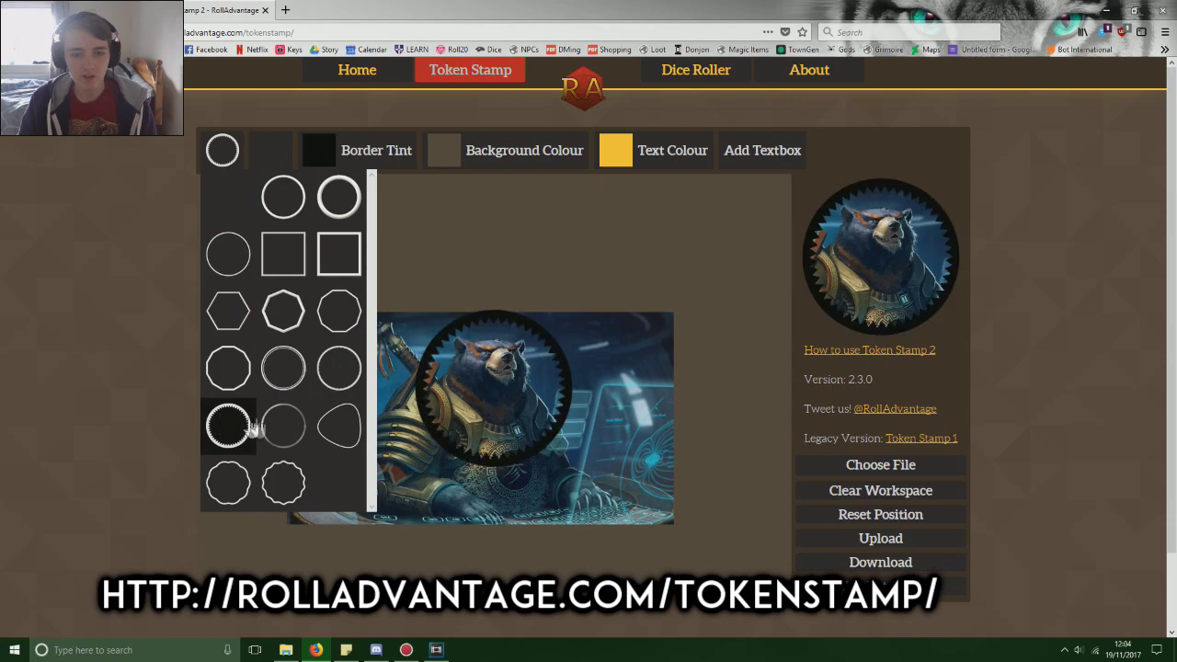
left_click(285, 425)
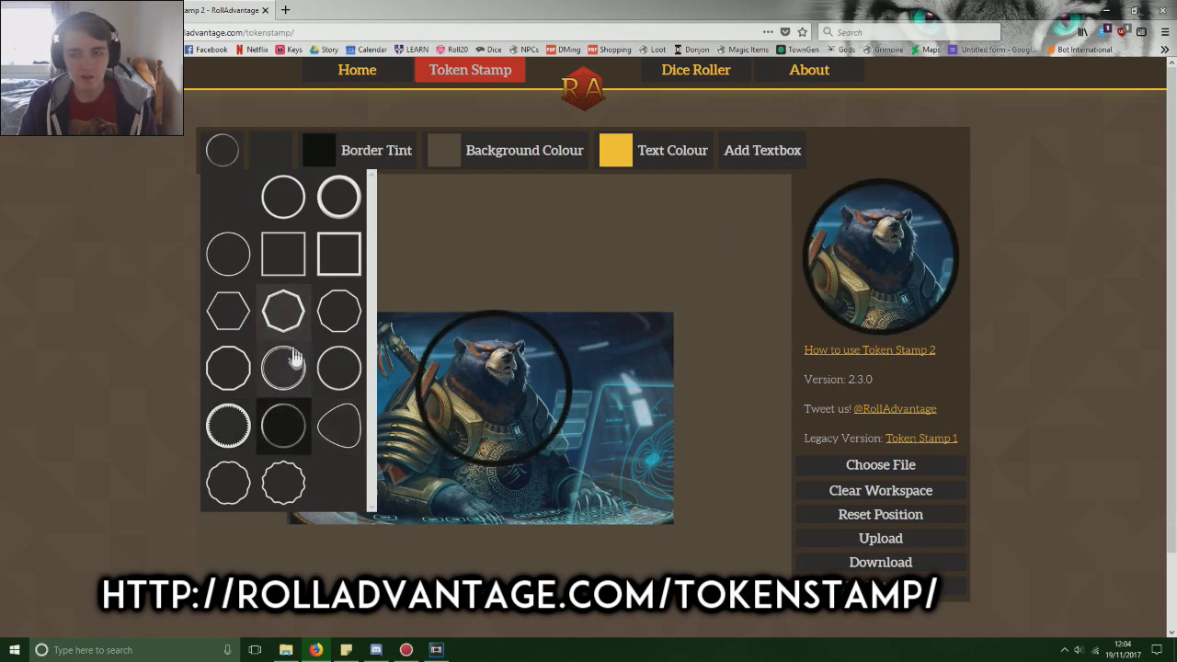
left_click(288, 372)
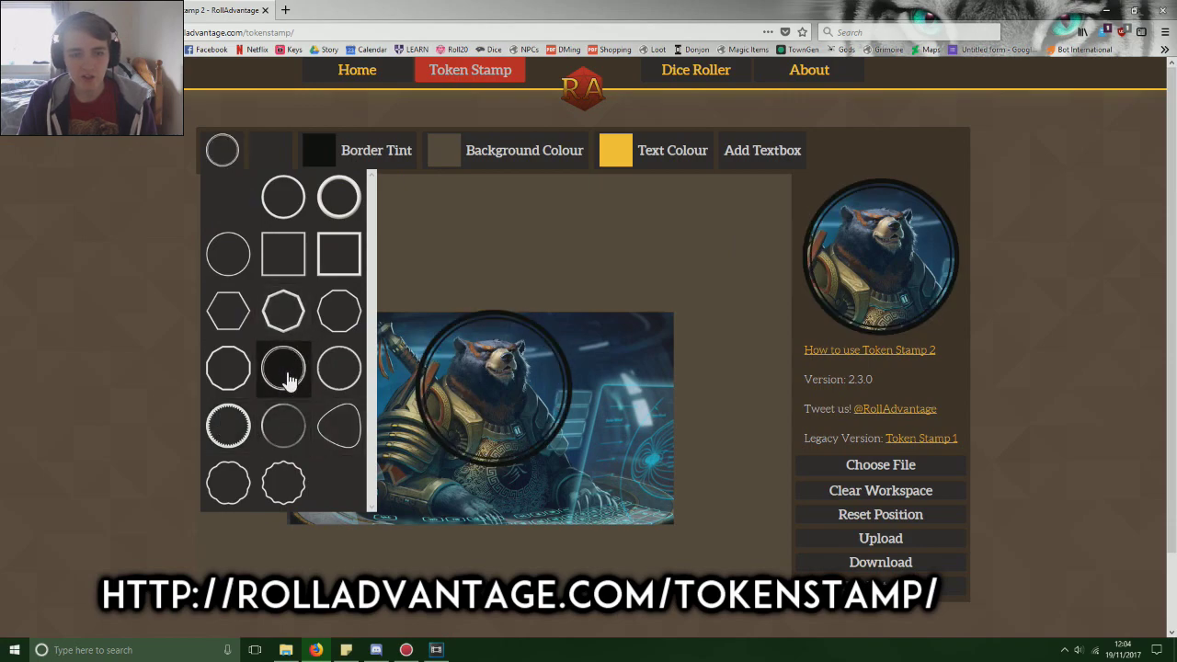
left_click(445, 158)
left_click(622, 217)
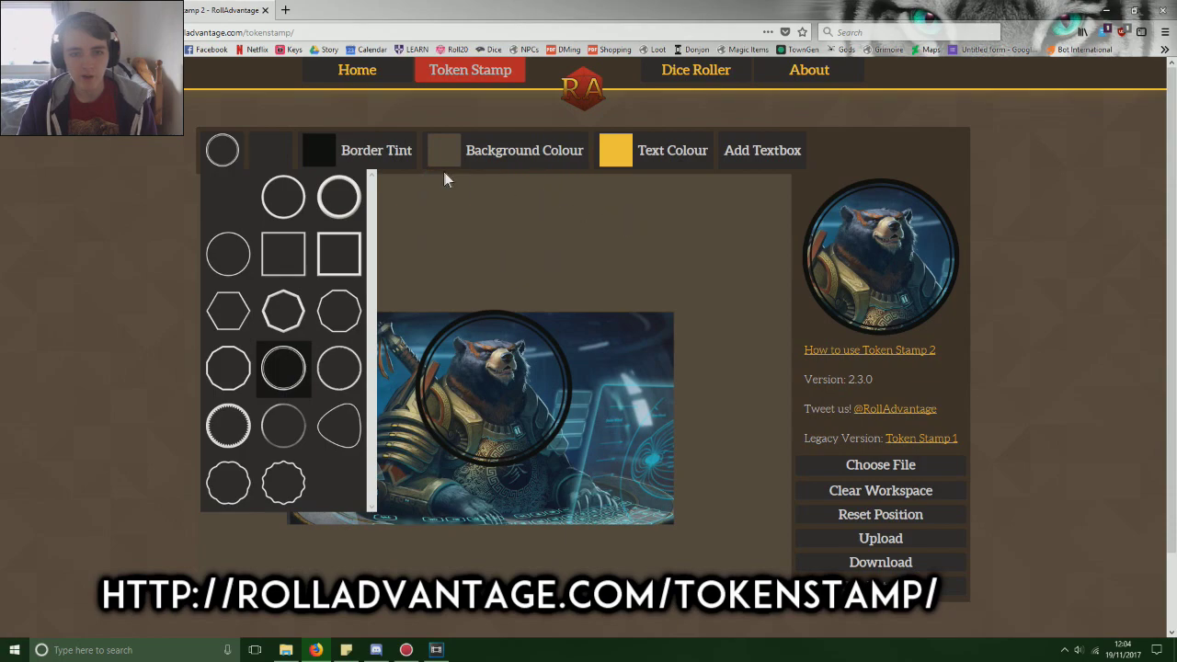
Step: Close the border choices and apply the first dark shading overlay to the bear token
left_click(225, 154)
left_click(283, 162)
left_click(331, 204)
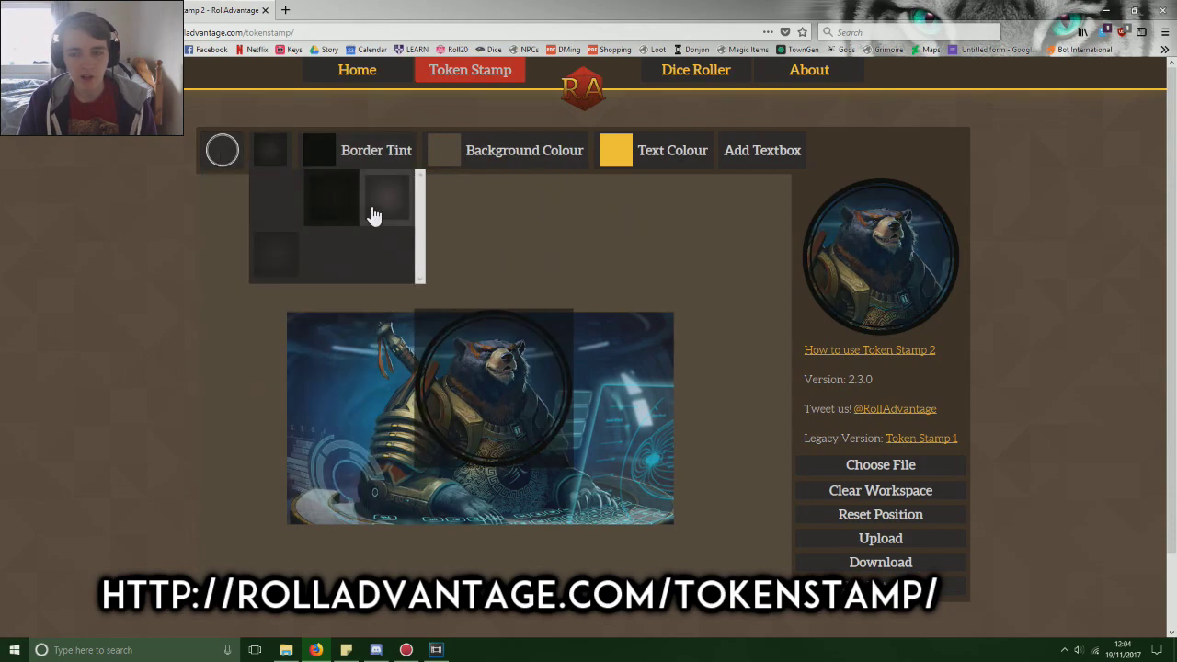
Step: Apply the second dark shading overlay to the bear token and close the overlay choices
left_click(390, 208)
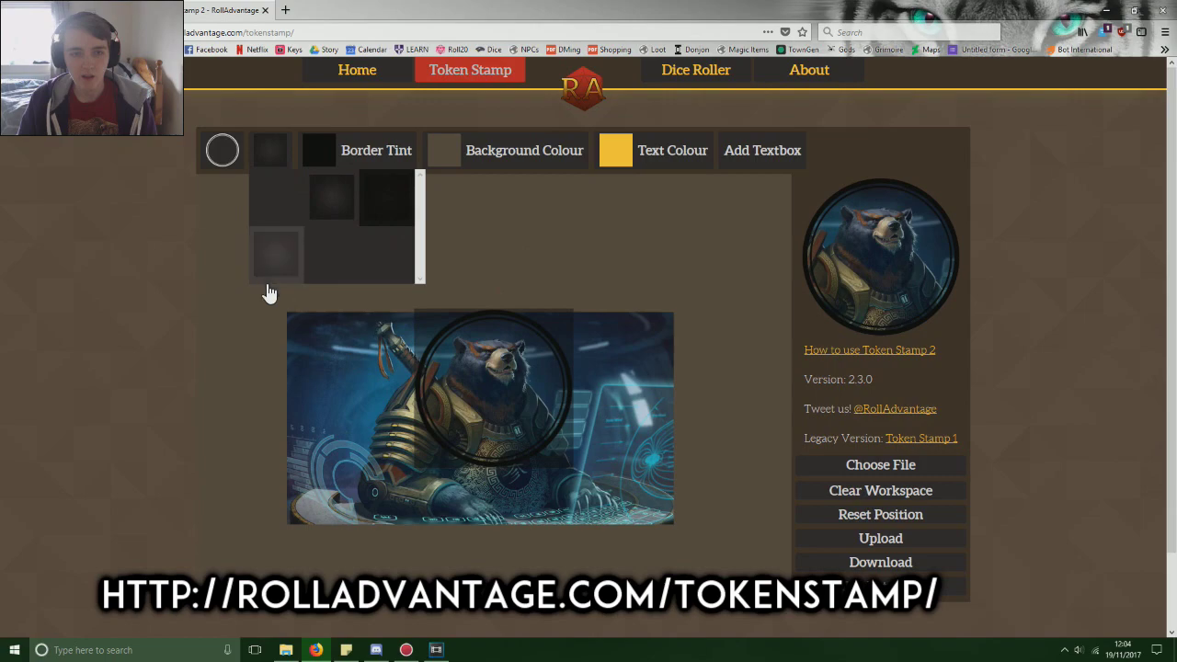
left_click(274, 162)
Step: Resize and reposition the bear picture so its head and upper body sit inside the circular border
left_click(393, 356)
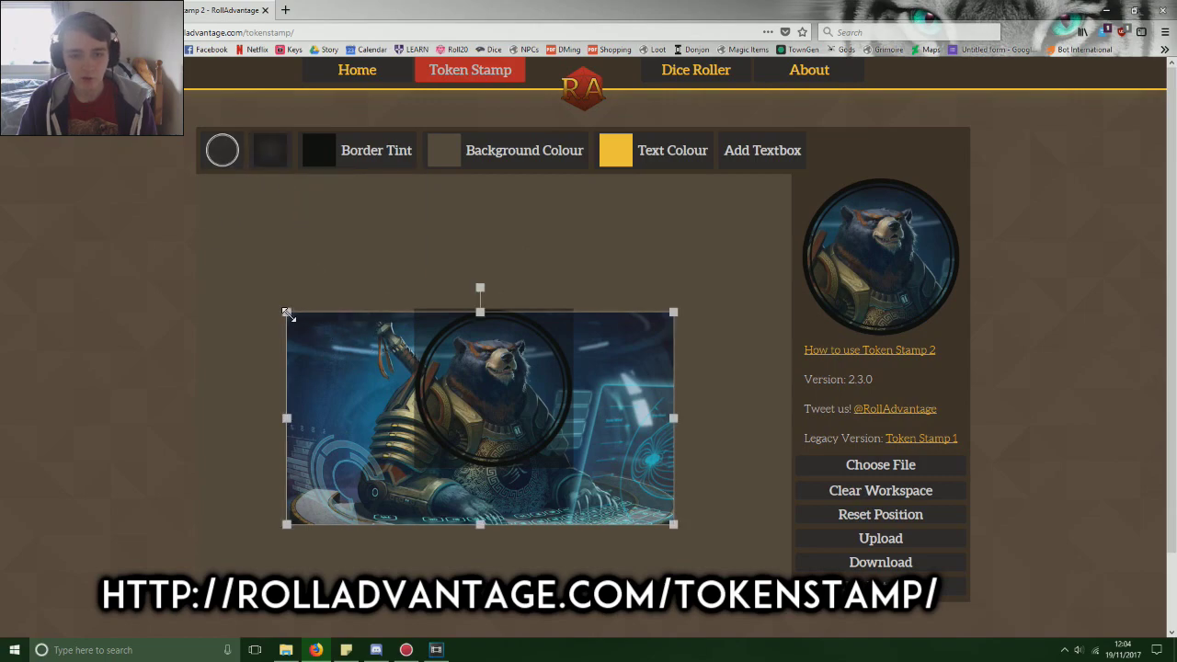
left_click_drag(287, 313, 199, 251)
left_click_drag(362, 339, 355, 381)
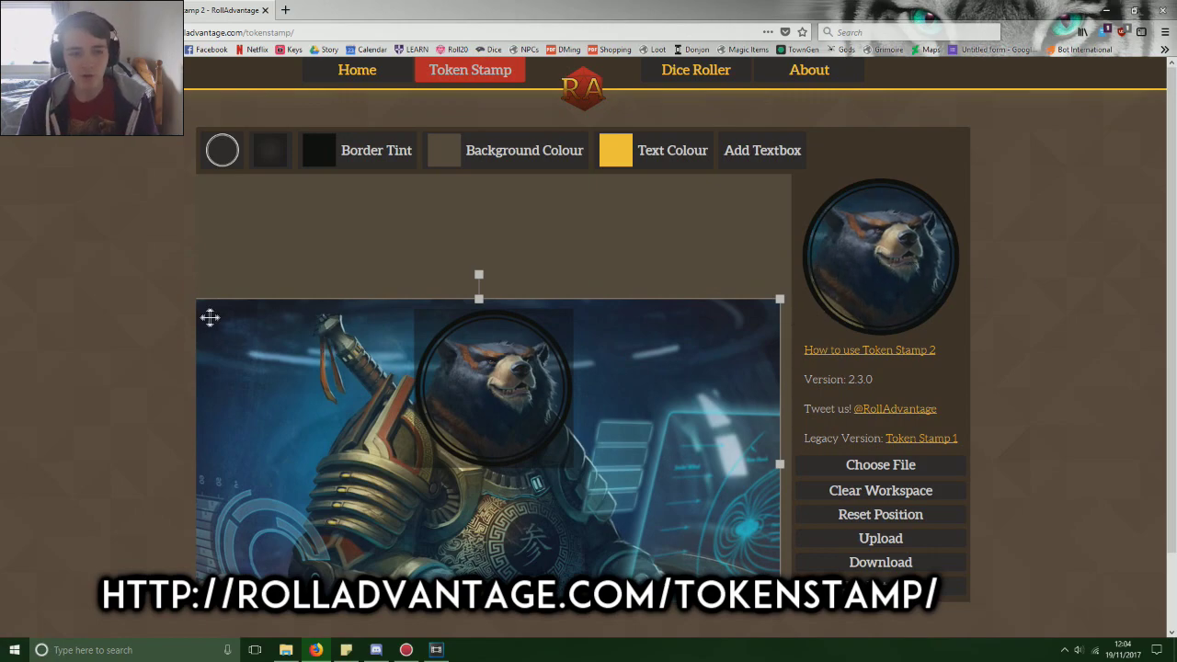
left_click_drag(218, 313, 221, 313)
left_click_drag(780, 300, 622, 473)
left_click_drag(499, 394, 543, 423)
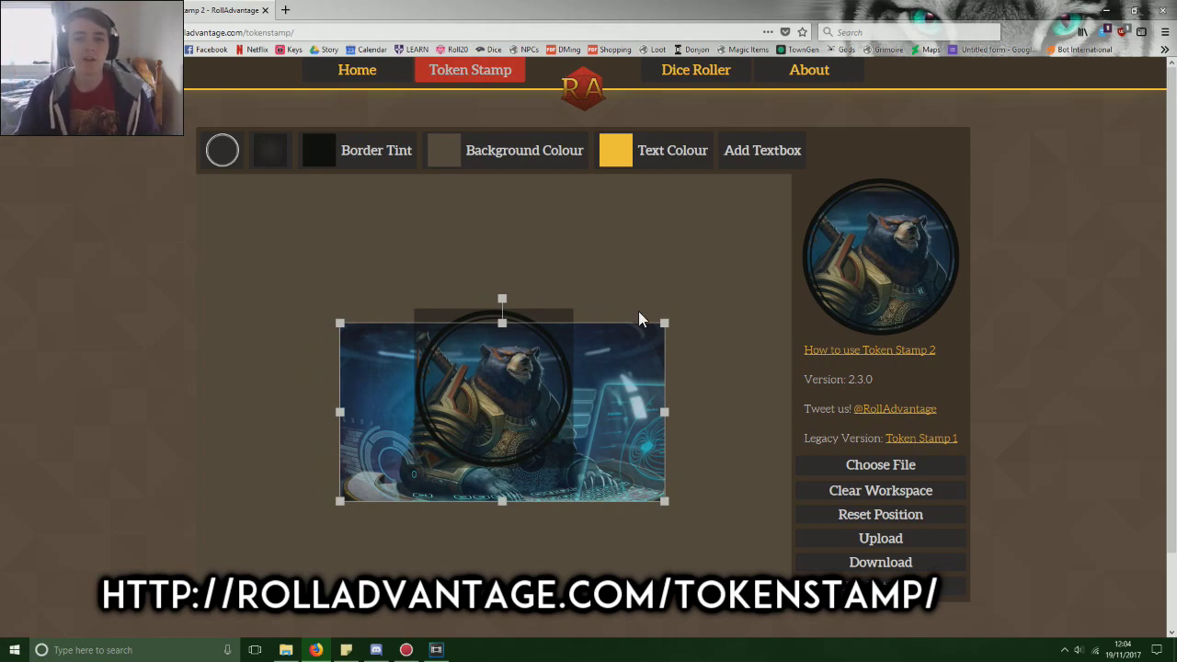
Step: Switch to the Roll20 map and replace the unnamed square token with the round token in the same grid square
left_click(83, 10)
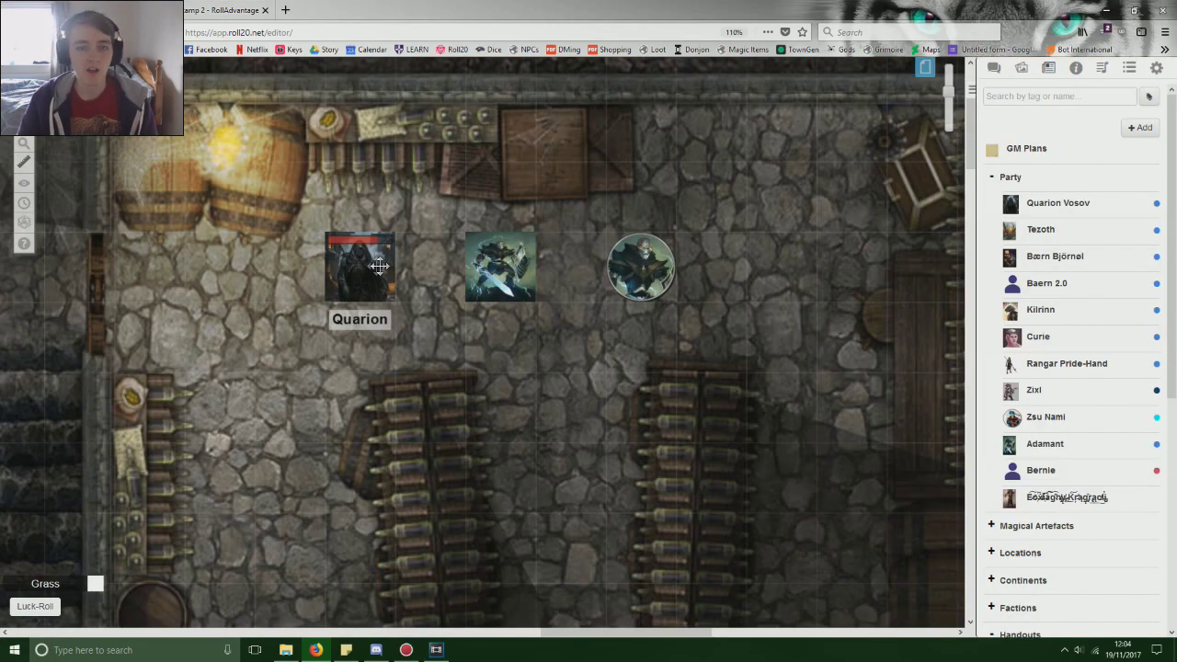
left_click(349, 267)
left_click(500, 267)
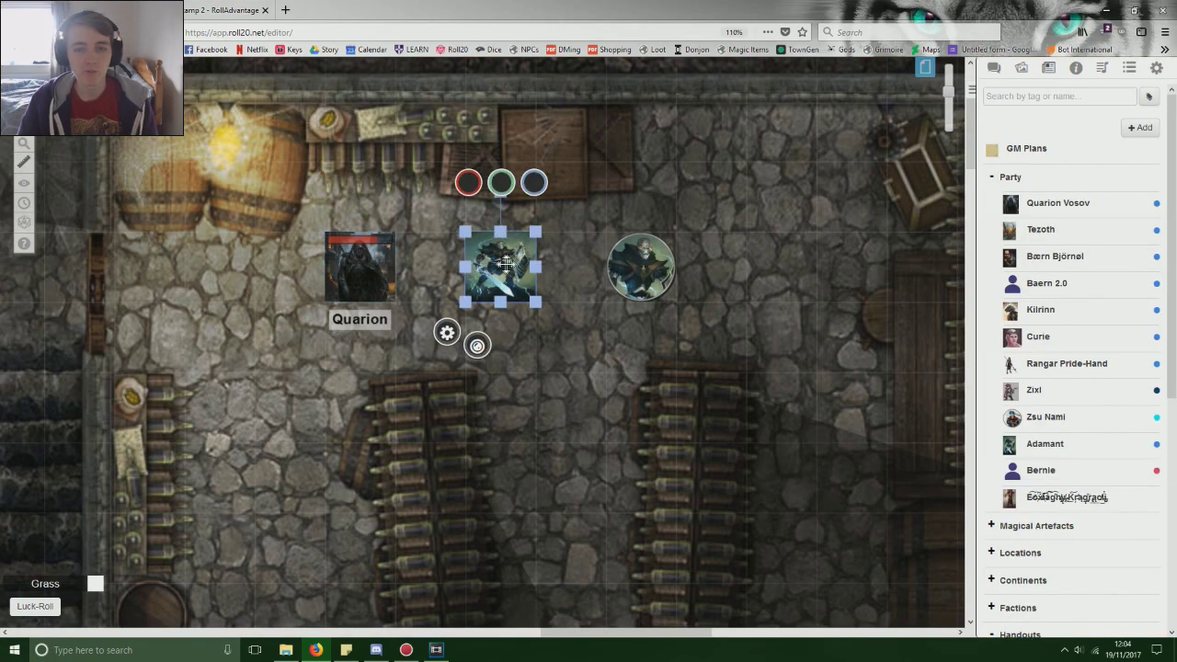
mouse_move(507, 265)
left_mouse_down()
mouse_move(550, 268)
mouse_move(504, 268)
left_mouse_up()
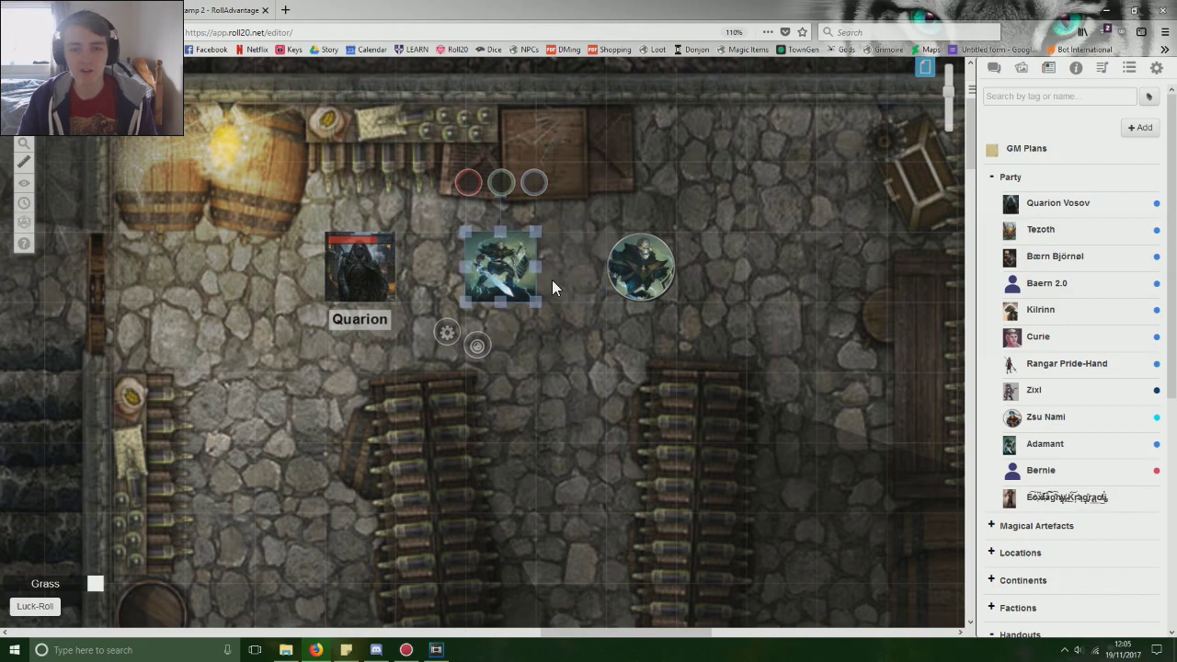
left_click(509, 279)
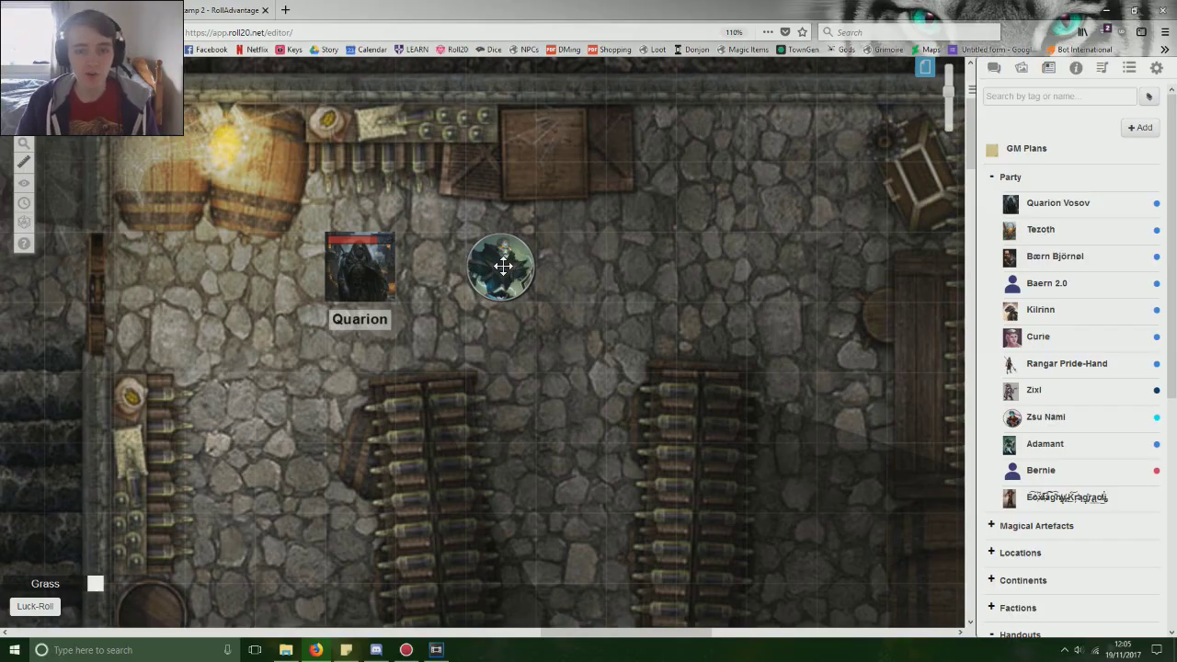
left_click(497, 265)
double_click(497, 265)
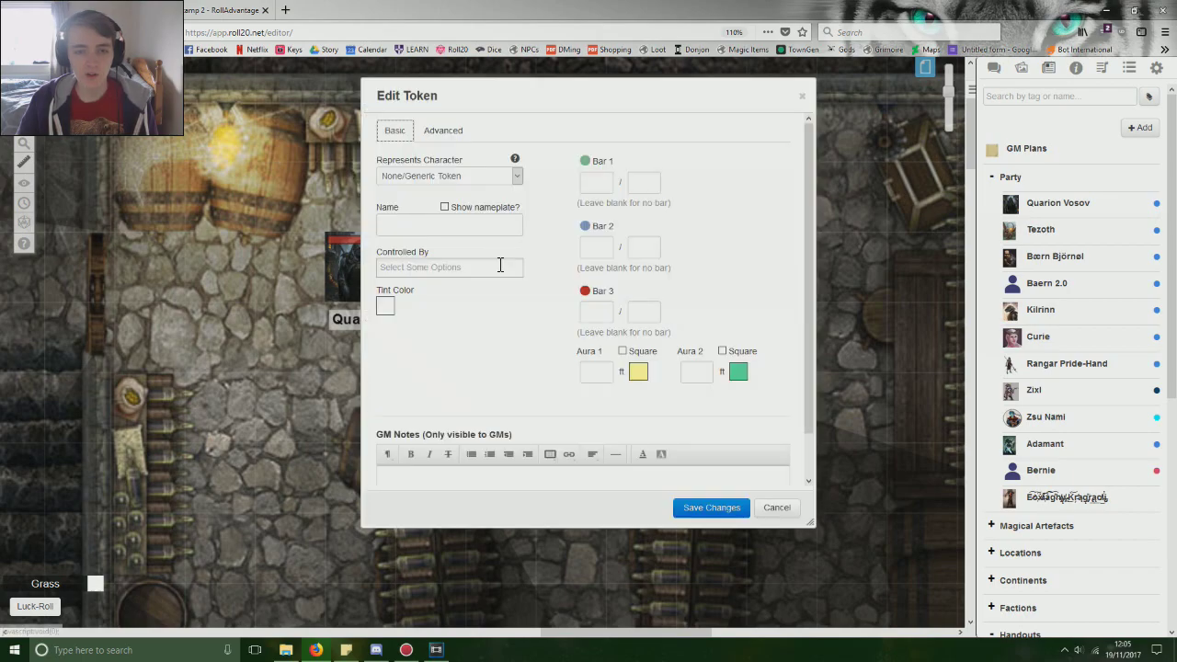
left_click(773, 509)
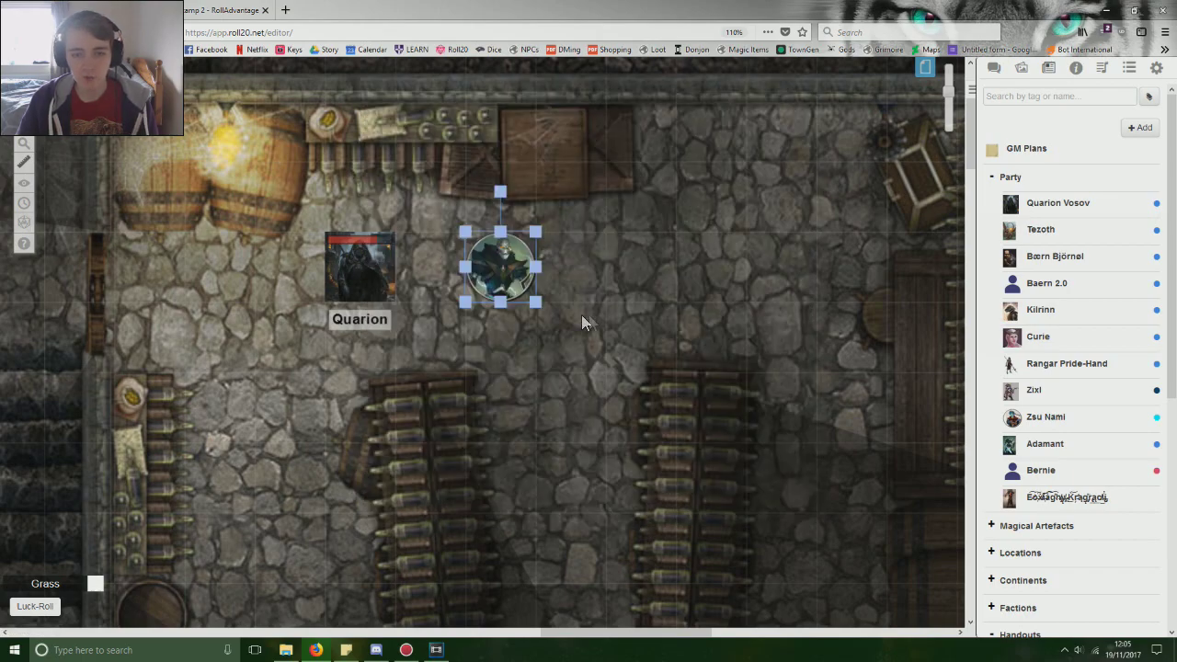
Step: Edit the round token so that it represents the character Adamant
left_click(642, 286)
left_click(514, 272)
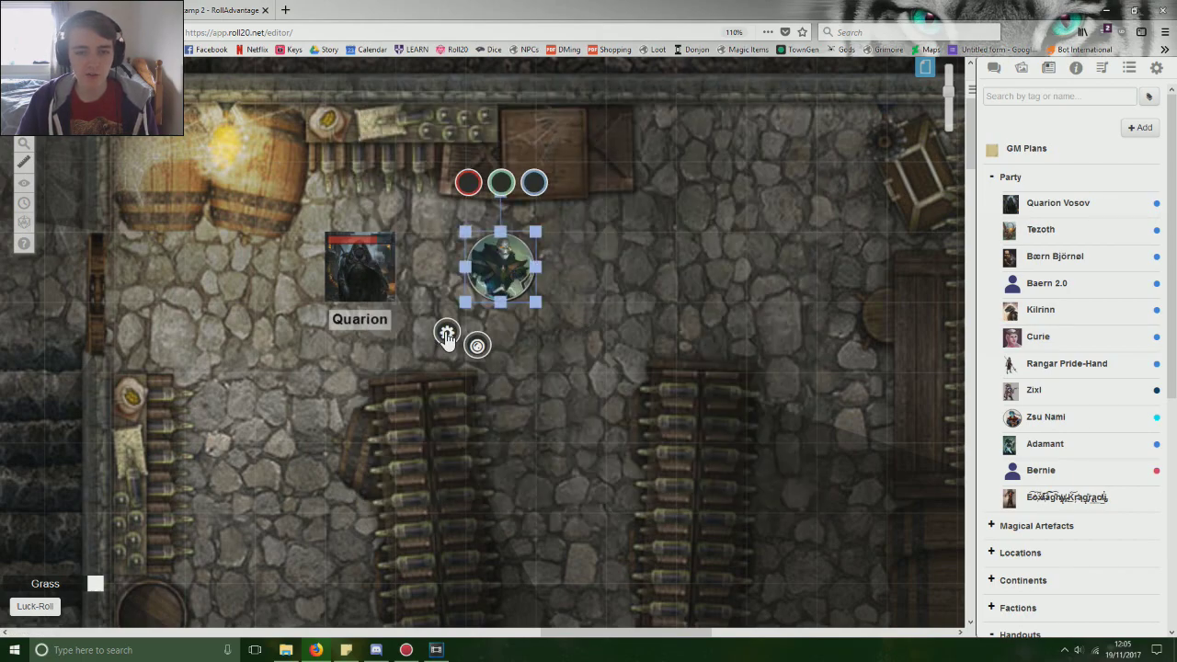
left_click(446, 334)
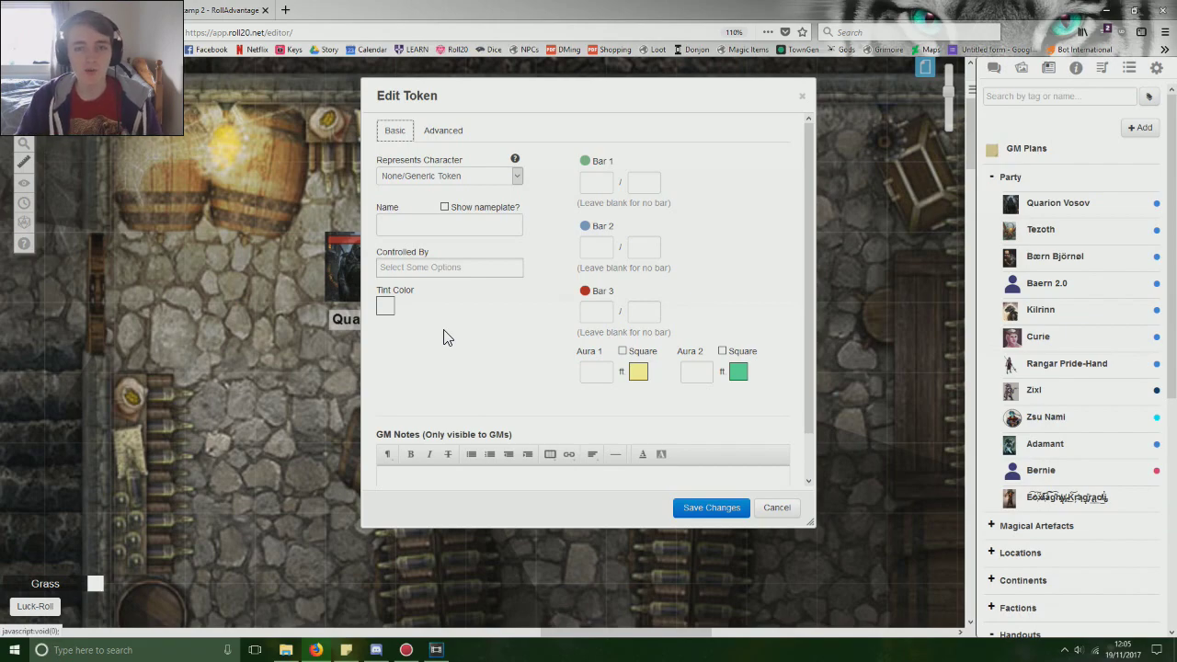
left_click(420, 183)
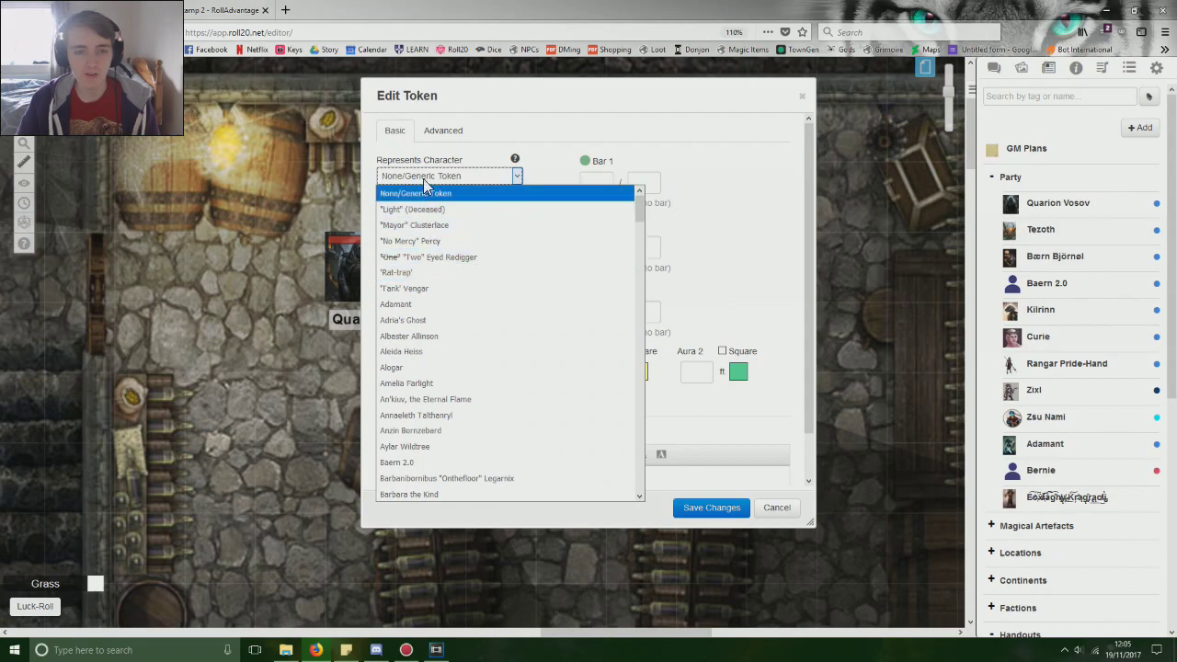
left_click(405, 305)
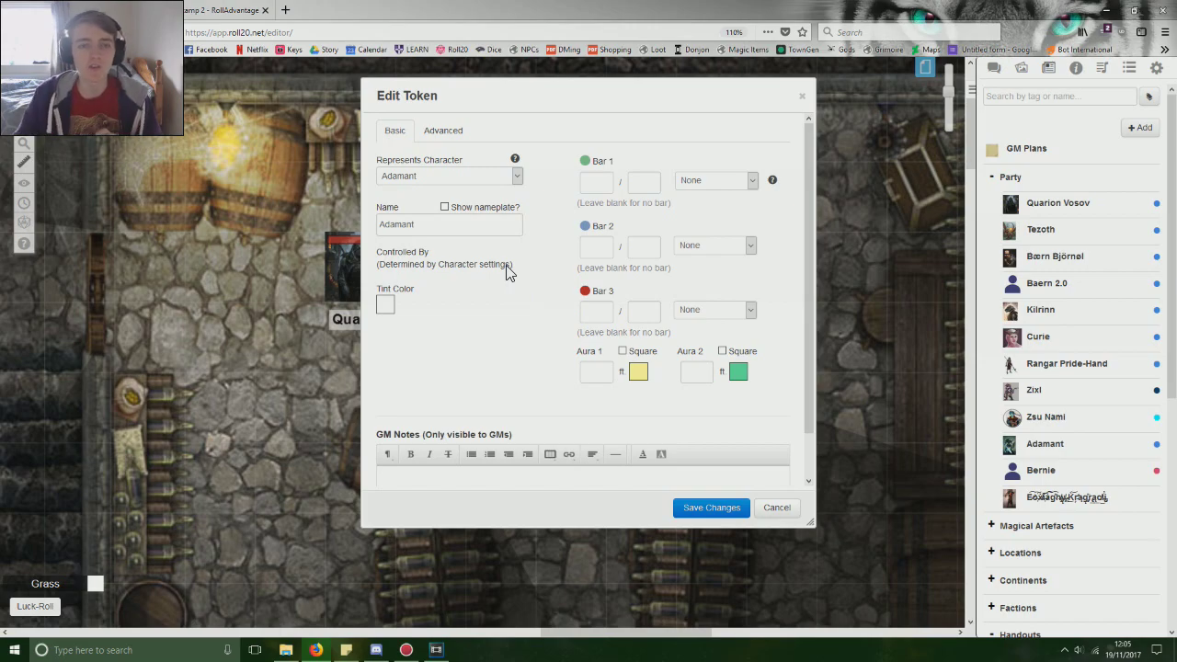
Step: Turn on the Adamant token's nameplate, save it, and place the token on the other side of Quarion, one empty square apart
left_click(445, 210)
left_click_drag(487, 96, 651, 117)
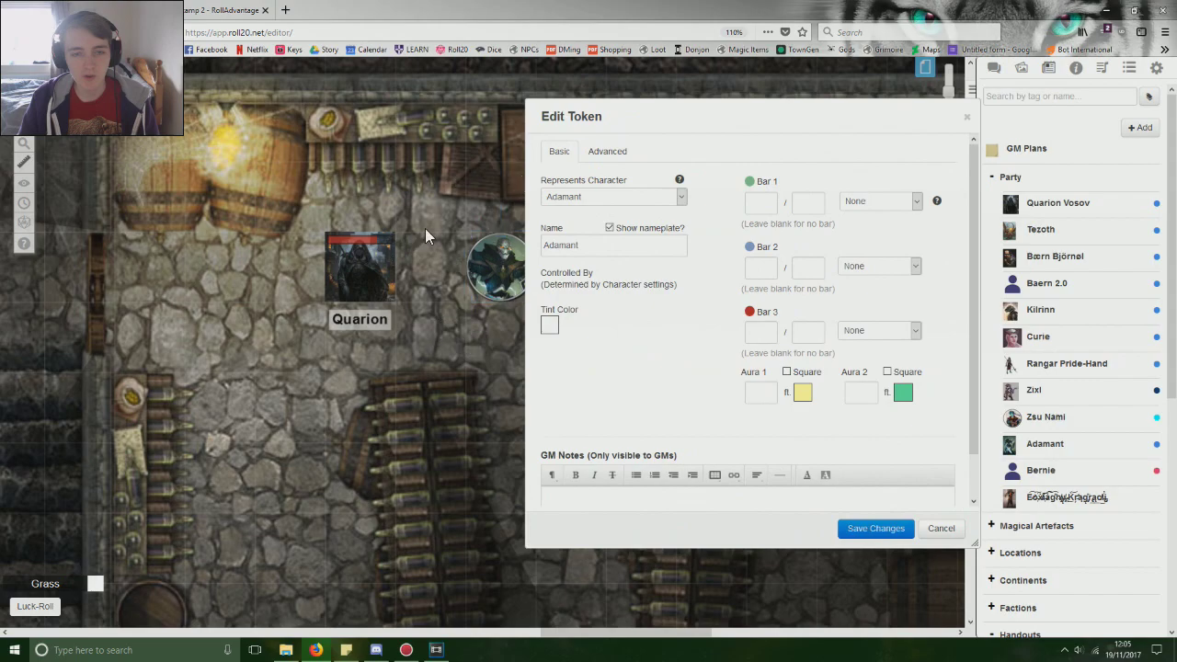
left_click_drag(494, 265, 219, 267)
left_click(869, 531)
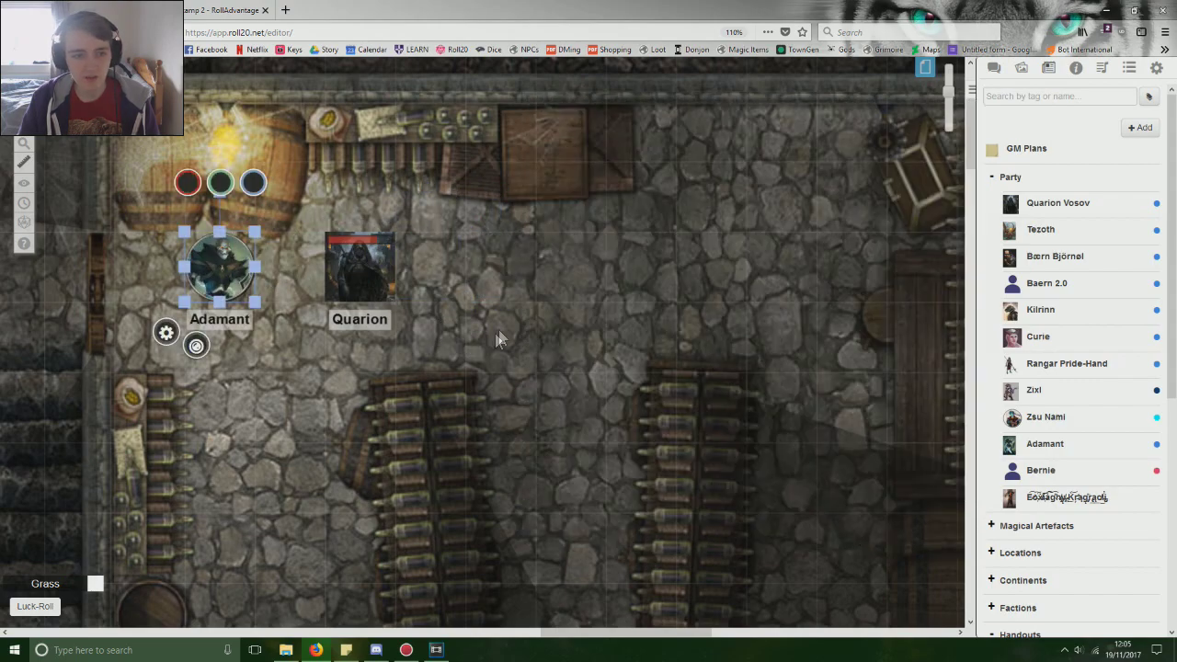
left_click(497, 339)
Step: Shorten the round token's name to Adam and save the change
left_click(220, 266)
double_click(220, 267)
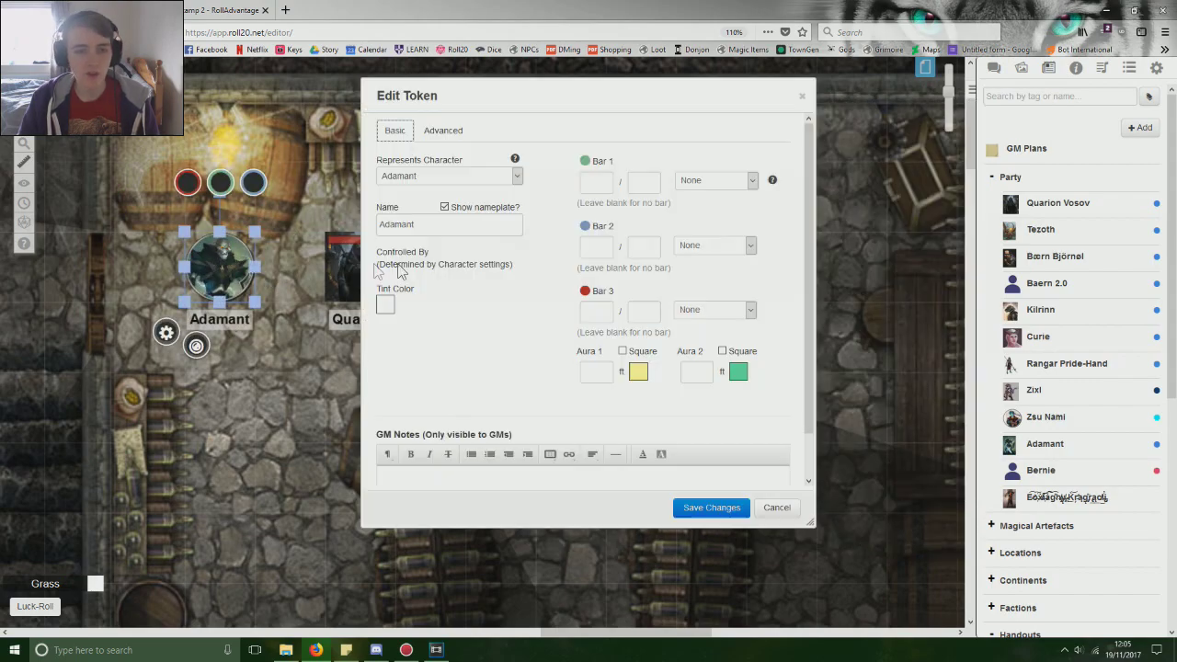
left_click(428, 226)
key("BackSpace")
key("BackSpace")
key("BackSpace")
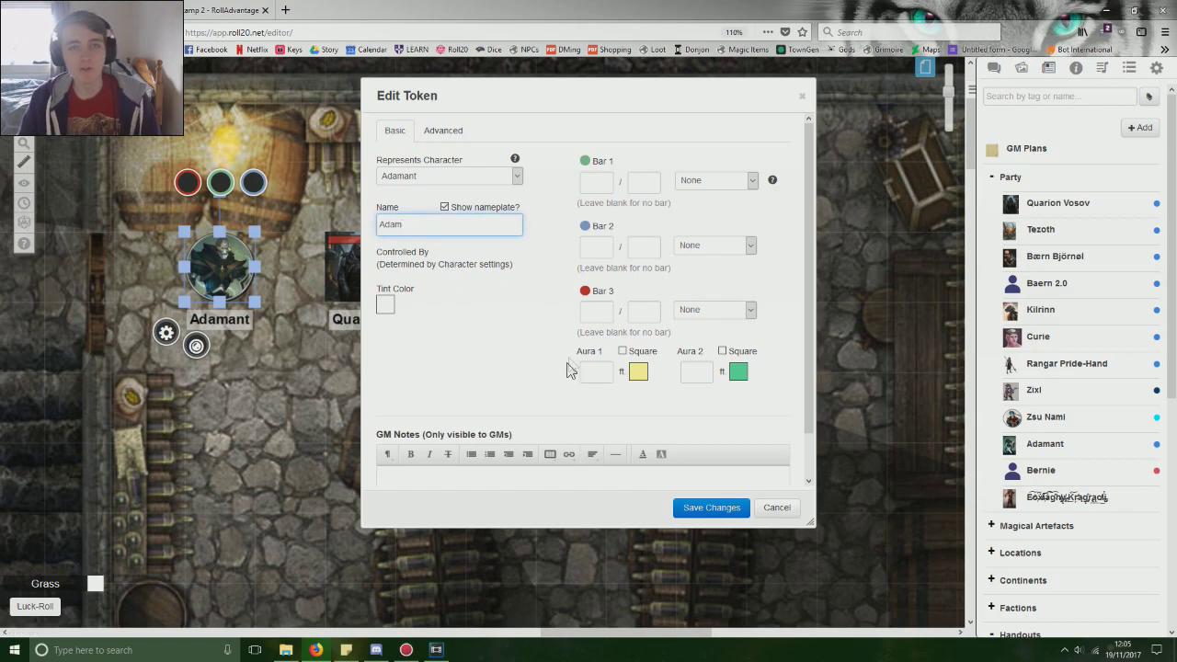
left_click(711, 508)
left_click(579, 316)
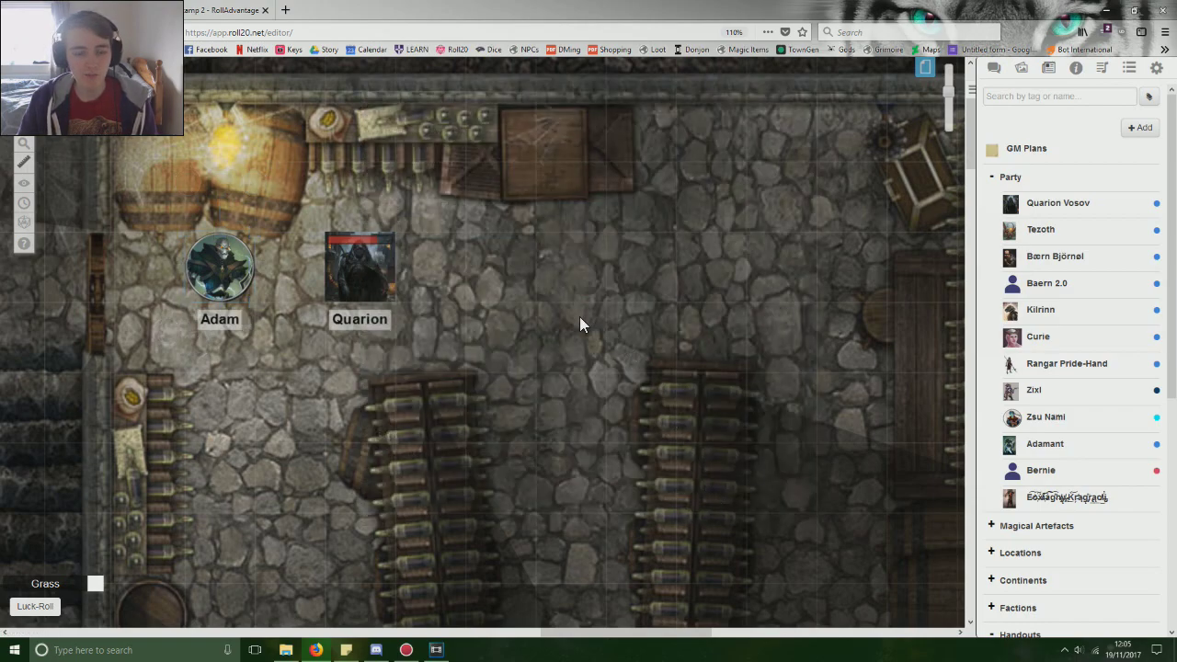
Step: Clear the round token's name, hide its nameplate, and save the token
left_click(212, 288)
double_click(212, 288)
double_click(431, 222)
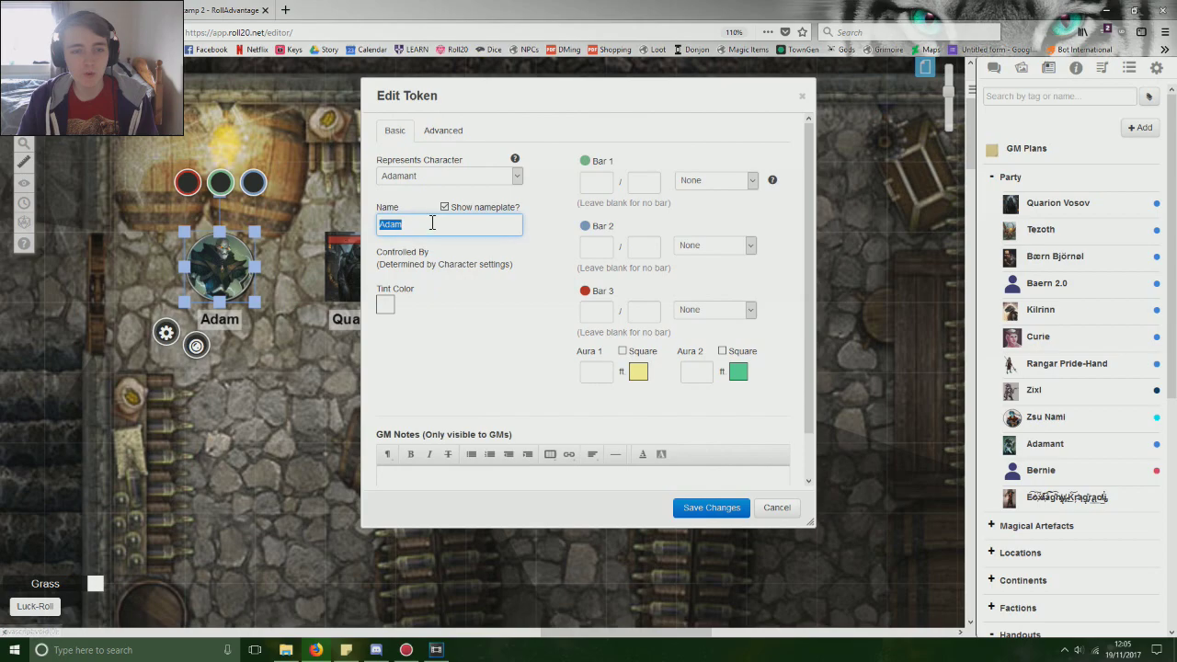
left_click(713, 510)
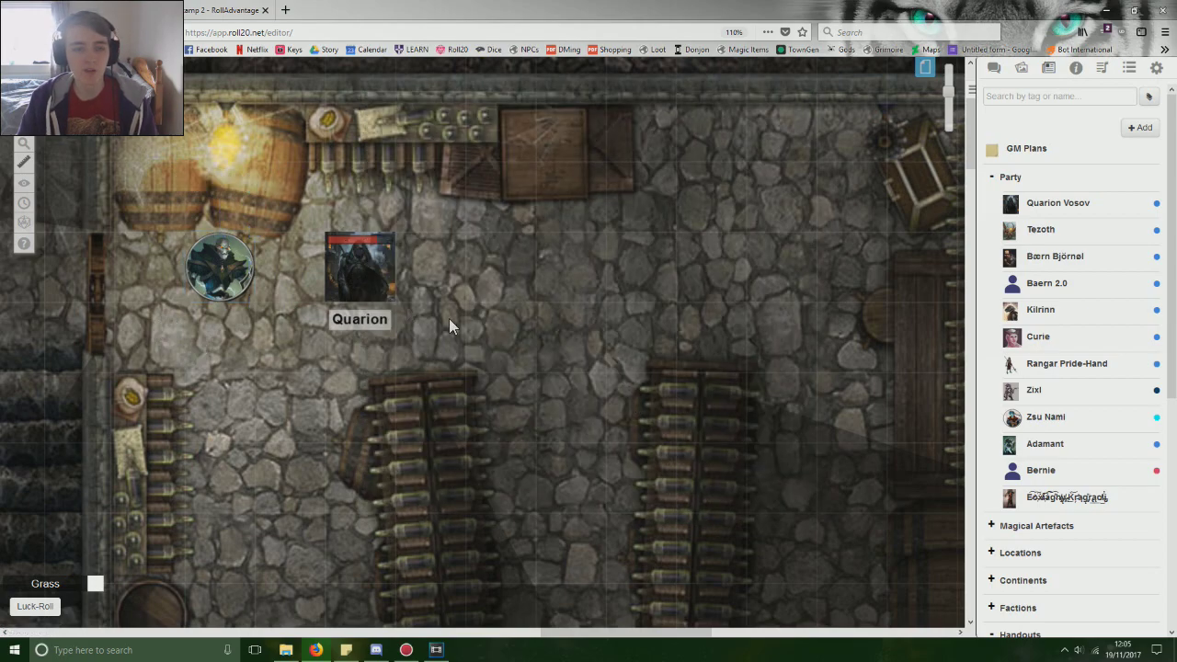
Step: Name the round token Adam with its nameplate shown, link Bar 1 to HP, and save it
double_click(225, 266)
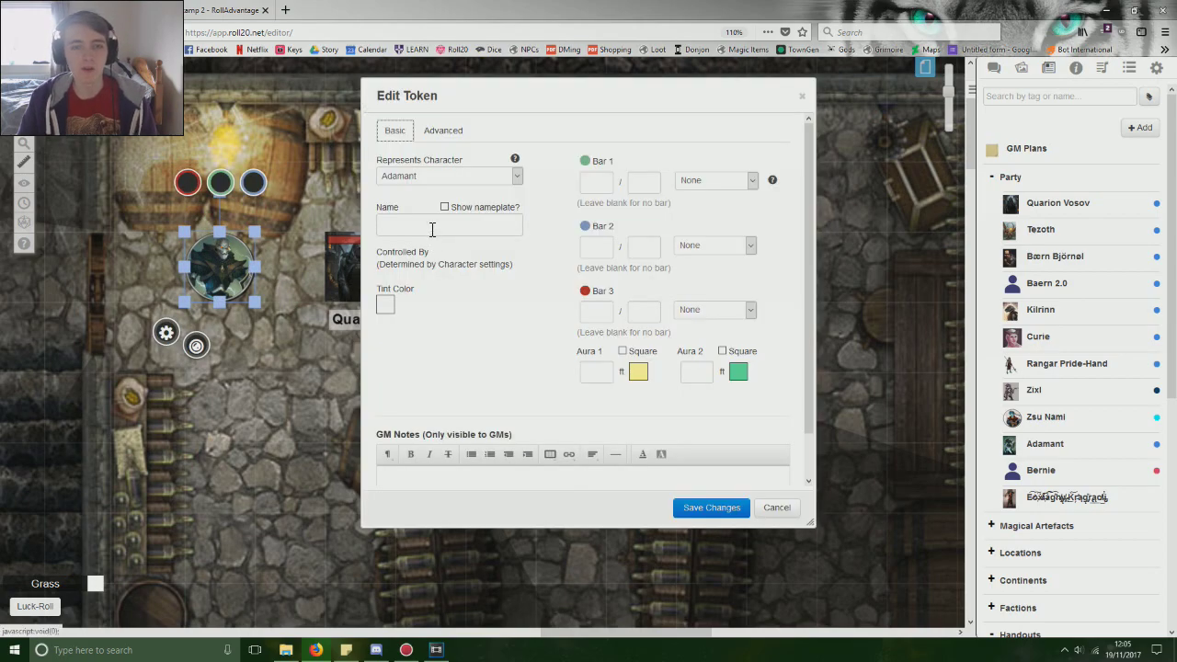
left_click(432, 229)
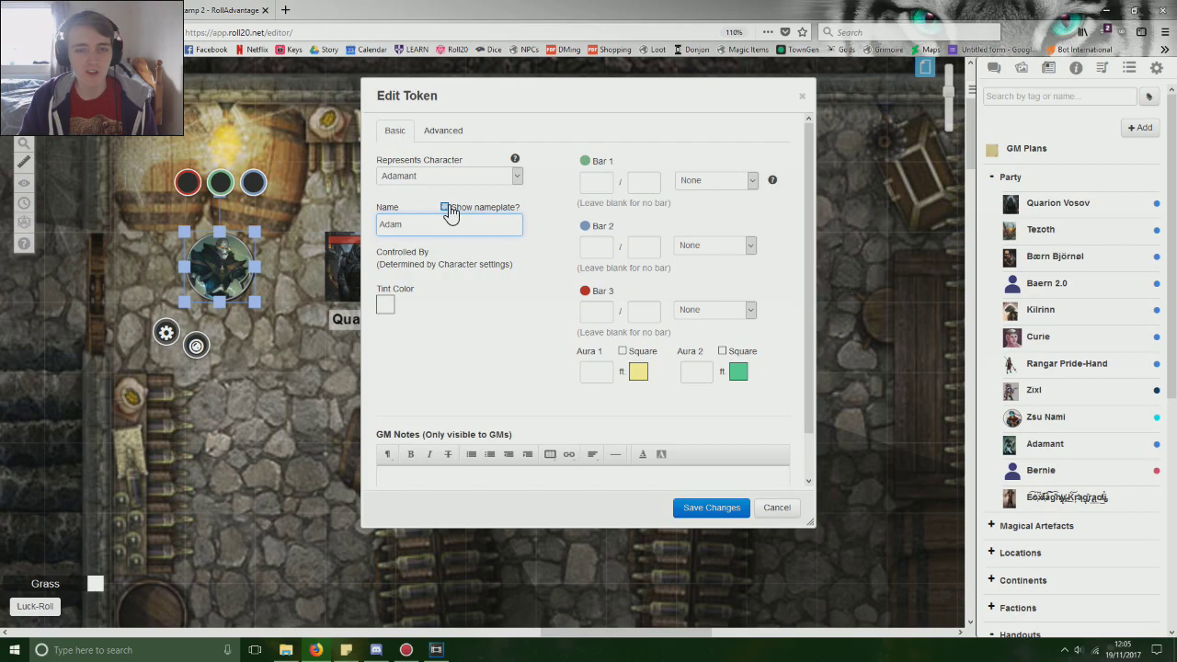
left_click(445, 208)
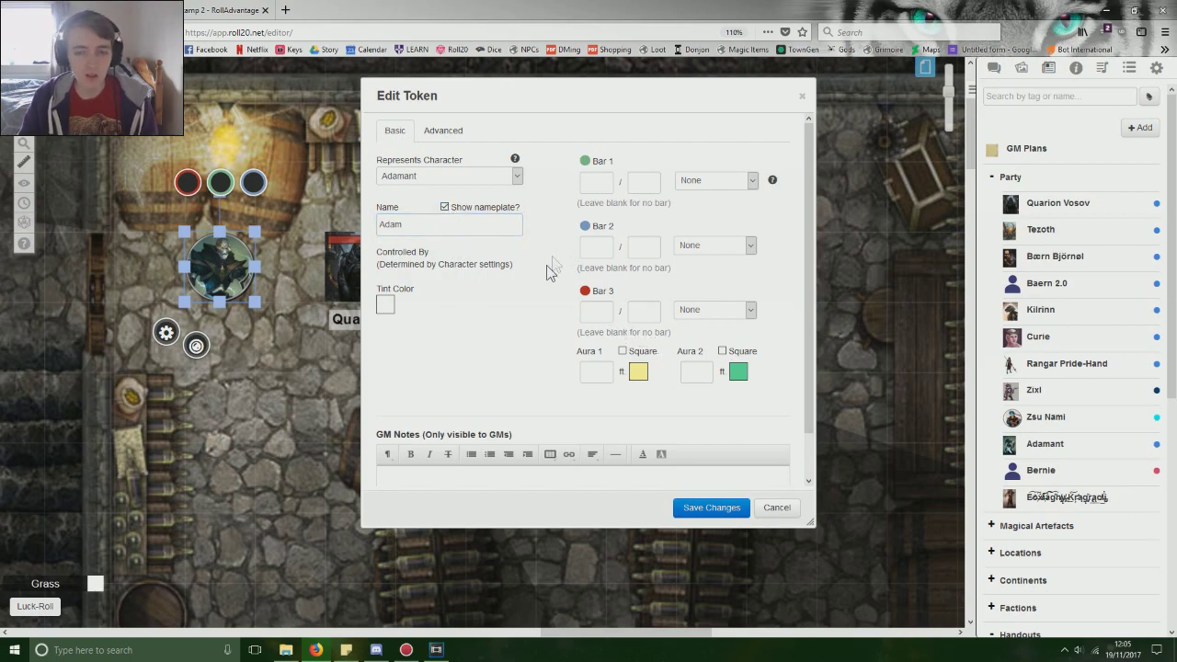
left_click(688, 186)
left_click(701, 242)
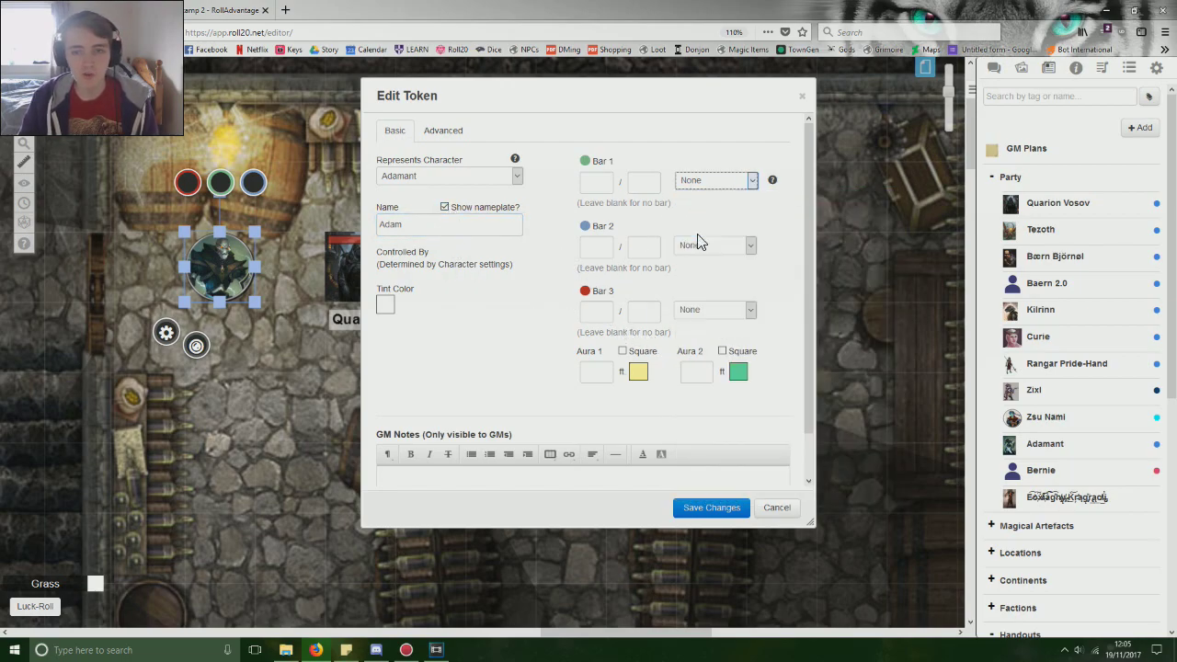
left_click(703, 506)
left_click(496, 307)
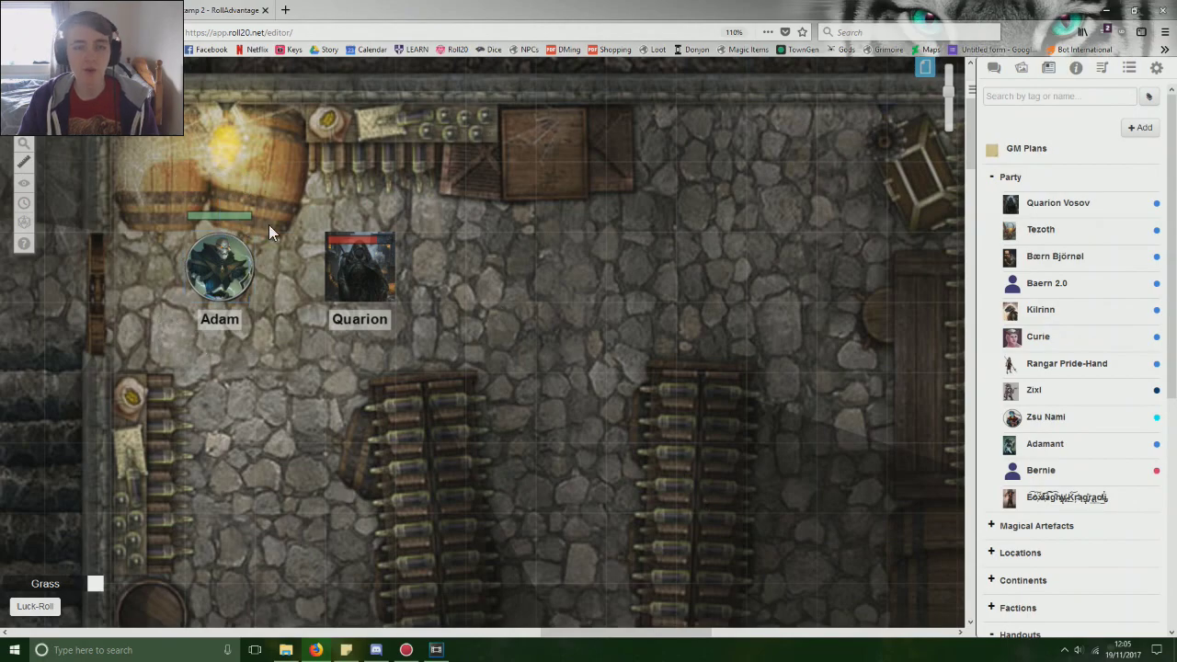
Step: Move the Quarion token one grid square left so it stands directly beside the Adam token
left_click_drag(372, 273, 310, 268)
left_click(412, 266)
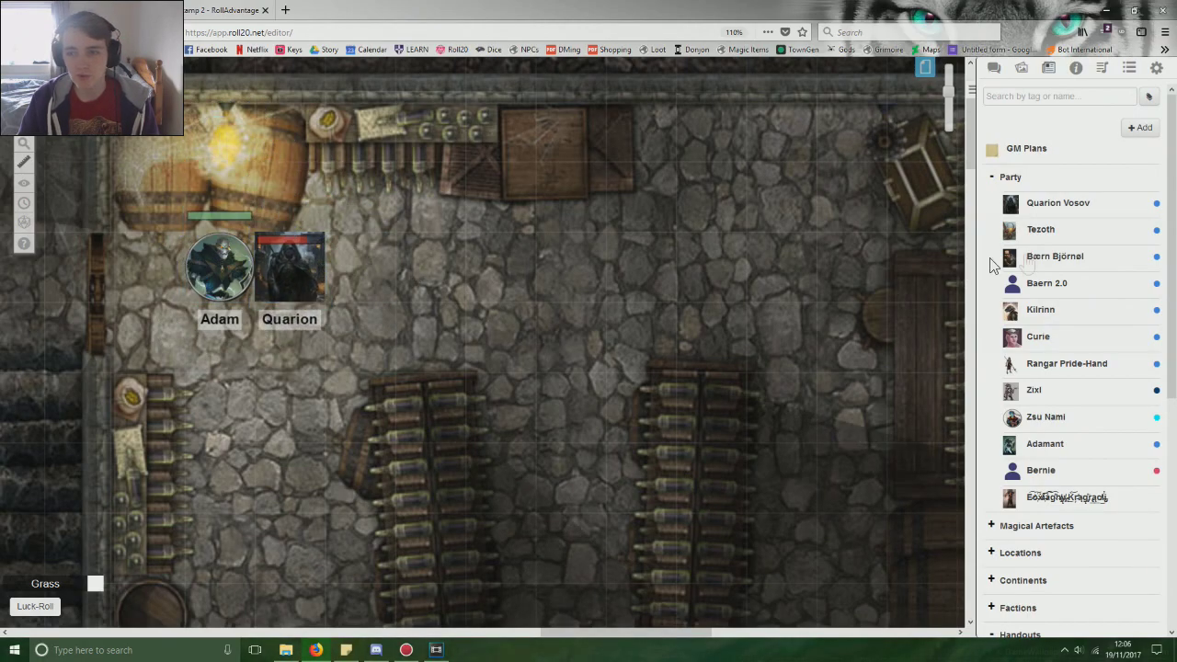
Step: Place Bærn Björnøl's token directly above the Adam token and move the Quarion token one square right
left_click_drag(1066, 264, 229, 195)
left_click_drag(316, 267, 384, 272)
left_click(509, 296)
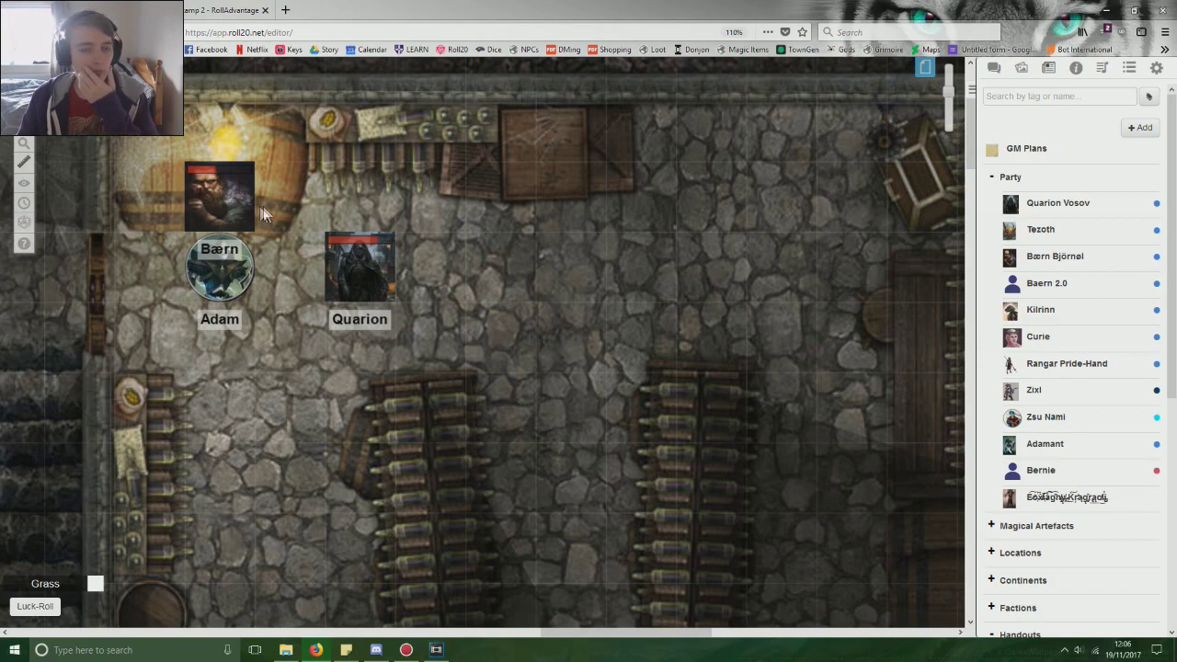
Step: Select the Bærn and Adam tokens in turn to compare how they overlap, and delete the Bærn token
mouse_move(240, 201)
left_mouse_down()
mouse_move(309, 201)
mouse_move(241, 198)
left_mouse_up()
left_click(296, 206)
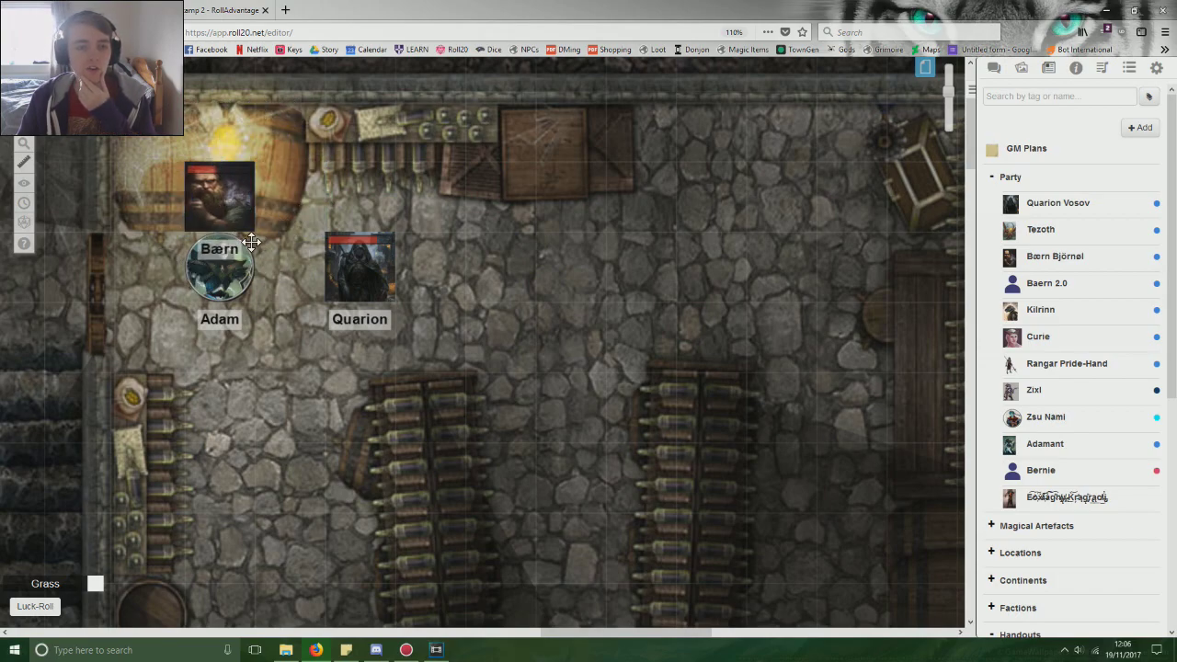
mouse_move(213, 209)
left_mouse_down()
mouse_move(285, 208)
mouse_move(220, 198)
left_mouse_up()
mouse_move(220, 266)
left_mouse_down()
mouse_move(335, 247)
mouse_move(359, 267)
mouse_move(220, 266)
left_mouse_up()
left_click(241, 209)
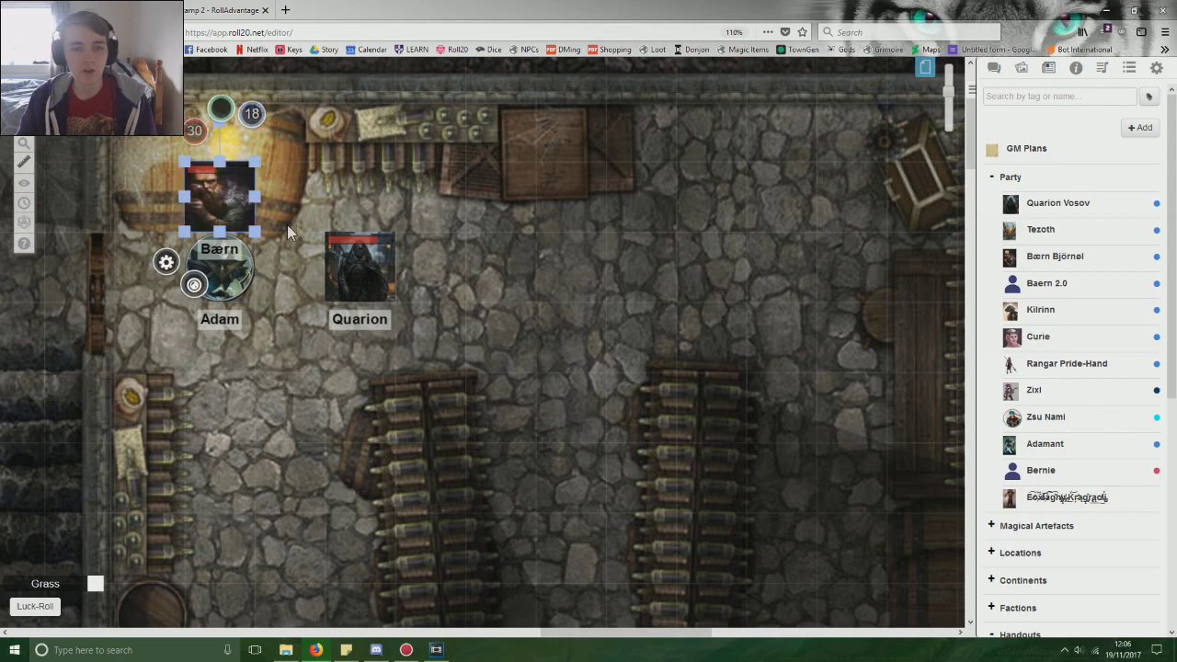
key("Delete")
Step: Clear the Adam token's name and turn off its nameplate in the token settings
double_click(236, 268)
left_click_drag(441, 227, 373, 227)
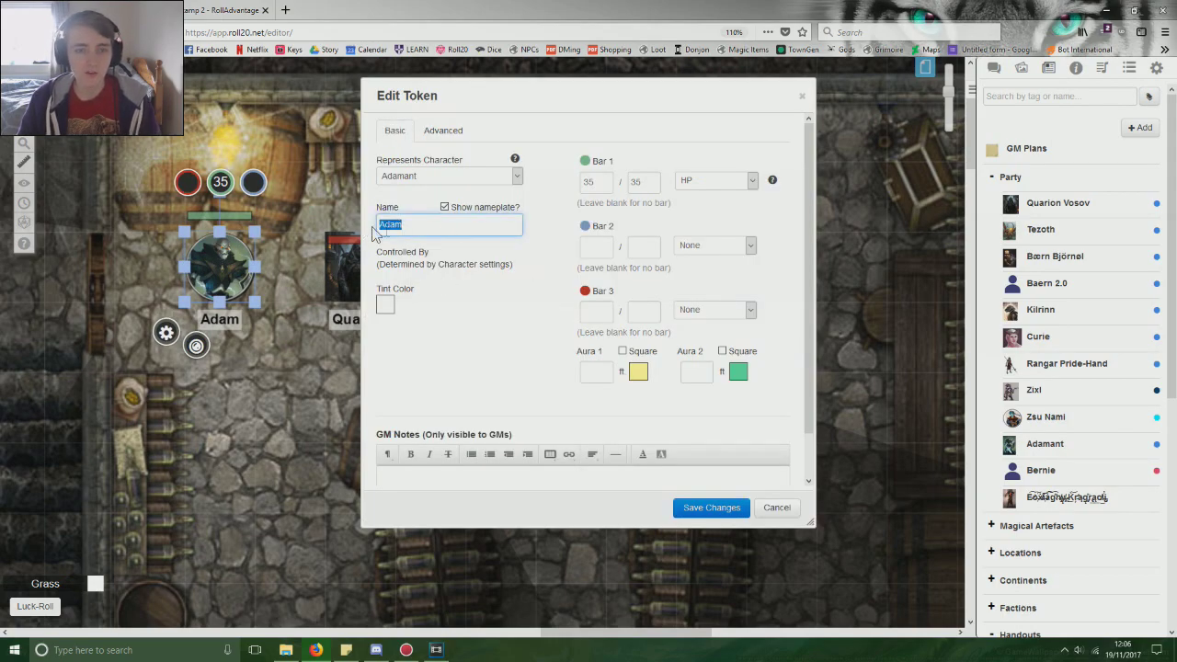
left_click(444, 207)
key("BackSpace")
Step: Clear Bar 1's values and set its attribute to None, link Bar 3 to HP instead, and save the token
double_click(596, 182)
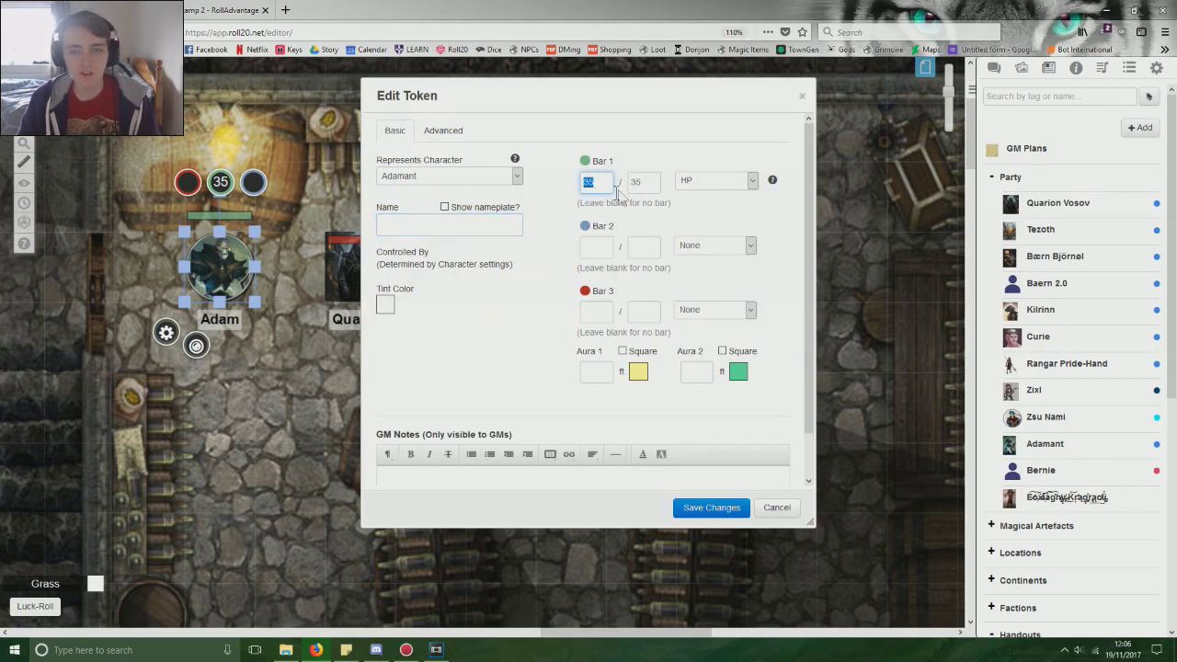
double_click(643, 182)
key("BackSpace")
left_click(752, 180)
left_click(707, 193)
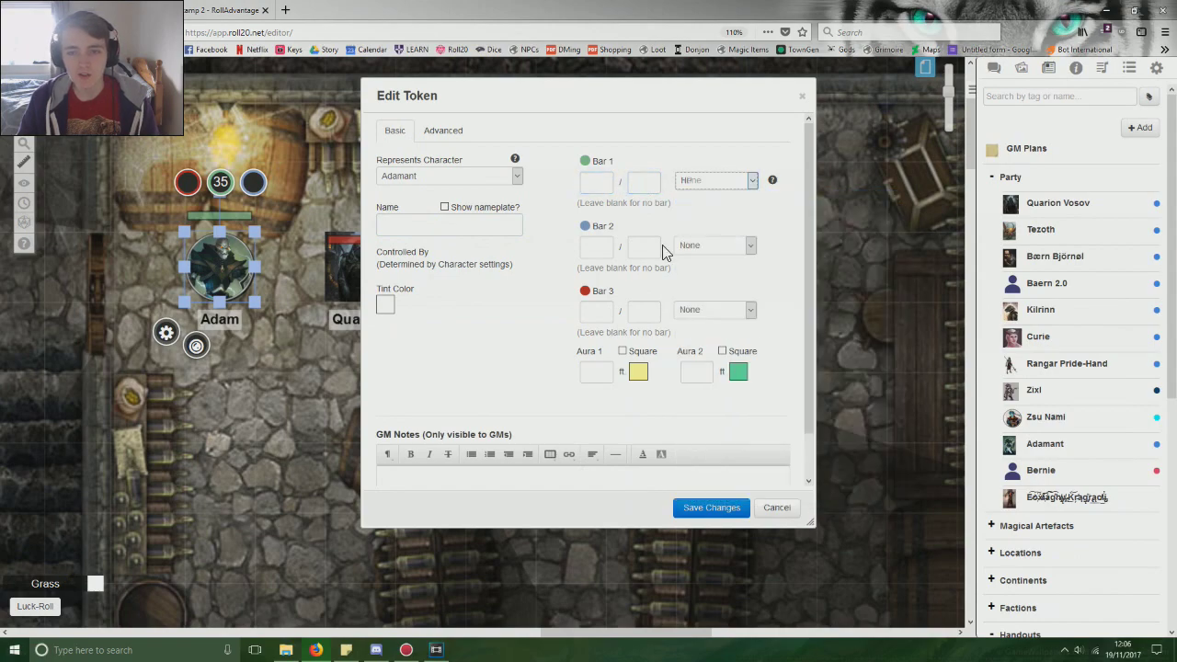
left_click(712, 311)
left_click(692, 357)
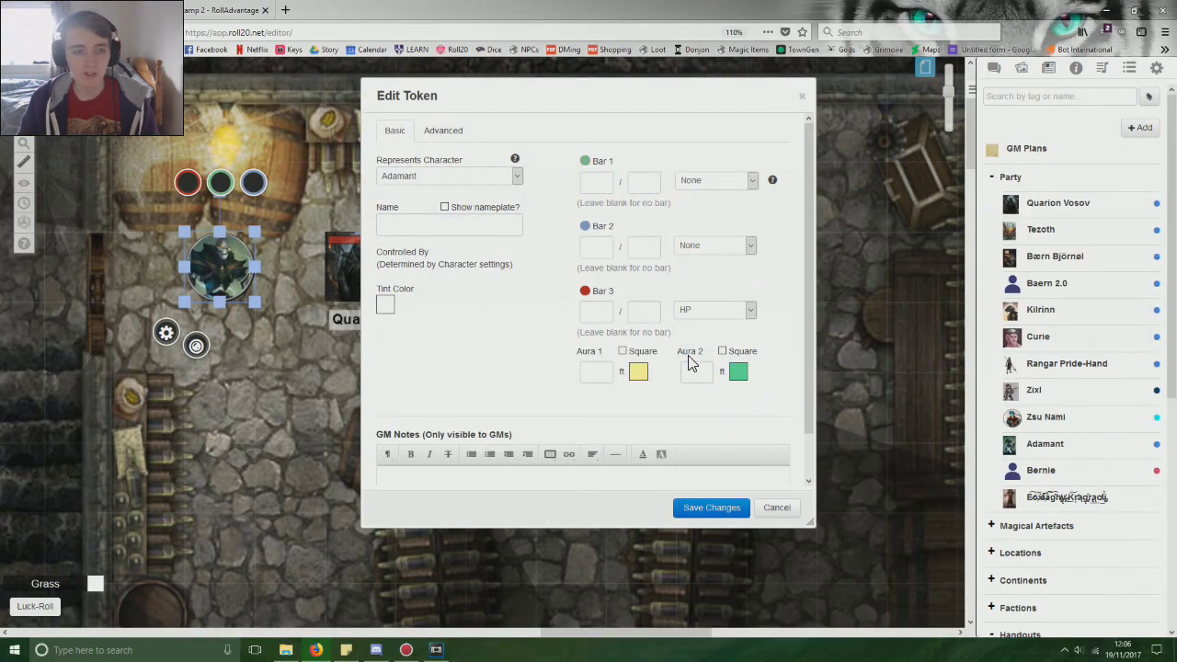
left_click(719, 507)
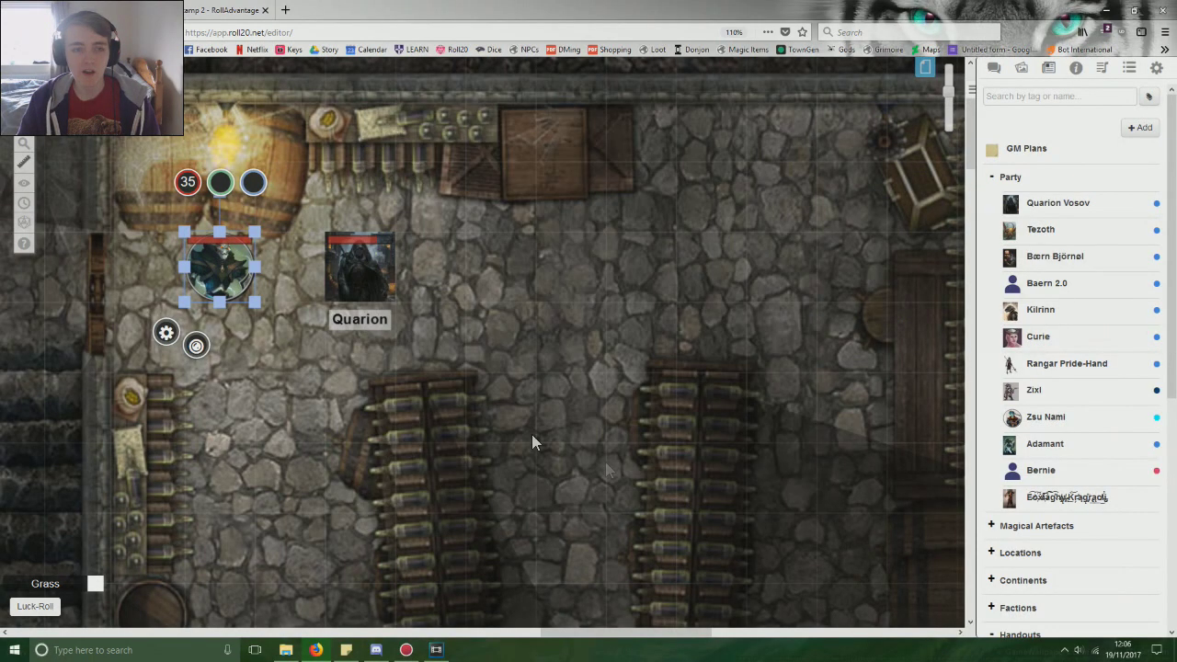
Step: Set the Adamant token's red HP bar value to 5
left_click(213, 258)
left_click(189, 182)
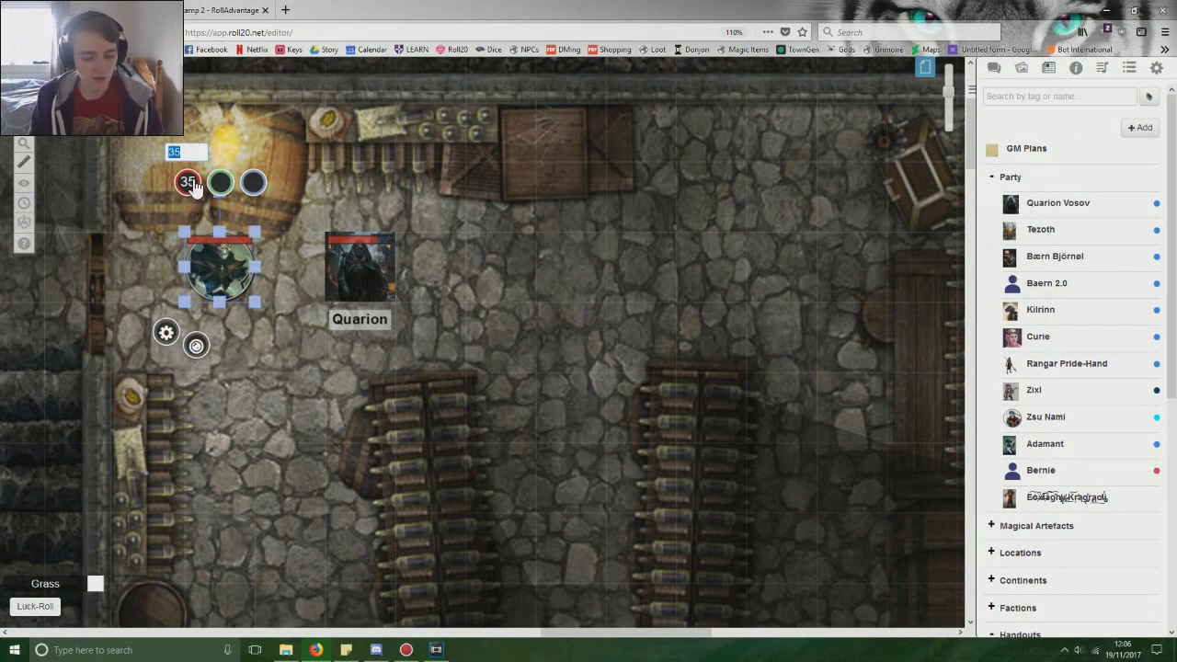
key("Return")
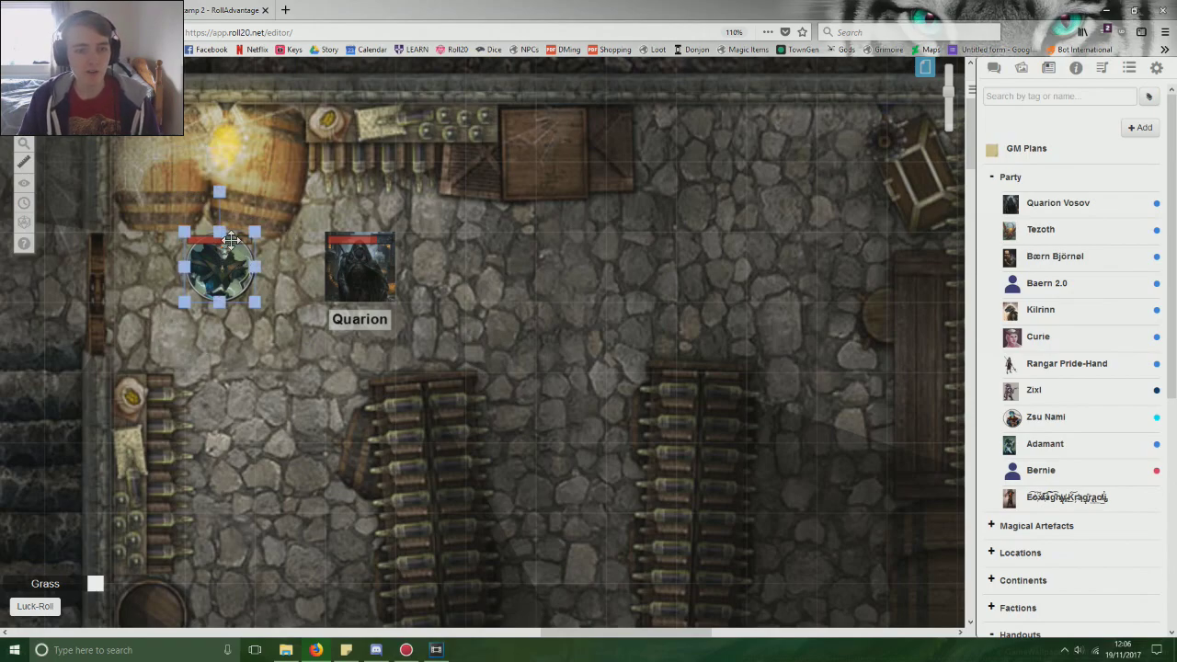
left_click(179, 183)
type("5")
key("Return")
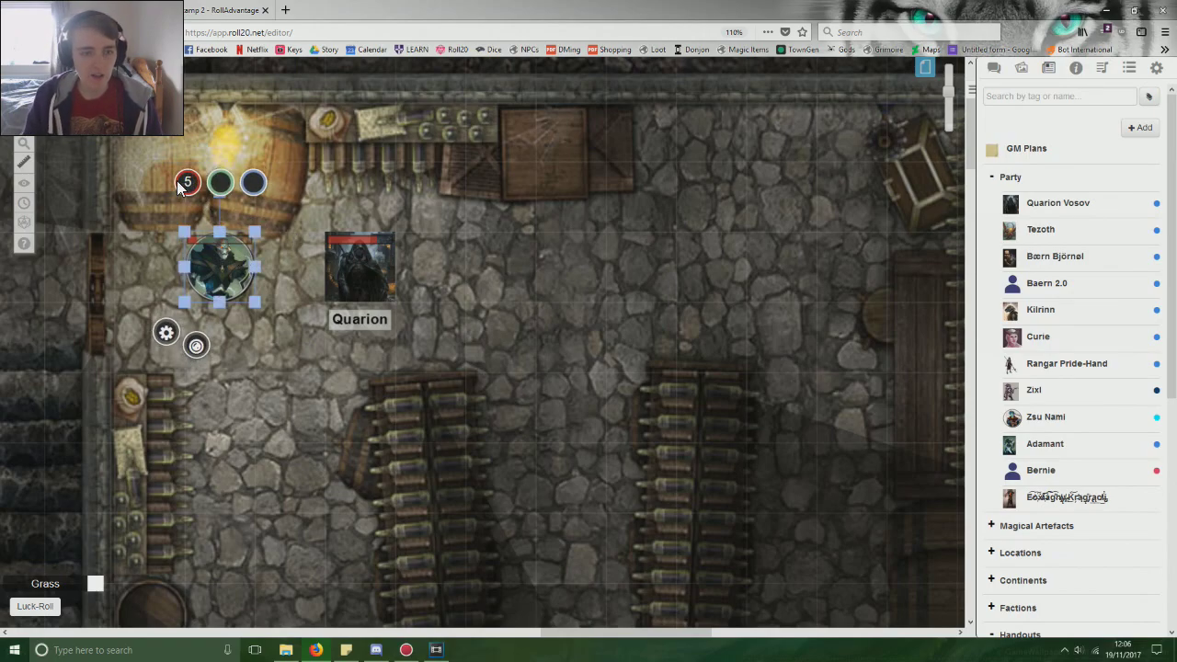
Step: Reselect the Adamant token and set its HP value to 35
left_click(282, 212)
left_click(218, 267)
left_click(188, 184)
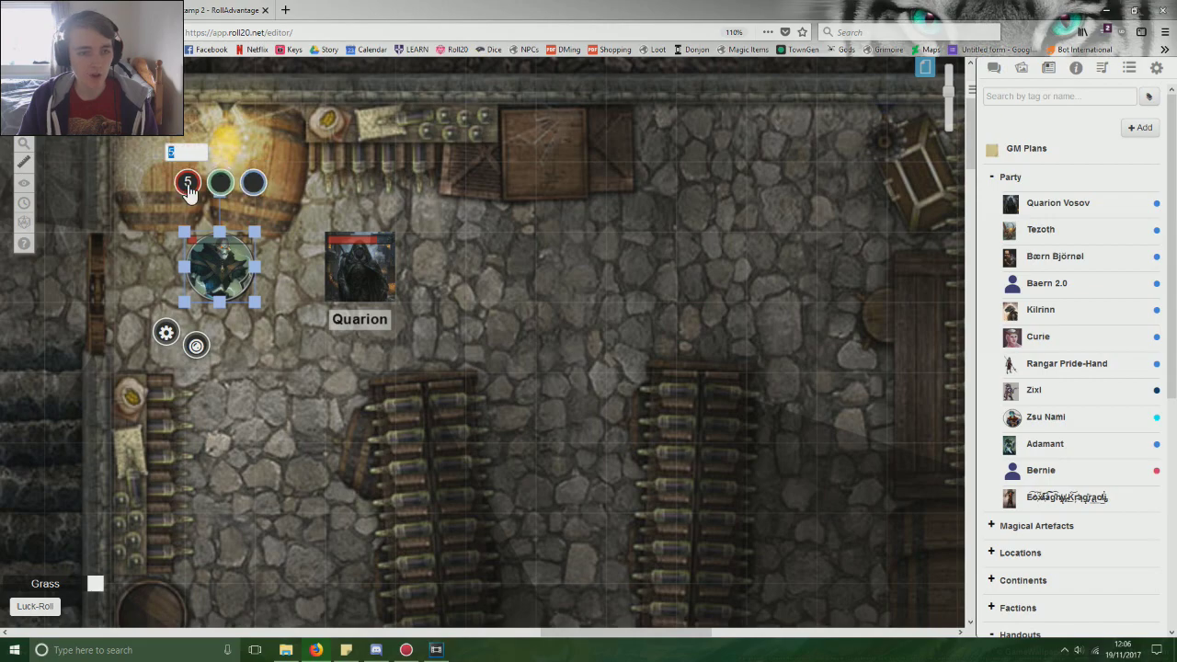
type("35")
key("Return")
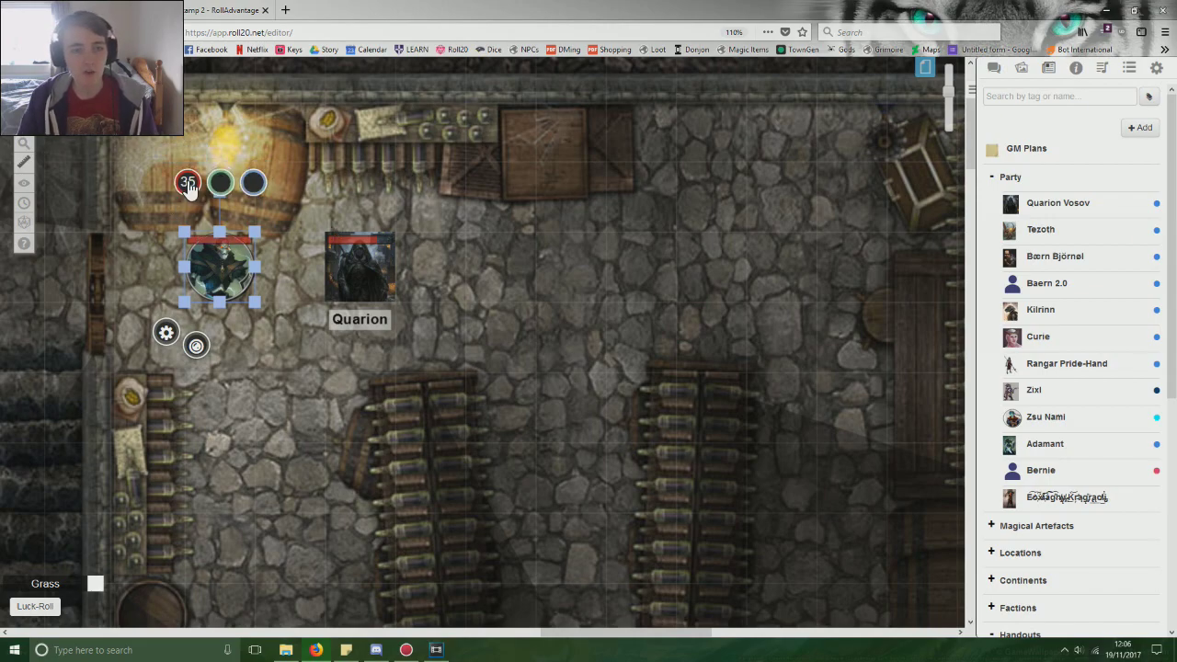
Step: Subtract 11 from the Adamant token's HP and add 10 to it, using the relative entries -11 and +10
left_click(188, 183)
type("-")
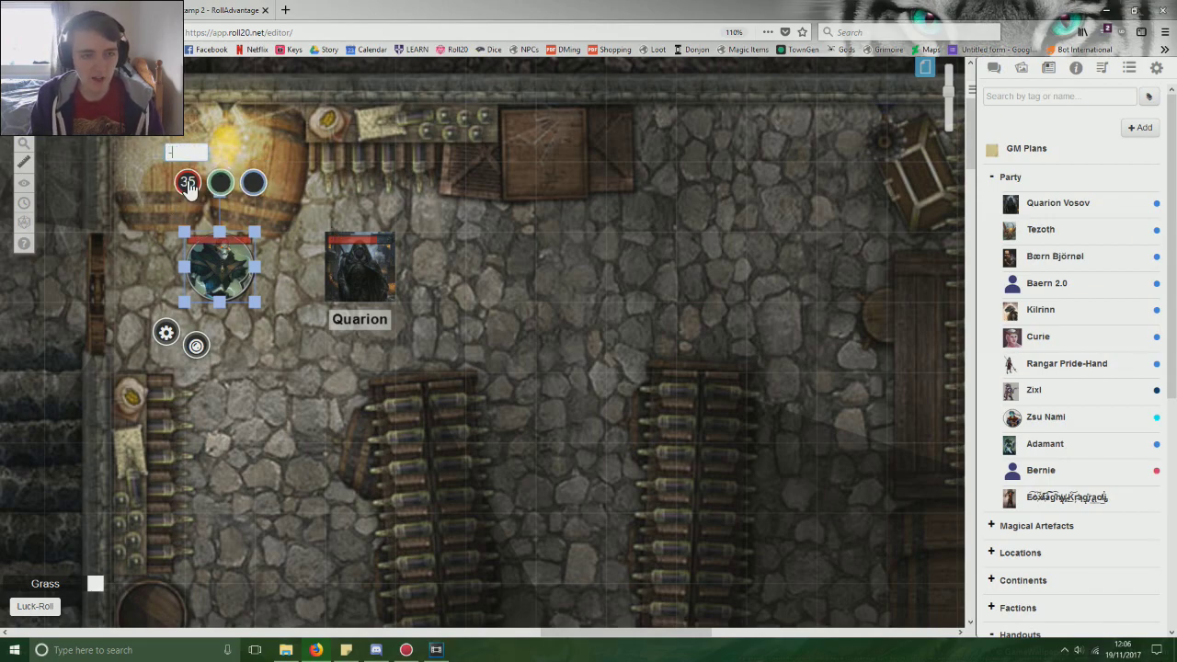
type("11")
key("Return")
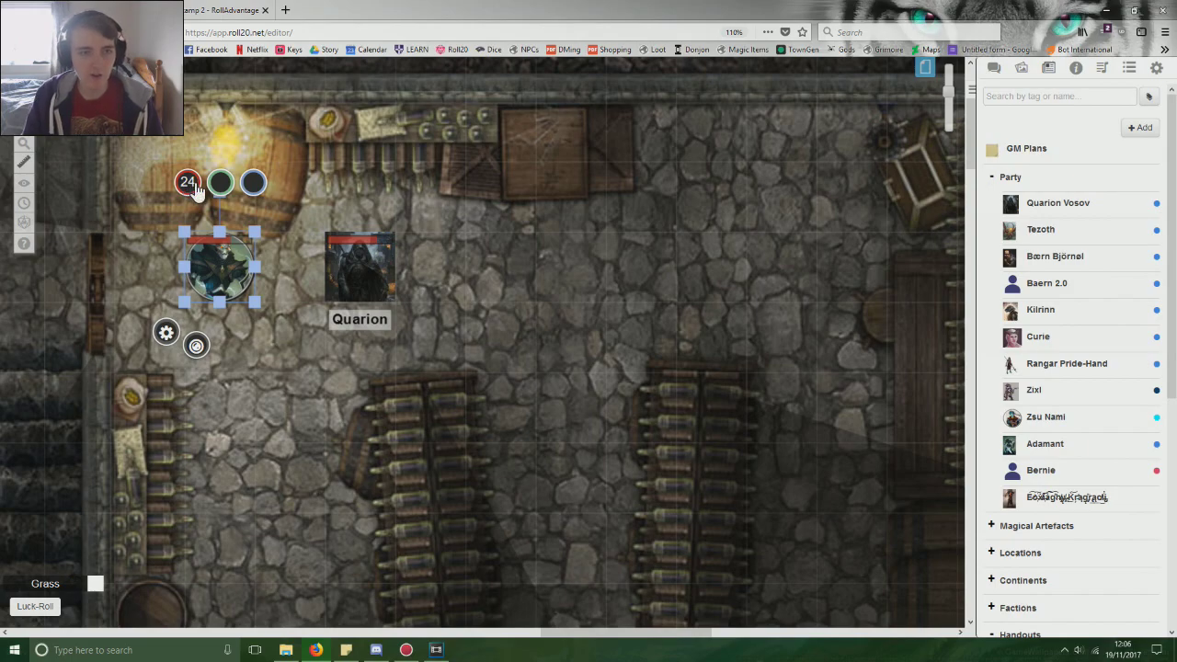
left_click(189, 187)
type("+1")
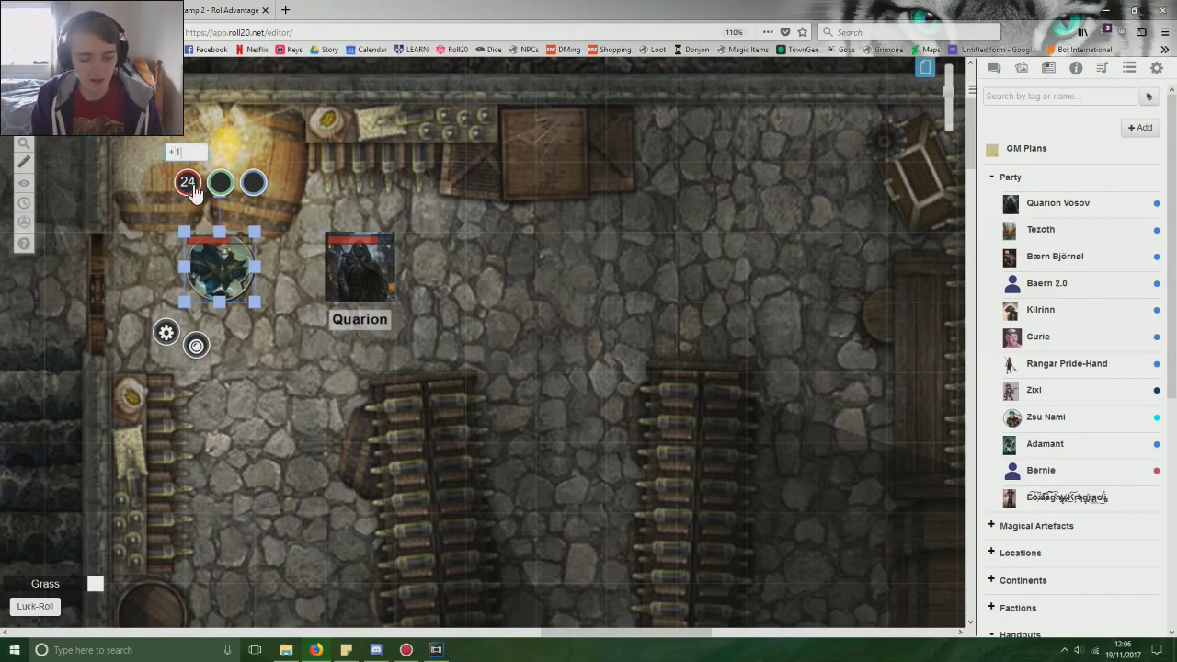
type("0")
key("Return")
Step: Set the Adamant token's HP to 1000 and examine how far its bar extends across the map
left_click(190, 189)
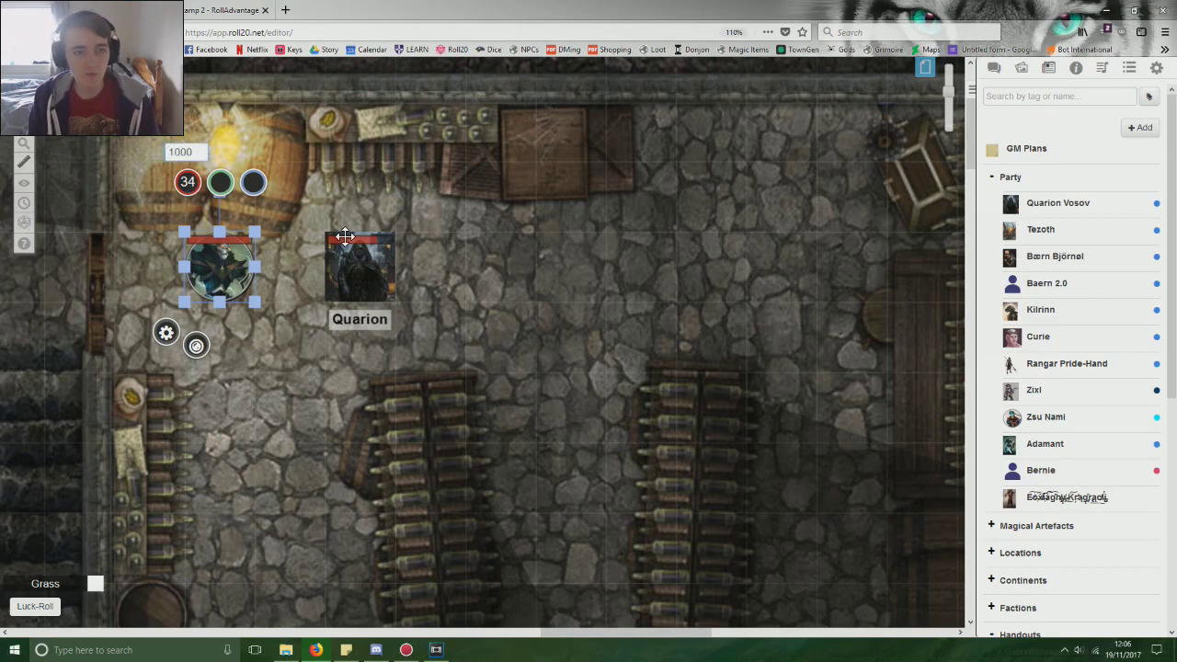
key("Return")
middle_click(481, 271)
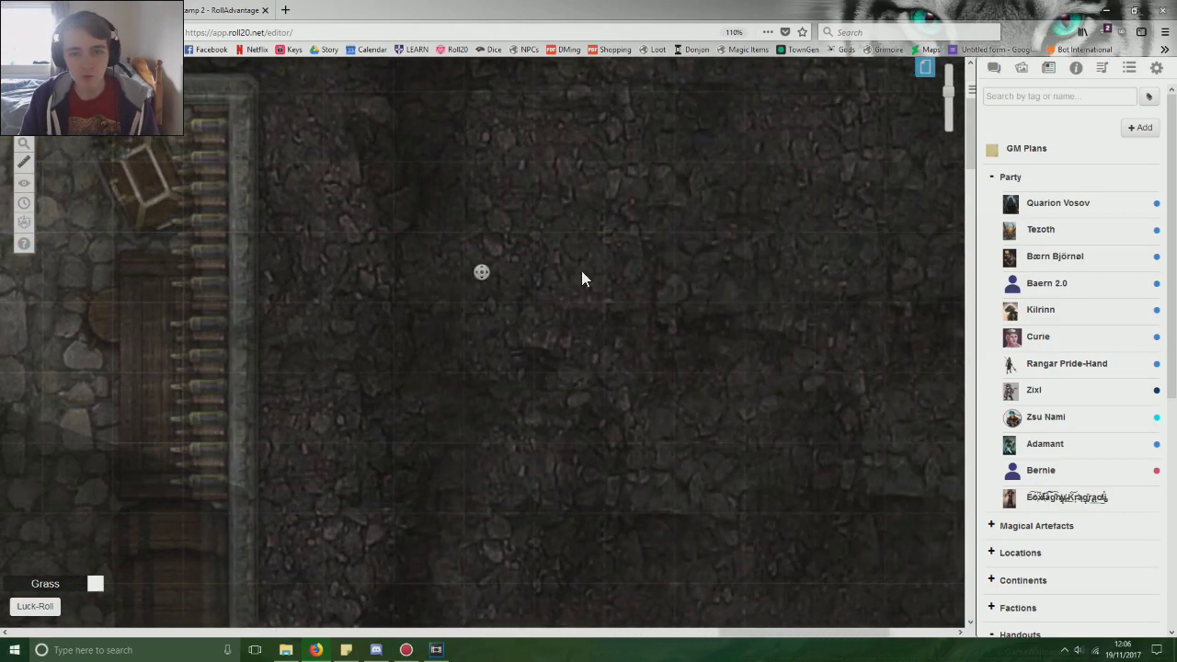
middle_click(588, 271)
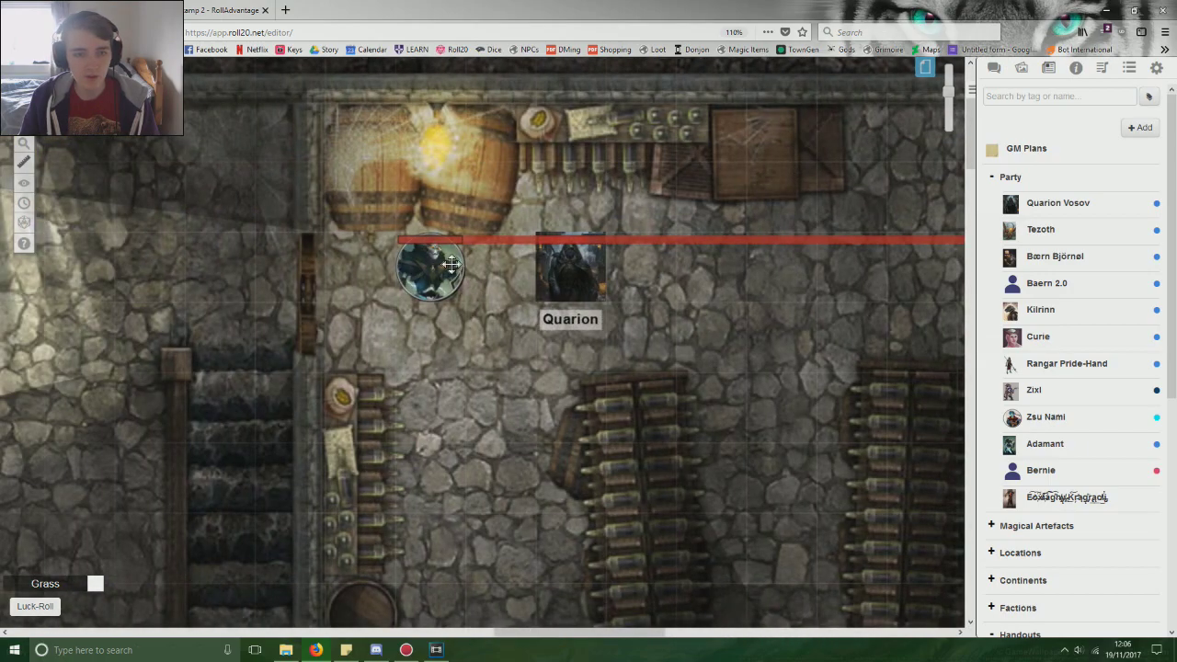
Step: Reset the Adamant token's HP value to 35 and deselect the token
left_click(439, 264)
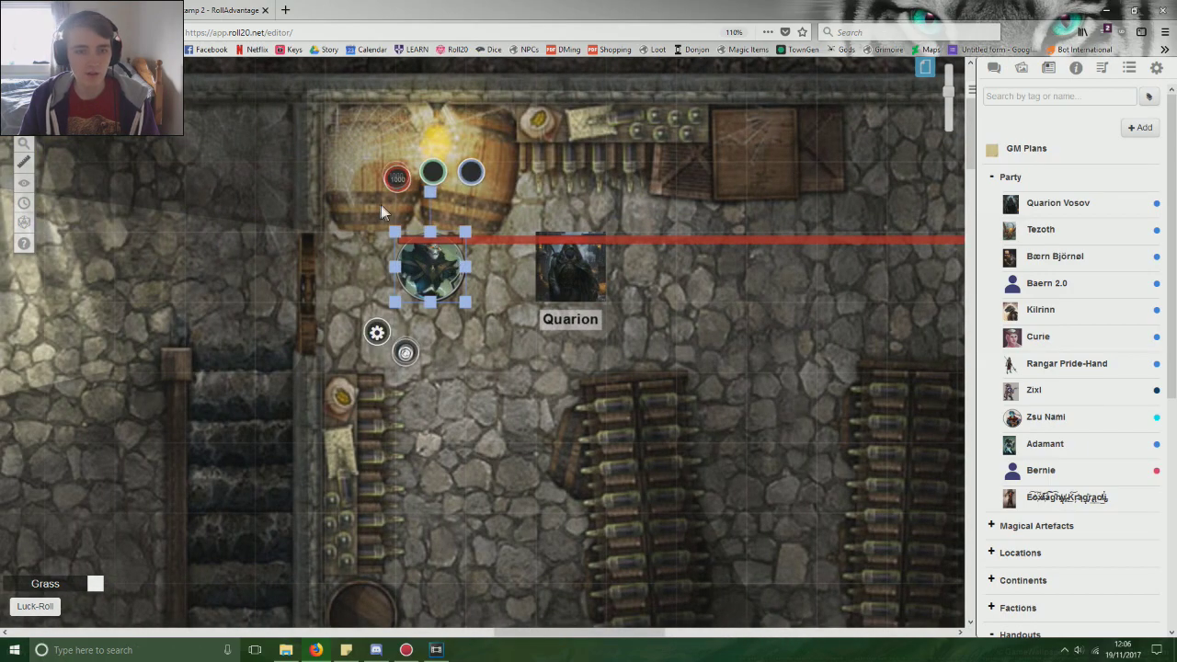
left_click(396, 181)
type("35")
key("Return")
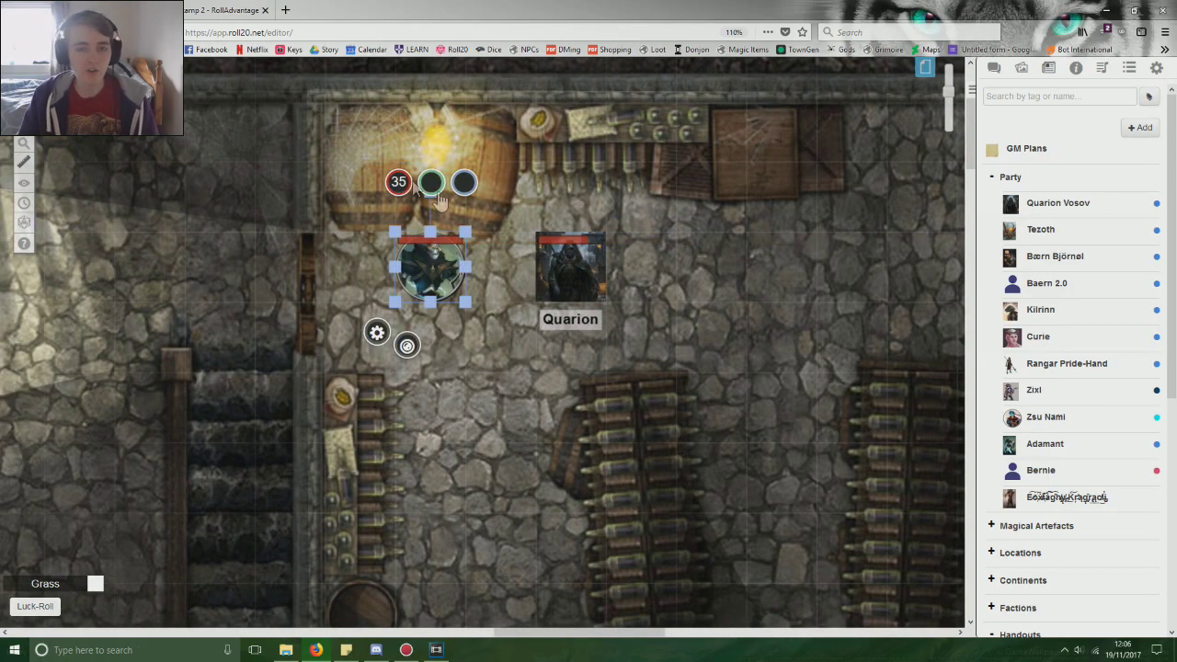
left_click(518, 246)
Step: Link the Adamant token's Bar 2 to the AC attribute and save the token
double_click(450, 276)
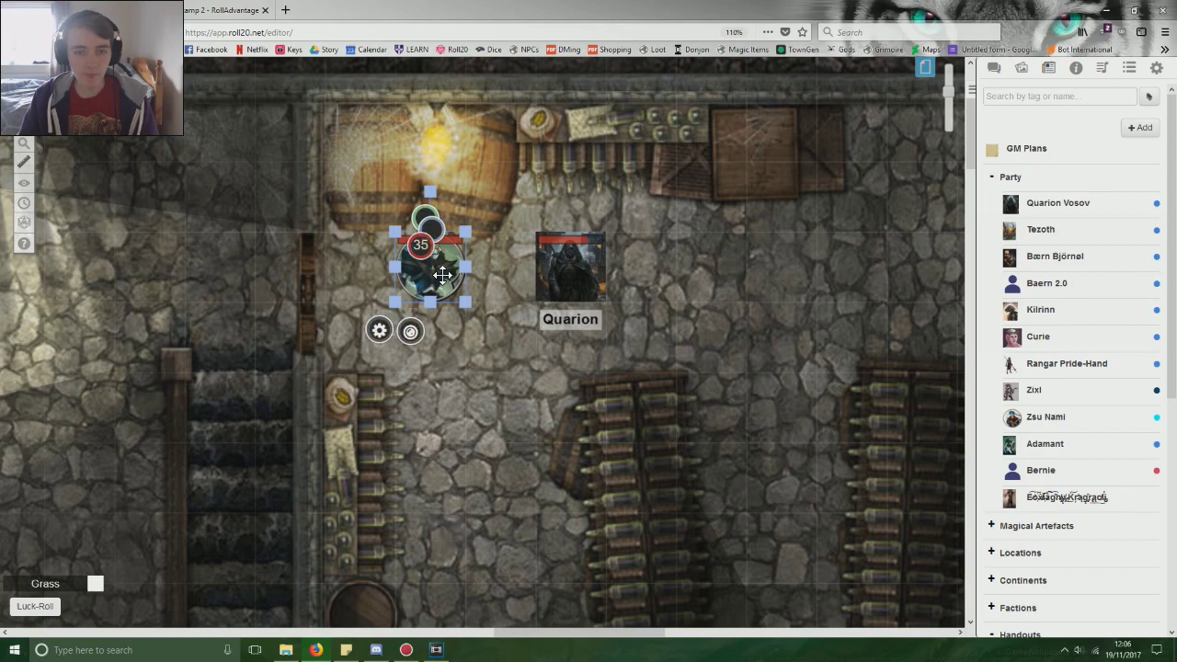
left_click(691, 245)
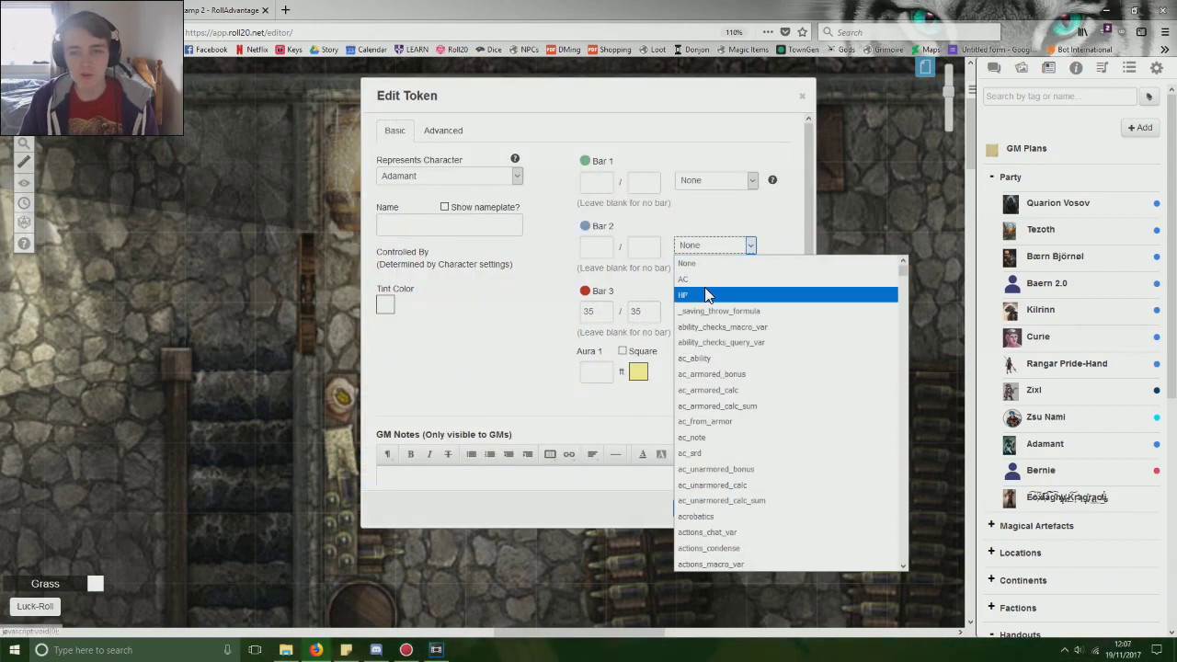
left_click(694, 281)
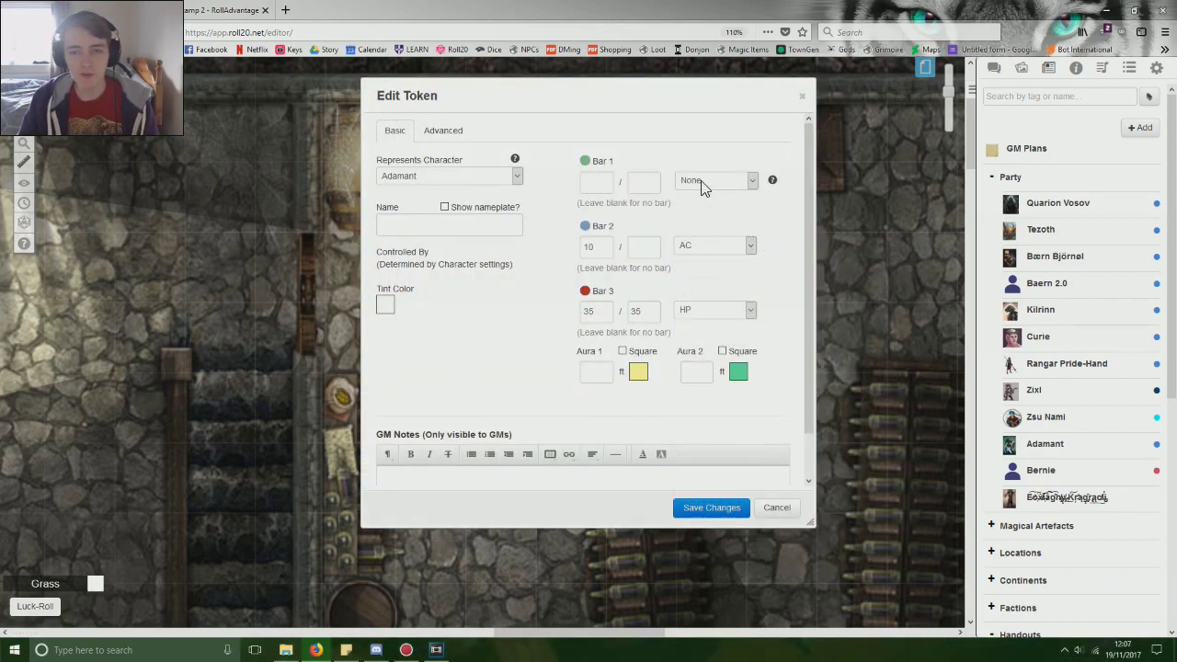
double_click(635, 105)
double_click(445, 100)
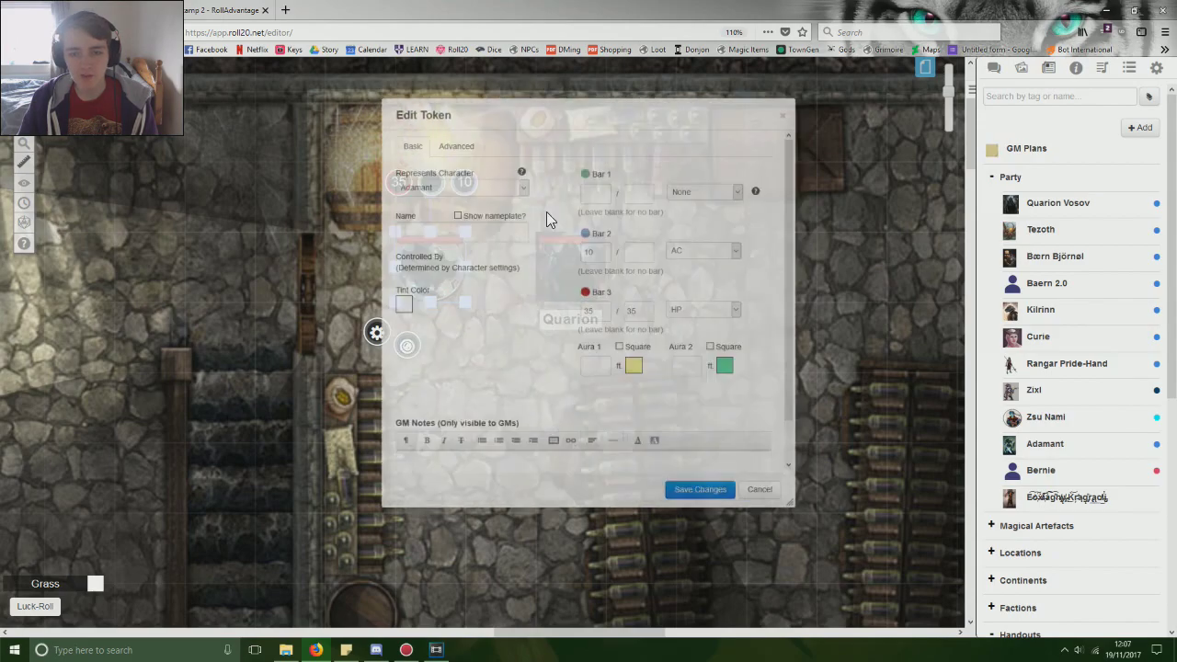
left_click(721, 504)
left_click(796, 297)
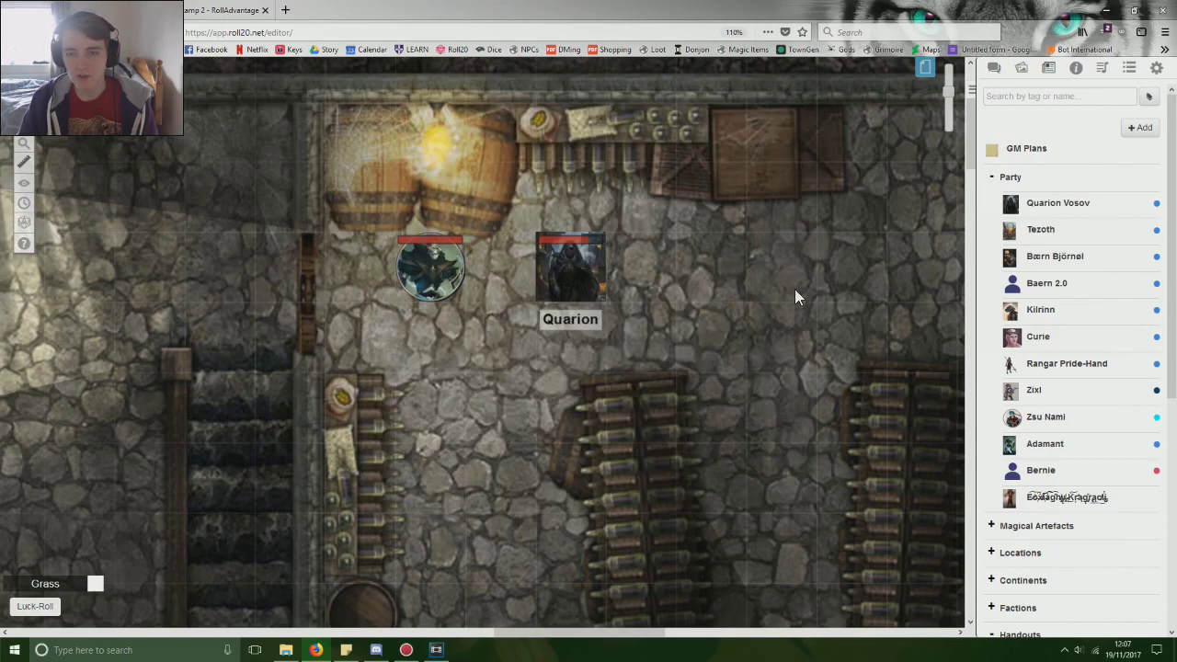
Step: Enable the Passive skills display option in Adamant's character sheet settings and check the skill scores on the core page
left_click(1038, 447)
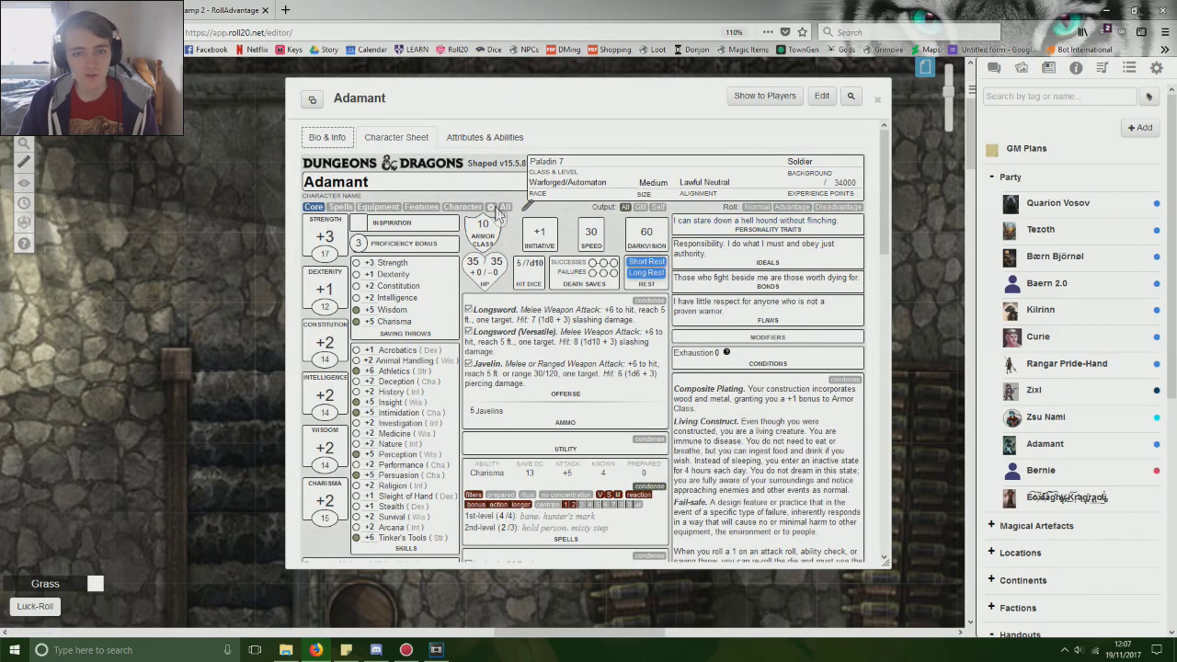
left_click(491, 207)
scroll(478, 345, "down", 1)
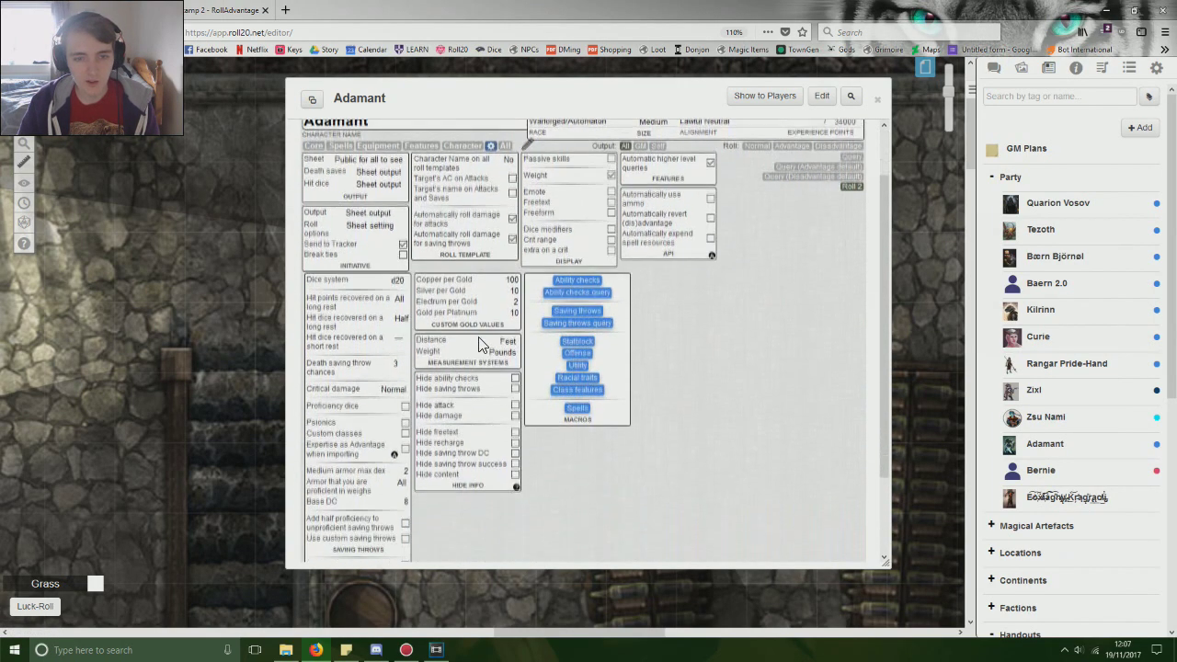
scroll(480, 432, "down", 1)
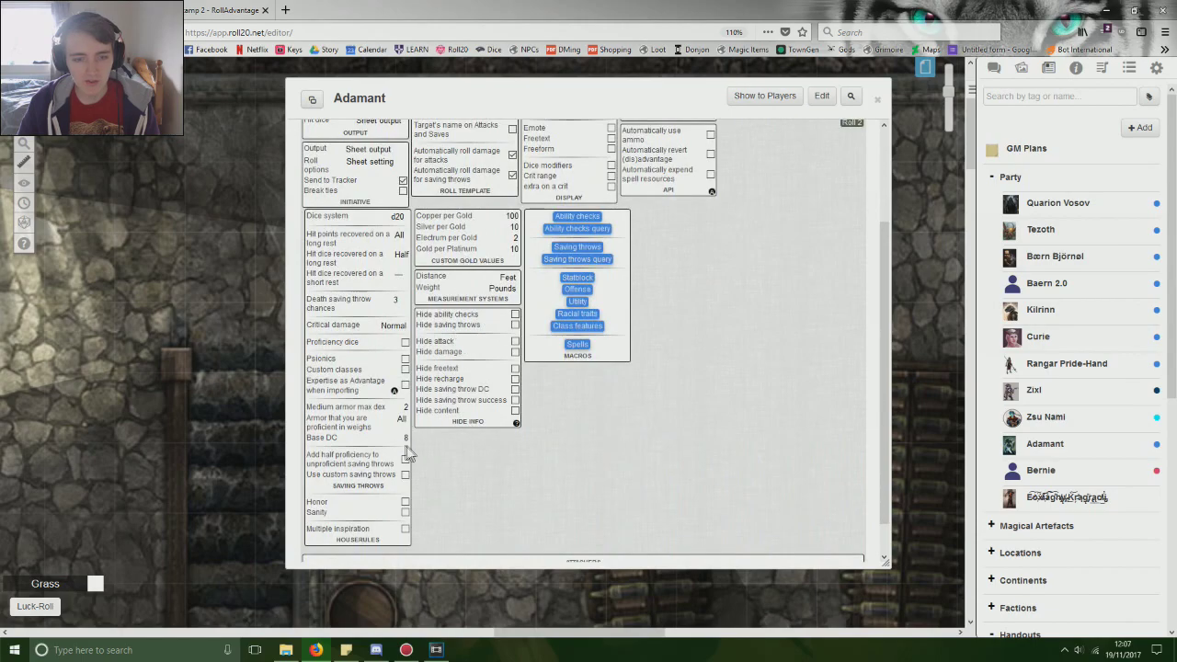
scroll(480, 393, "up", 1)
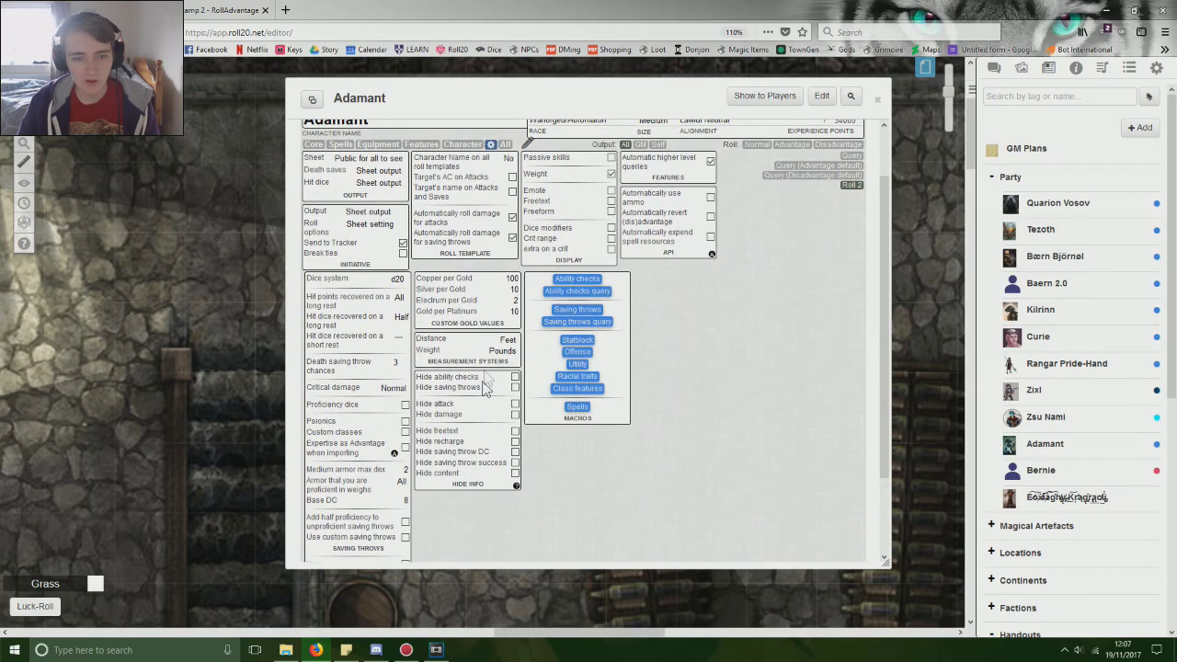
scroll(479, 398, "down", 1)
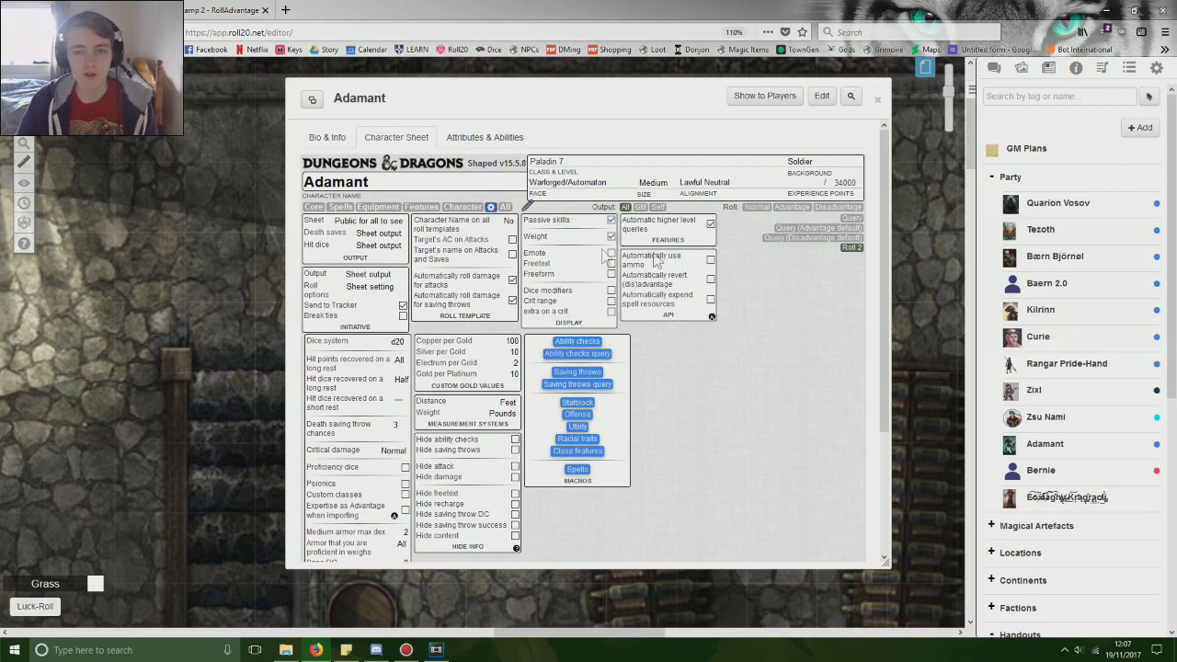
left_click(314, 207)
scroll(416, 367, "down", 1)
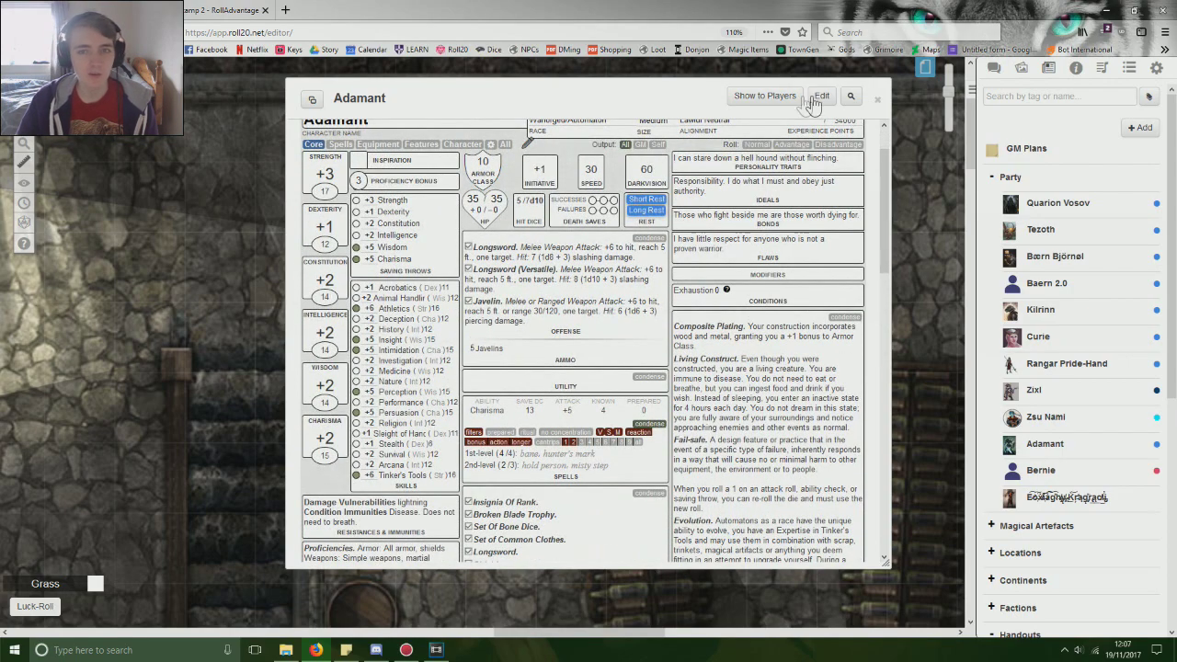
left_click(877, 98)
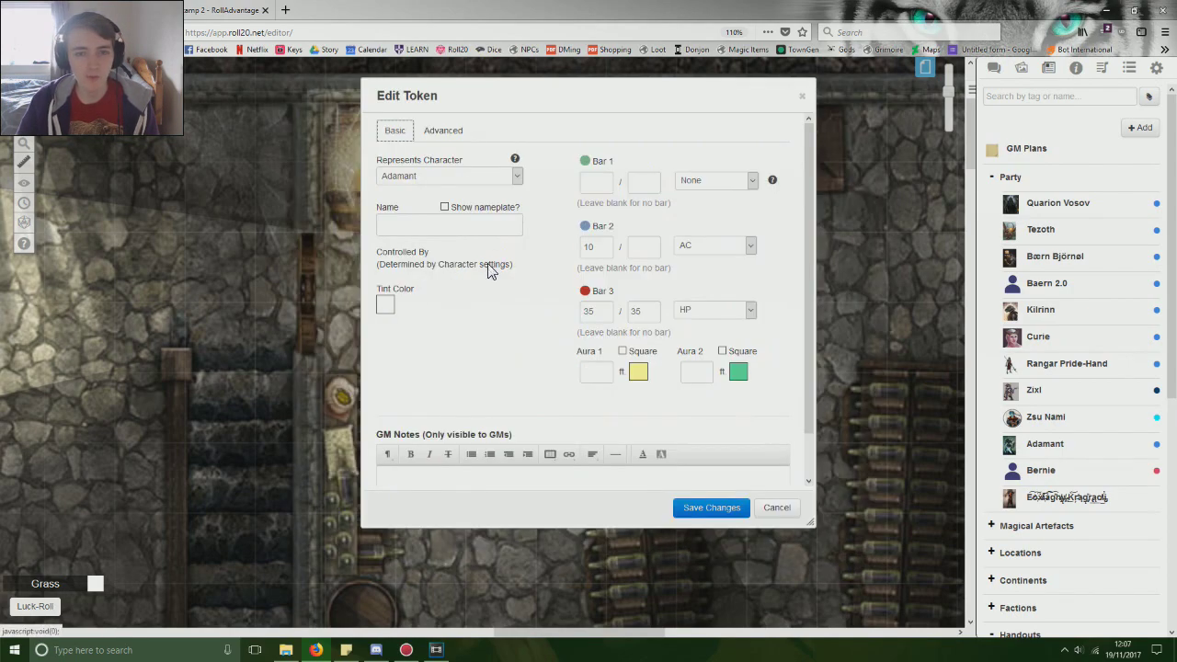
Step: Link the Adamant token's Bar 1 to passive_perception, save, and select the token to check its three bar values
left_click(689, 183)
type("passive_acrobat")
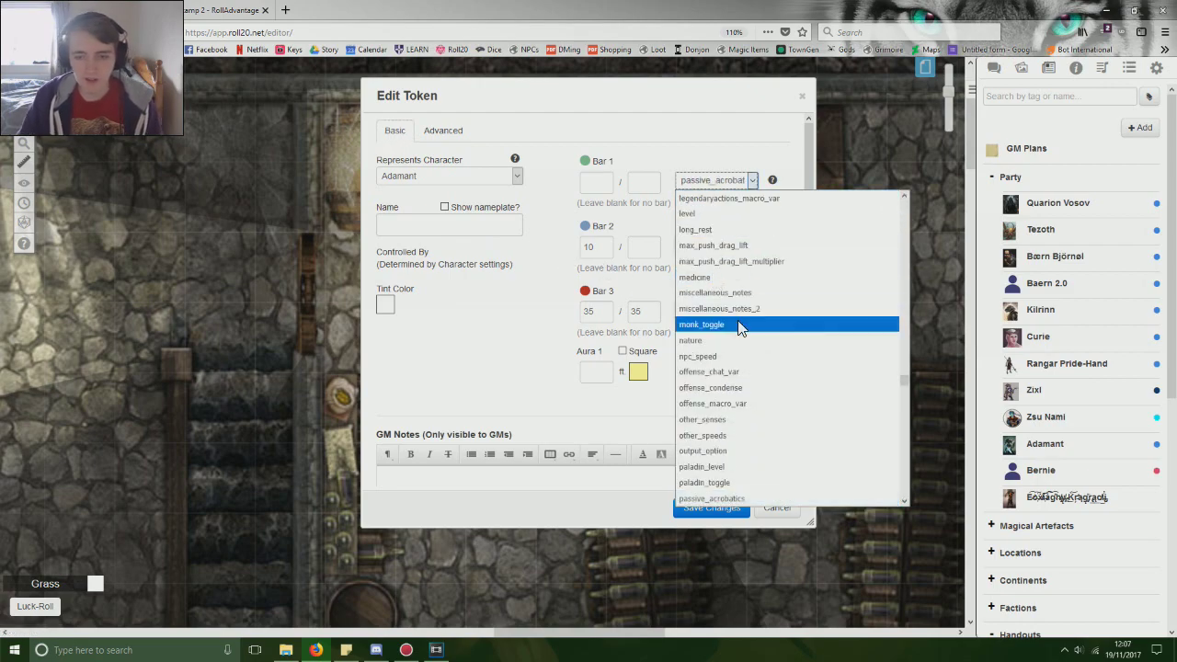
scroll(749, 367, "down", 5)
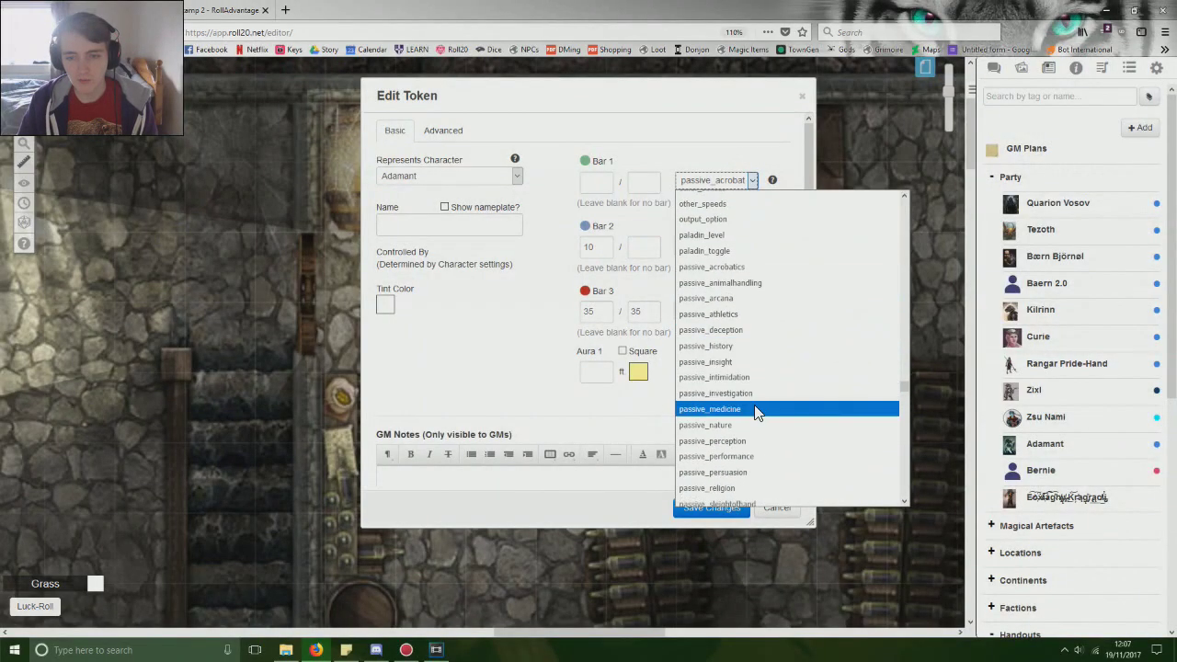
left_click(743, 425)
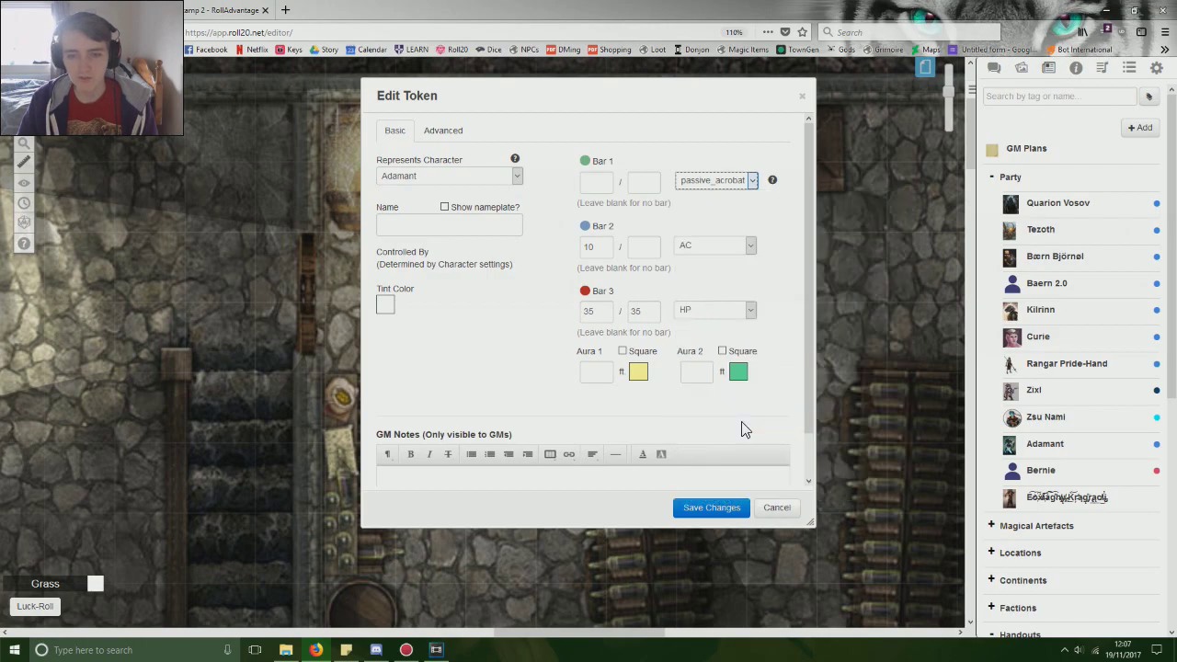
left_click(708, 507)
left_click(497, 373)
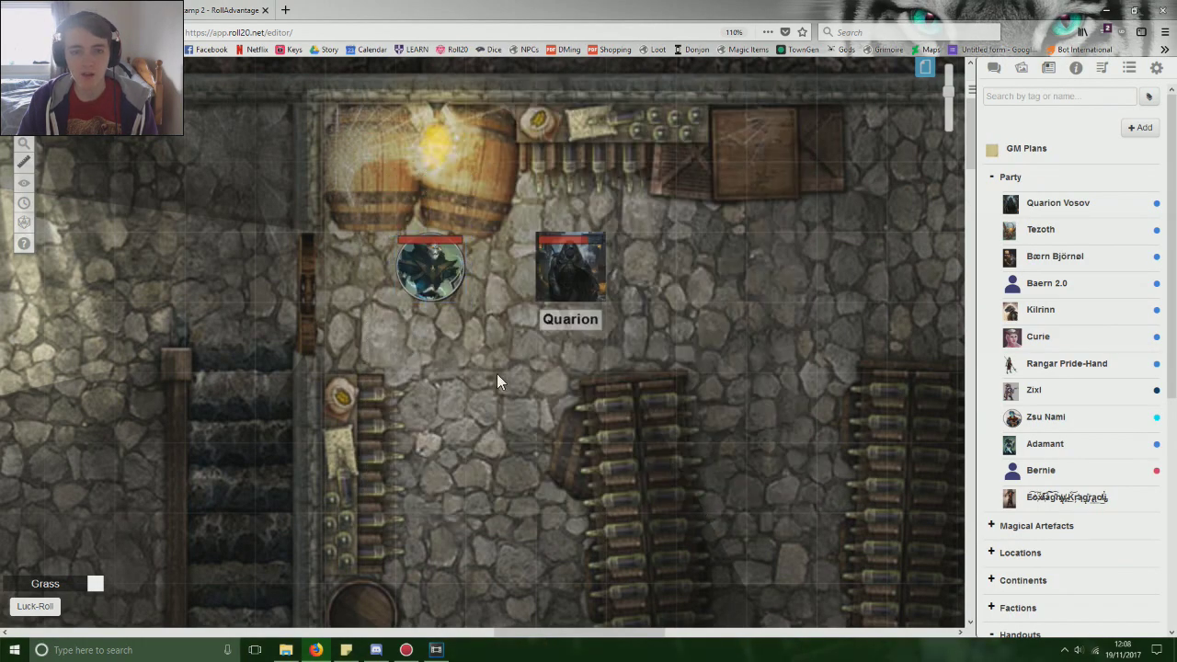
left_click(447, 278)
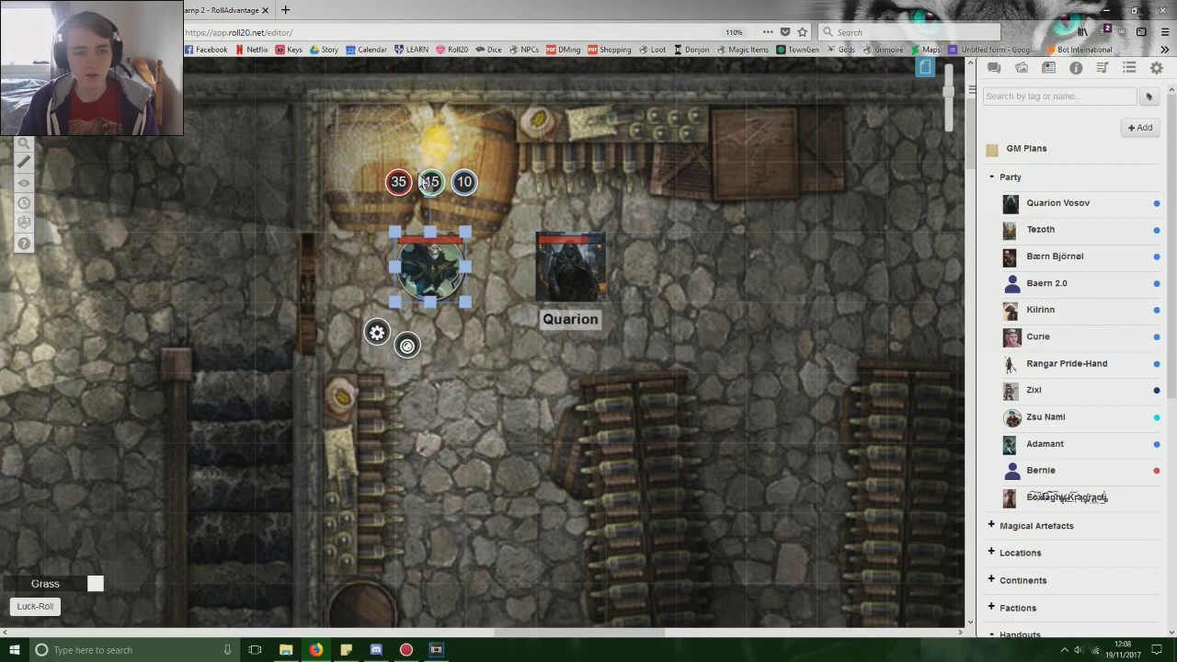
left_click(432, 275)
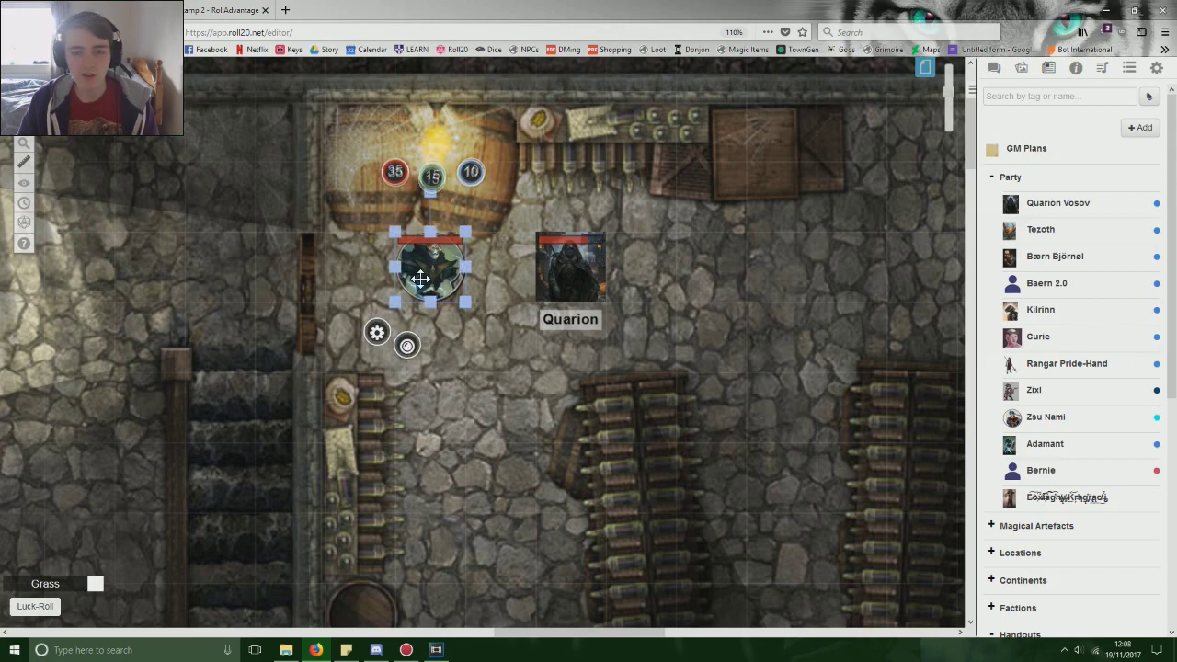
Step: Allow all players to see the Adamant token's Name, Bar 1 and Aura 1 in its advanced settings, and reselect the token
double_click(438, 287)
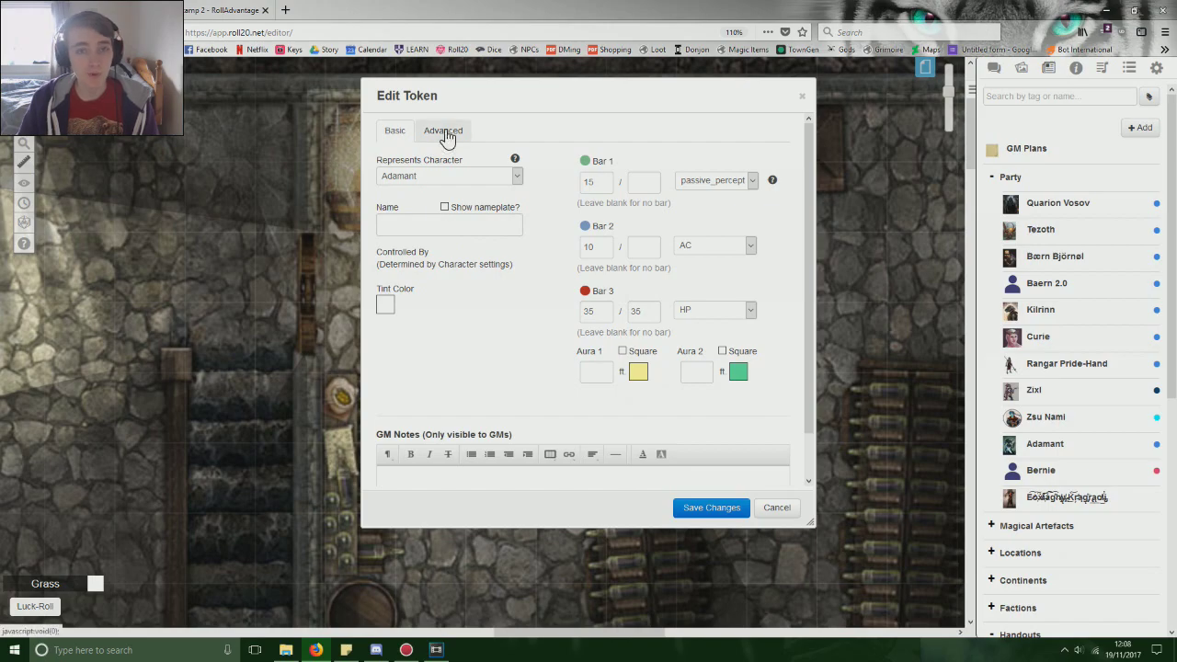
left_click_drag(485, 106, 603, 108)
left_click(566, 136)
left_click(536, 176)
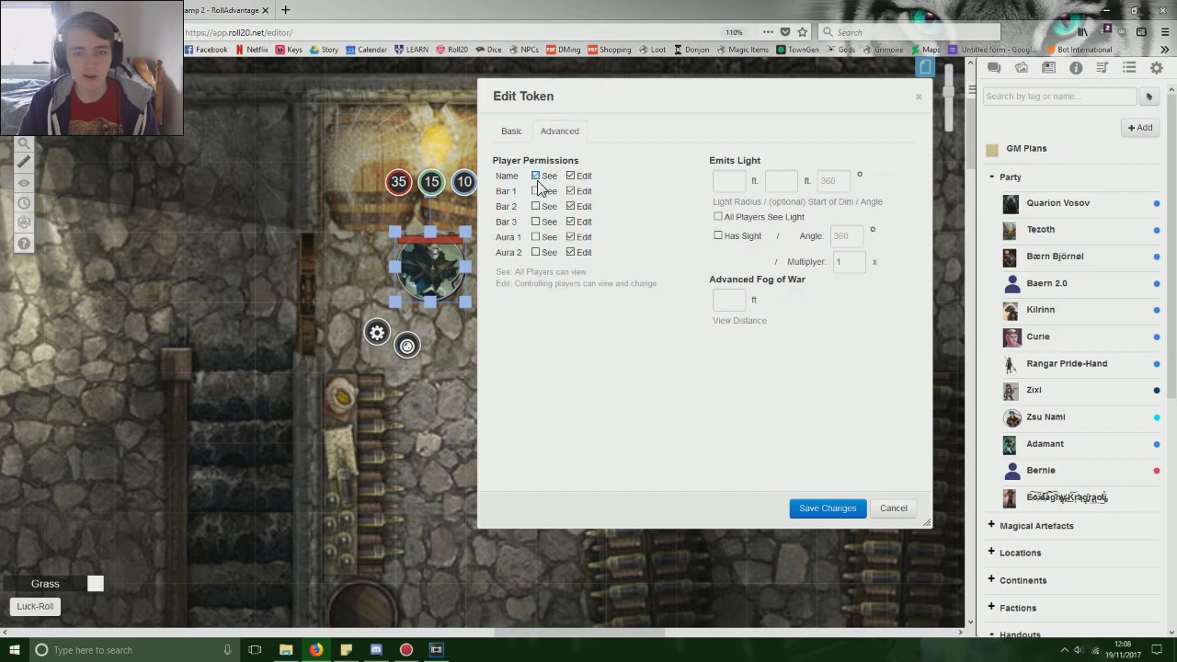
left_click(536, 191)
left_click(536, 237)
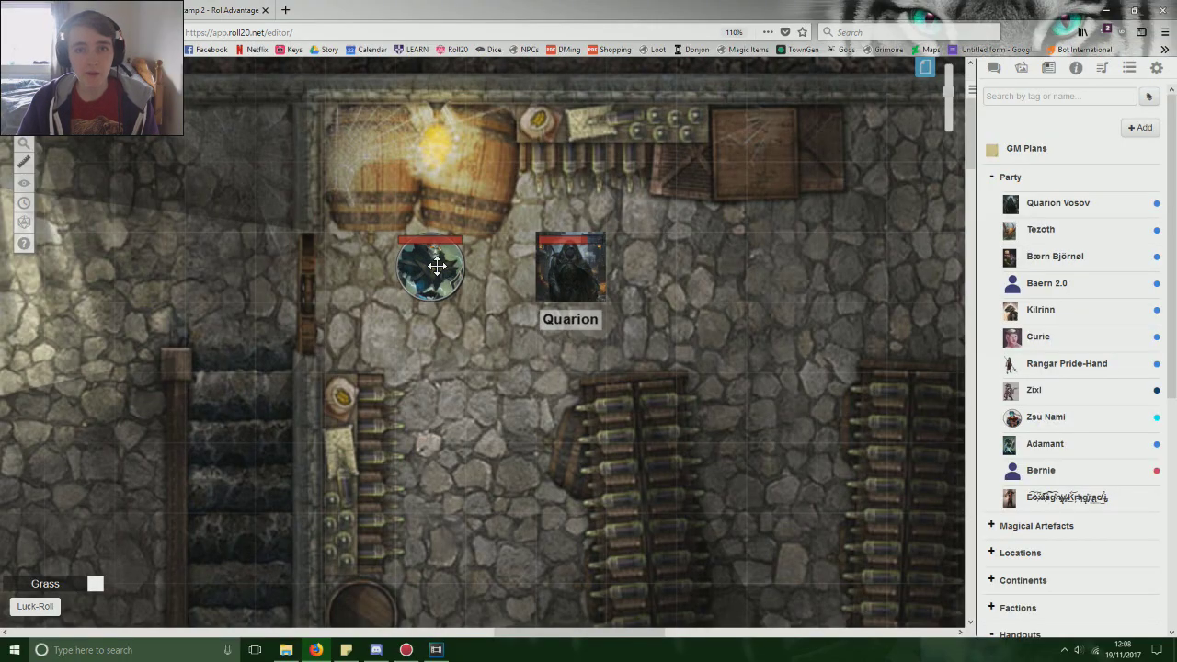
left_click(437, 266)
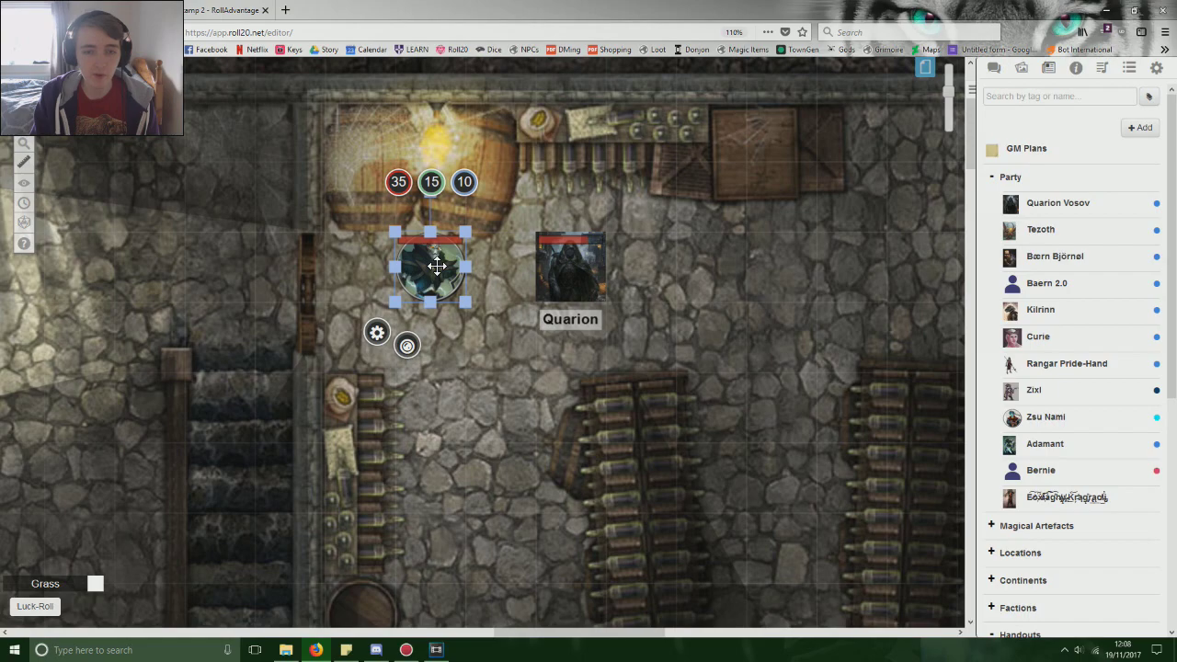
Step: Preview the Adamant token's line of sight while shifting it one square left and back again
key("ctrl+l")
key("Left")
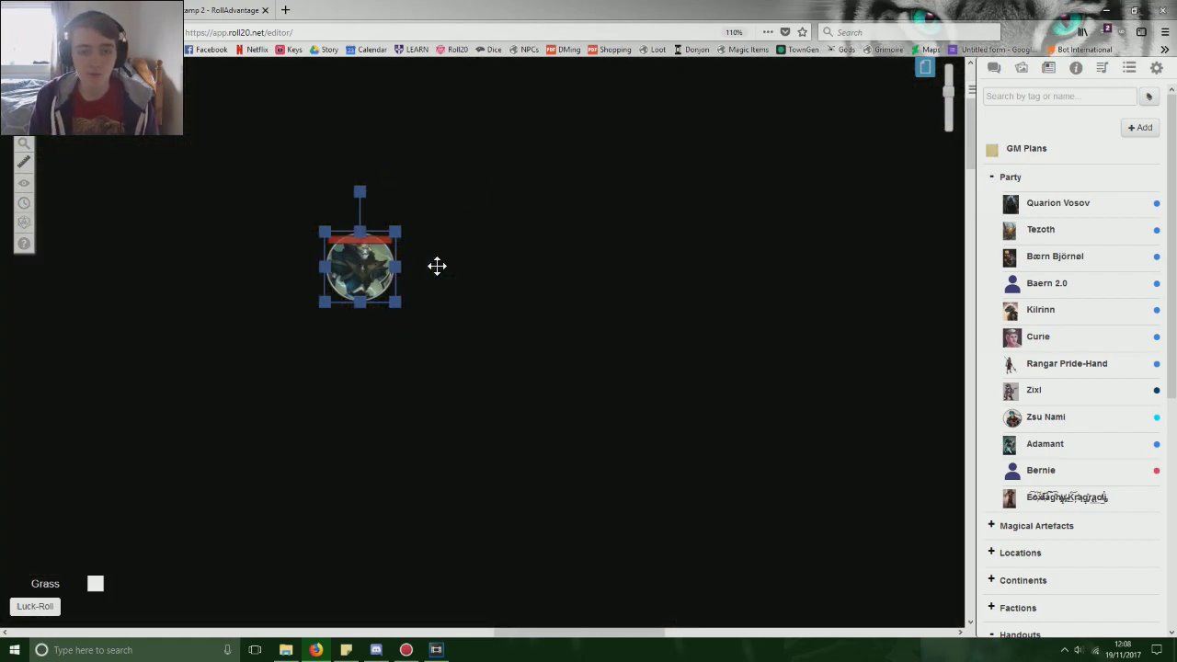
key("Right")
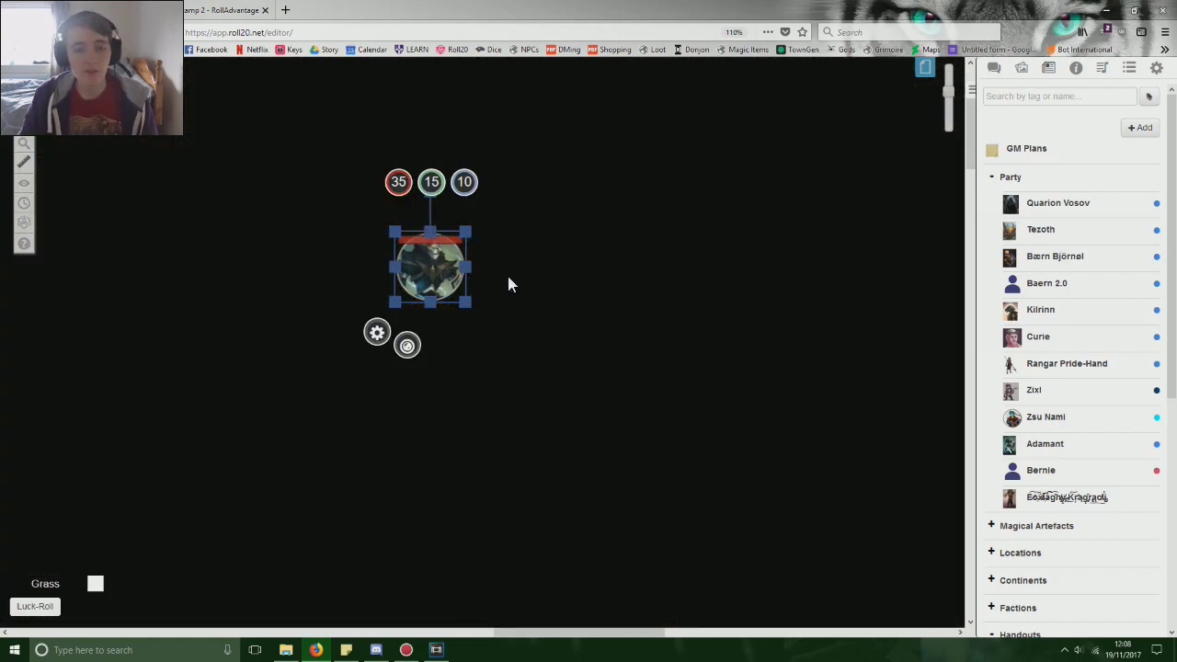
Step: Enable Has Sight for the Adamant token in its advanced settings, save, and preview its line of sight
left_click(506, 273)
double_click(430, 266)
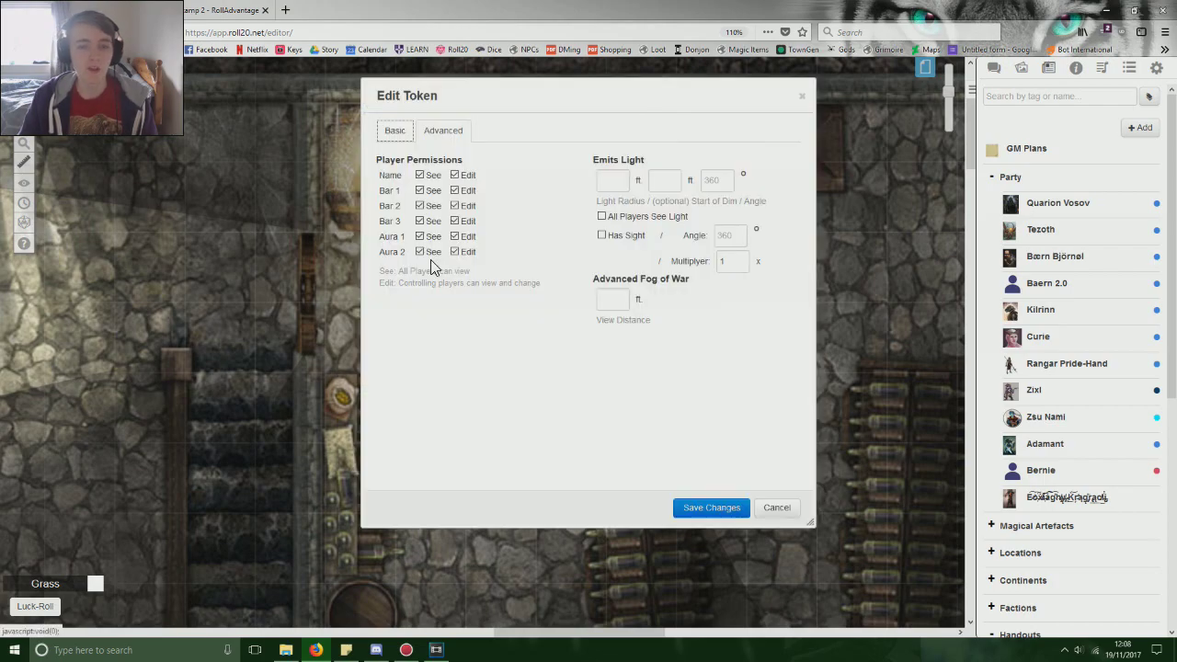
left_click(603, 237)
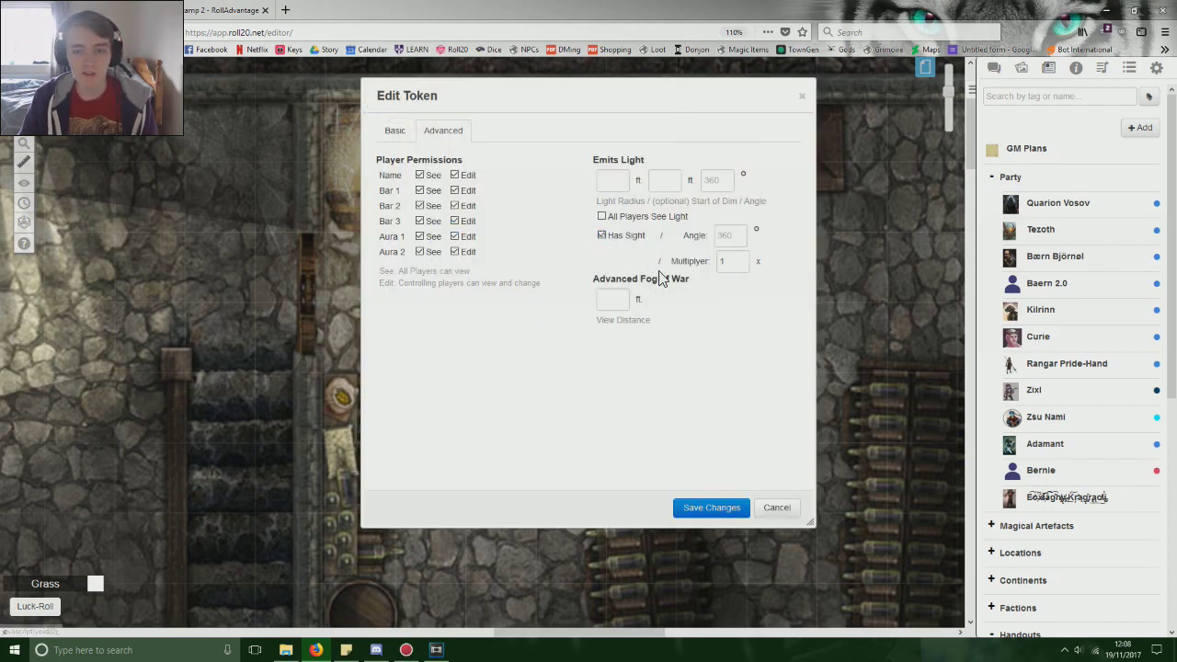
left_click(698, 506)
left_click(461, 292)
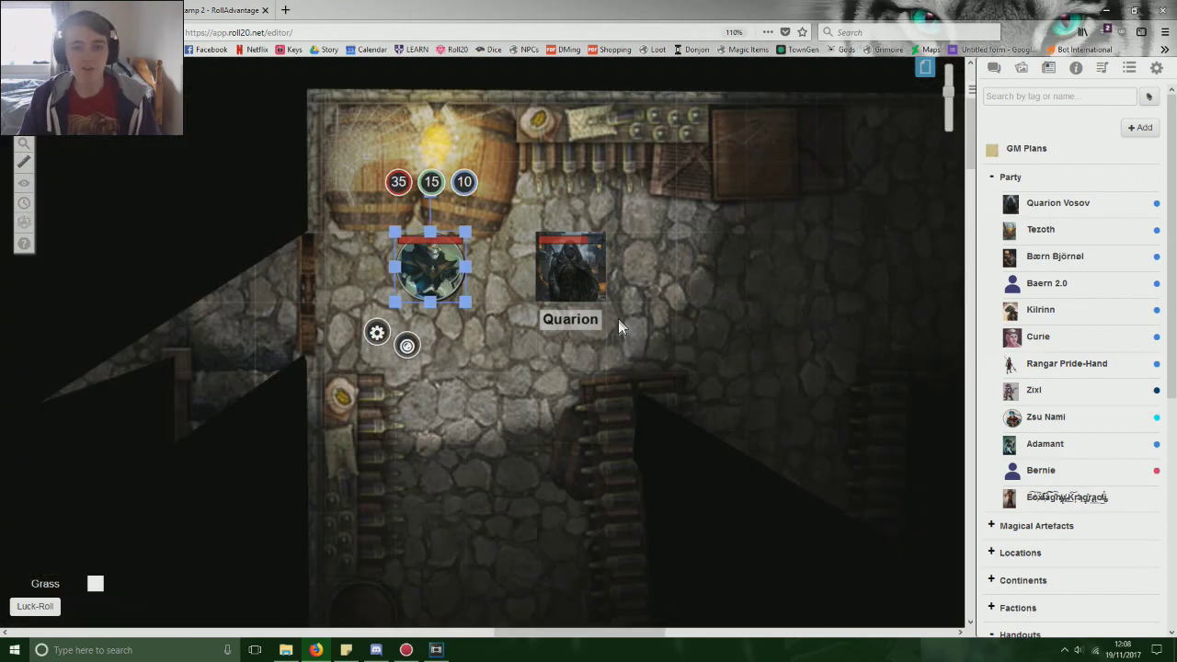
Step: Measure from the Adamant token to the light source by the barrels, and reselect the token to view its sight
middle_click(638, 352)
middle_click(702, 342)
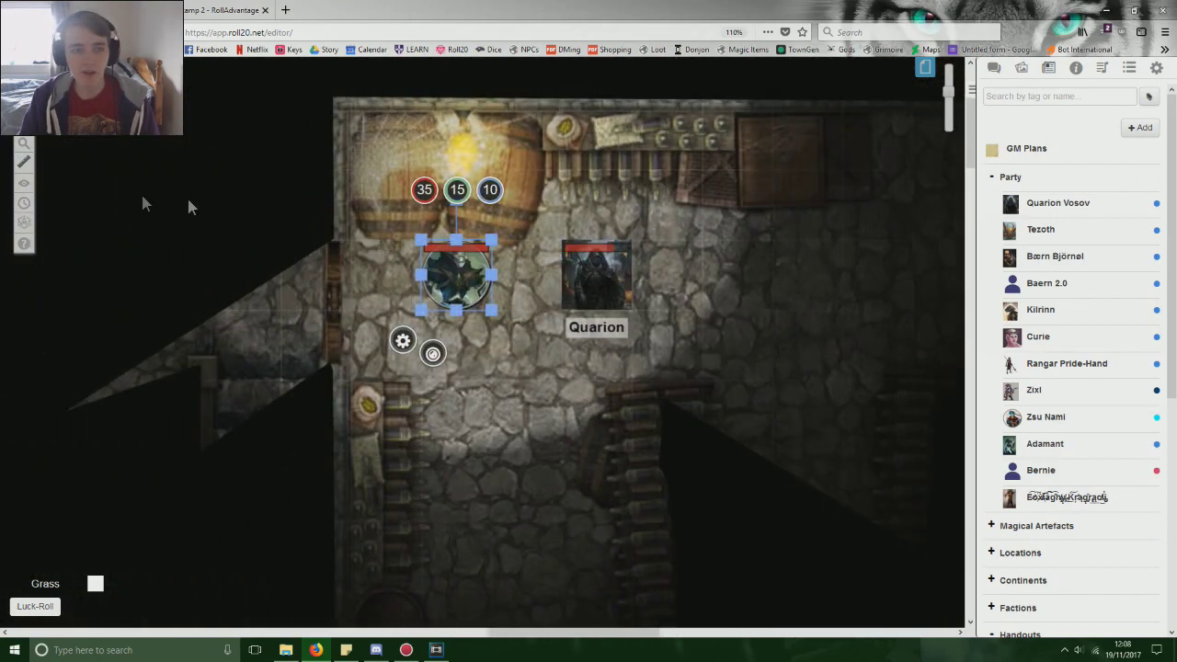
left_click(24, 164)
left_click_drag(450, 266, 454, 138)
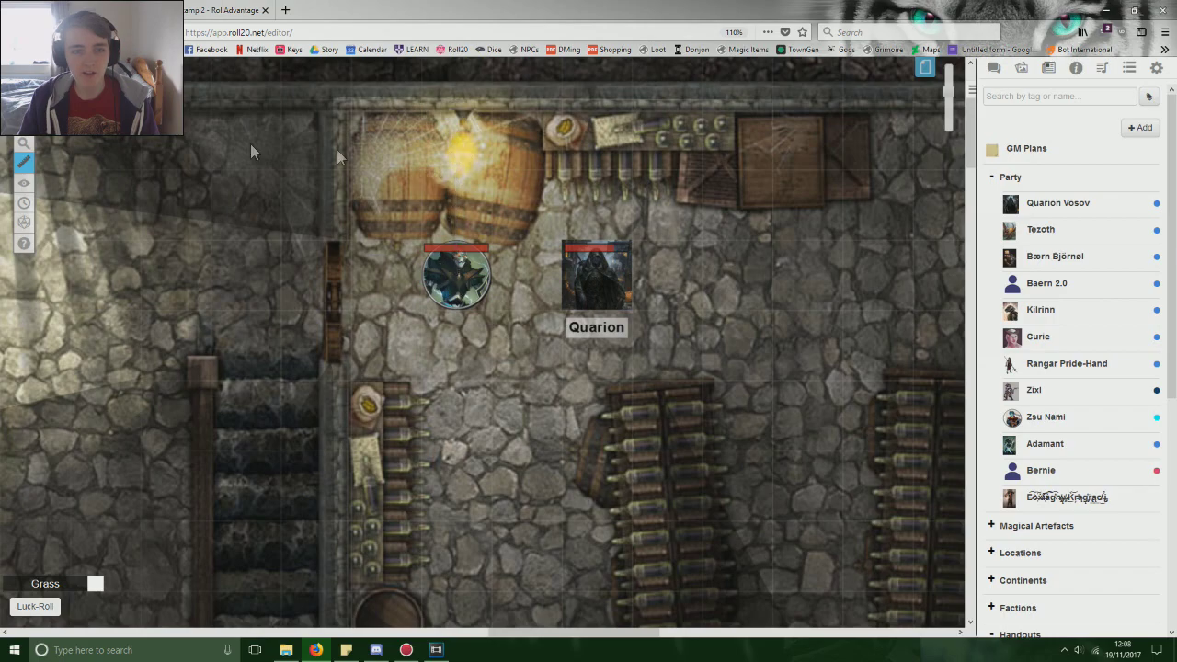
left_click(459, 261)
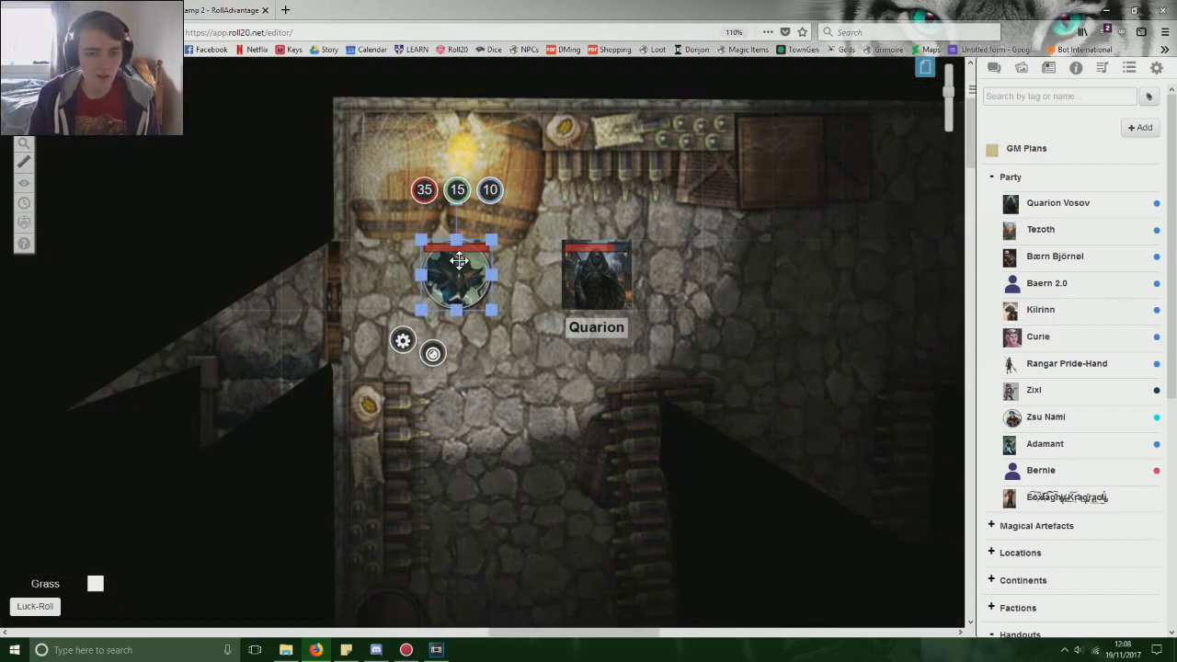
Step: Move the Adamant token down the aisle and one square right into the dark end of the cellar
scroll(509, 305, "down", 5)
scroll(512, 296, "up", 4)
key("Down")
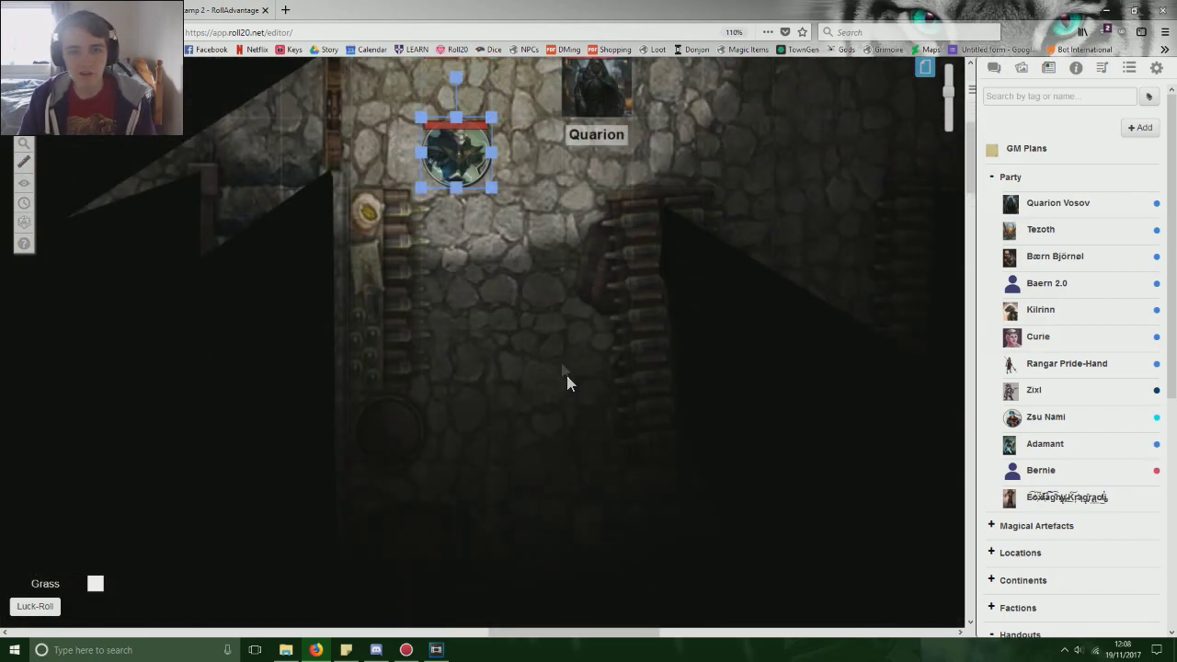
key("Down")
key("Down")
scroll(566, 376, "down", 4)
key("Down")
key("Down")
key("Down")
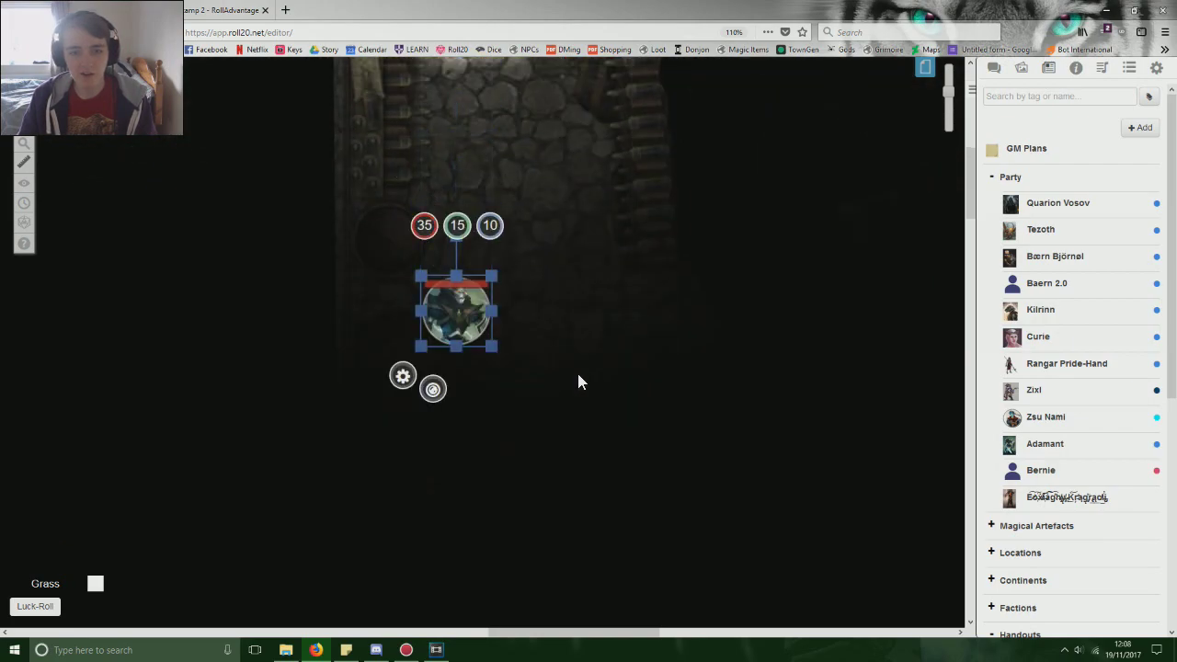
key("Right")
key("Down")
scroll(578, 374, "down", 1)
key("Down")
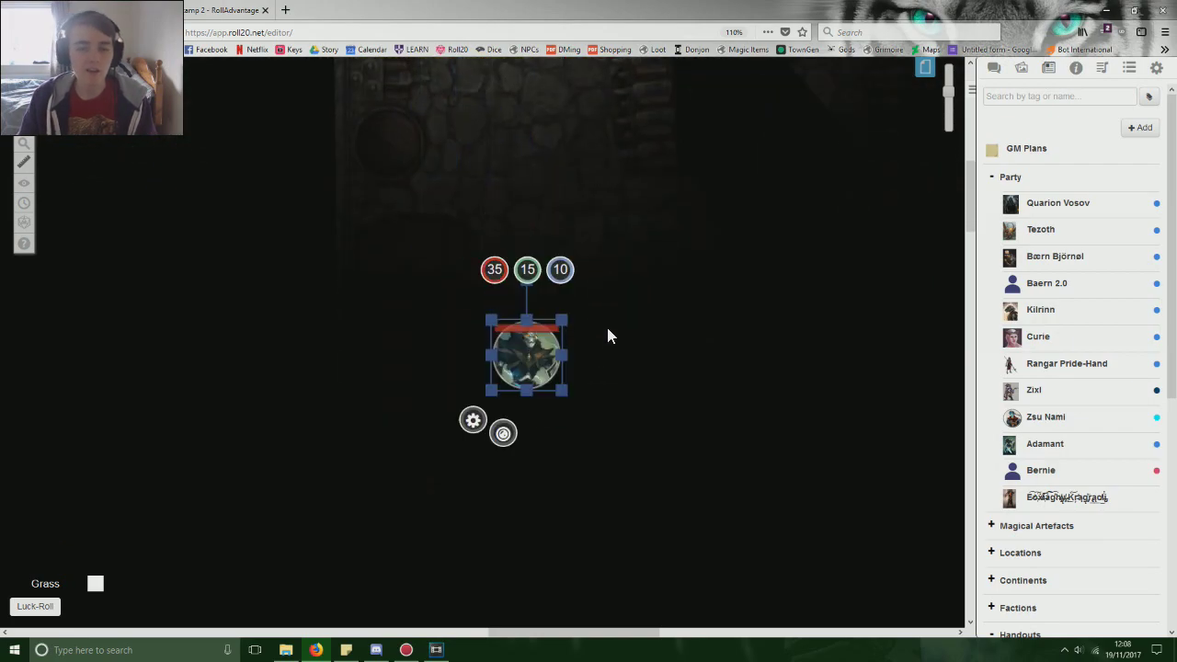
Step: Give the Adamant token a light radius of 100 ft with dim light starting at 100 ft, save, and preview it across the cellar
left_click(605, 333)
double_click(529, 360)
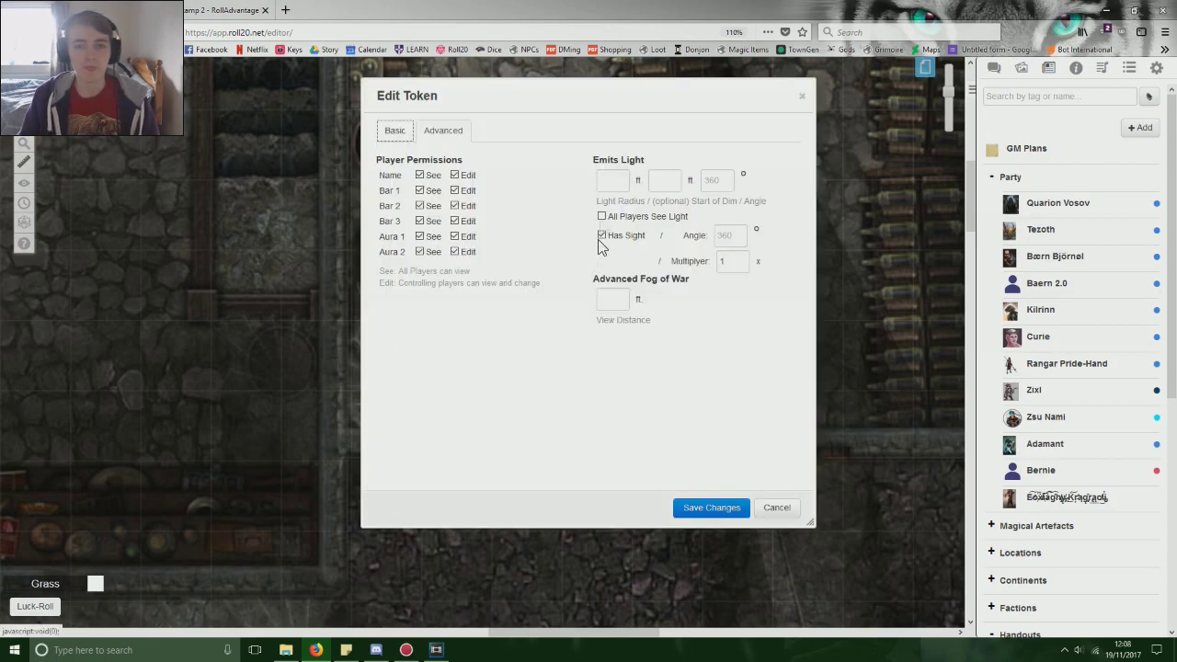
left_click(613, 180)
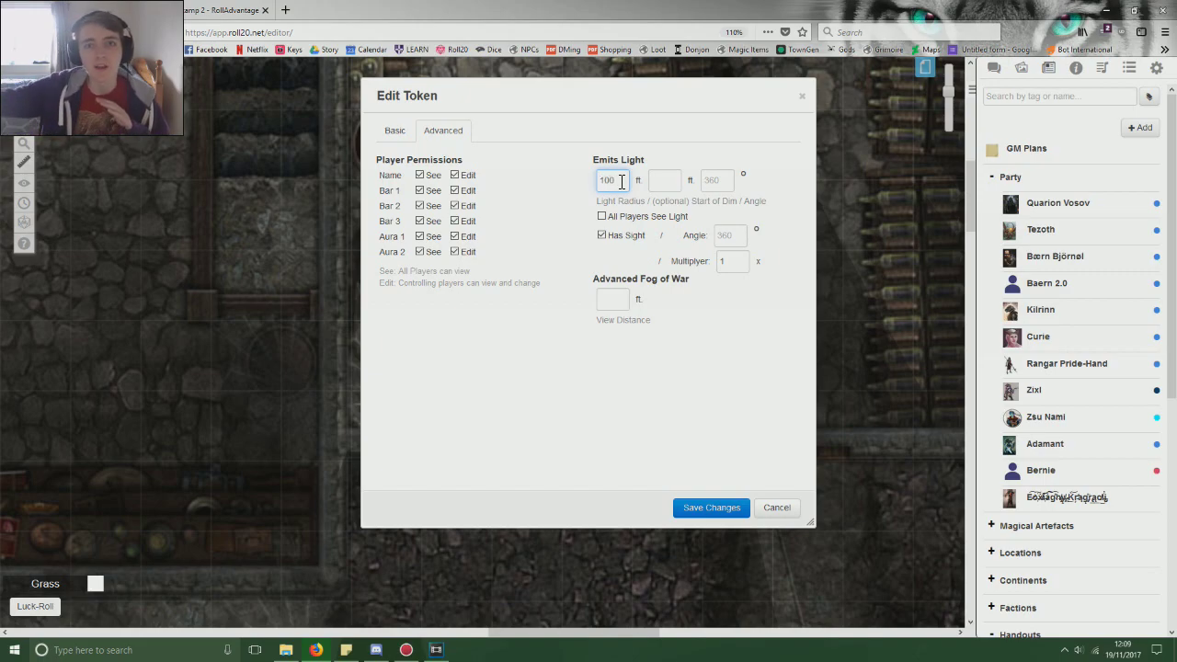
left_click(668, 181)
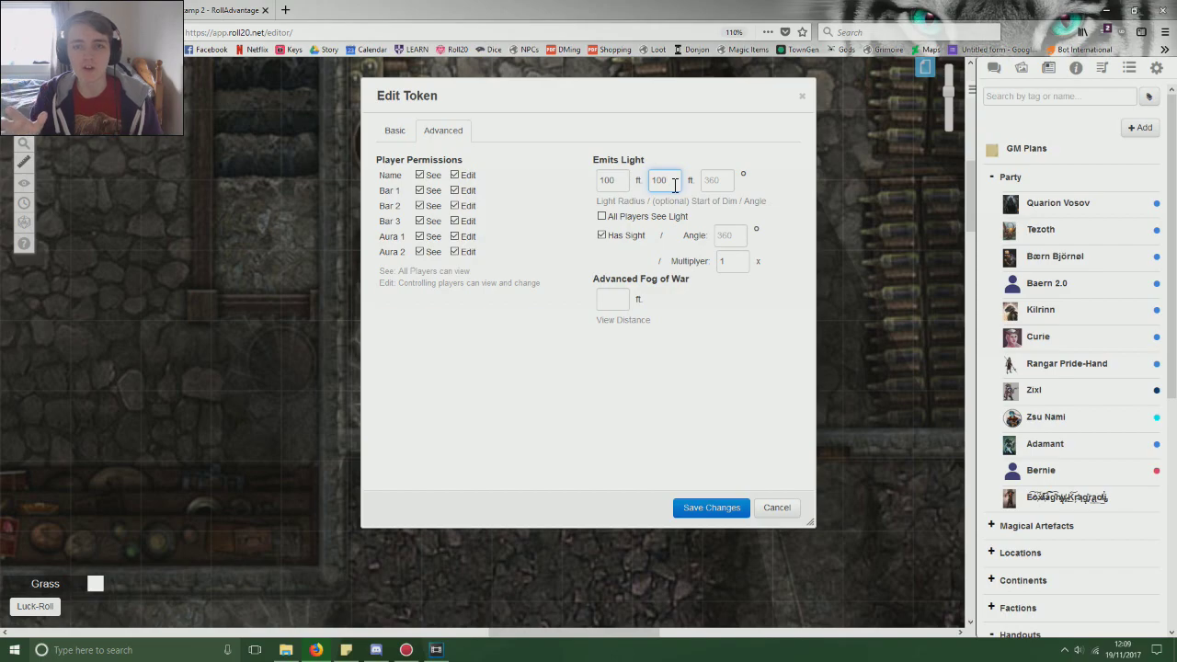
left_click(708, 504)
left_click(543, 354)
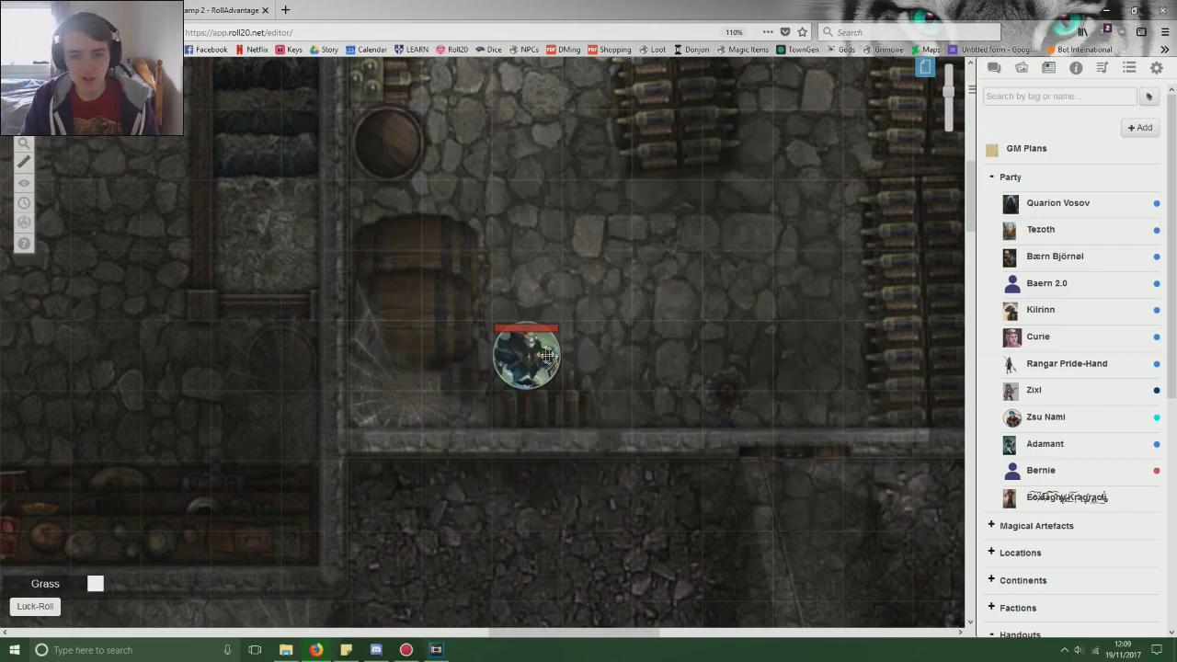
scroll(617, 355, "up", 3)
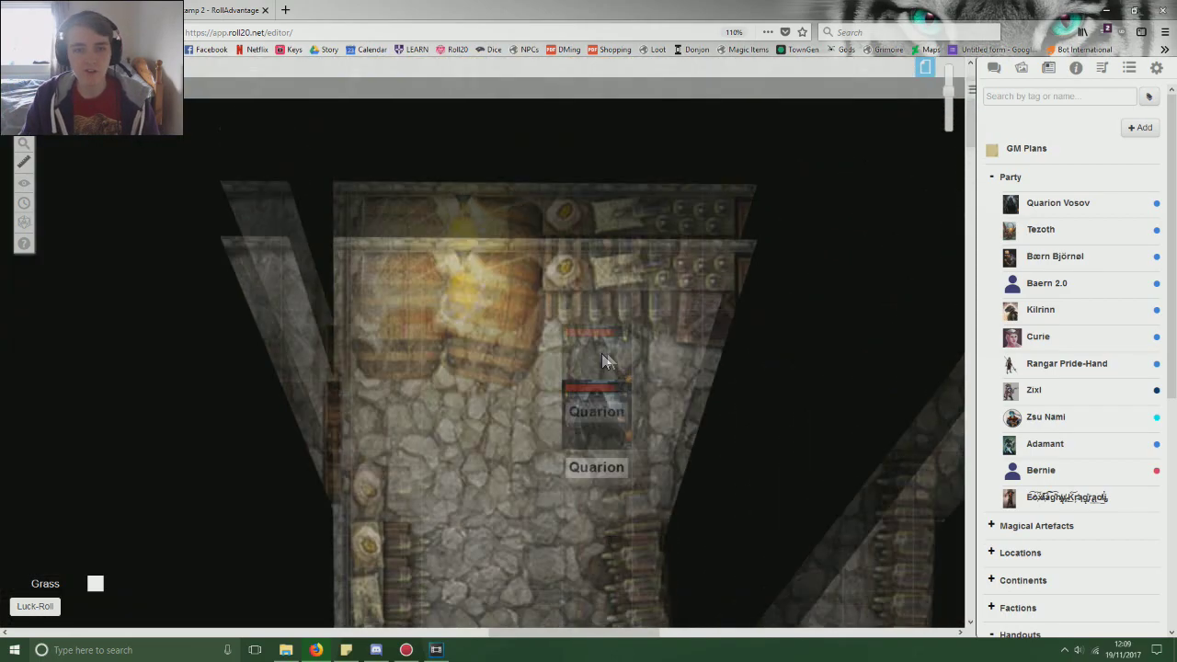
scroll(634, 336, "down", 3)
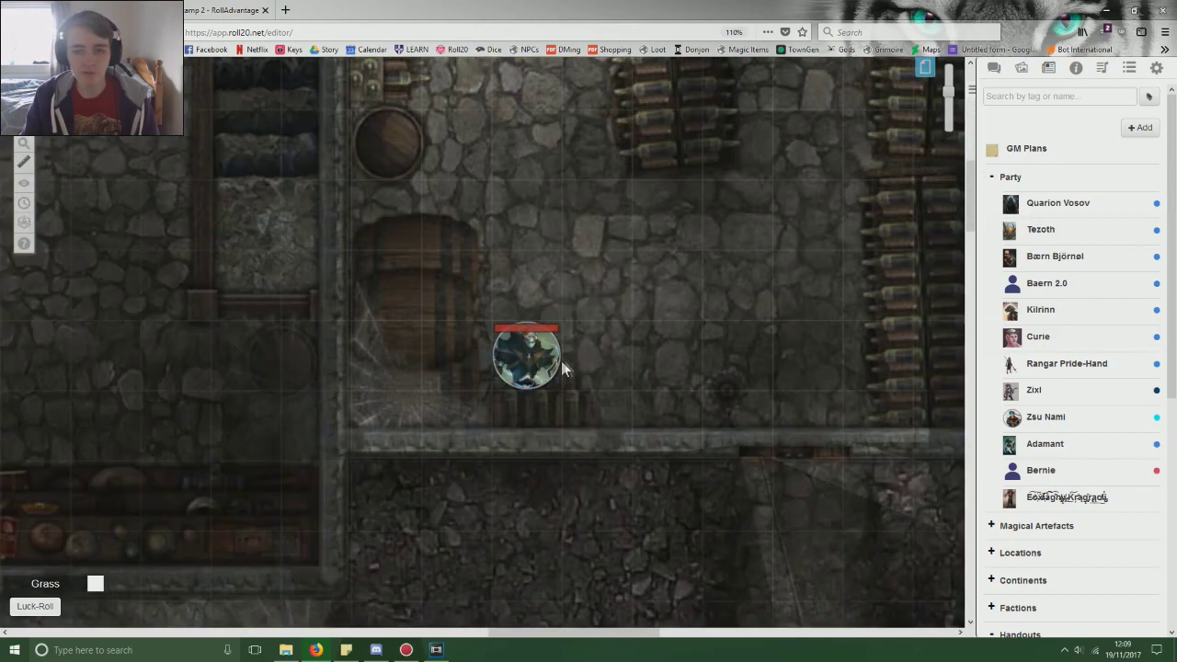
Step: Set the Adamant token's start of dim light to 0 ft, save, and compare its view near and far from the light source
double_click(547, 360)
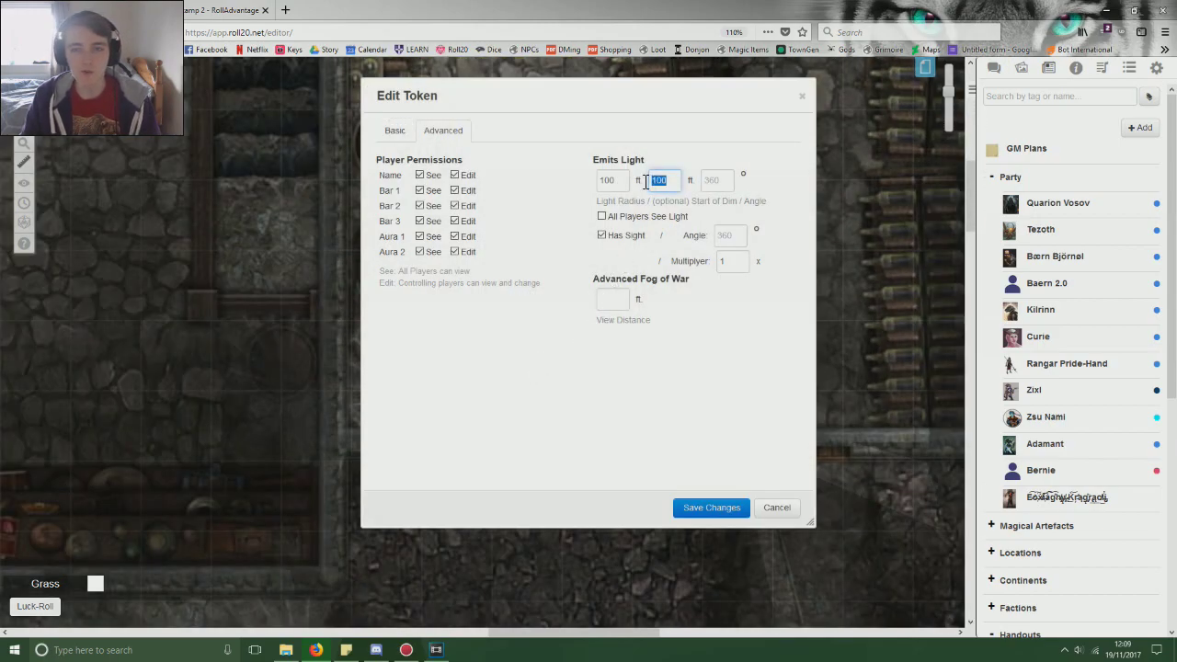
left_click(708, 511)
left_click(538, 351)
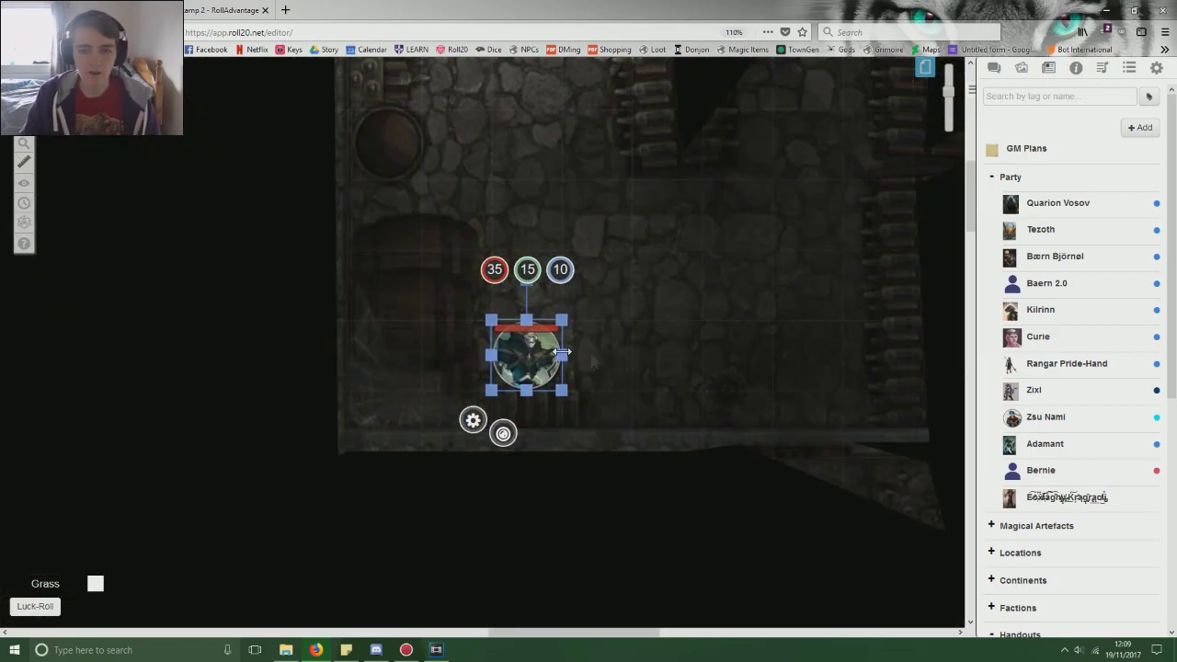
scroll(661, 341, "up", 7)
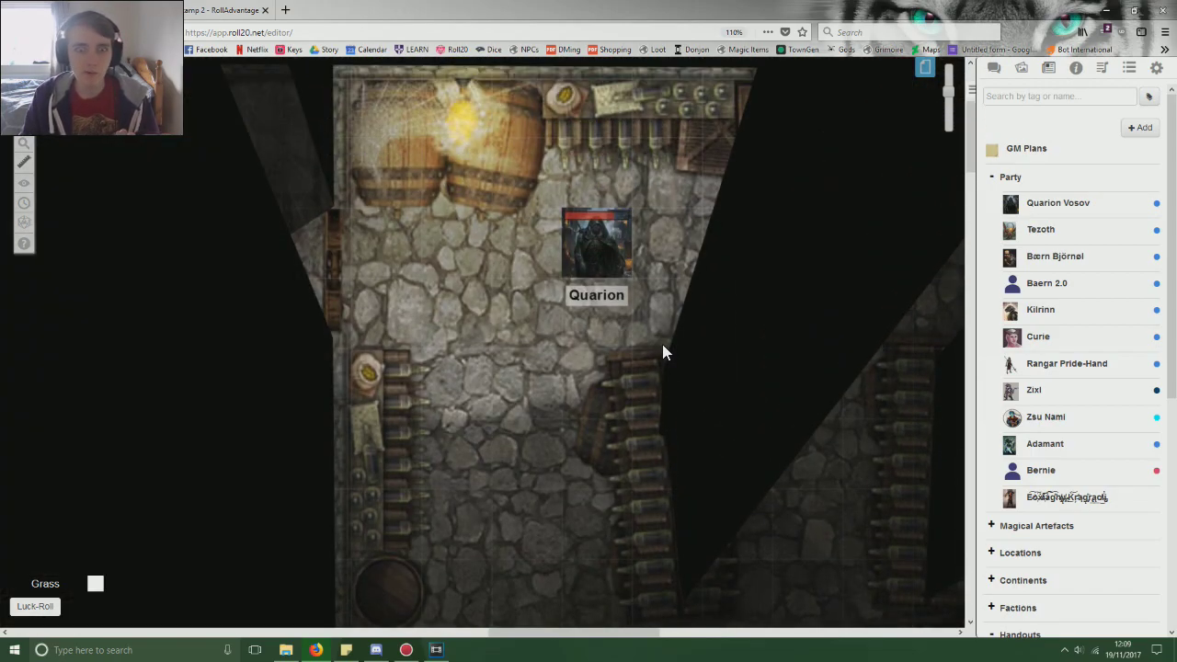
scroll(662, 353, "down", 1)
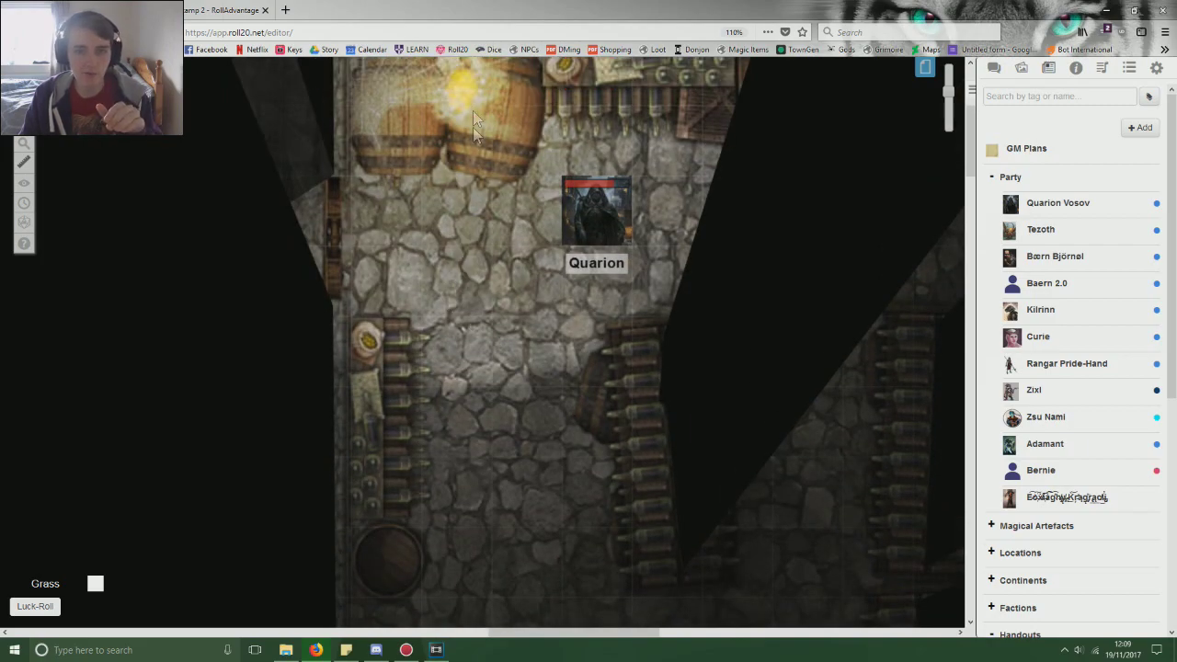
scroll(494, 384, "down", 5)
left_click(533, 336)
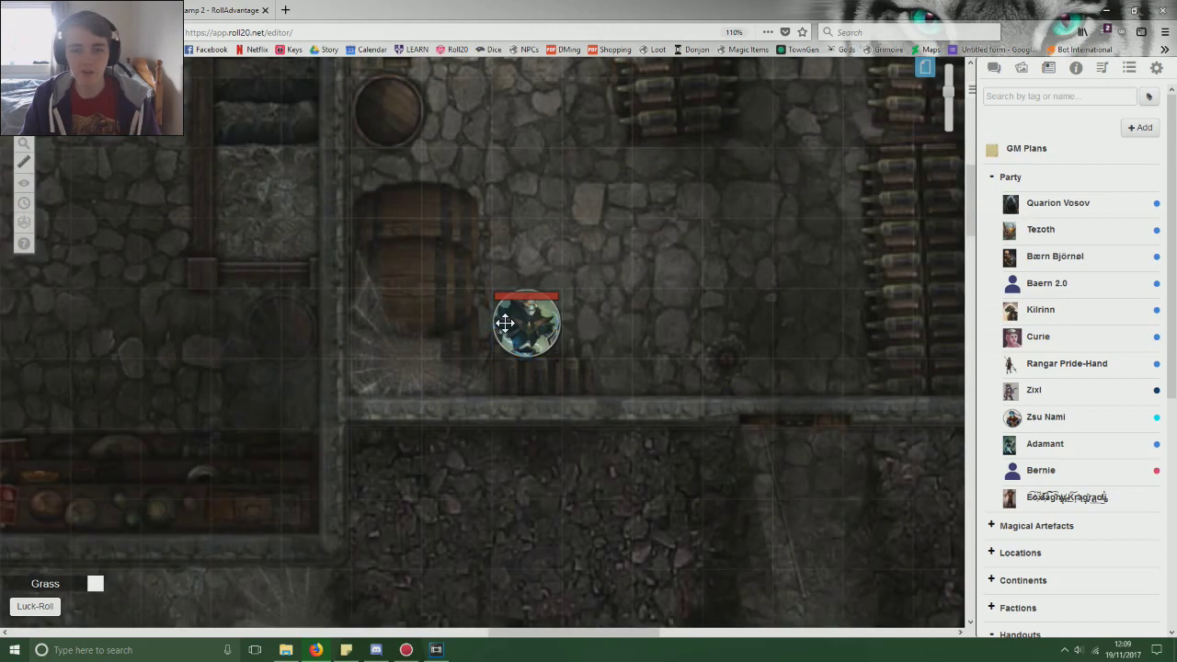
Step: Reduce the Adamant token's light radius to 15 ft, adjust its start of dim light, and save the changes
double_click(525, 322)
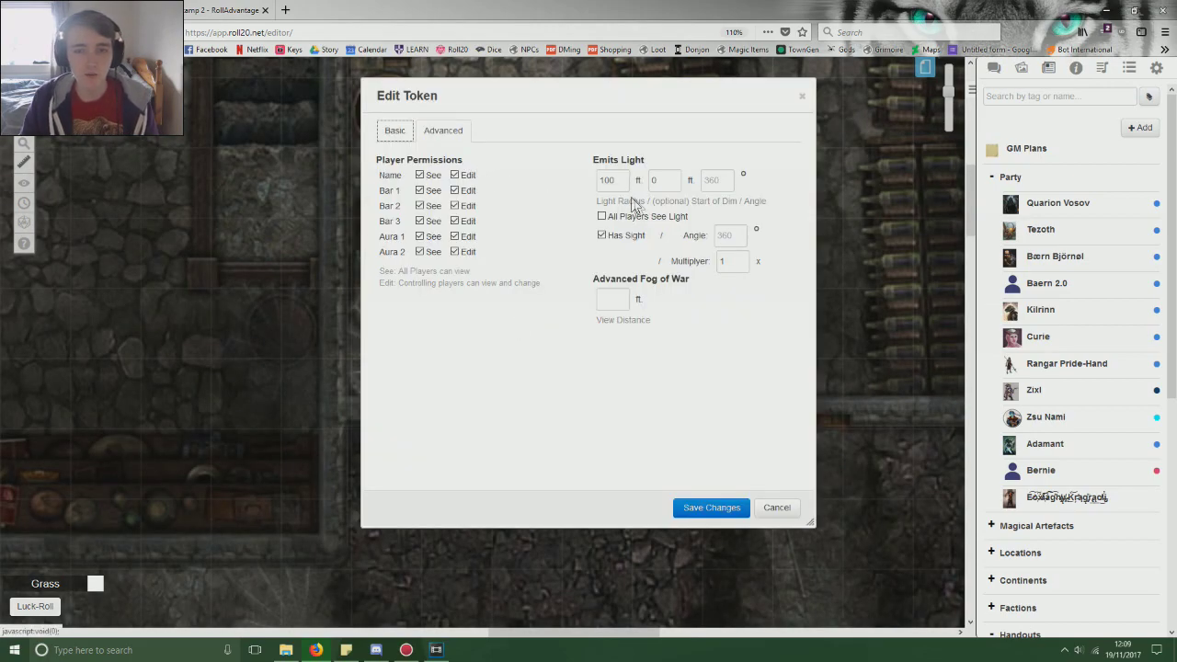
left_click_drag(622, 181, 583, 184)
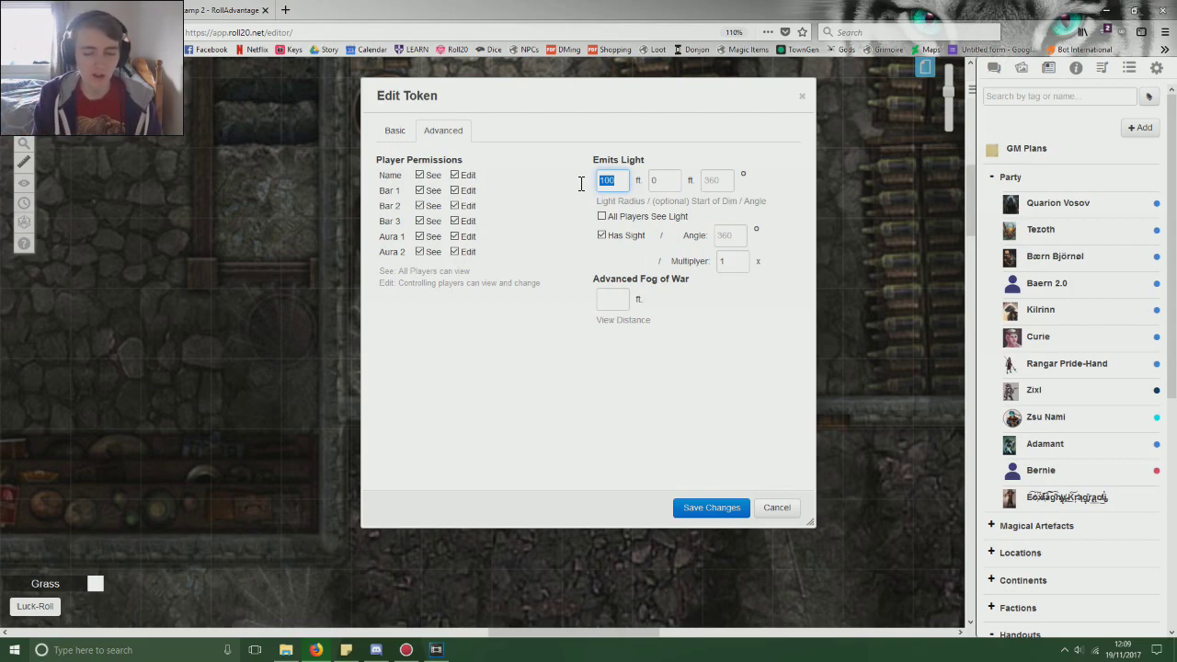
type("10")
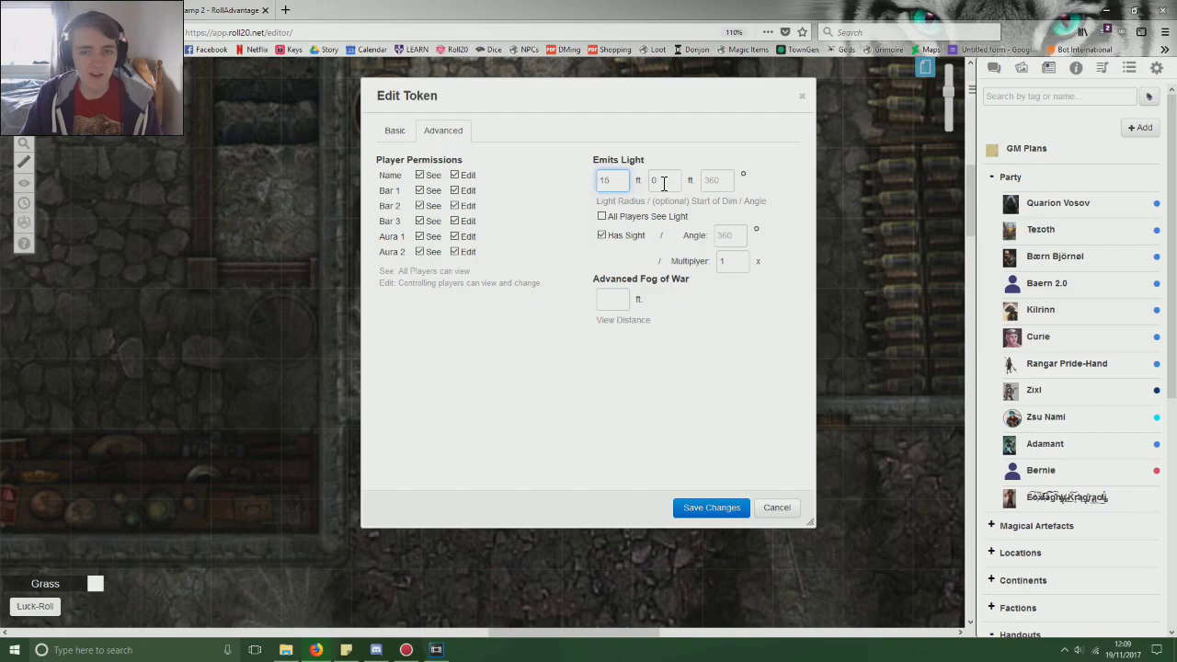
left_click(664, 183)
left_click(710, 507)
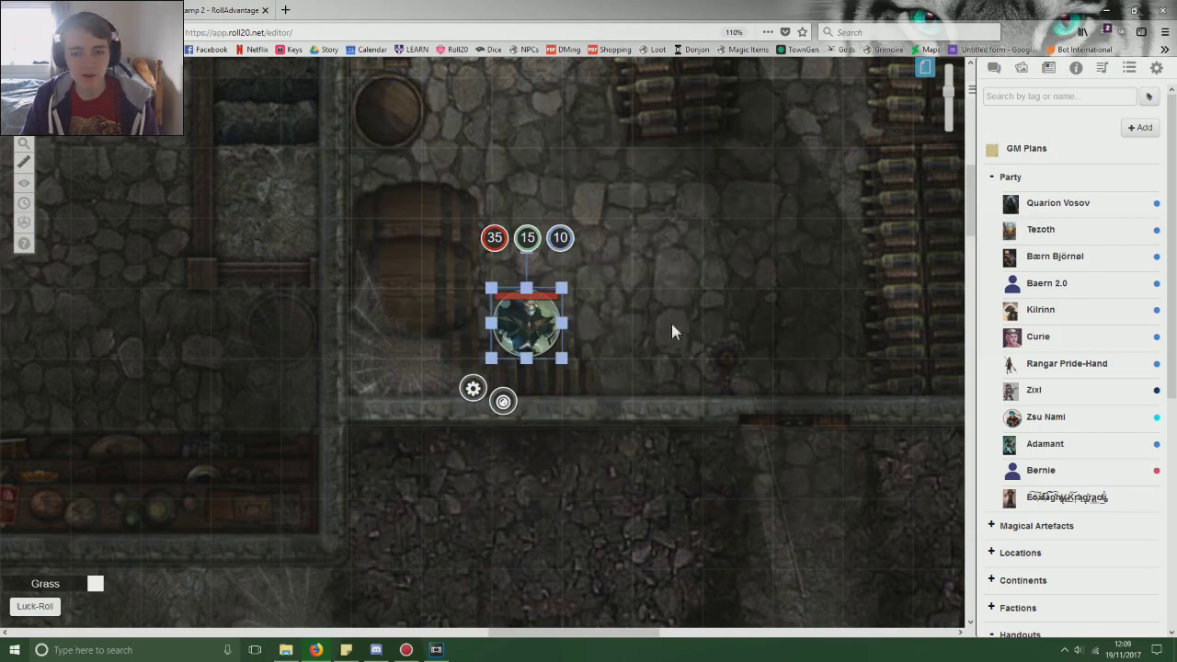
Step: Move the Adamant token right along the cellar wall and down through the doorway while previewing its limited light
key("Right")
key("Right")
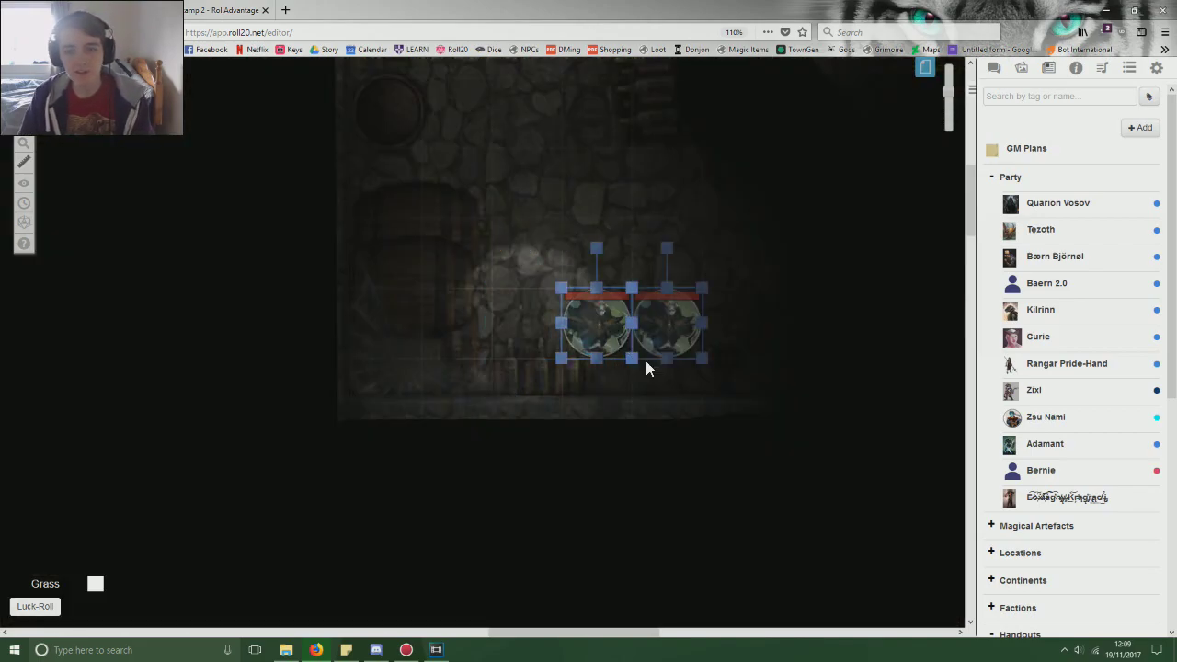
scroll(827, 435, "right", 2)
key("Right")
key("Right")
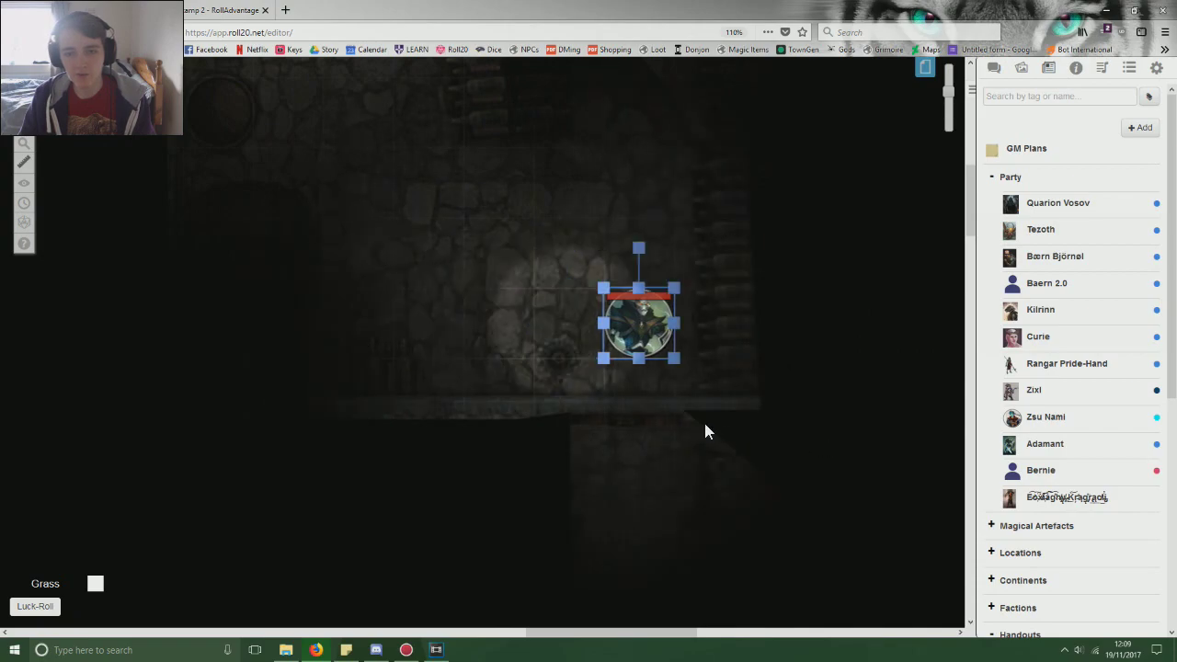
scroll(705, 424, "down", 3)
key("Down")
scroll(669, 386, "down", 1)
key("Down")
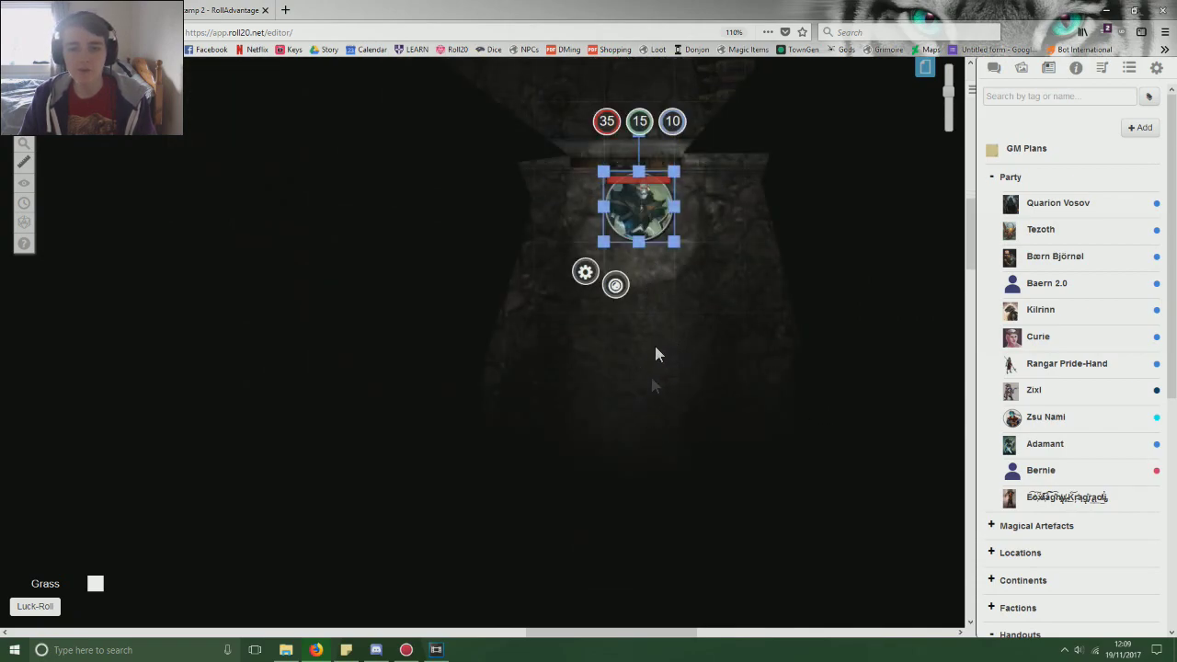
Step: Walk the Adamant token down the dark passage, shifting one square left, to where the passage widens
scroll(671, 339, "down", 2)
key("Down")
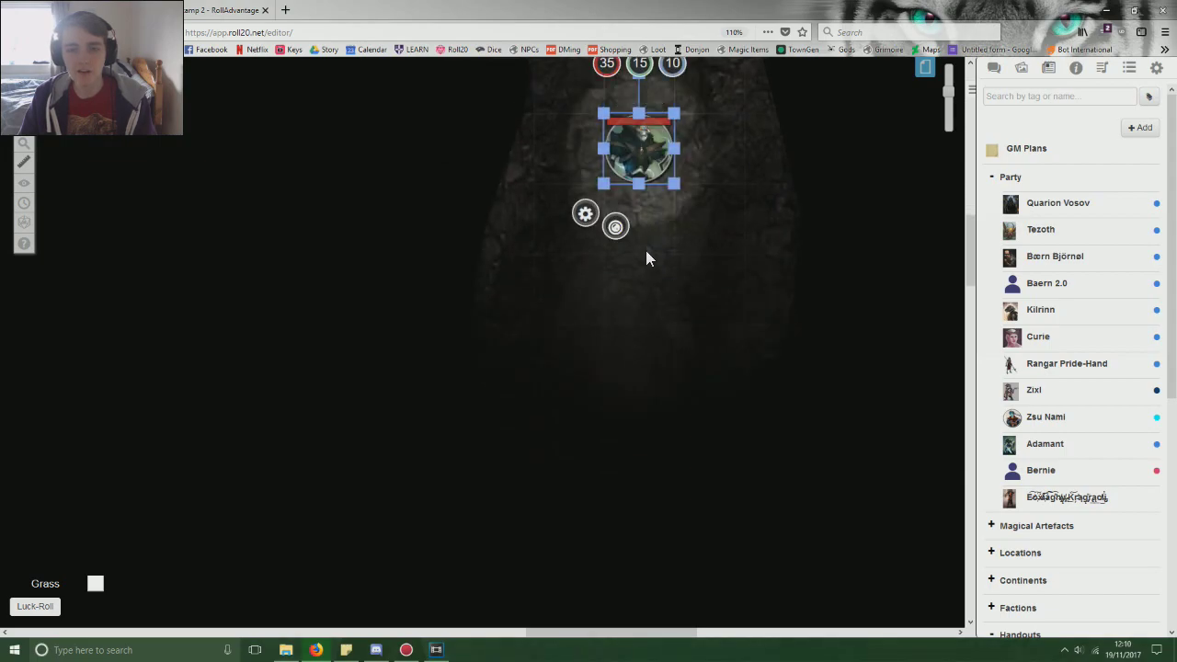
scroll(651, 308, "down", 1)
key("Down")
scroll(652, 298, "down", 1)
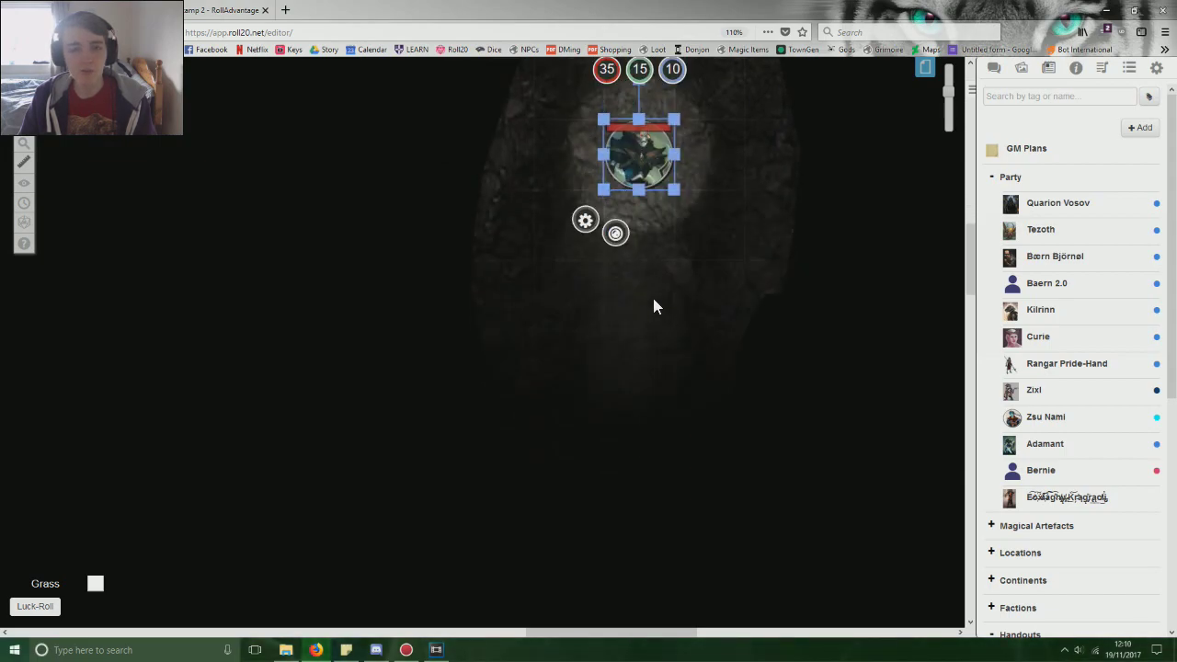
key("Down")
key("Down")
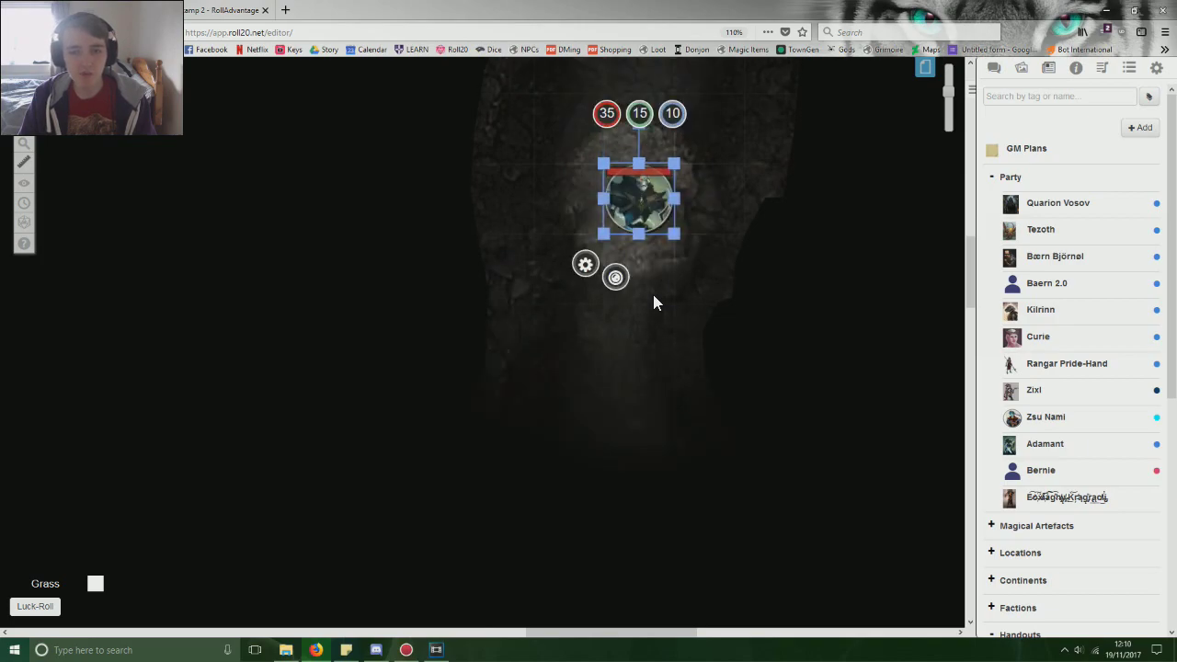
key("Down")
key("Left")
key("Down")
scroll(652, 295, "down", 1)
key("Down")
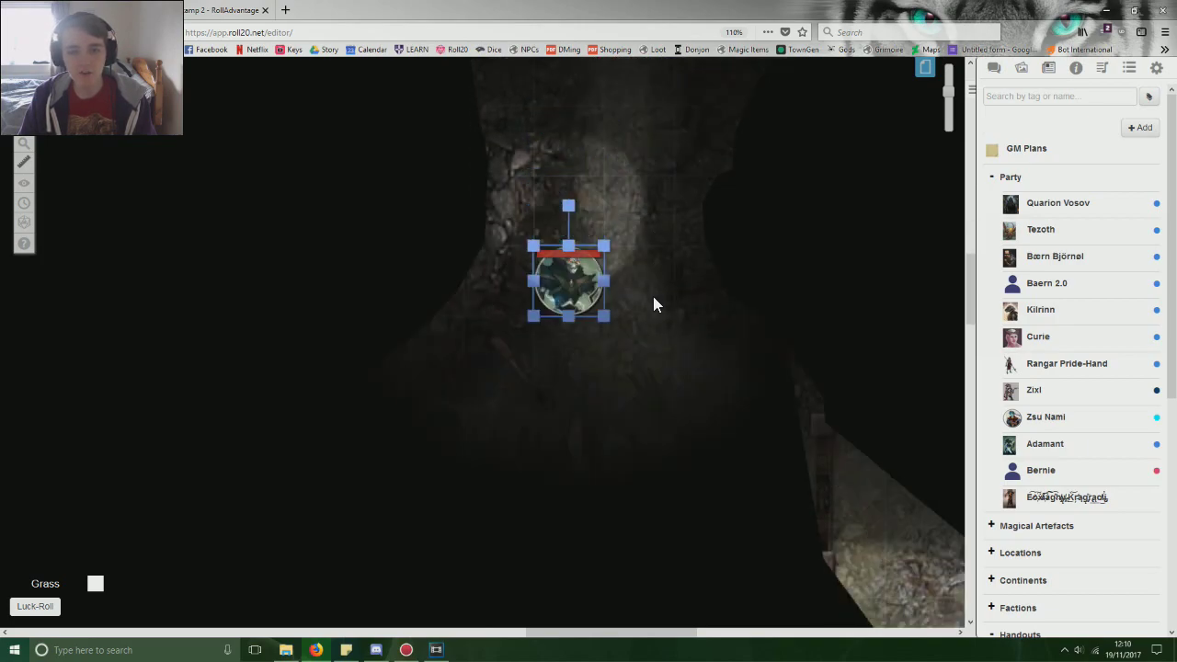
scroll(654, 297, "down", 1)
scroll(600, 399, "down", 2)
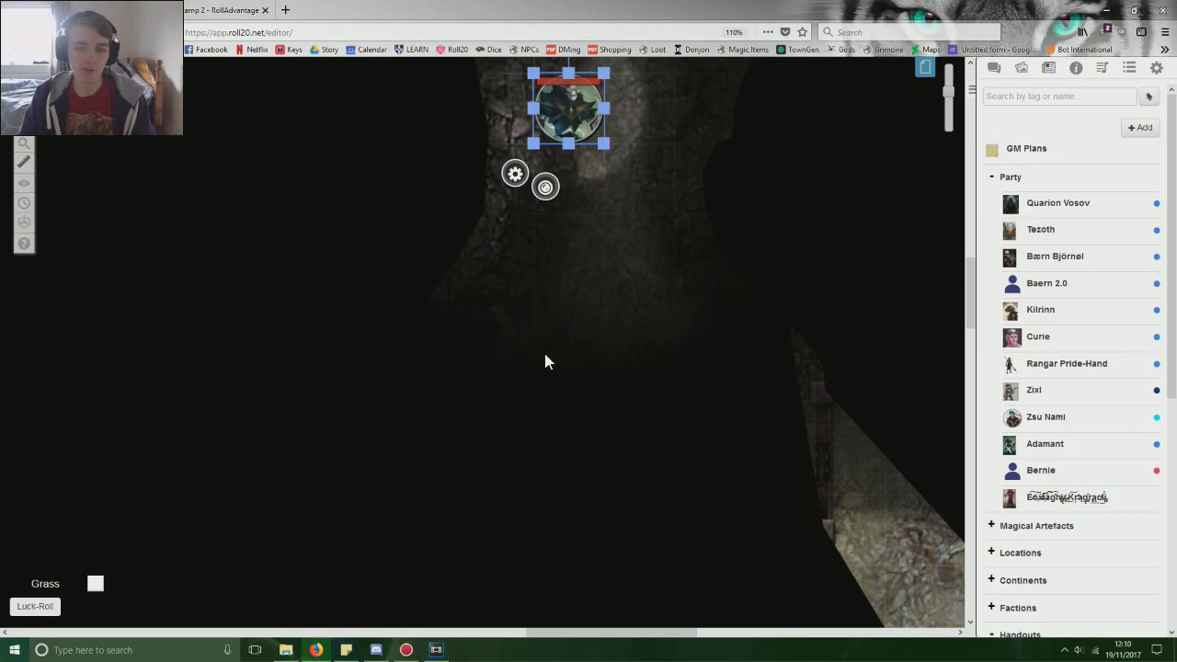
key("Down")
key("Down")
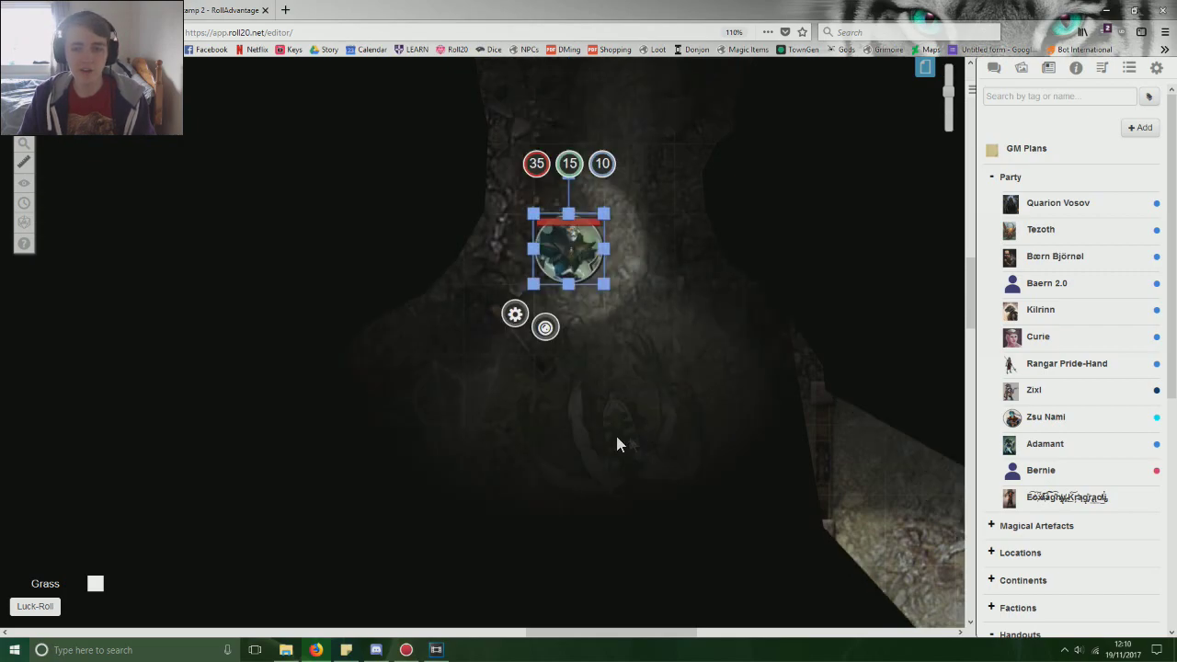
Step: Move the Adamant token up the passage, away from the widened chamber
left_click(632, 280)
scroll(632, 280, "up", 2)
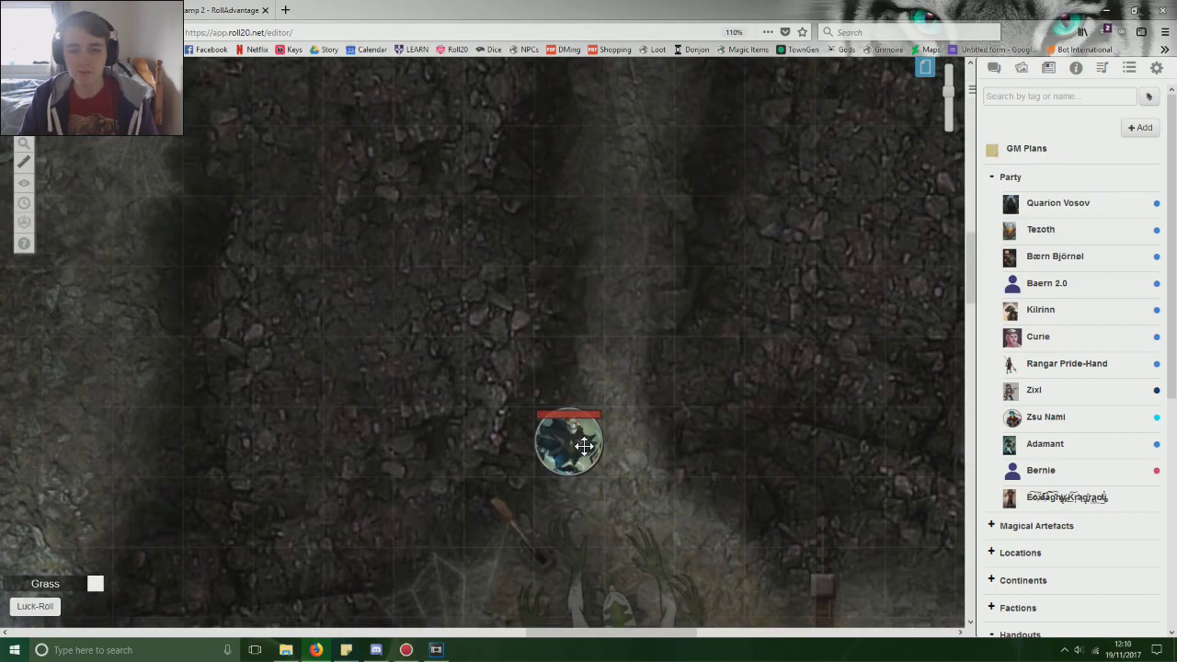
scroll(585, 446, "down", 3)
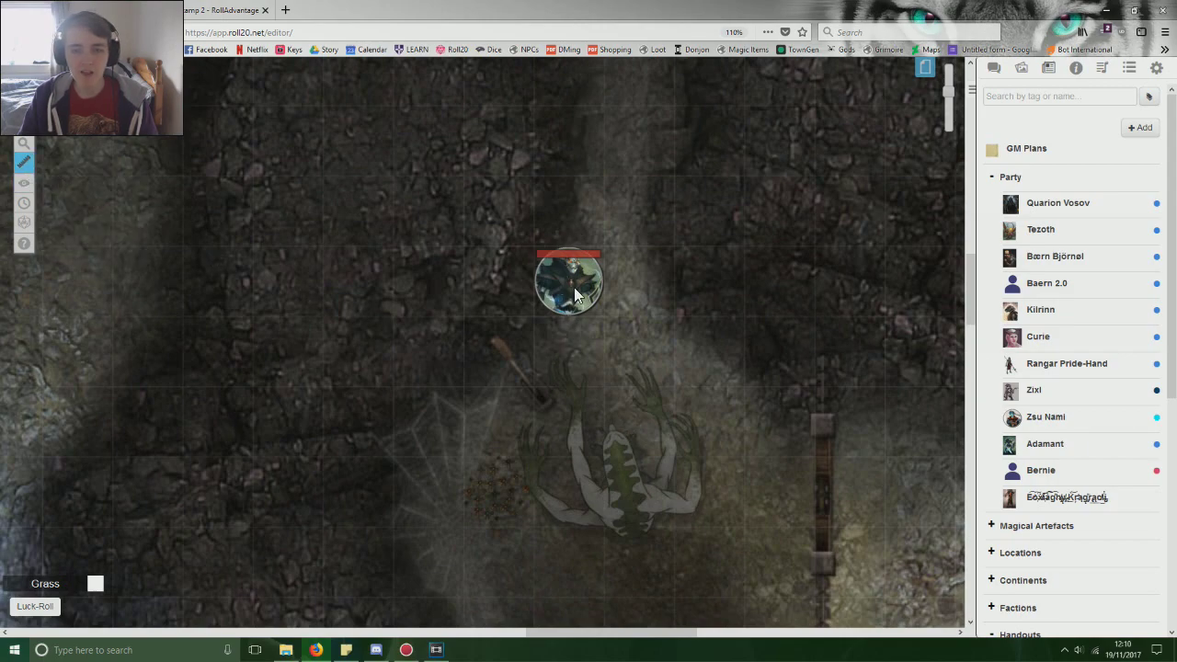
left_click_drag(574, 287, 583, 181)
left_click(33, 78)
scroll(592, 318, "up", 3)
scroll(656, 289, "up", 1)
scroll(655, 289, "up", 3)
Step: Set the Adamant token's light radius and start of dim light to 0 ft and save the changes
double_click(579, 391)
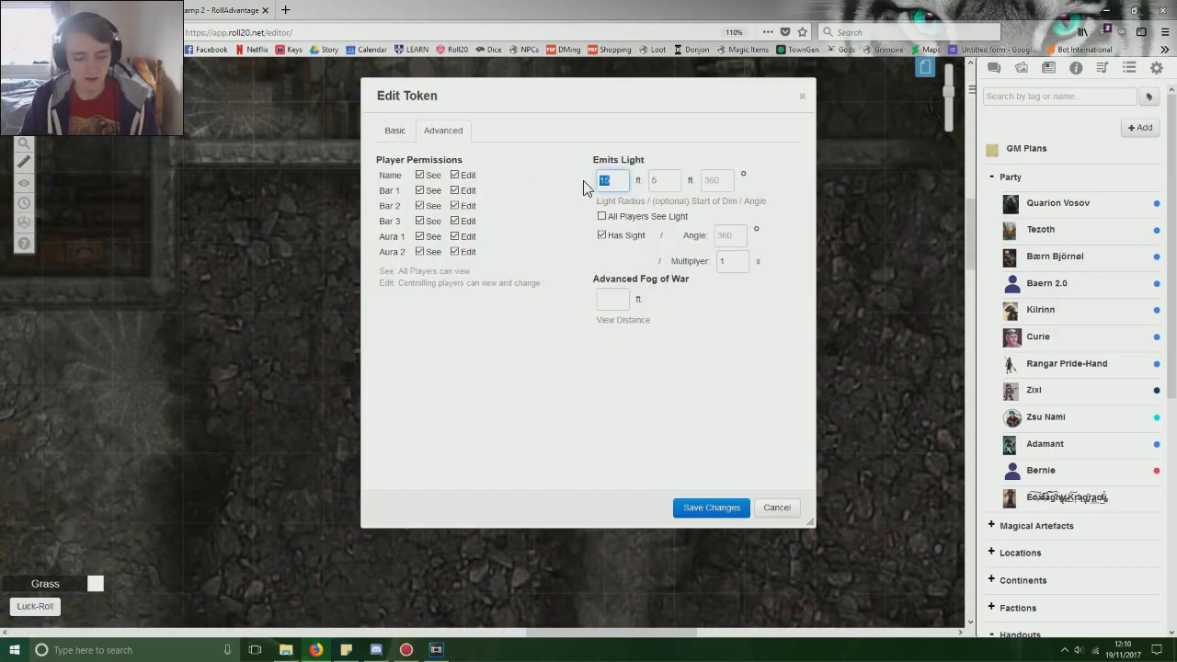
type("0")
left_click_drag(678, 183, 648, 181)
type("0")
left_click(712, 508)
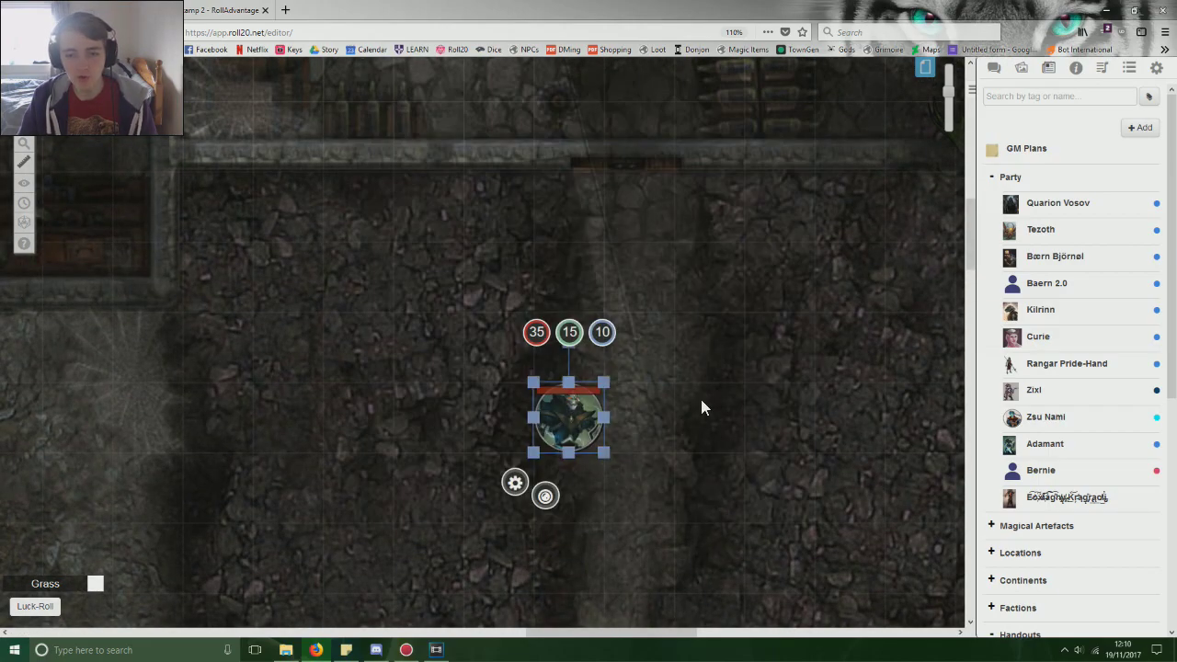
Step: Walk the Adamant token down the dark passage and back up while previewing its sight without emitted light
scroll(632, 402, "down", 3)
key("Right")
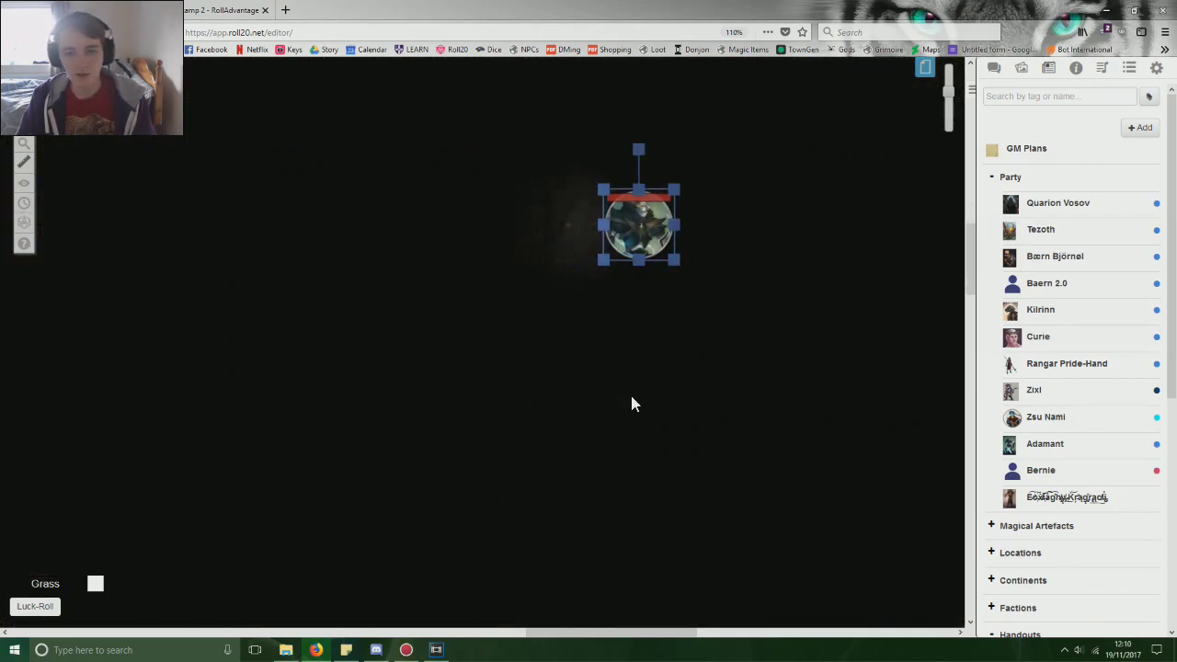
scroll(632, 403, "down", 1)
key("Down")
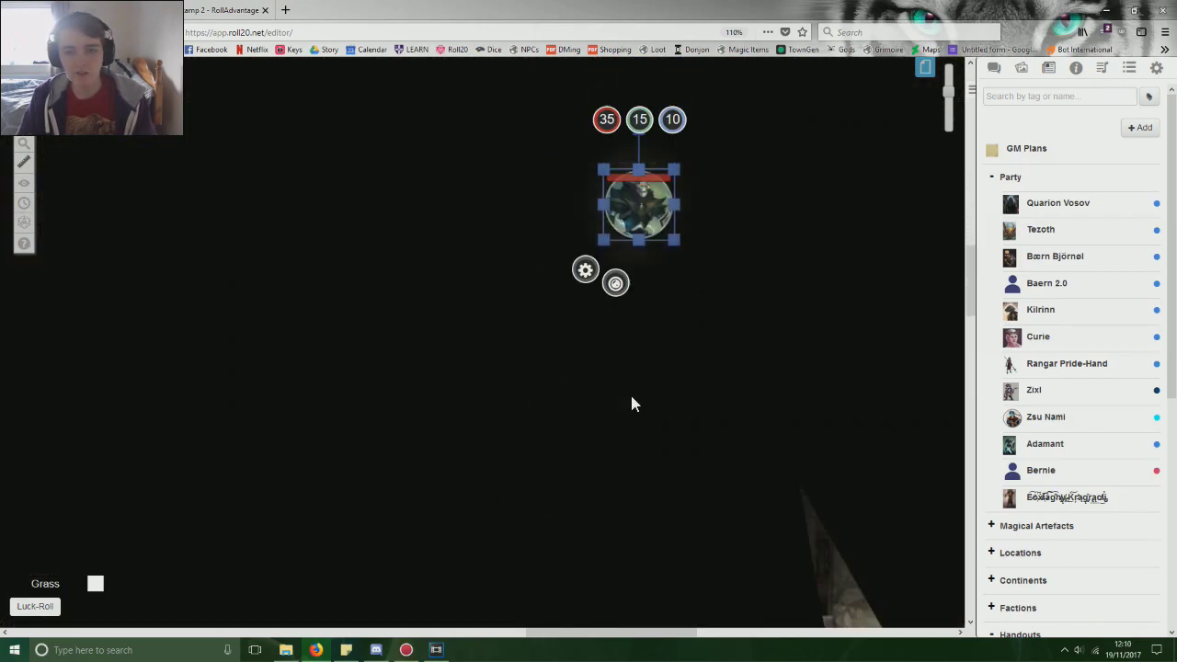
key("Down")
key("Left")
key("Up")
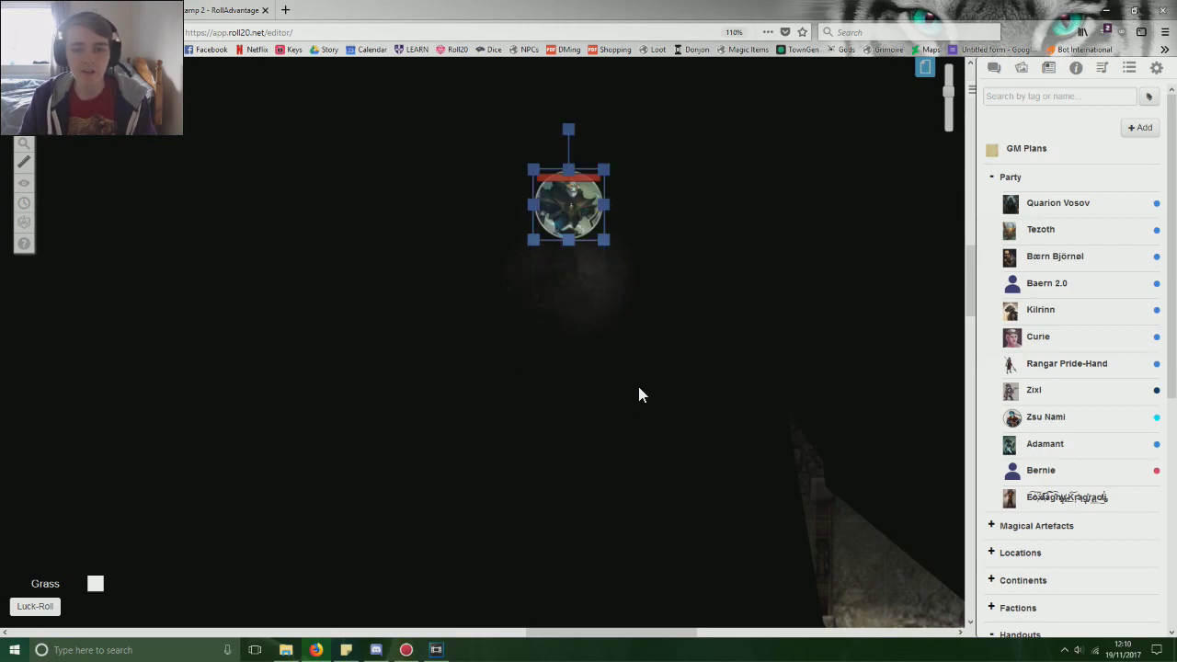
key("Down")
key("Down")
key("Up")
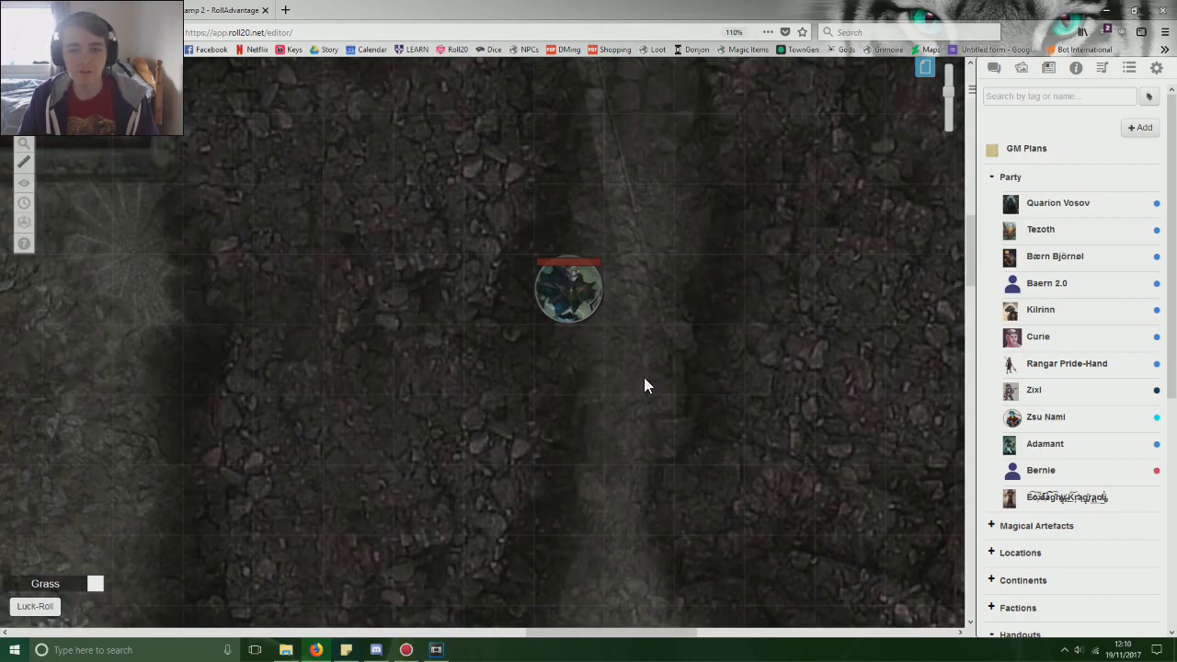
key("Right")
key("Up")
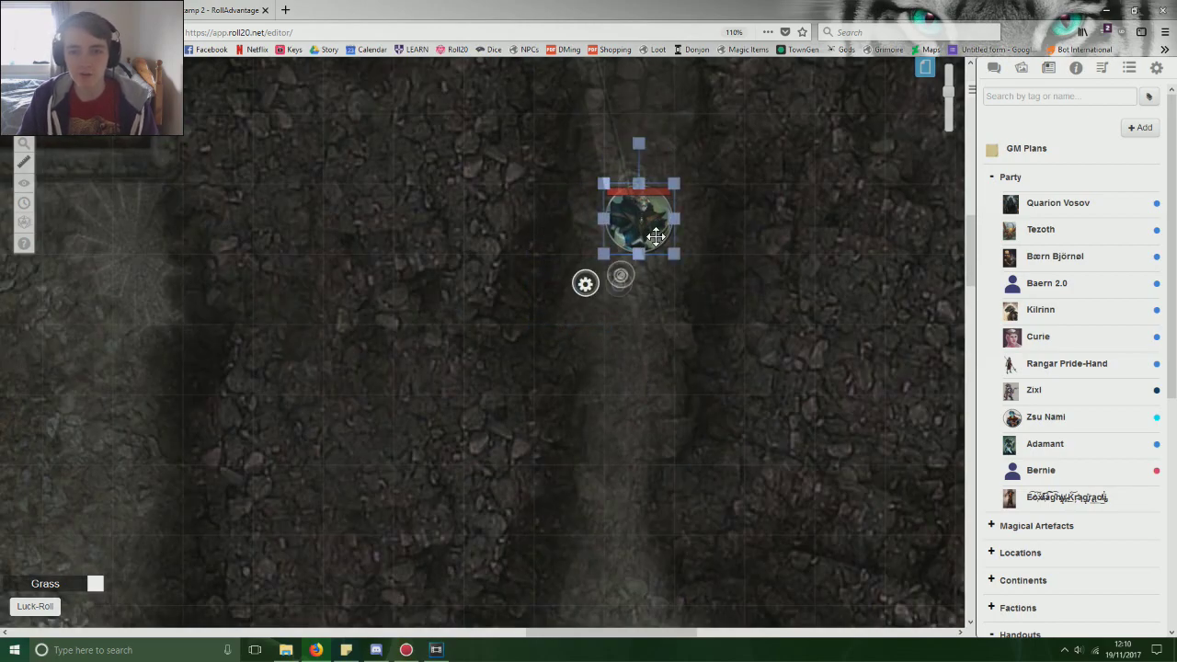
Step: Enter a light radius of 15 ft and a start of dim light of 5 ft for the Adamant token
double_click(653, 234)
left_click(599, 182)
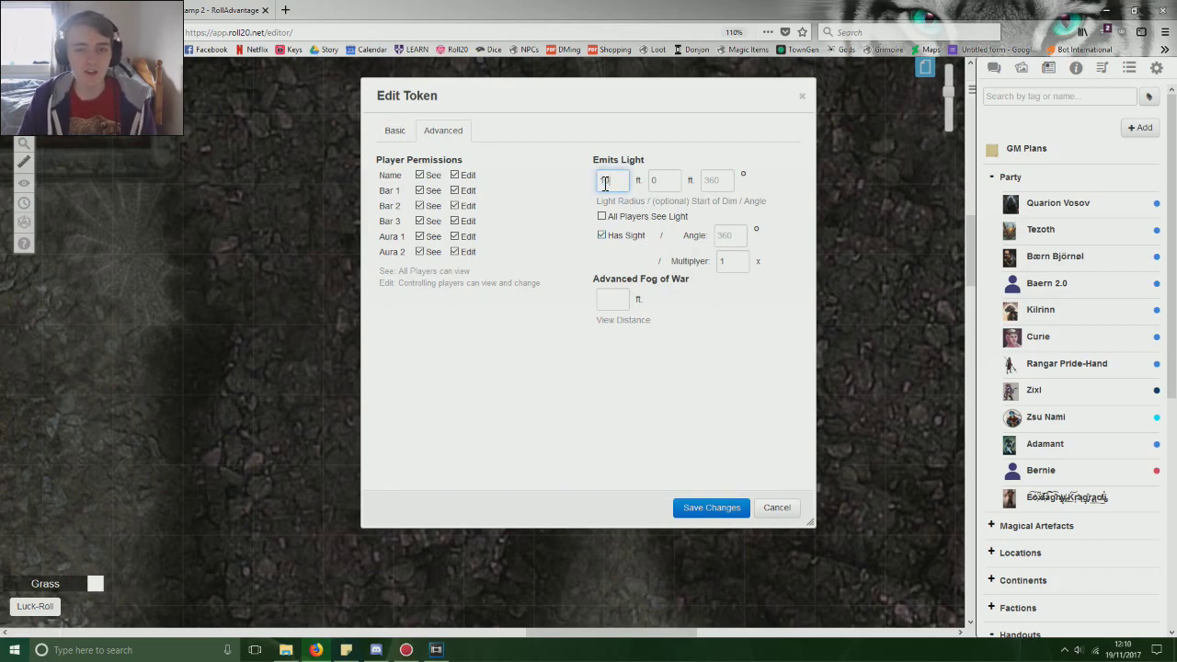
type("10")
left_click(656, 181)
type("5")
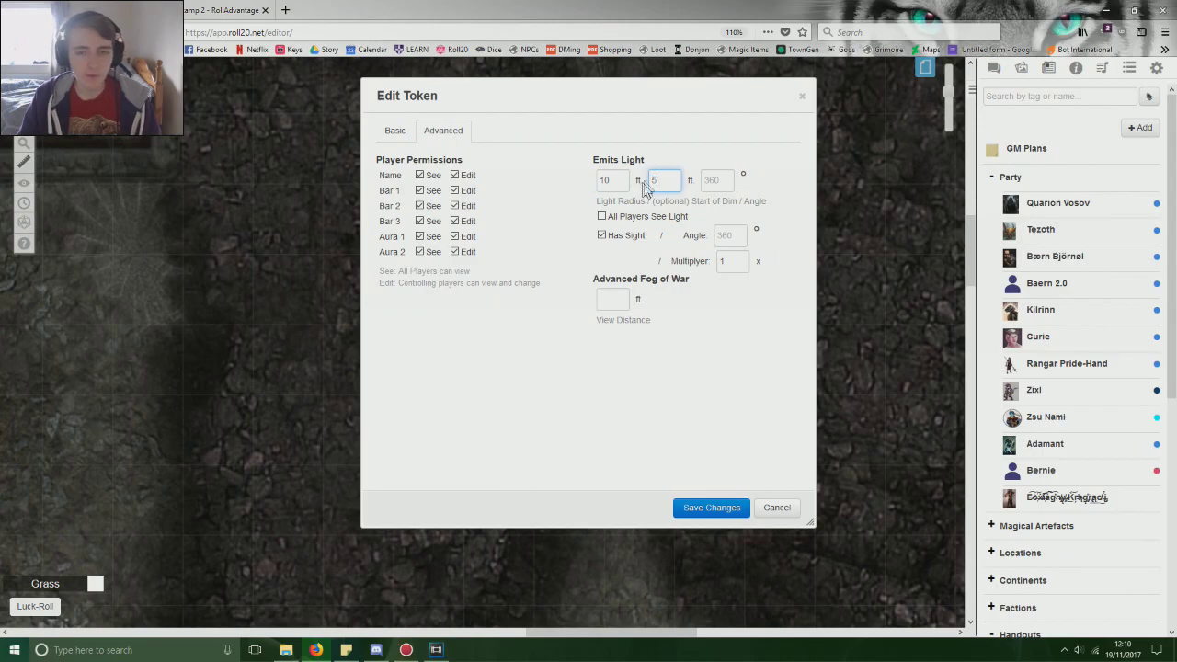
left_click(622, 182)
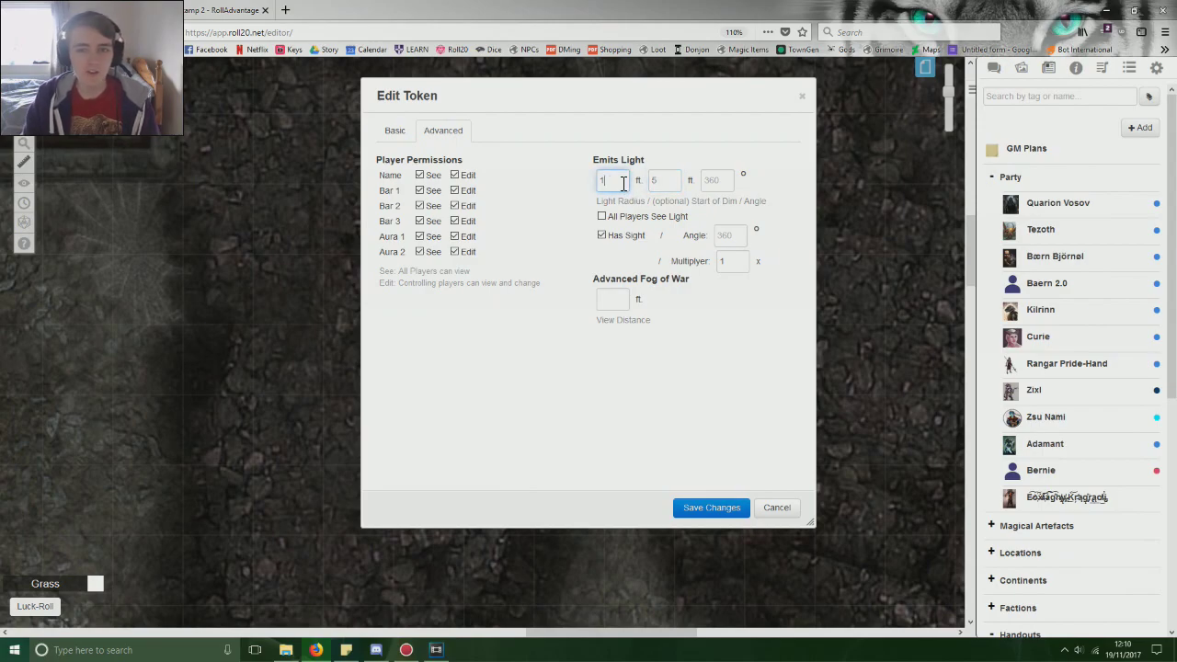
Step: Set the Adamant token's light radius to 60 ft and its start of dim light to 20 ft, and save
left_click_drag(610, 181, 589, 182)
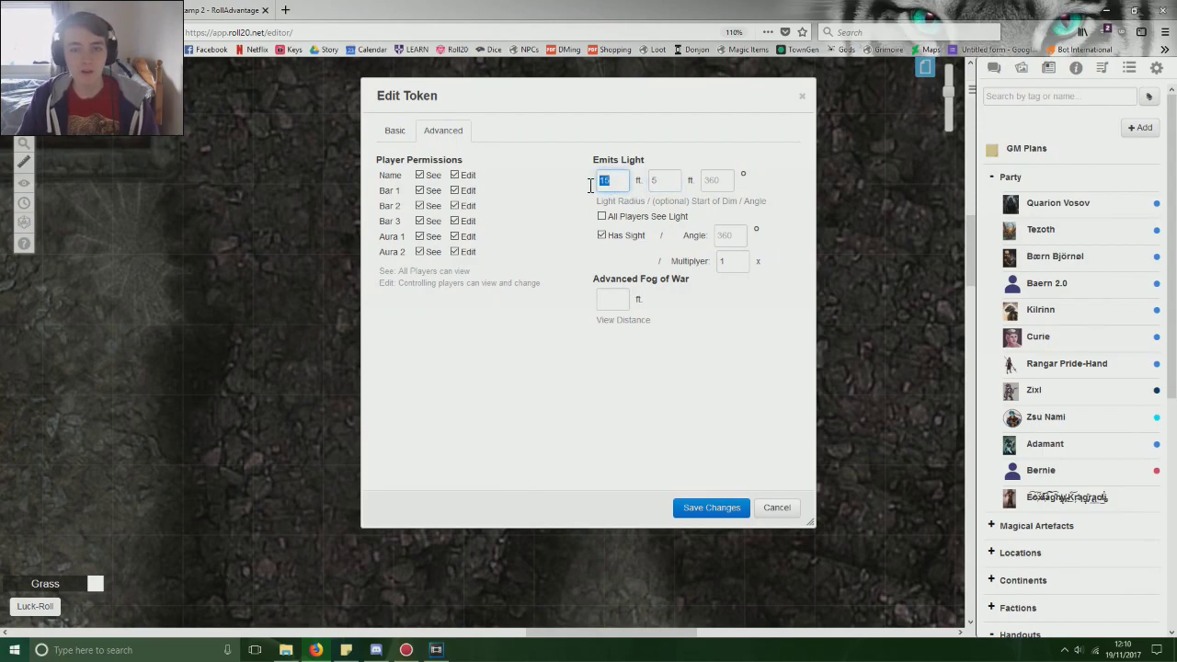
type("60")
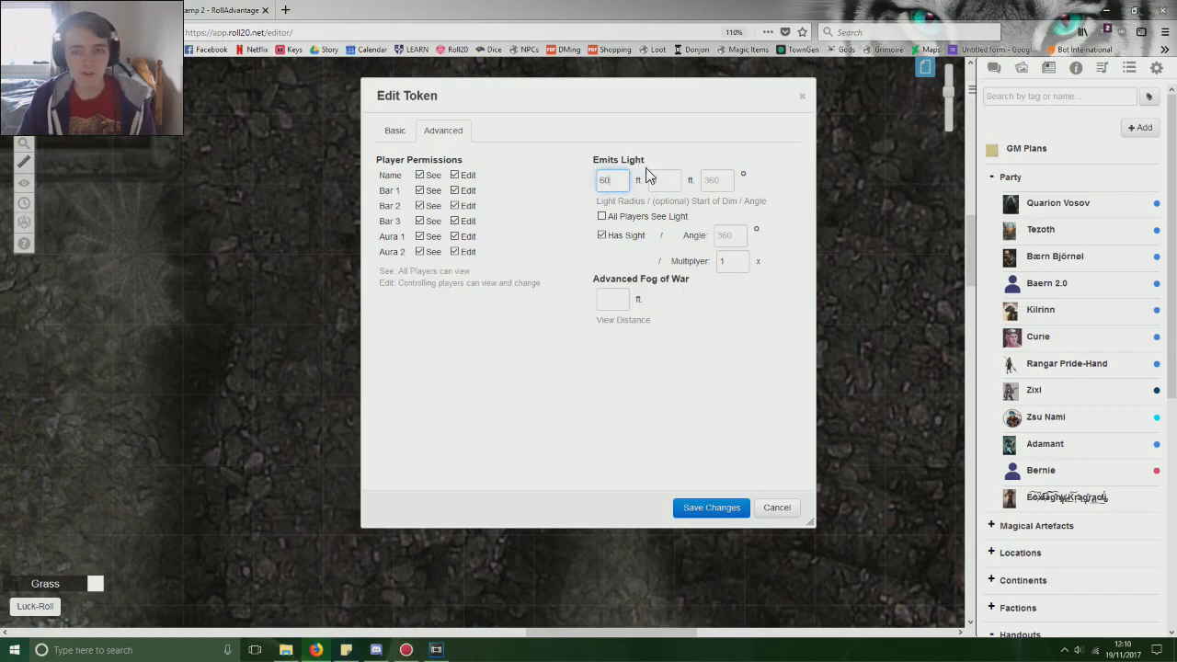
double_click(649, 181)
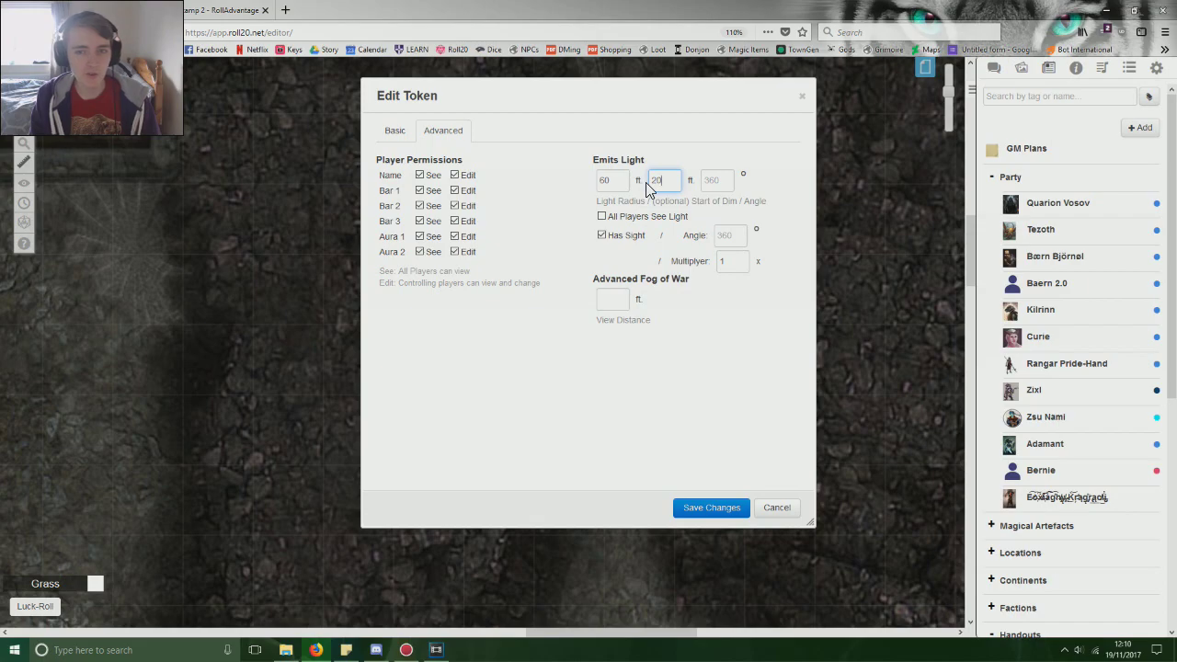
type("20")
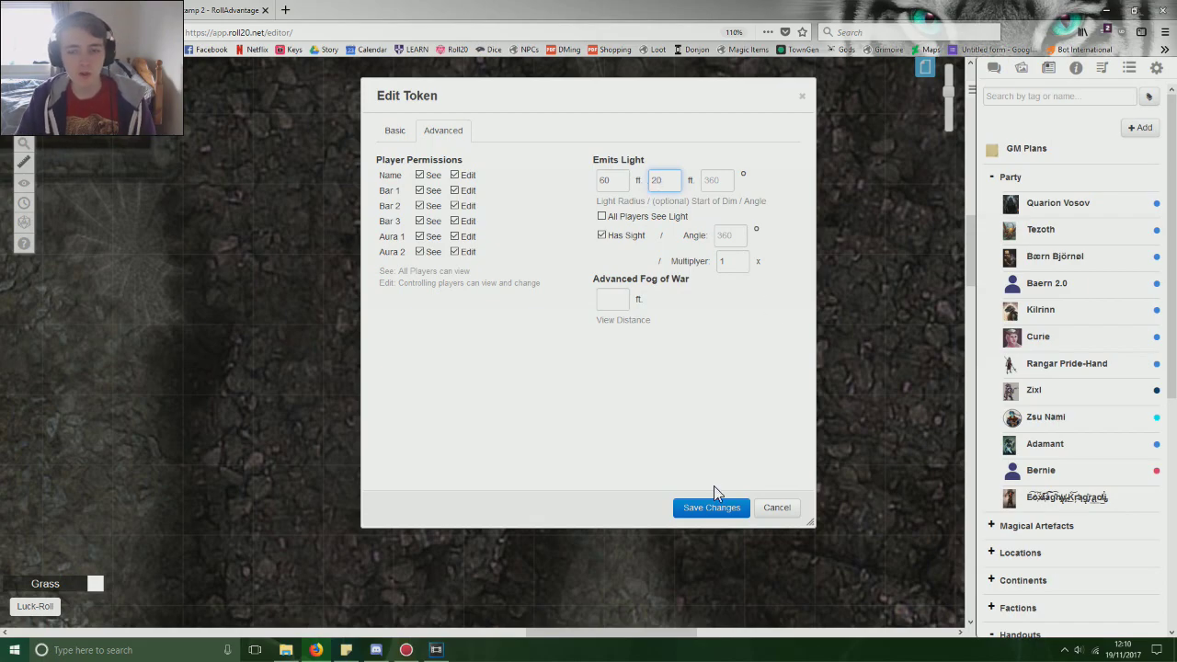
left_click(711, 505)
Step: Preview the Adamant token's sight, walk it up through the doorway into the cellar, and examine the reach of its light
left_click(670, 234)
key("ctrl+l")
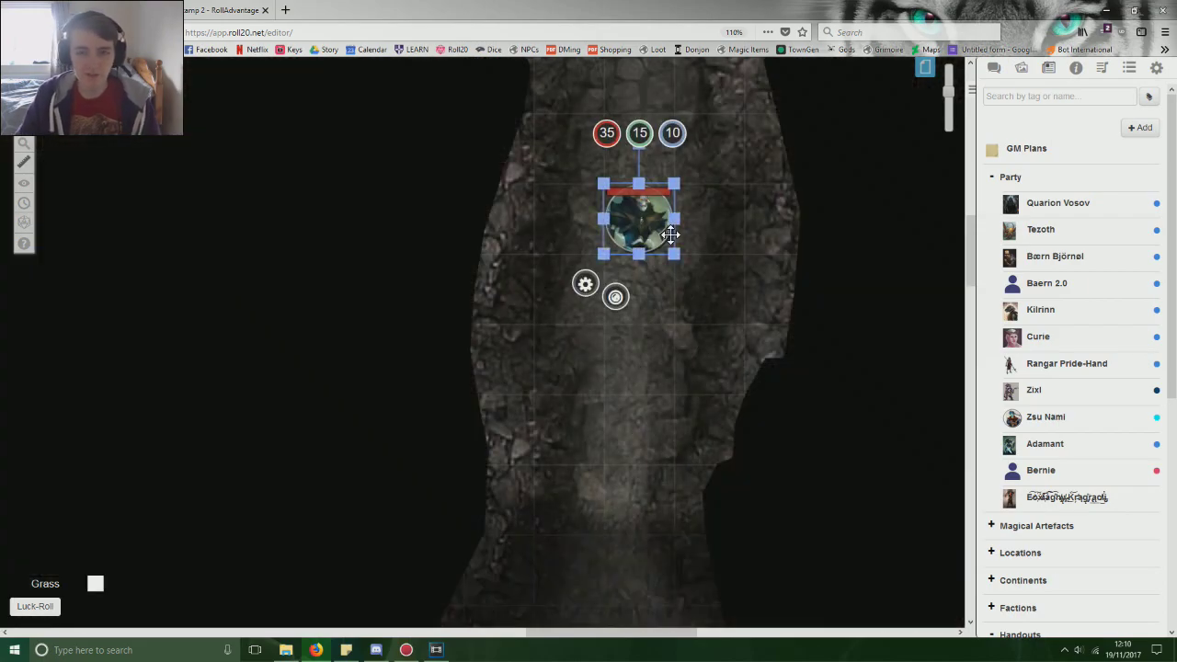
scroll(664, 234, "up", 3)
key("Up")
key("Up")
key("Up")
scroll(665, 236, "up", 3)
key("Up")
key("Up")
scroll(707, 304, "down", 4)
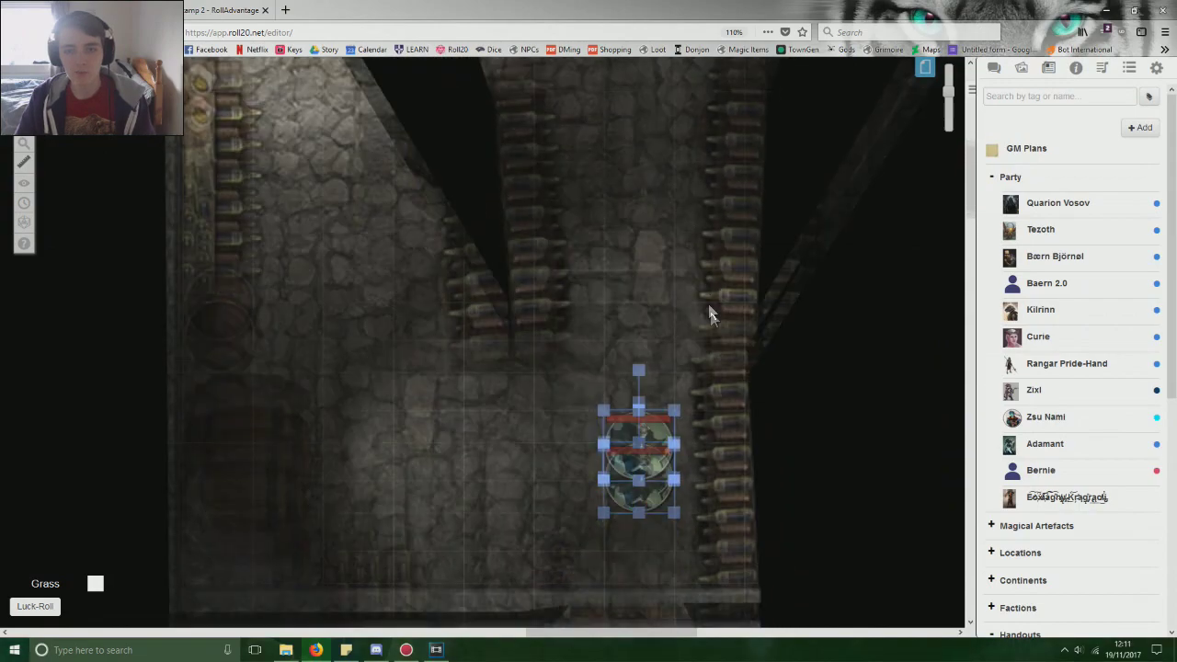
scroll(645, 190, "down", 5)
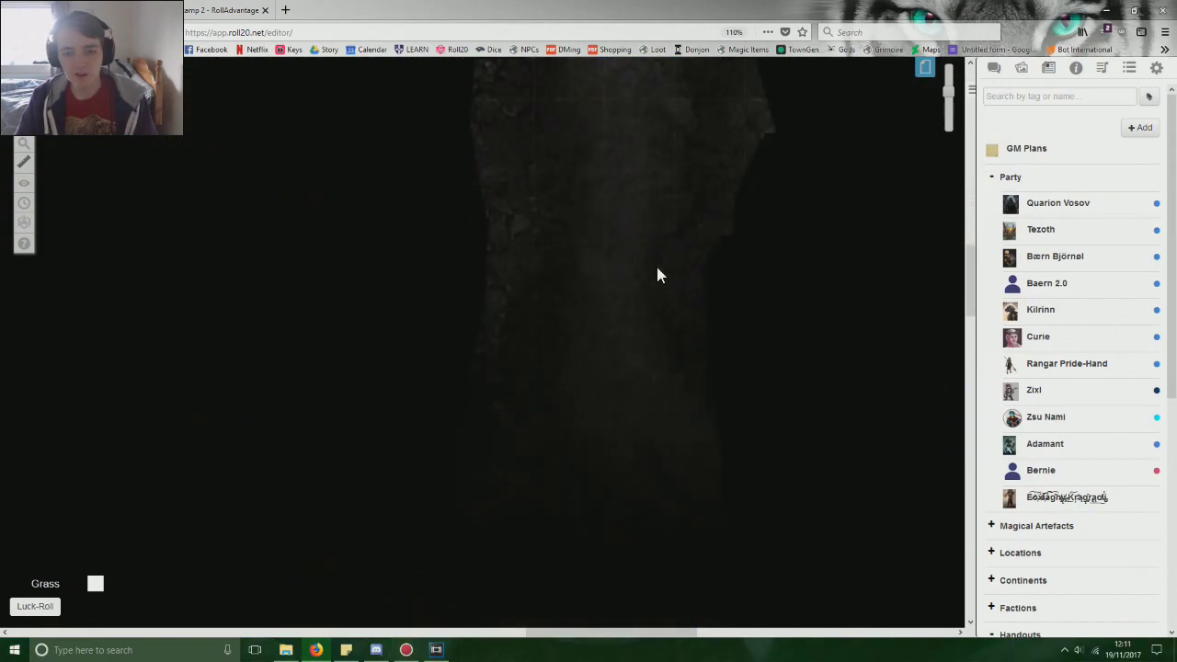
scroll(667, 340, "up", 3)
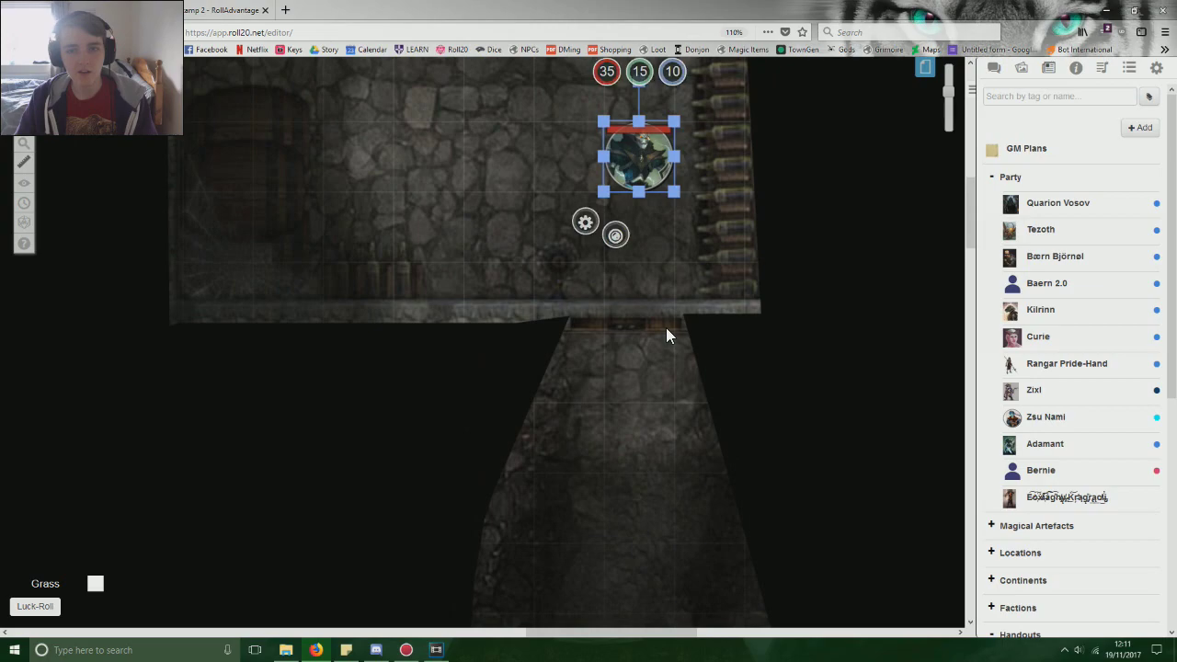
Step: Walk the Adamant token back down the passage to the chamber with the multi-armed creature
scroll(664, 312, "down", 3)
key("Down")
key("Down")
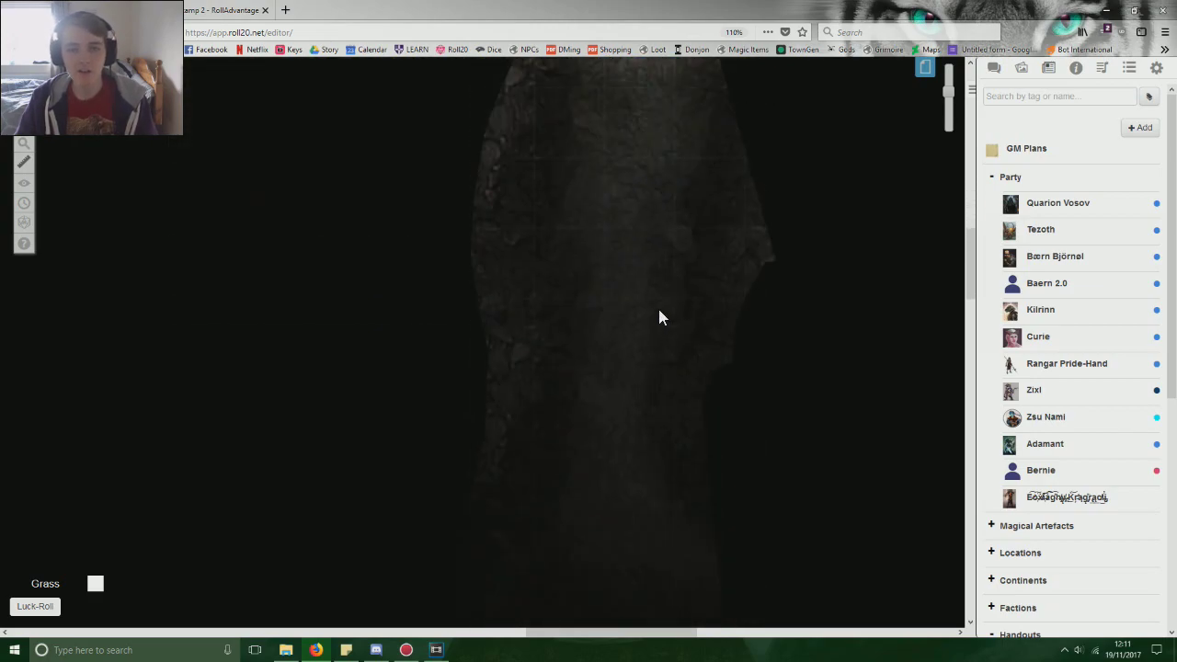
scroll(658, 308, "down", 3)
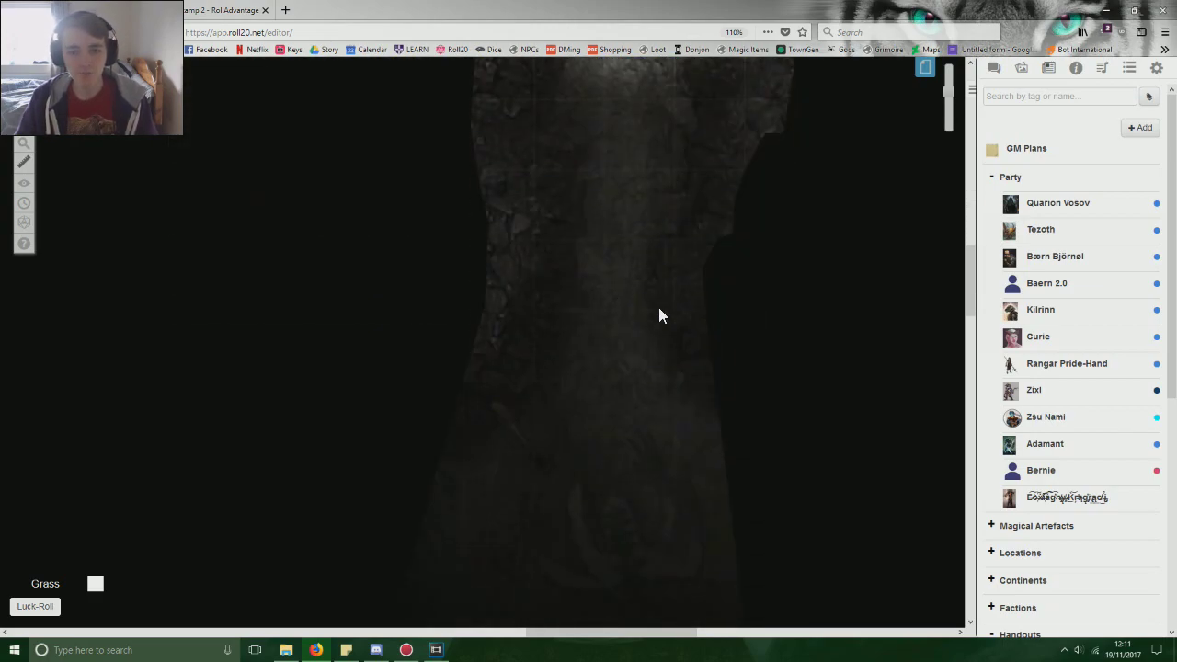
key("Down")
scroll(664, 306, "down", 1)
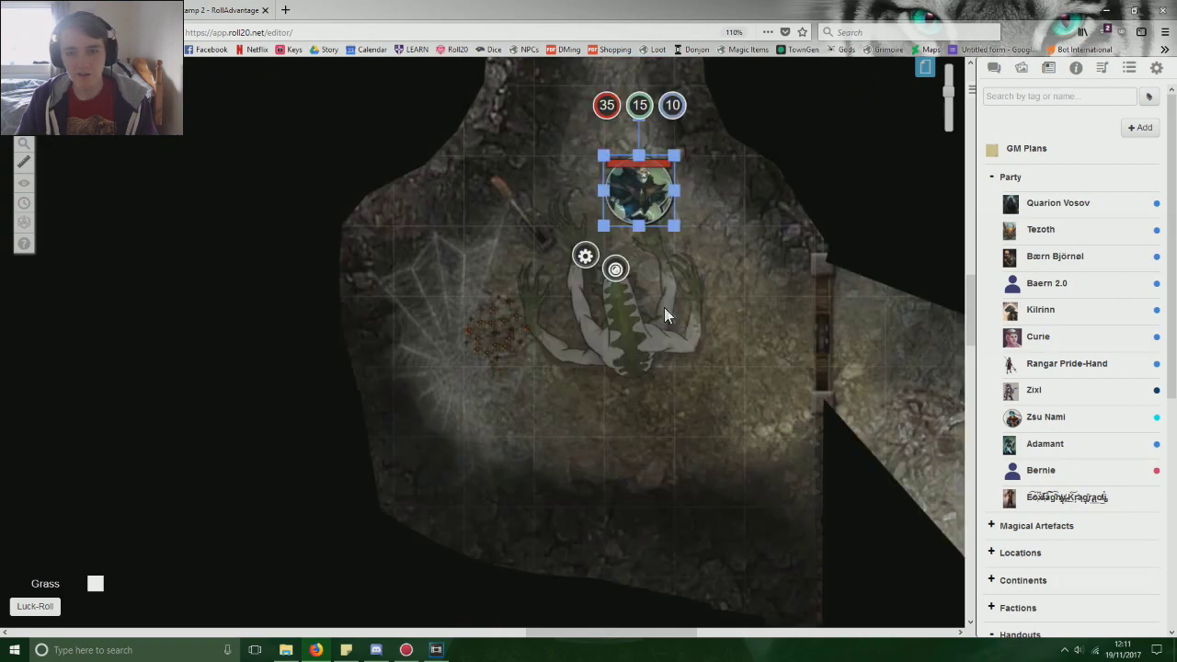
Step: Walk the Adamant token right and down past the creature into the doorway of the room with the Bærn token
left_click_drag(893, 378, 631, 320)
key("Right")
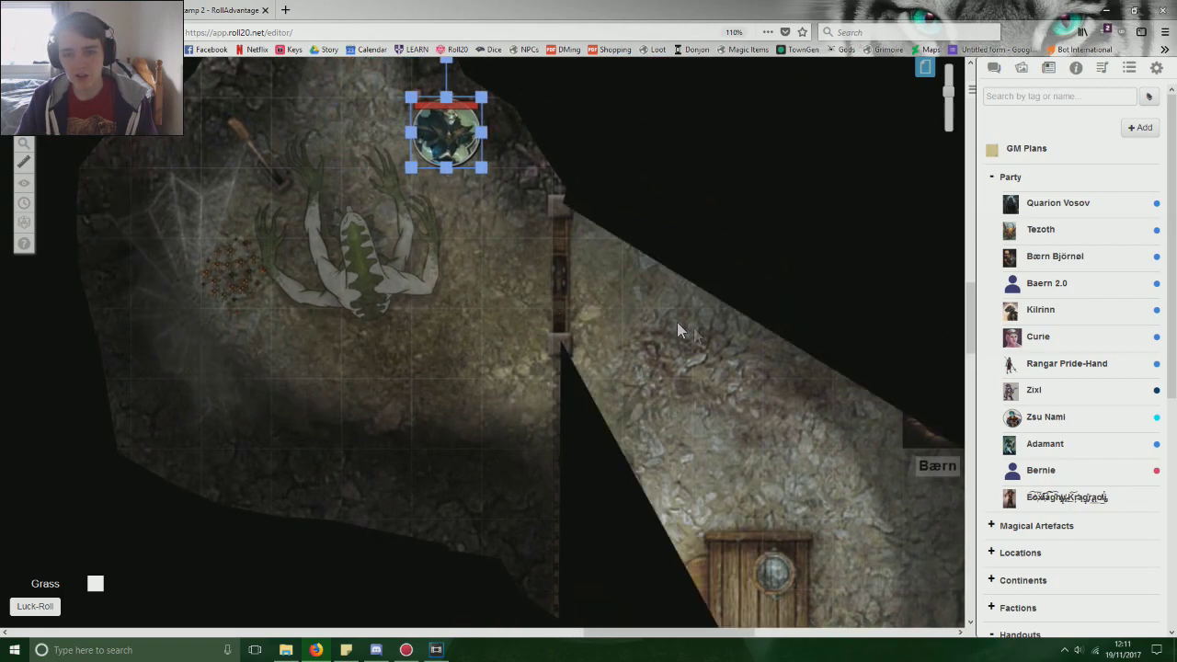
key("Down")
scroll(833, 430, "right", 3)
scroll(800, 409, "down", 2)
key("Down")
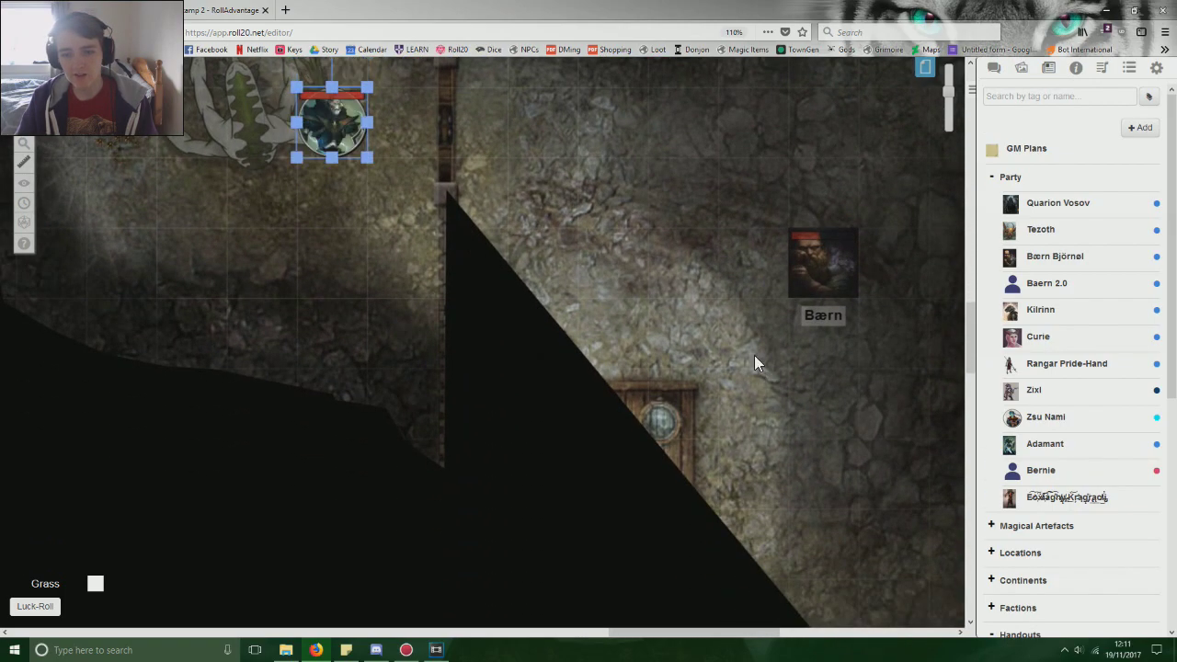
key("Right")
key("Right")
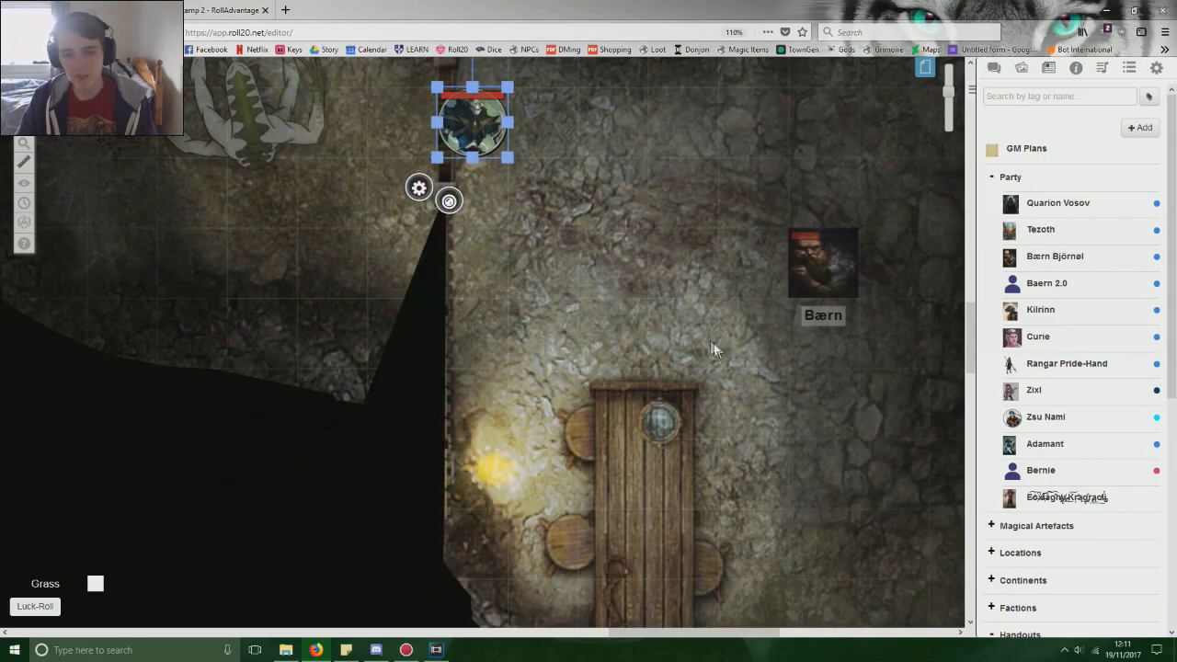
Step: Examine the areas visible from the doorway, and move the Adamant token back up to the passage above the creature
scroll(735, 386, "down", 5)
scroll(735, 386, "right", 5)
scroll(644, 442, "left", 3)
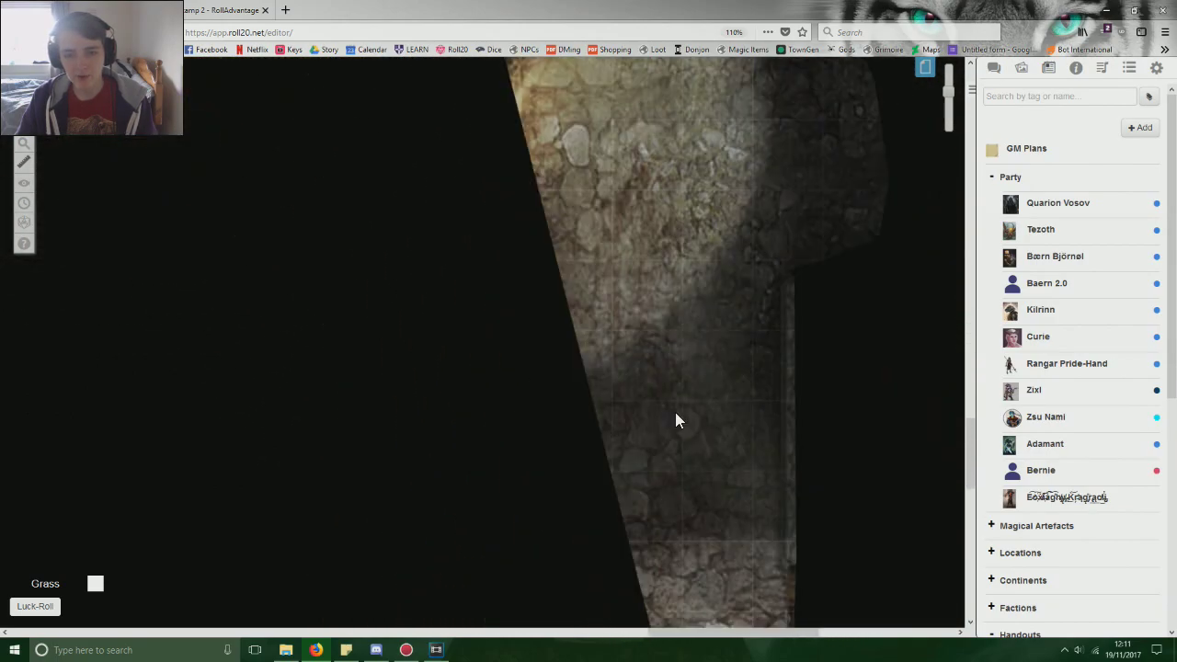
scroll(671, 377, "up", 7)
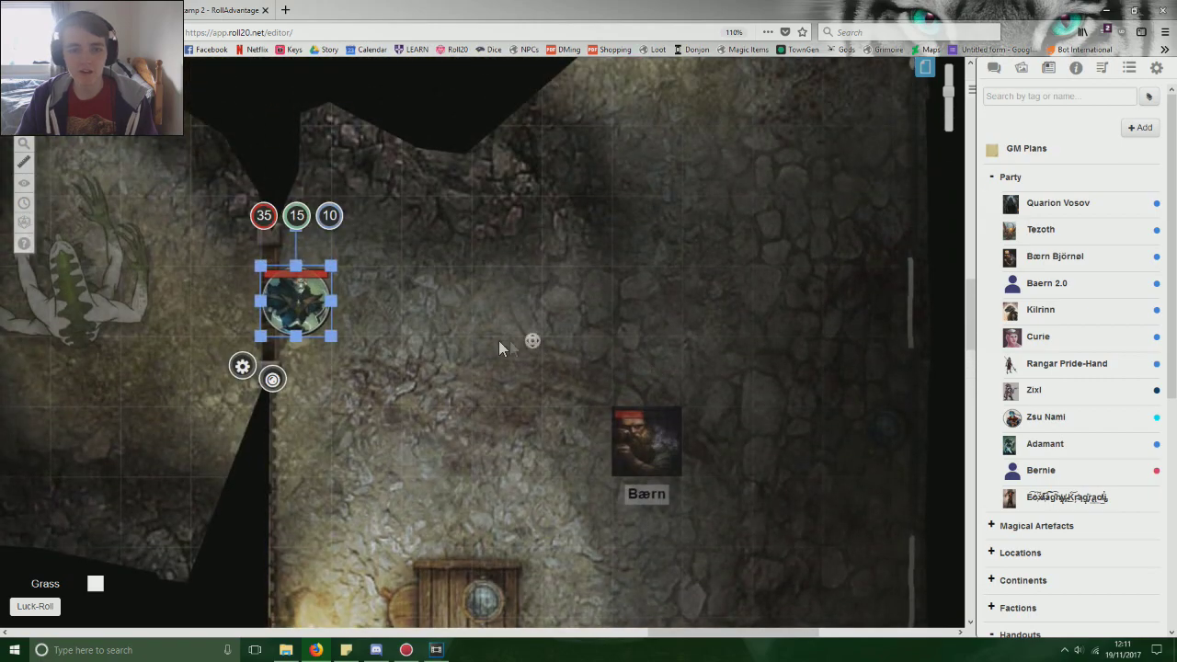
scroll(499, 344, "left", 8)
left_click_drag(845, 329, 567, 187)
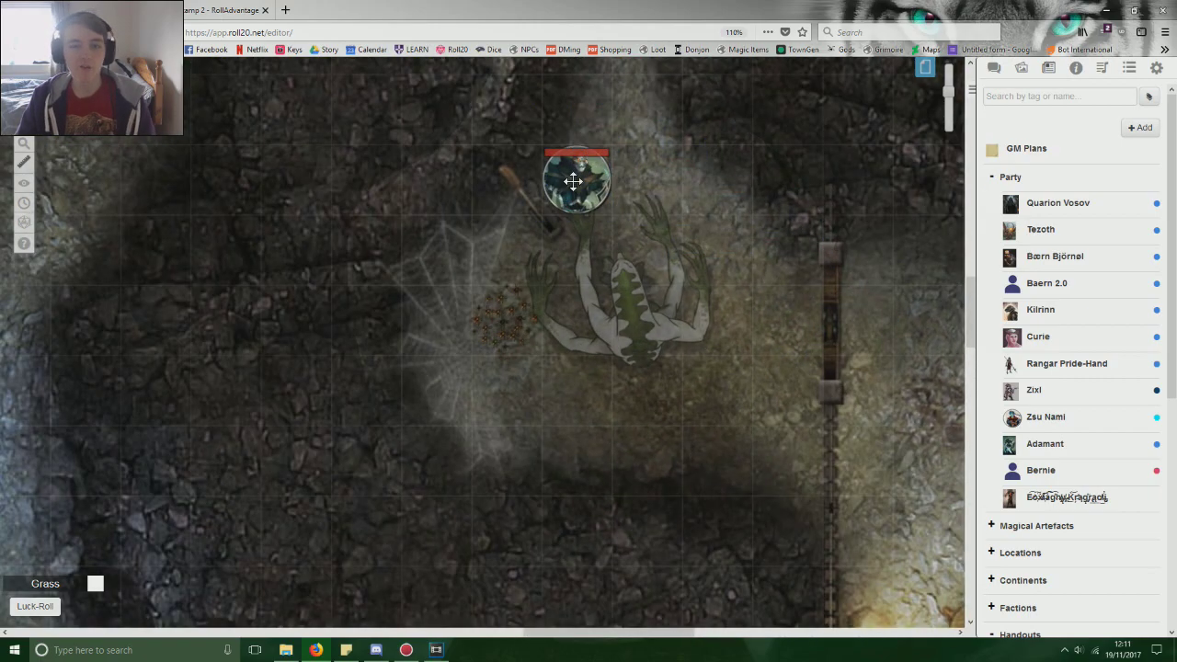
key("Up")
Step: Set the Adamant token's light radius to 120 ft and its start of dim light to 60 ft, and save
scroll(606, 236, "up", 3)
double_click(569, 232)
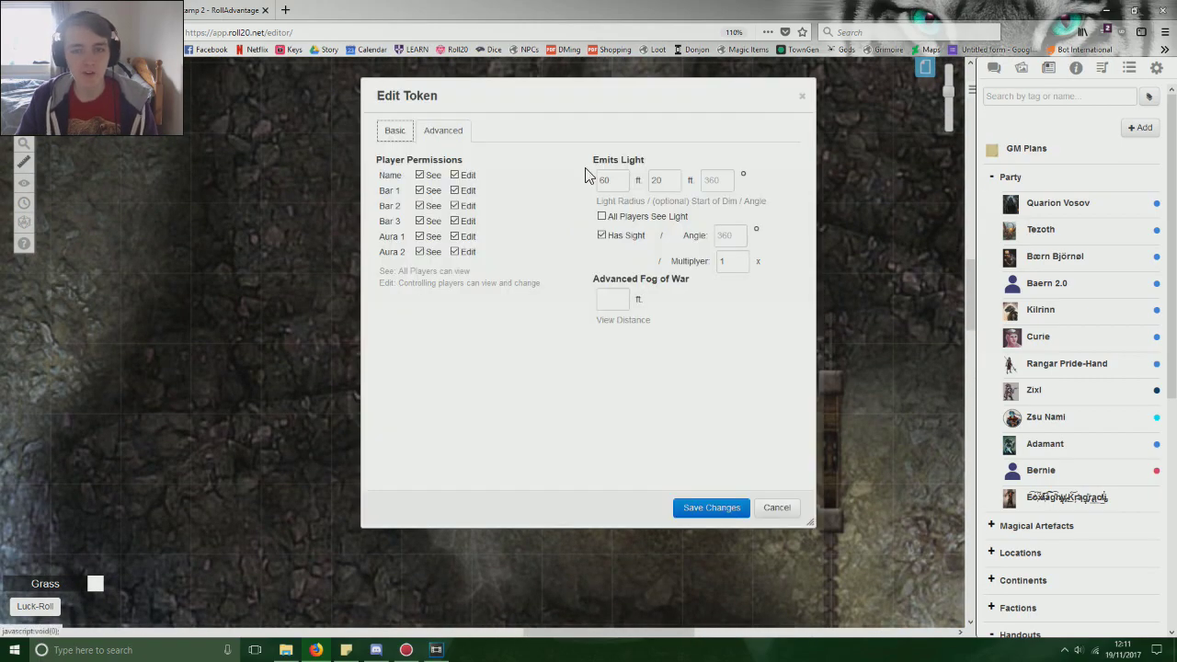
left_click_drag(618, 187, 593, 191)
type("120")
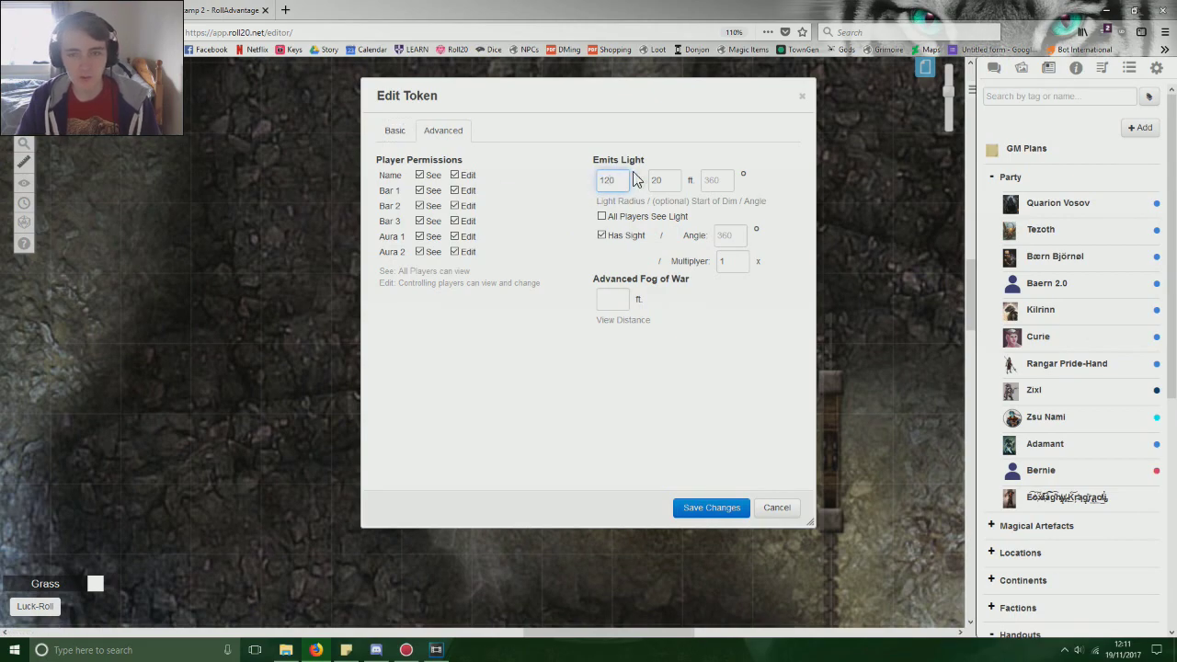
left_click_drag(665, 180, 643, 184)
type("60")
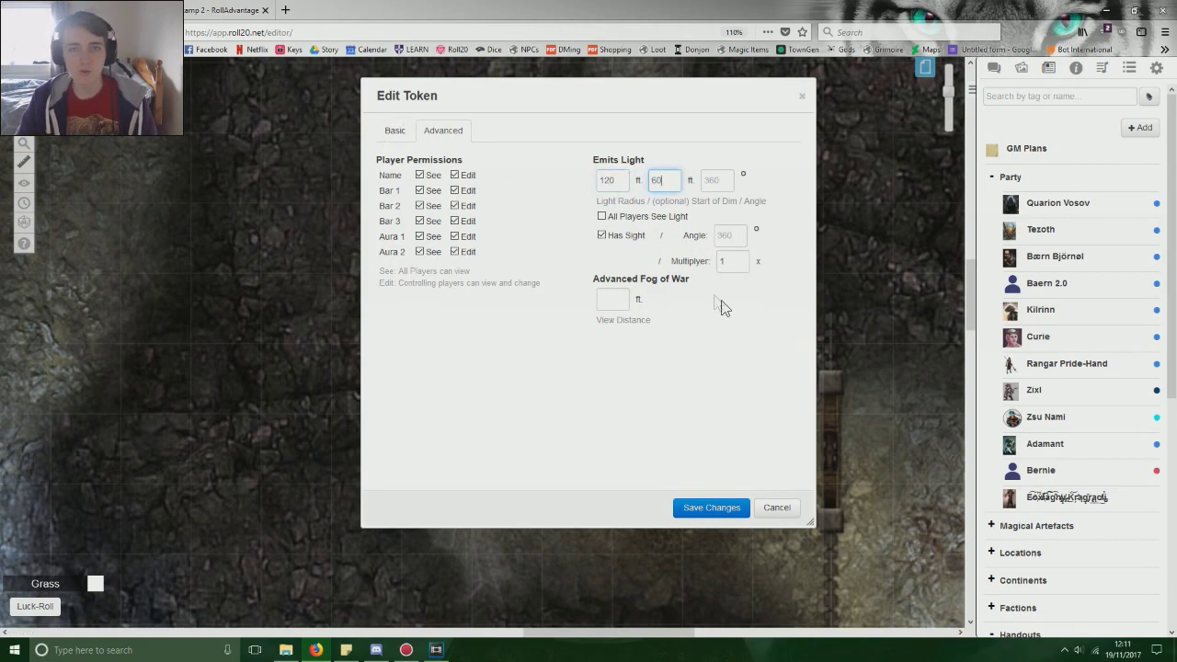
left_click(621, 294)
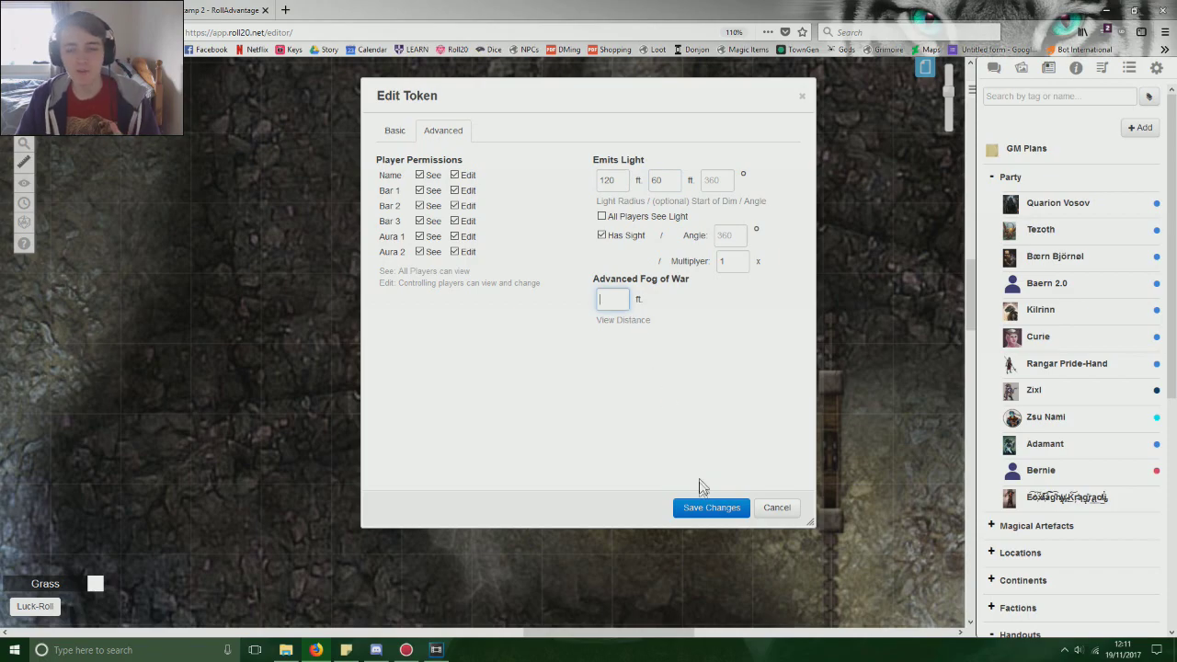
left_click(704, 510)
Step: Move the Adamant token up the passage and through the doorway into the wine rack room
scroll(643, 237, "up", 2)
left_click_drag(587, 342, 620, 221)
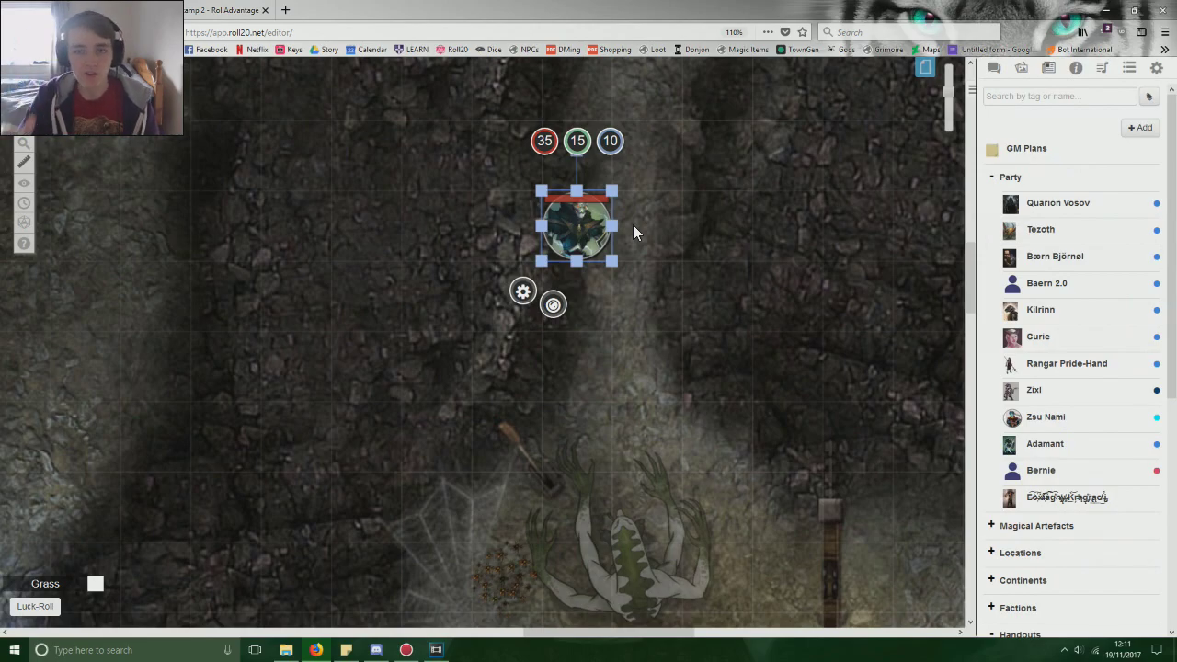
scroll(757, 179, "up", 6)
left_click(654, 268)
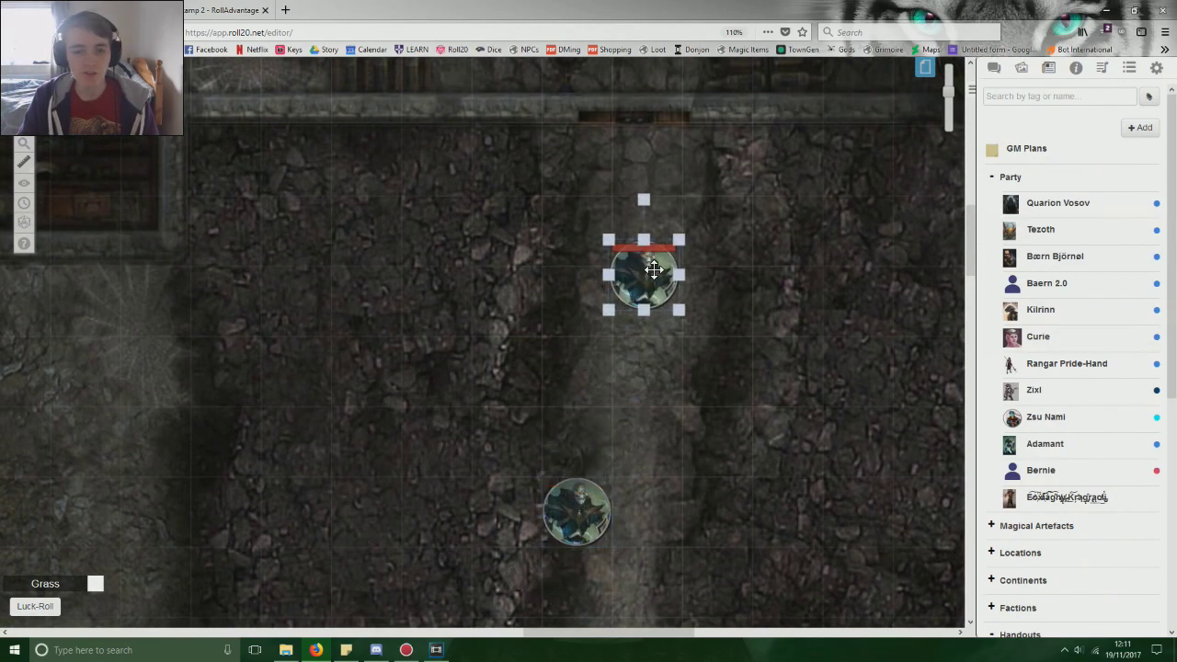
scroll(683, 307, "up", 6)
left_click_drag(643, 547, 501, 204)
left_click(556, 236)
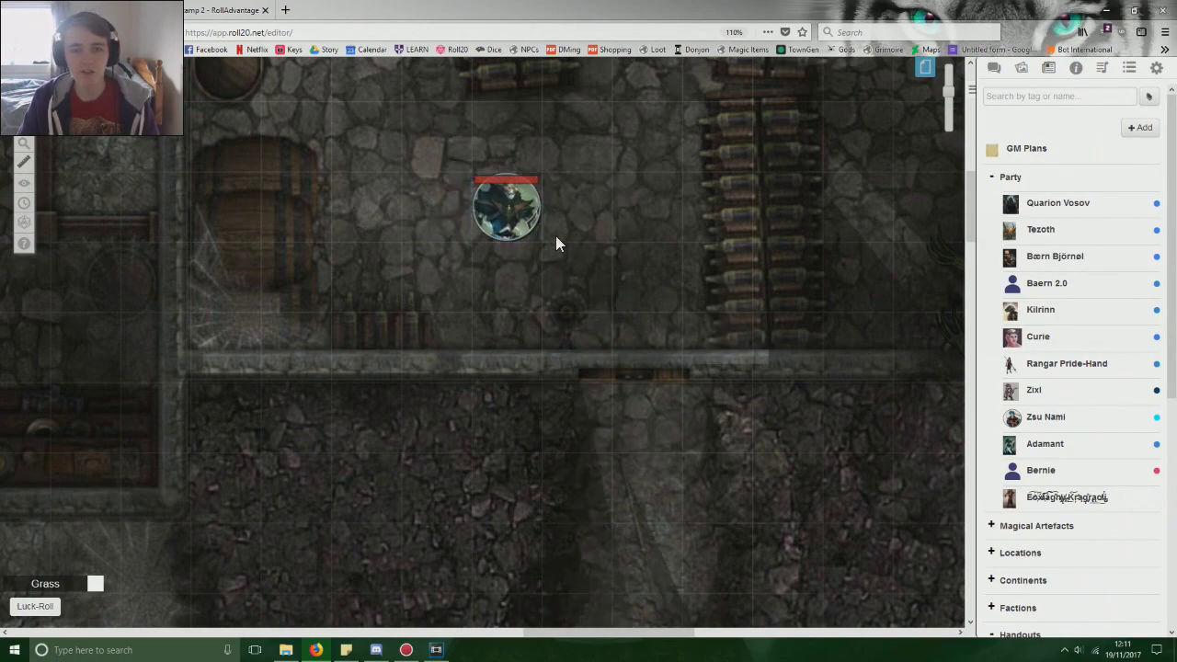
Step: Set the Adamant token's light radius to 60 ft and its start of dim light to 20 ft
double_click(520, 213)
double_click(613, 181)
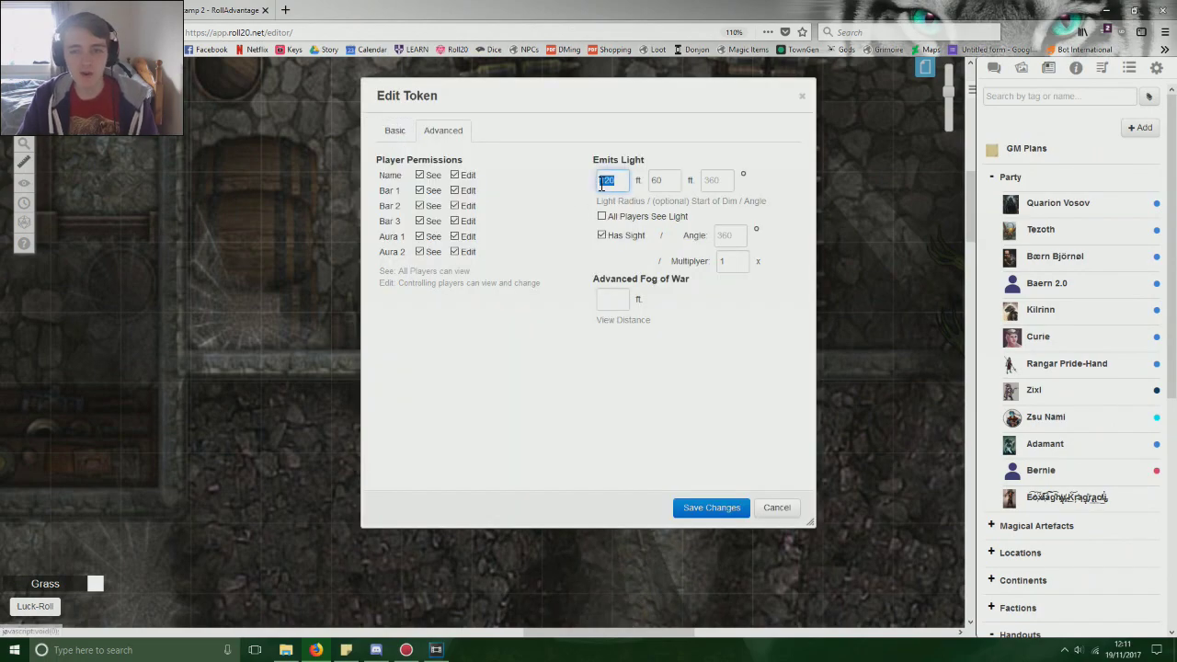
type("60")
double_click(646, 182)
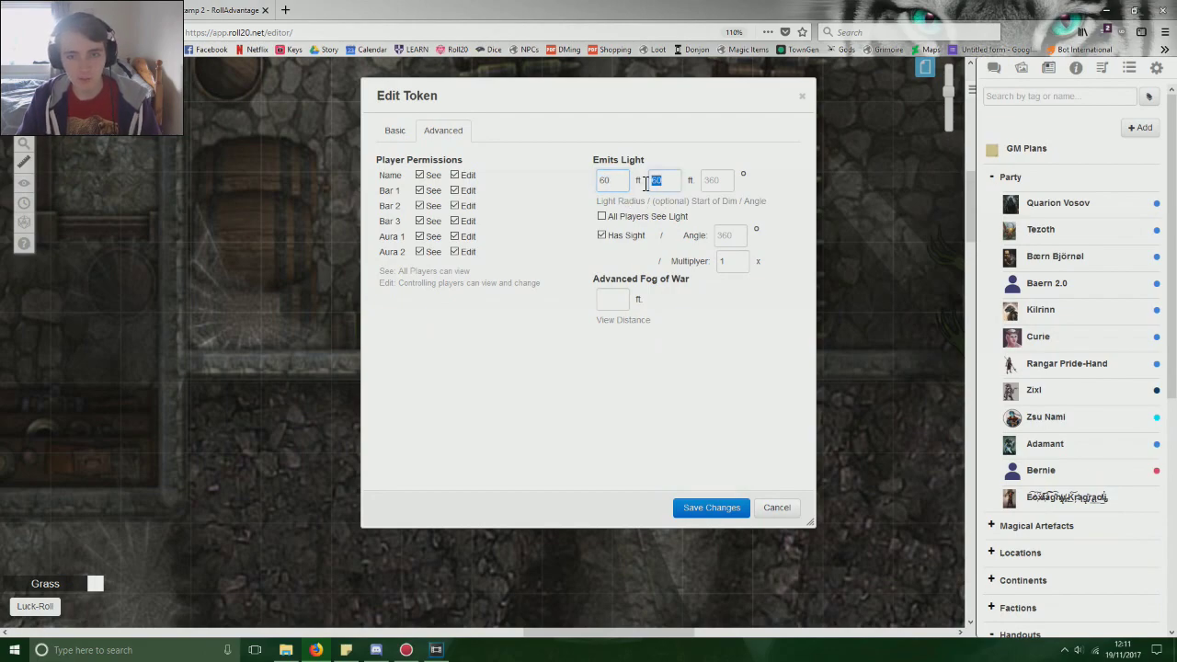
type("20")
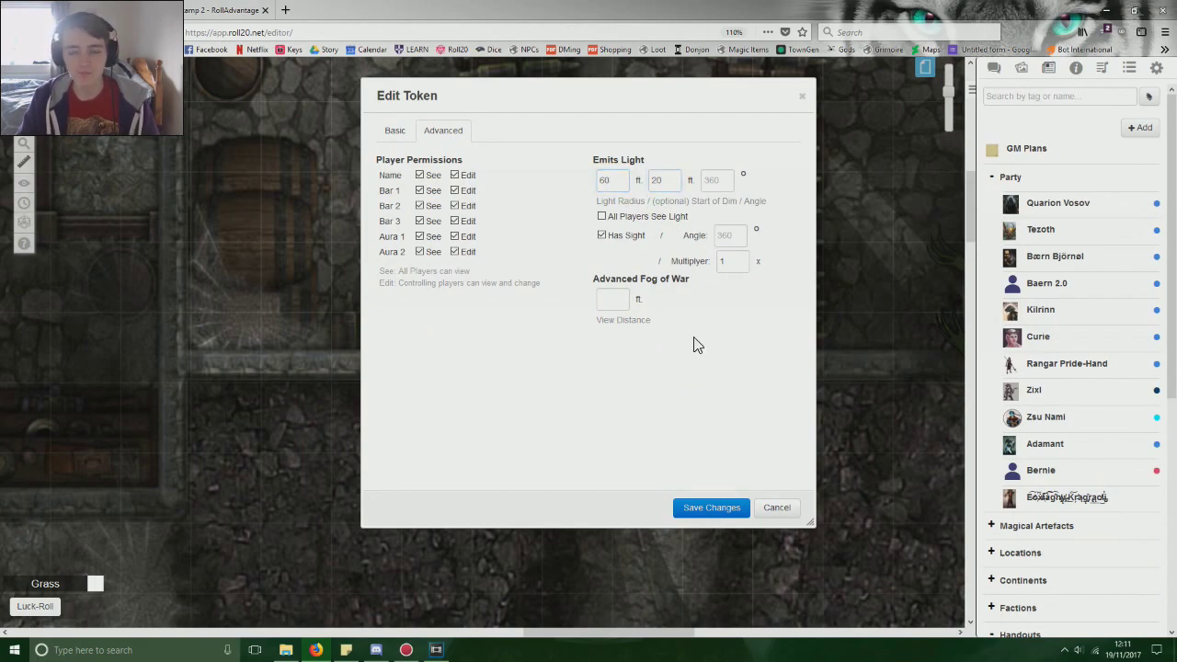
Step: Limit the Adamant token's sight angle to 280 degrees, save, and rotate the token down and right to test its vision
left_click(601, 236)
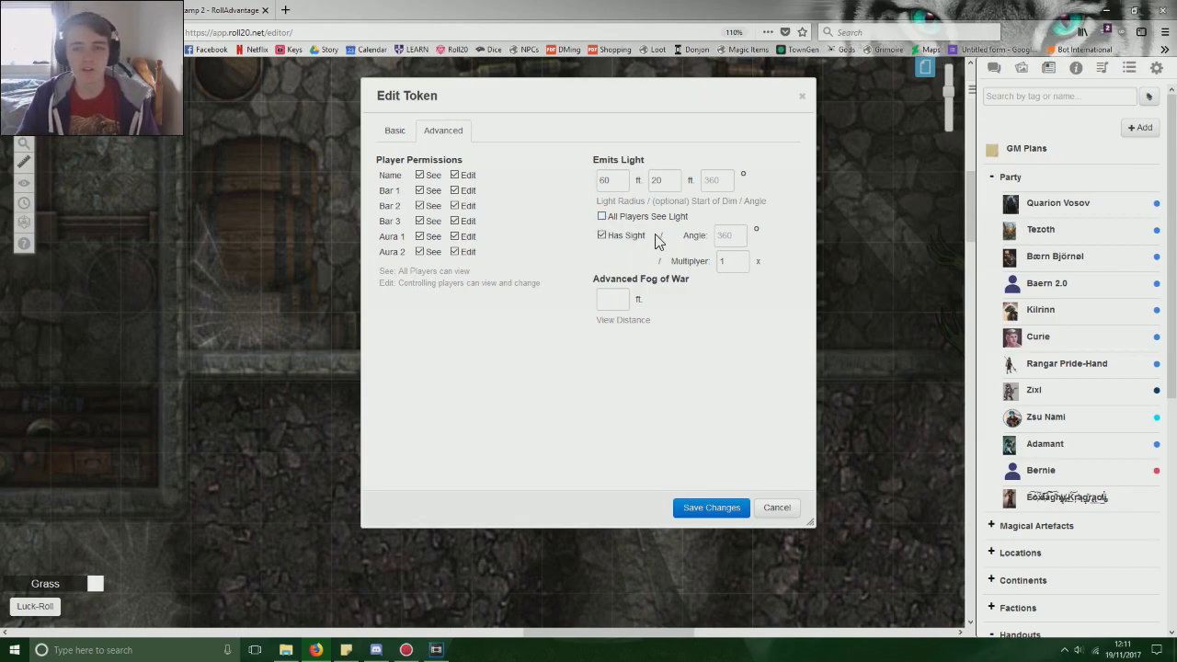
left_click(734, 241)
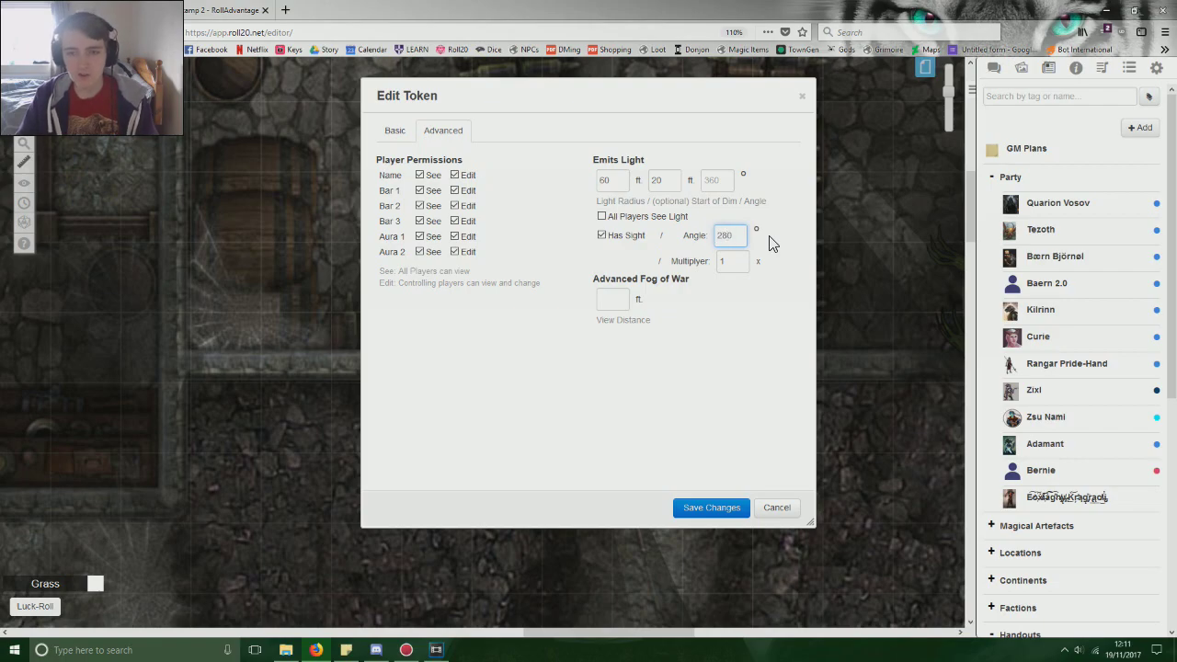
left_click(698, 508)
left_click(554, 221)
left_click(522, 204)
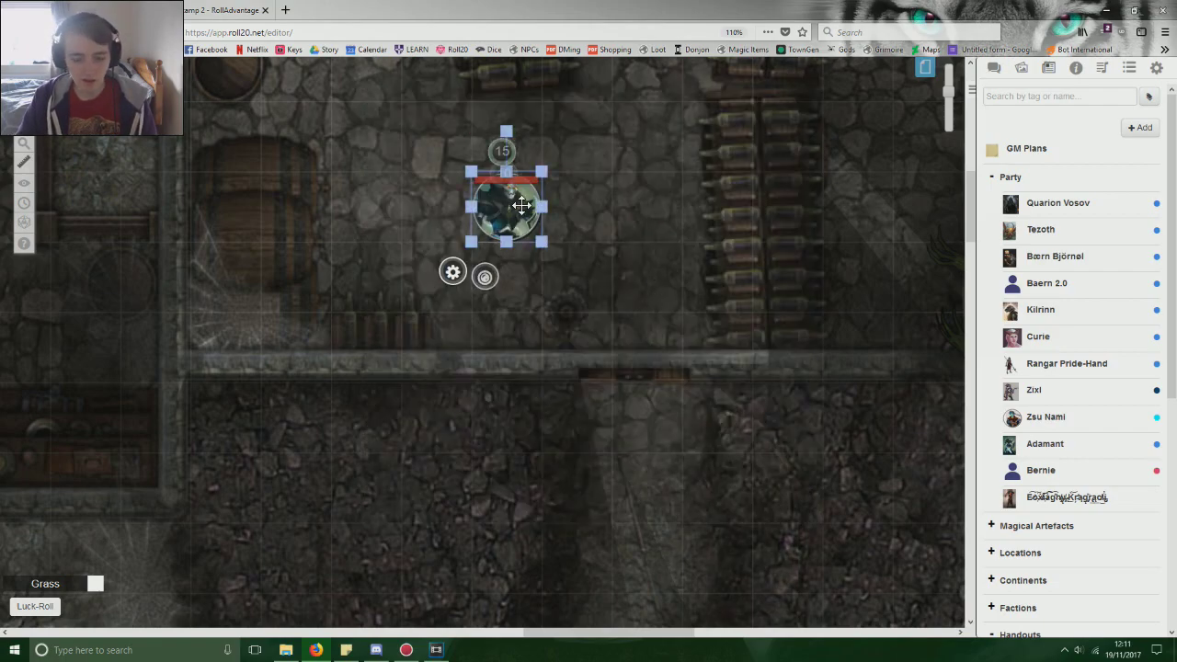
scroll(521, 204, "up", 2)
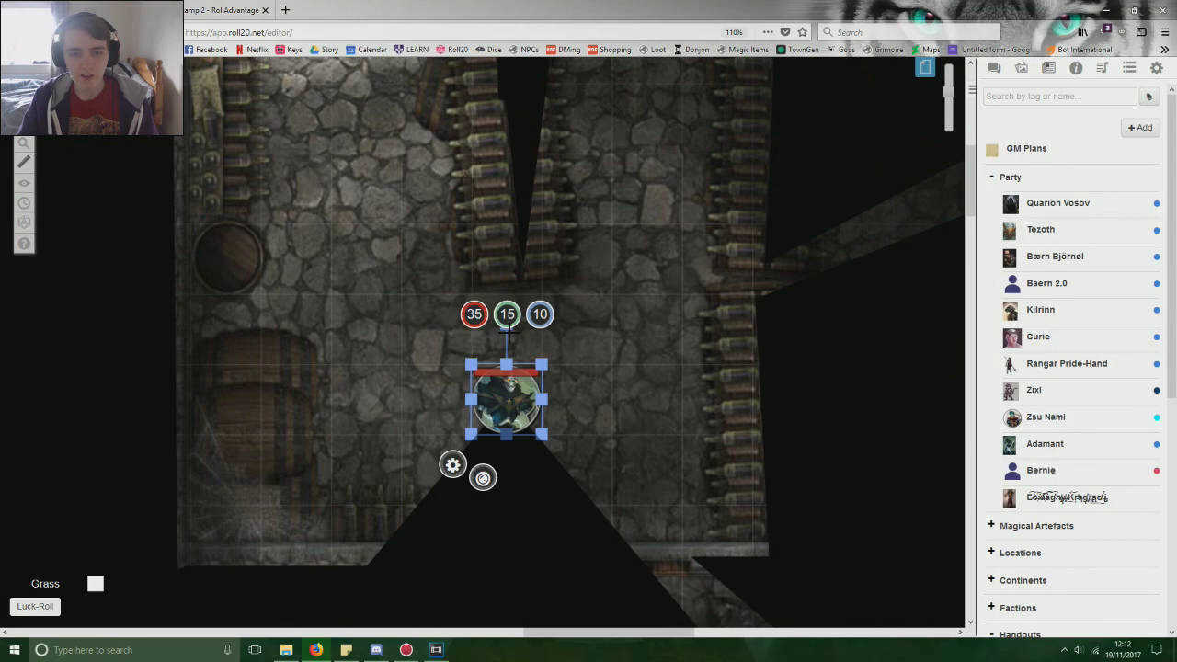
left_click_drag(507, 329, 581, 454)
left_click(587, 416)
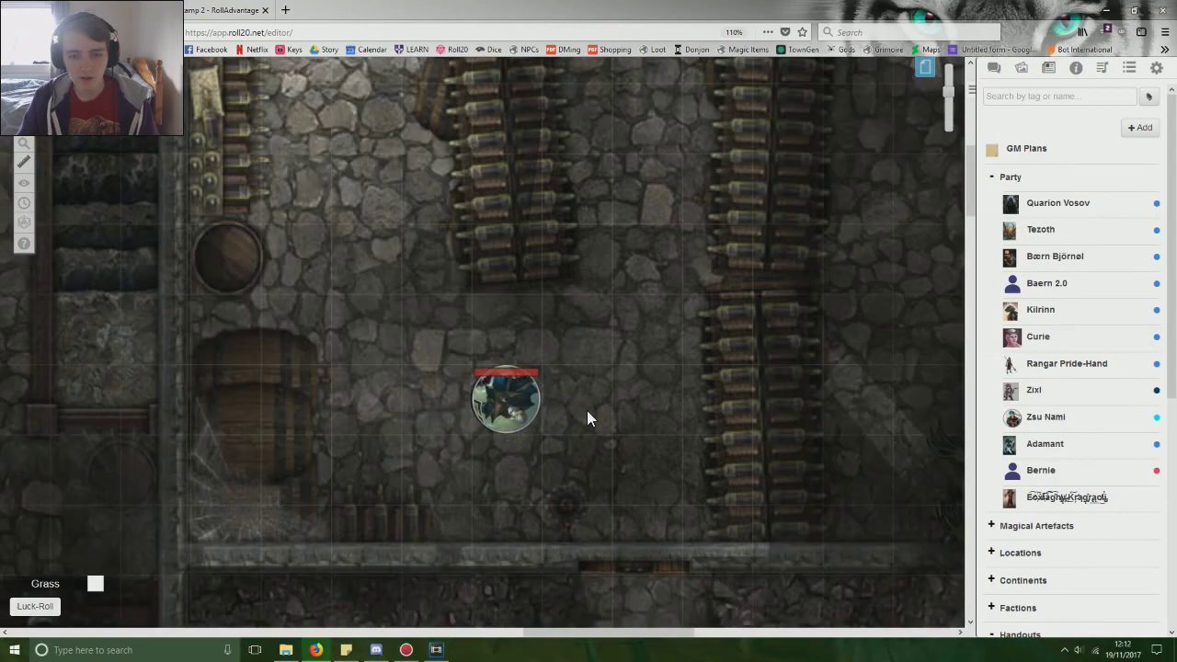
Step: Set the Adamant token's sight angle to 210 degrees and save the changes
left_click(527, 402)
double_click(526, 401)
double_click(725, 236)
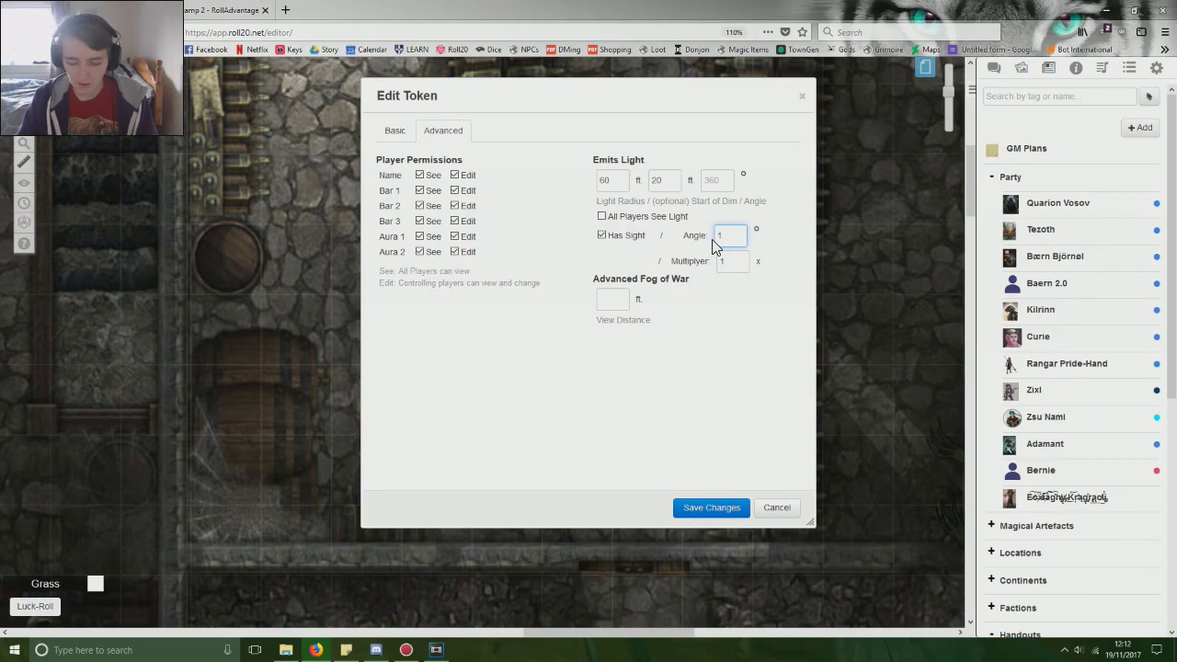
type("210")
left_click(711, 508)
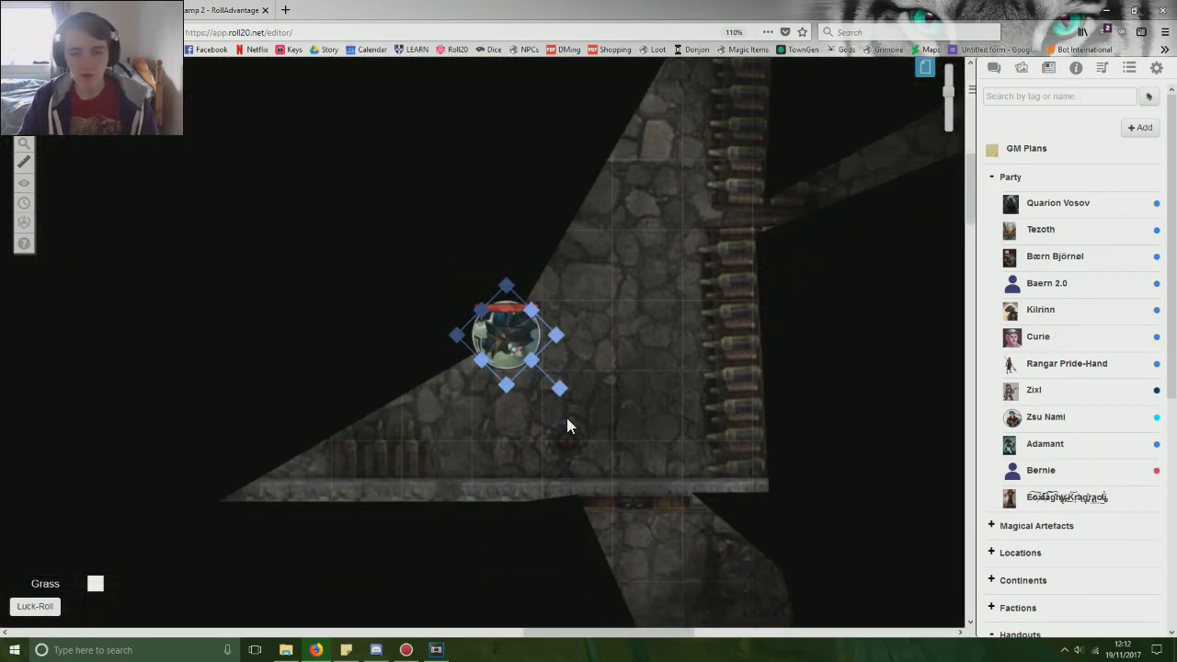
Step: Rotate the Adamant token to several facings to examine its narrowed field of view, and return it to facing up
left_click_drag(559, 388, 483, 261)
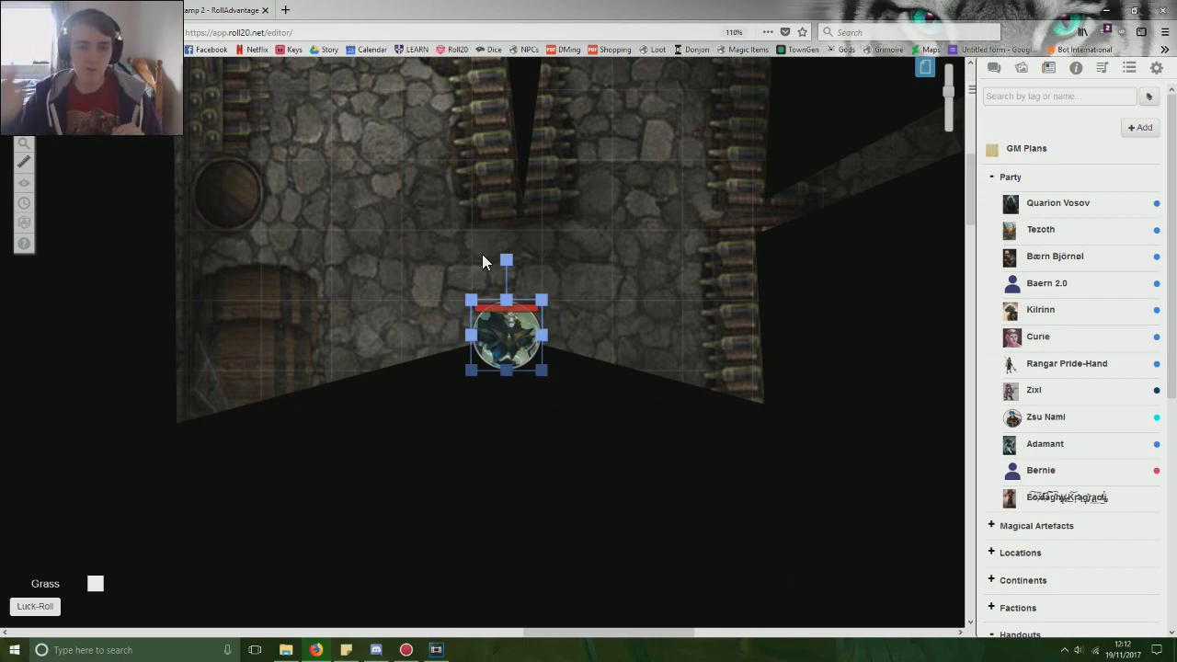
left_click_drag(506, 260, 464, 368)
left_click_drag(579, 336, 506, 281)
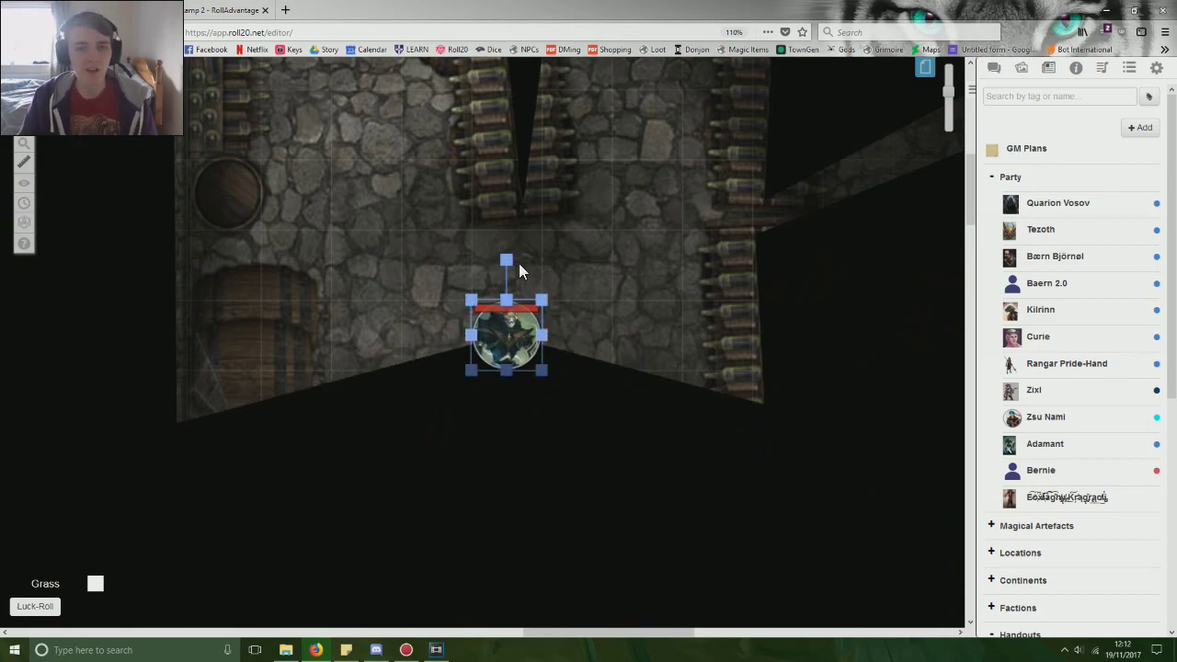
mouse_move(507, 265)
left_mouse_down()
mouse_move(552, 296)
mouse_move(545, 381)
mouse_move(555, 388)
mouse_move(507, 264)
left_mouse_up()
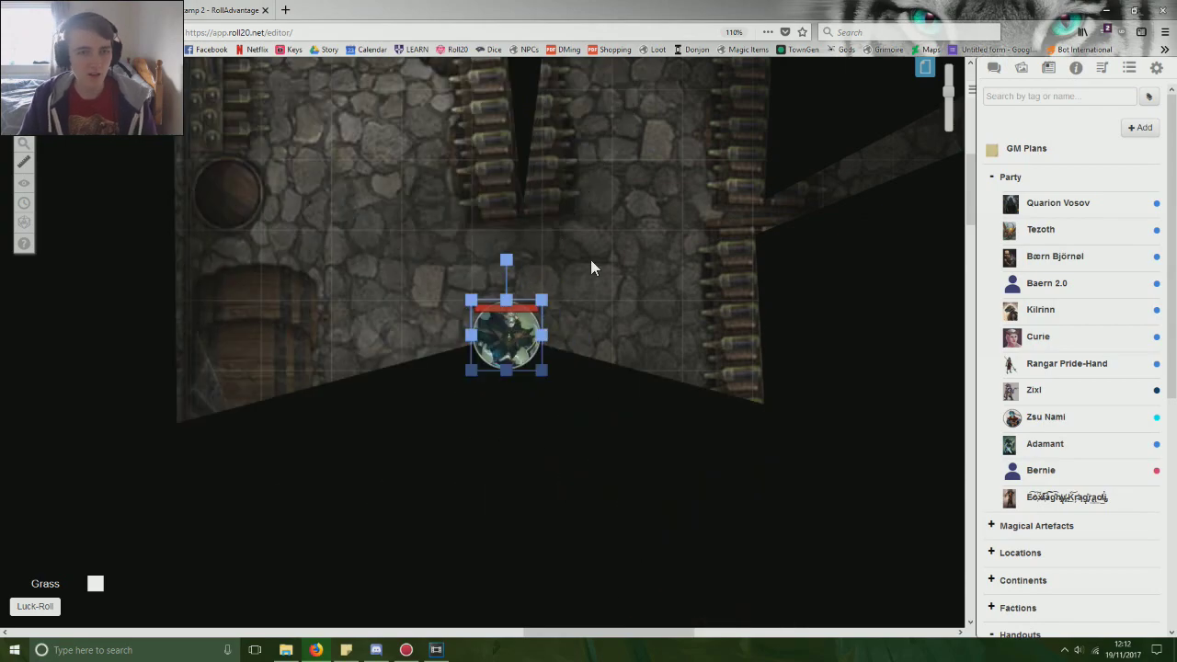
left_click(600, 308)
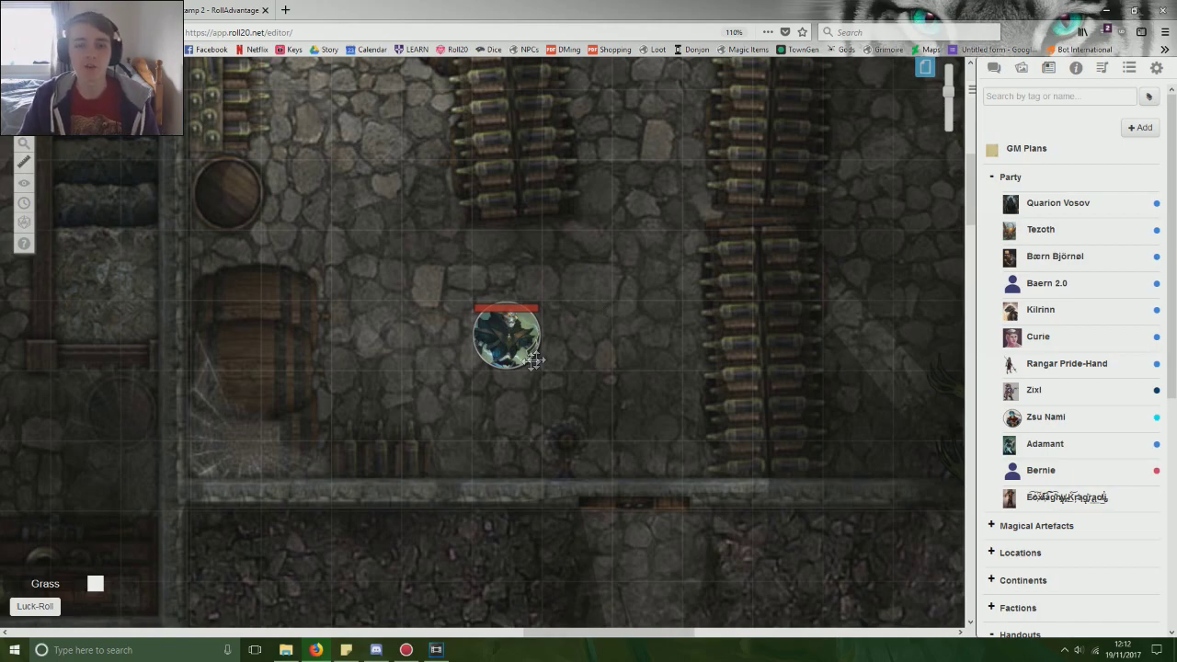
Step: Set the Adamant token's sight angle to 100 degrees, save, and rotate the token to test the narrow view
left_click(512, 343)
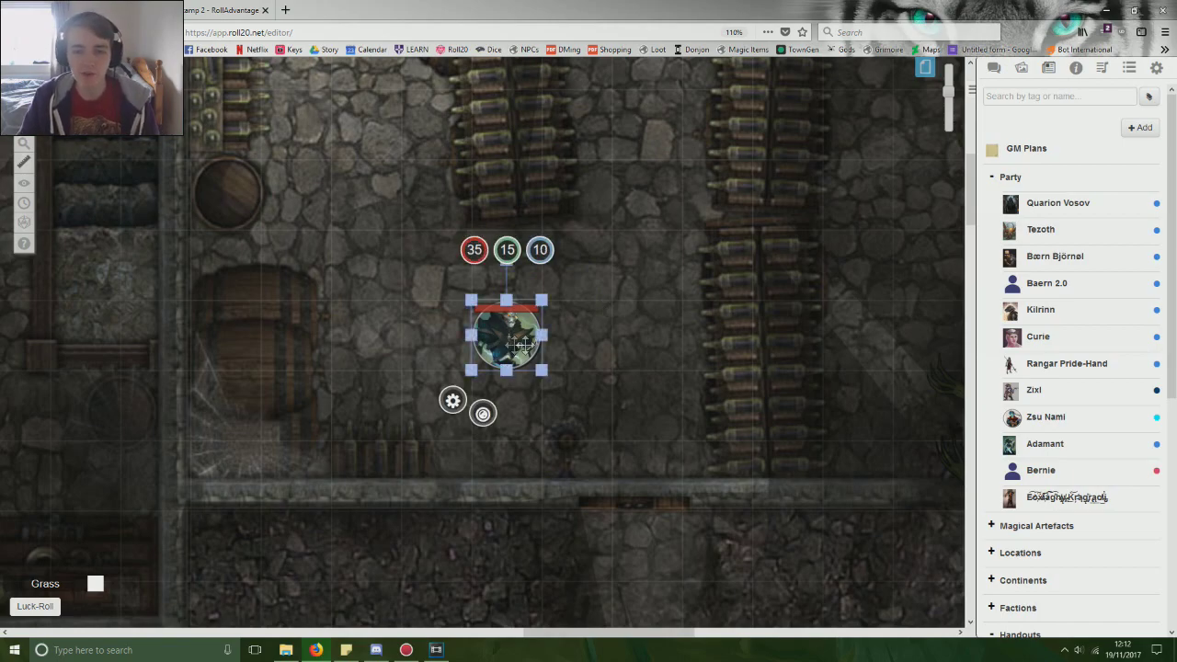
double_click(512, 343)
left_click(718, 238)
left_click(732, 283)
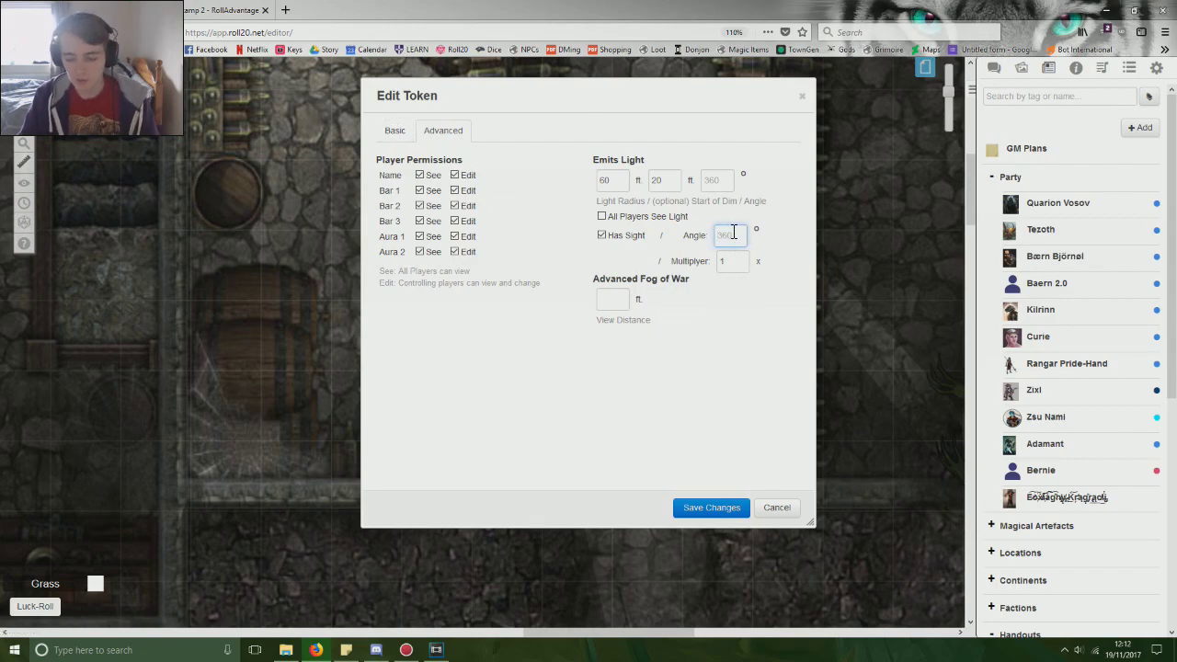
left_click(711, 506)
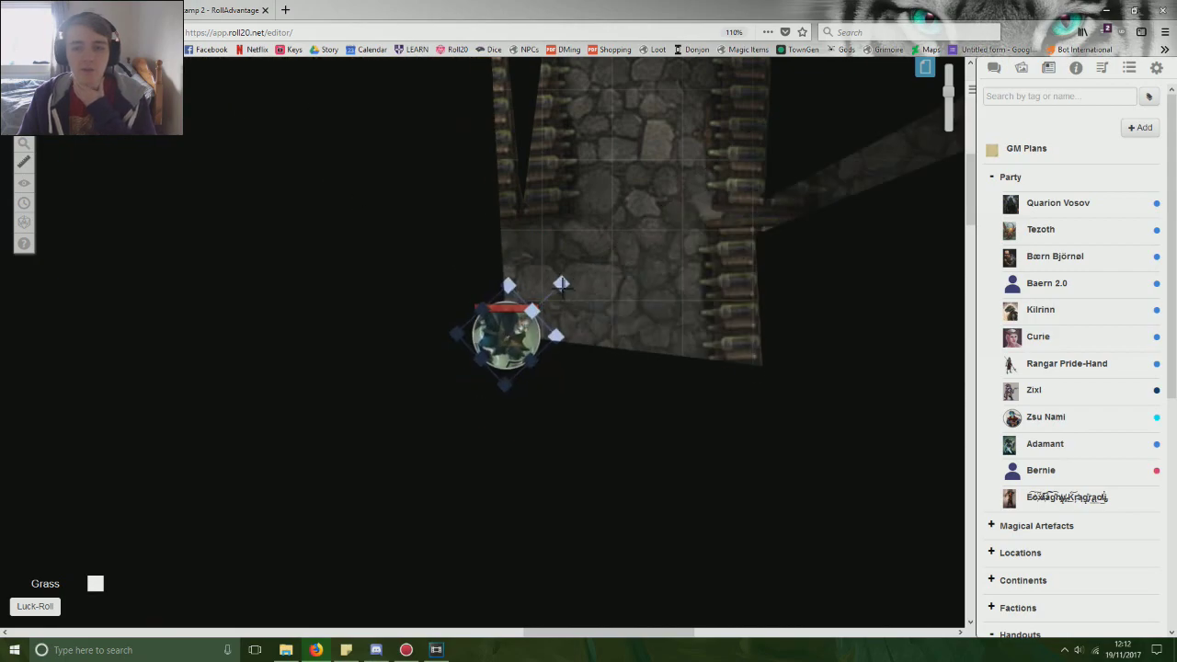
left_click_drag(561, 283, 506, 261)
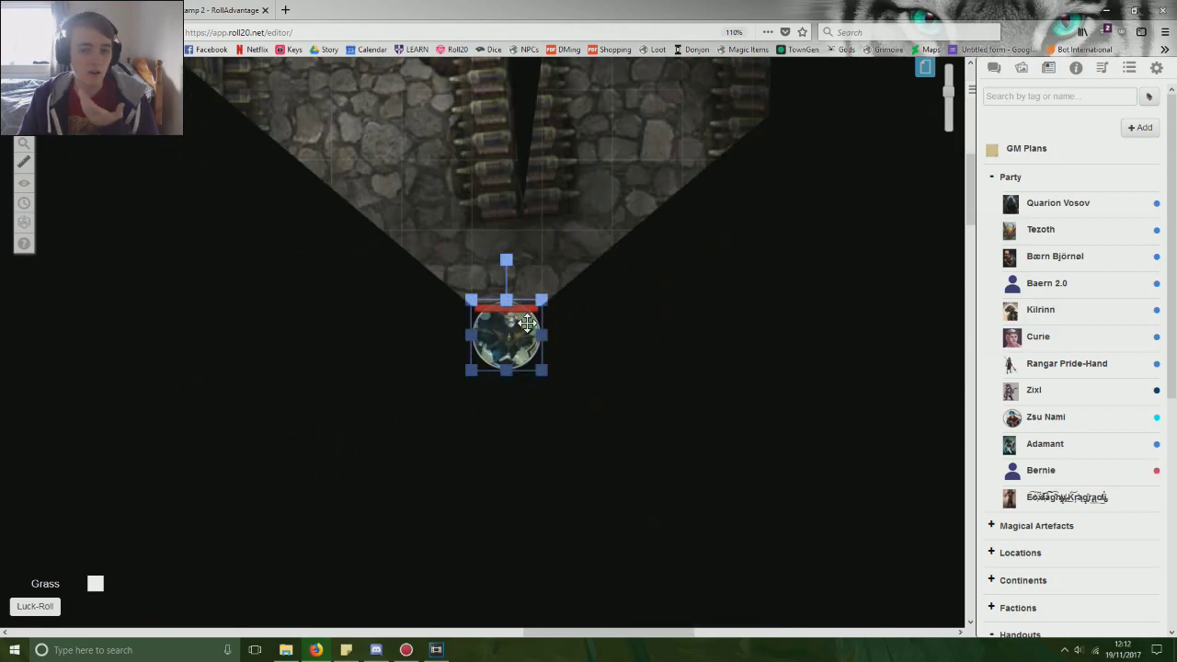
Step: Clear the Adamant token's sight angle, save, and move the token up between the wine racks
double_click(525, 324)
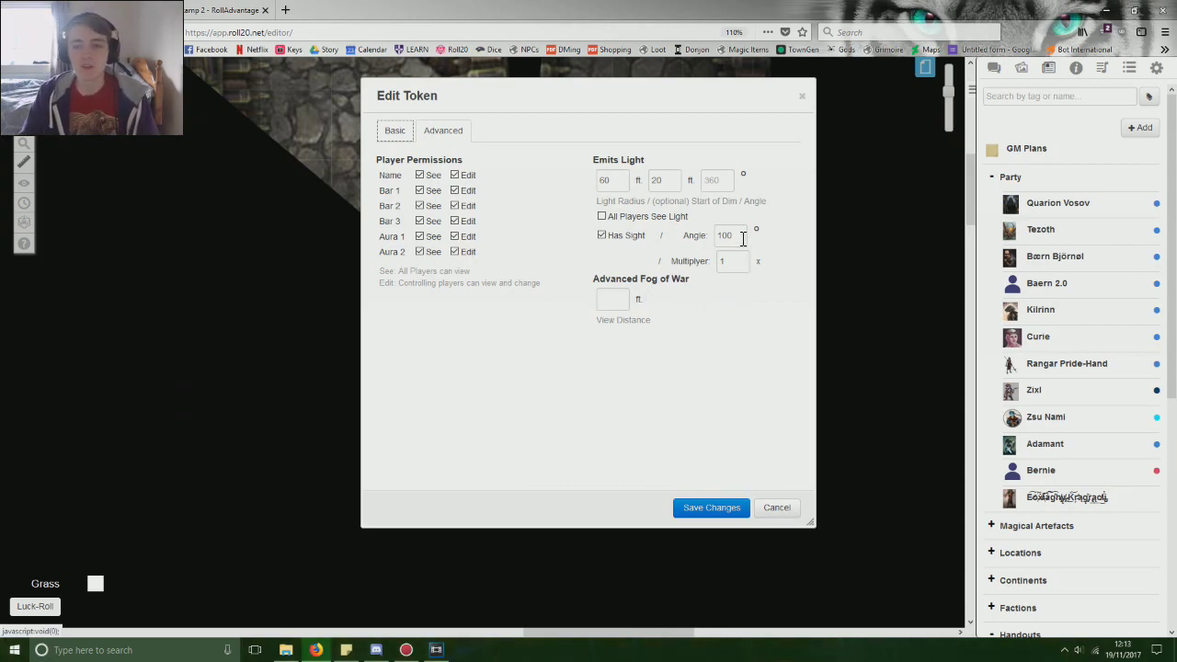
left_click_drag(742, 237, 709, 238)
key("BackSpace")
left_click(748, 301)
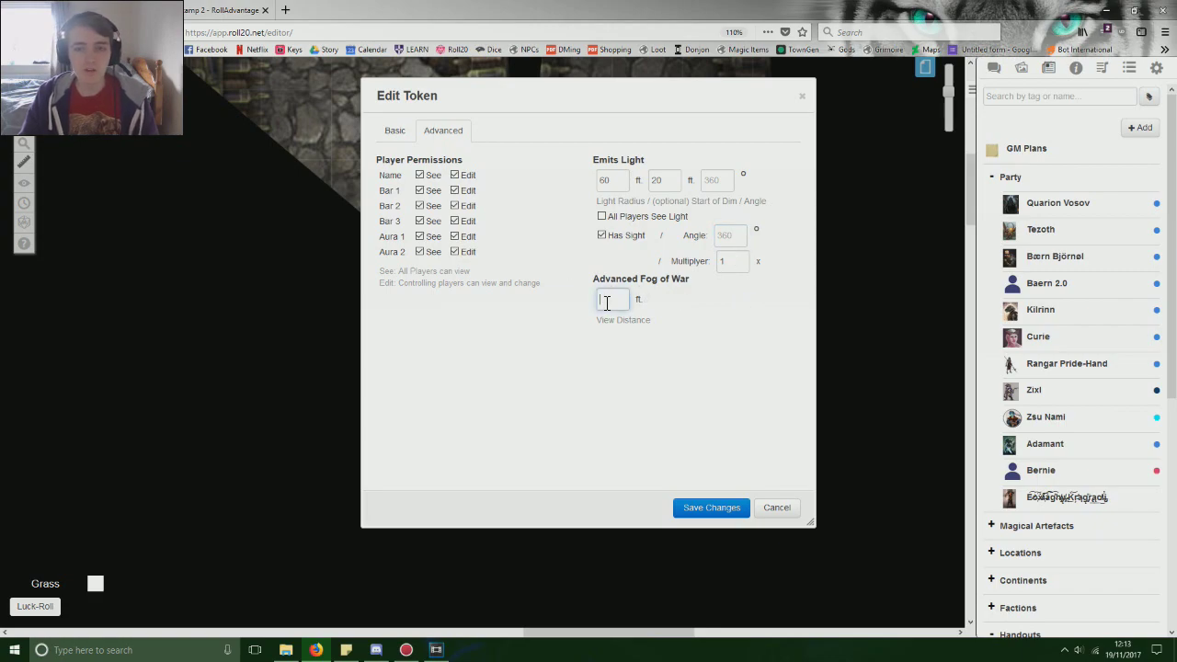
left_click(736, 511)
scroll(579, 293, "up", 3)
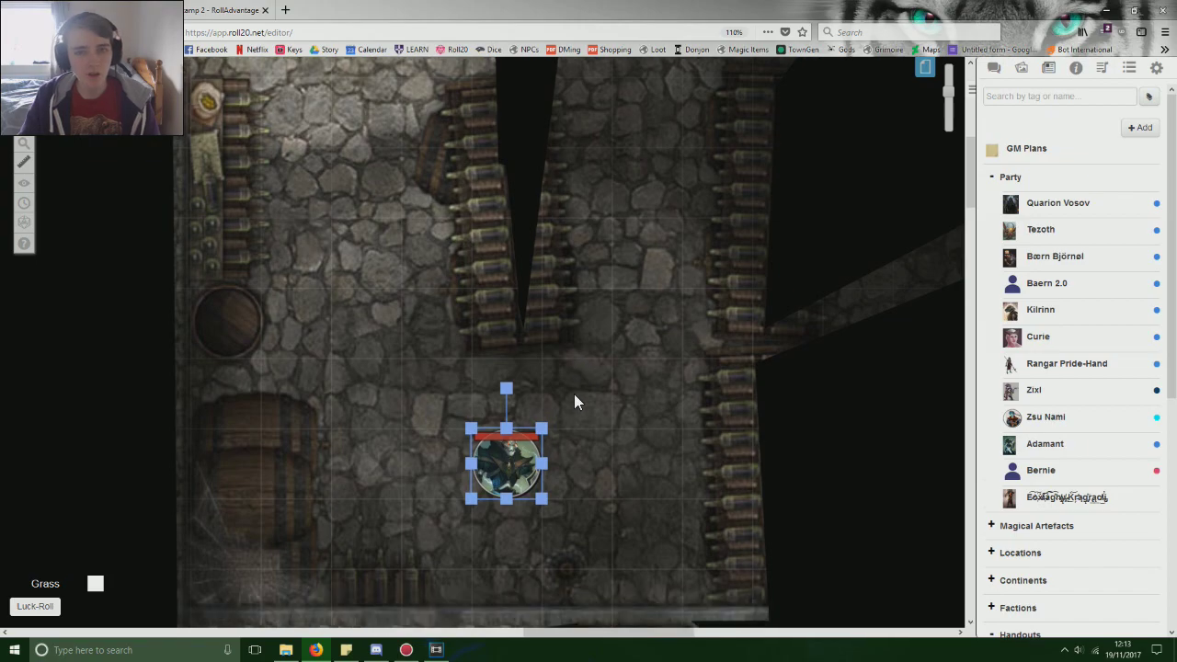
left_click_drag(508, 454, 365, 325)
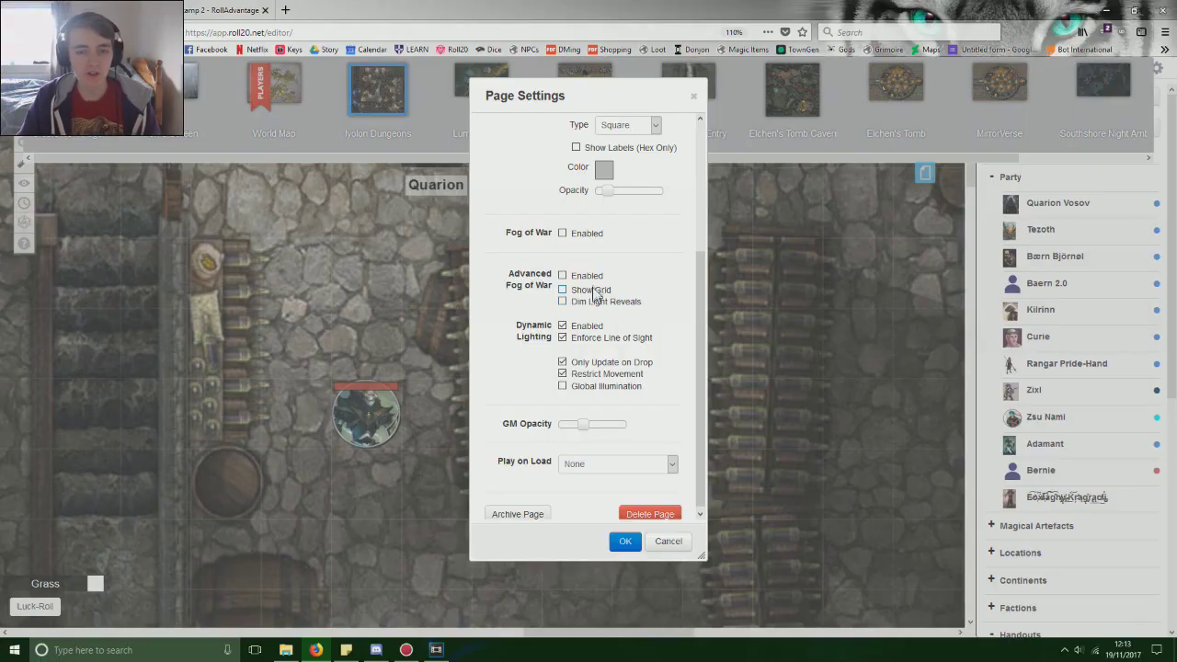
Step: Enable Advanced Fog of War in the page settings and apply the change
left_click(563, 275)
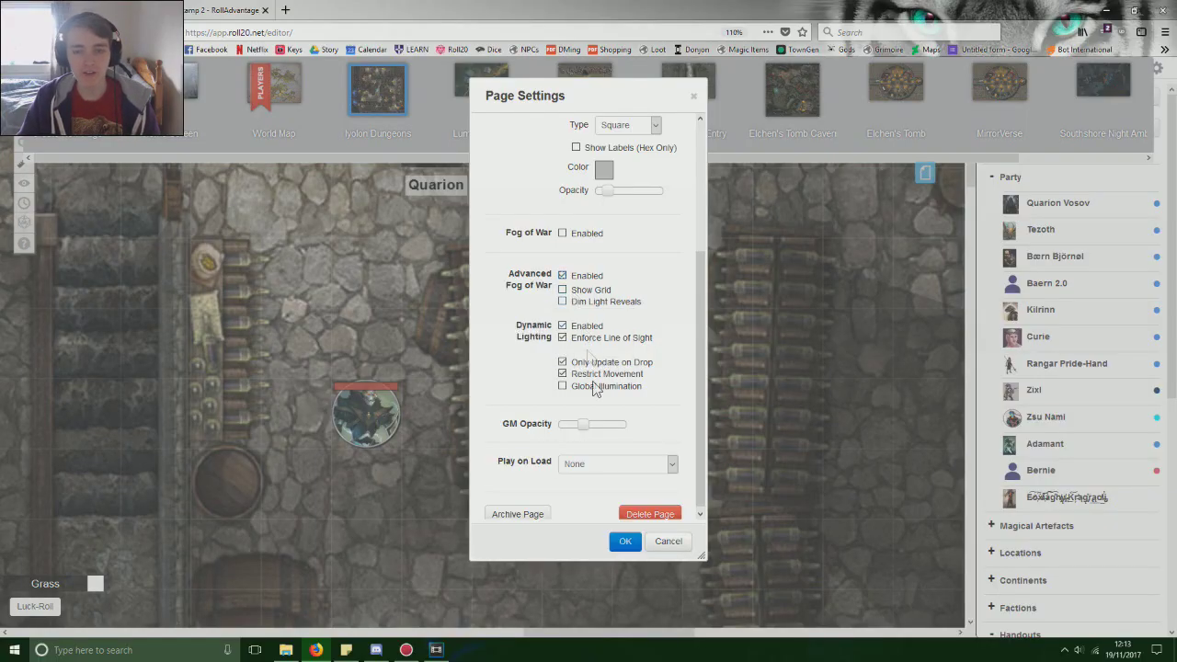
left_click(626, 541)
scroll(606, 368, "down", 3)
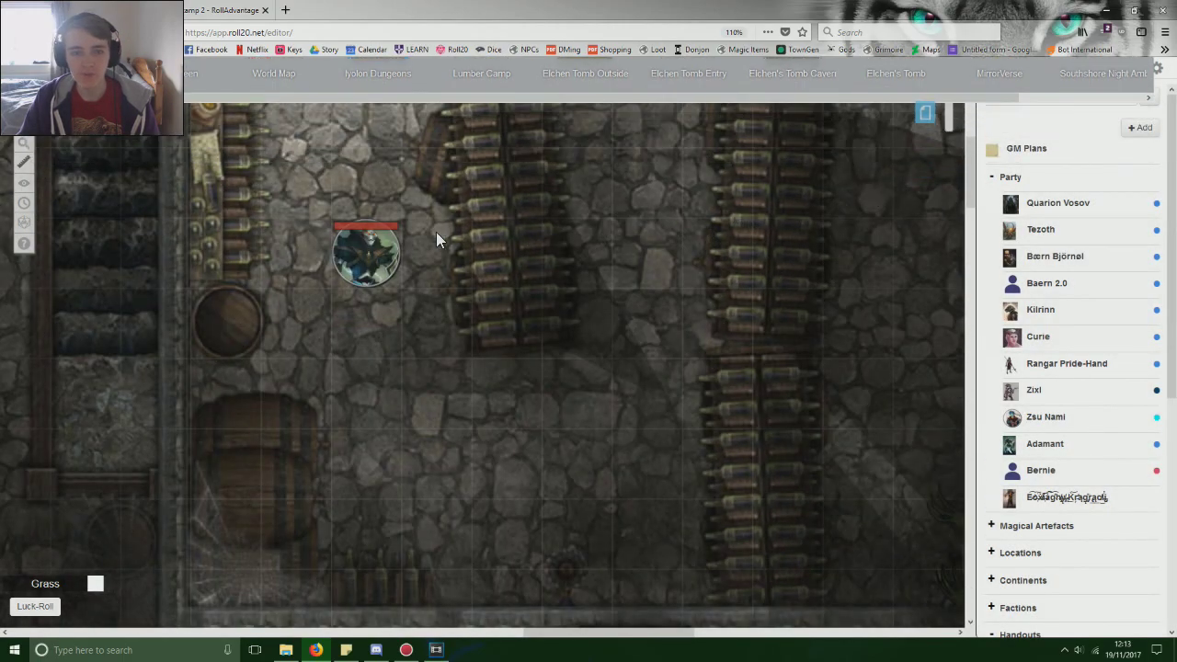
Step: Walk the Adamant token up from between the wine racks toward the Quarion token near the barrels
left_click(368, 253)
scroll(481, 310, "up", 3)
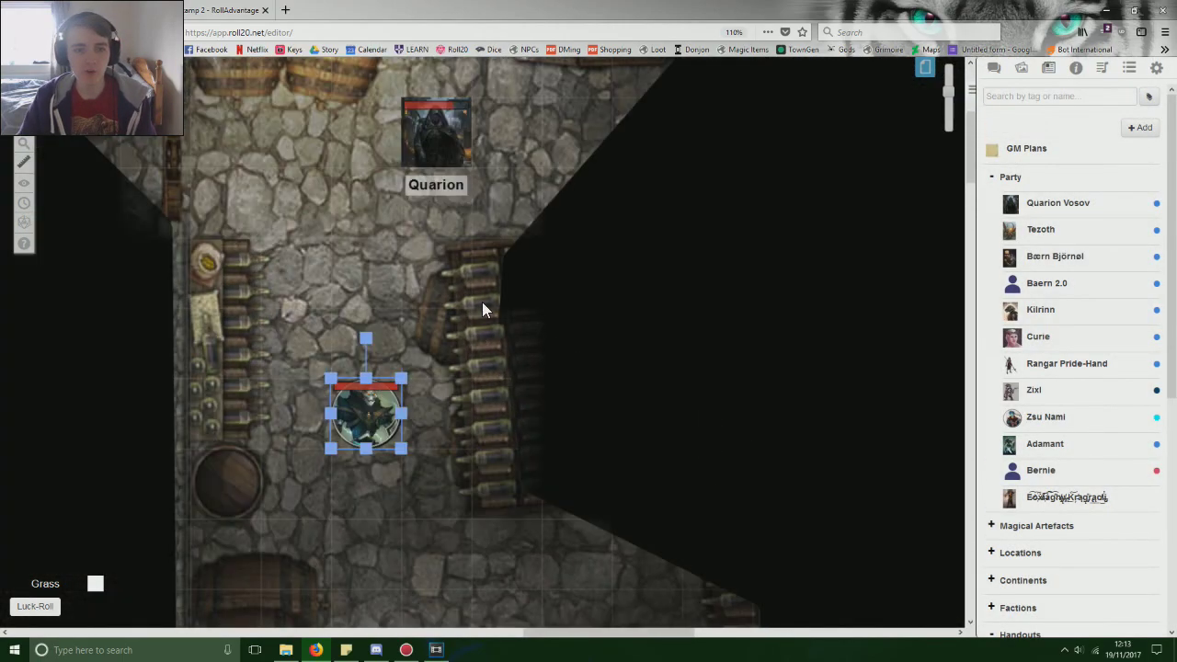
scroll(482, 308, "up", 2)
key("Up")
key("Up")
key("Up")
key("Up")
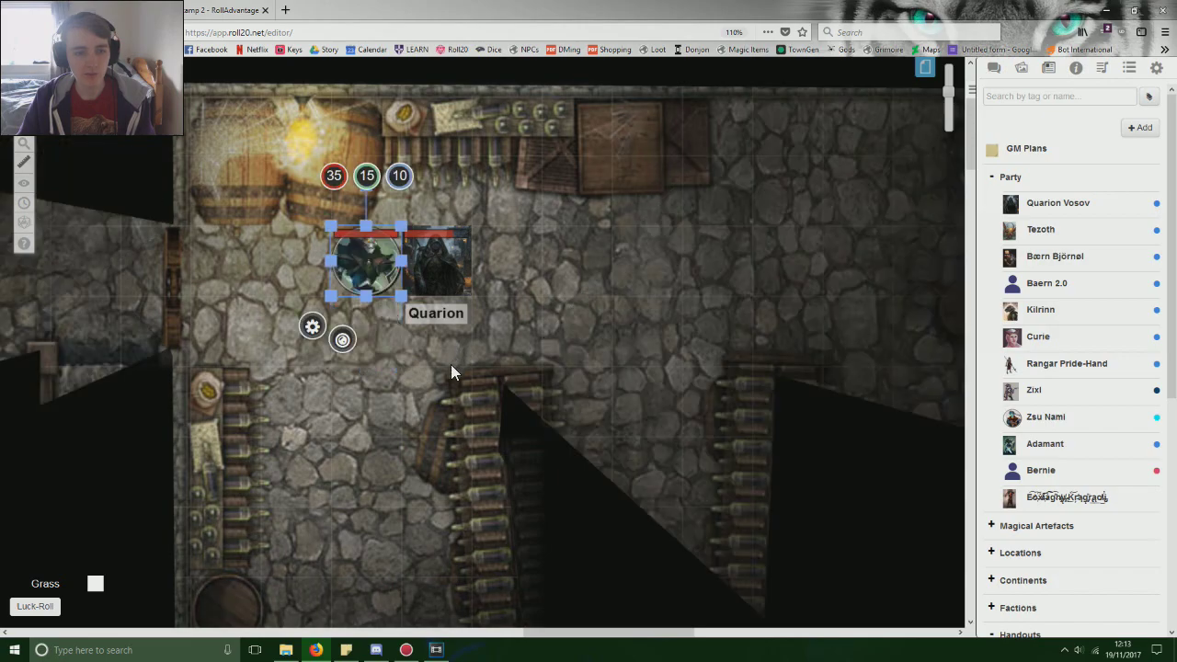
Step: Walk the Adamant token six squares down from the Quarion token, past the wine racks
key("Down")
key("Down")
key("Down")
key("Down")
key("Down")
key("Down")
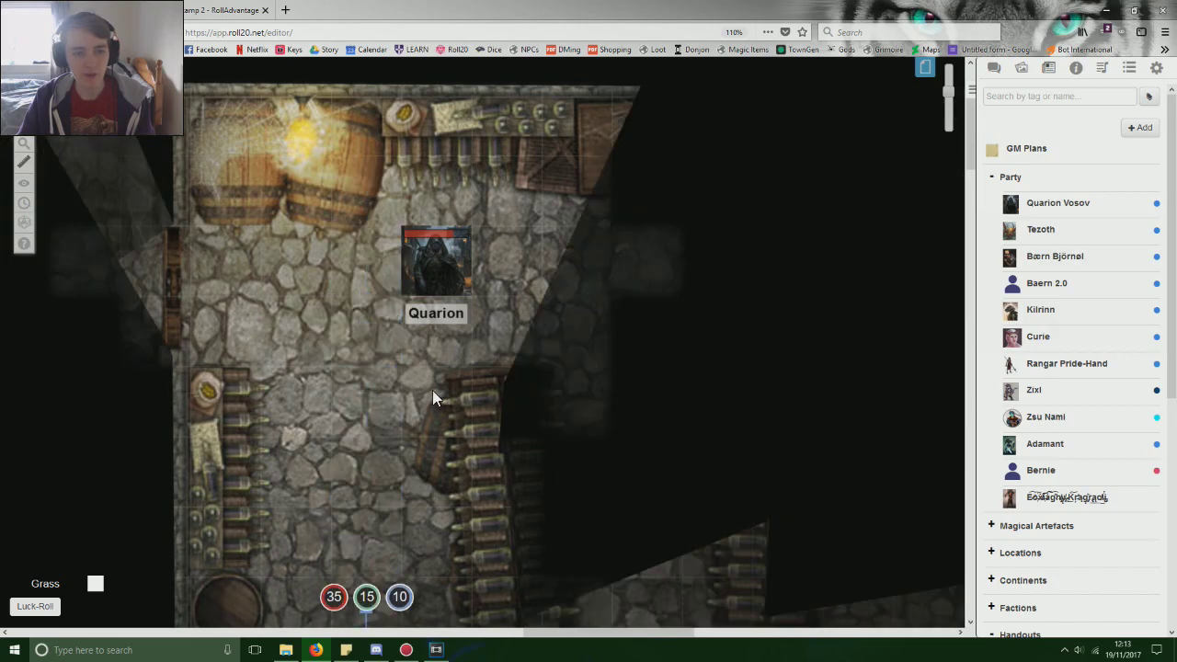
Step: Walk the Adamant token back up between the wine racks and left to the door beside the staircase
scroll(325, 367, "left", 4)
scroll(493, 360, "down", 3)
key("Up")
key("Up")
key("Up")
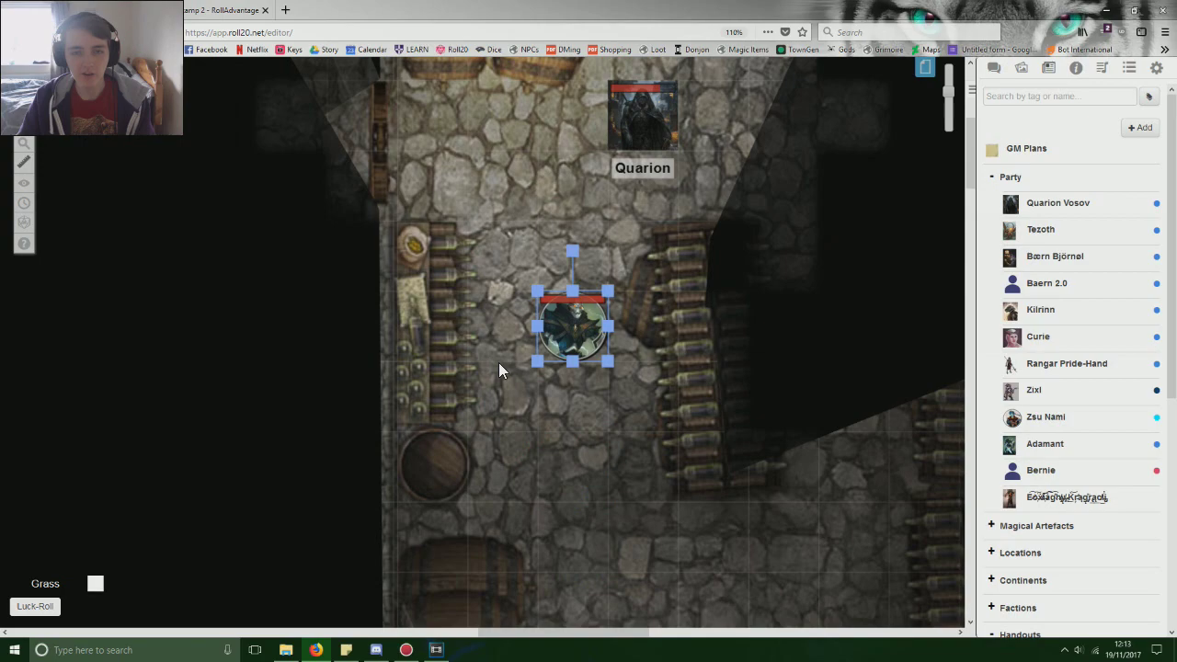
key("Up")
key("Up")
key("Left")
key("Left")
key("Up")
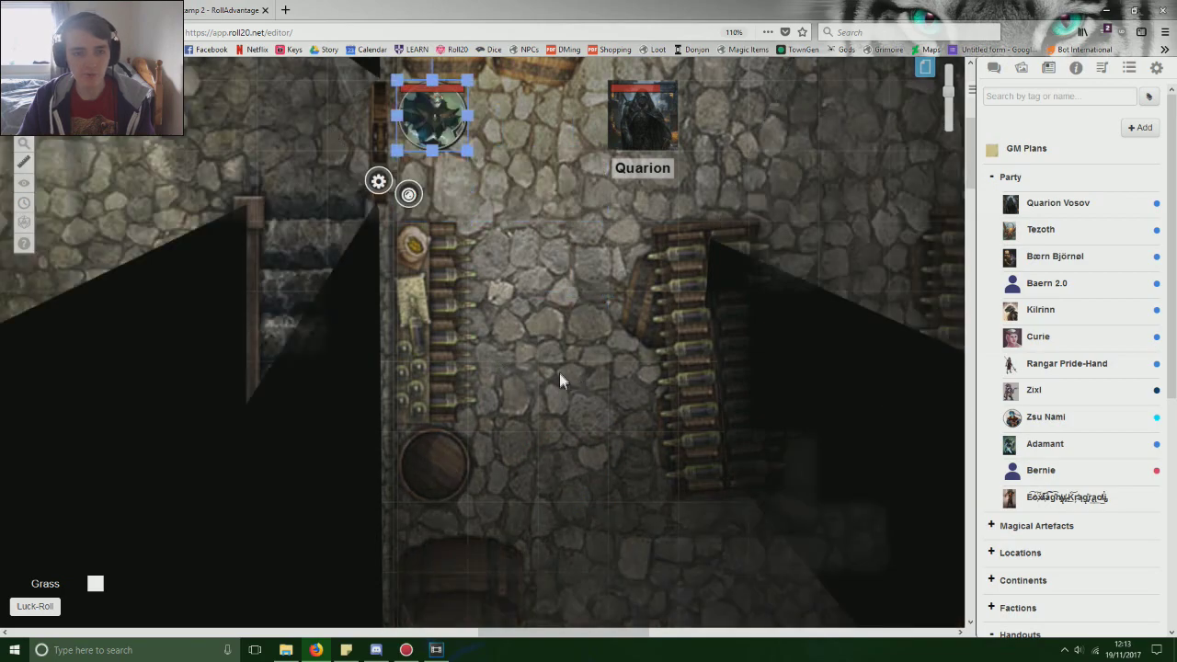
Step: Walk the Adamant token two squares left through the door and four squares right, back into the wine rack room
key("Left")
key("Left")
key("Right")
key("Right")
key("Right")
key("Right")
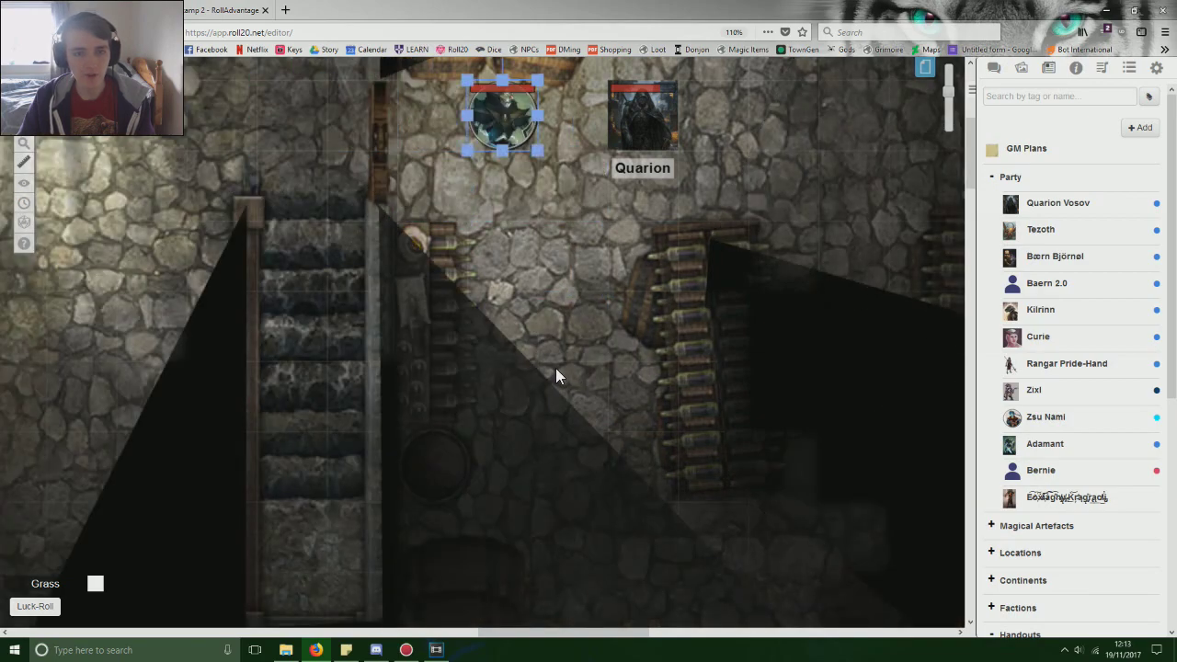
Step: Walk the Adamant token six squares down past the wine racks and inspect the explored area beyond the door
key("Down")
key("Down")
key("Down")
key("Down")
key("Down")
key("Down")
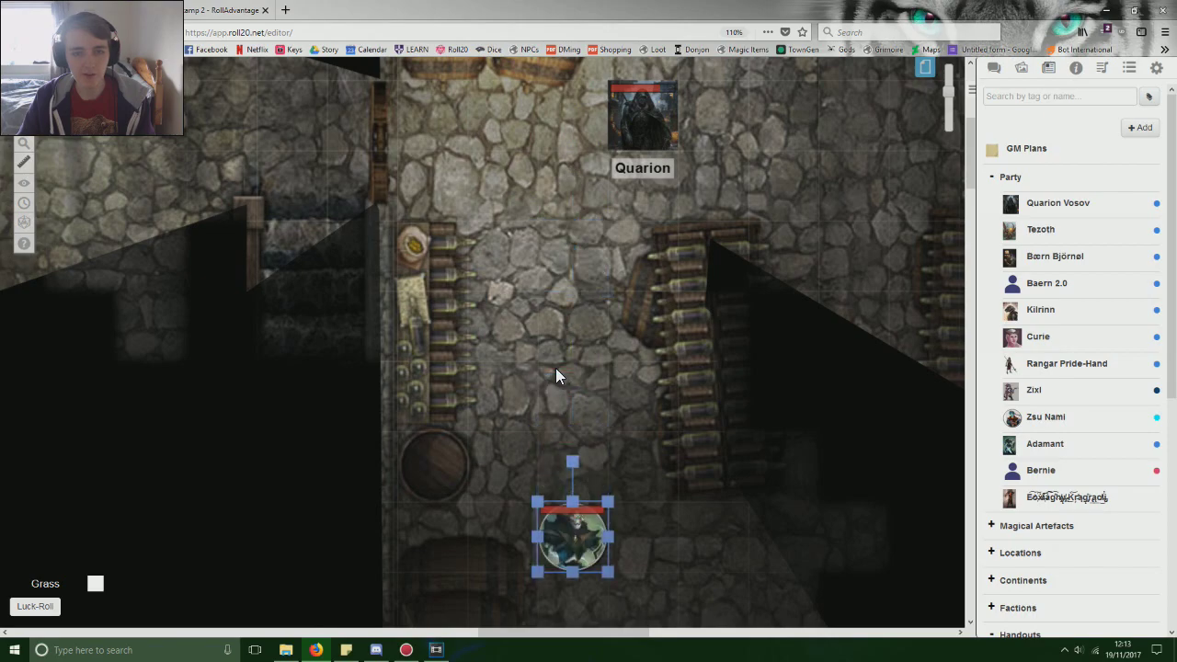
middle_click(553, 280)
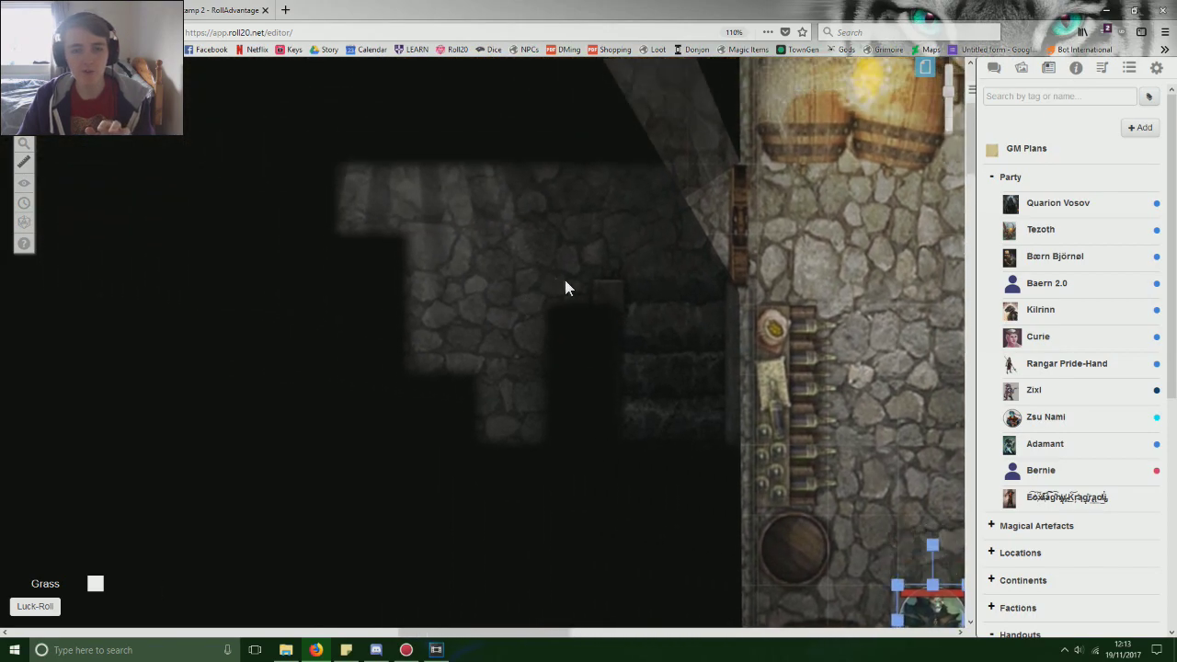
Step: Walk the Adamant token four squares right and down to the doorway in the wine cellar's lower wall
middle_click(572, 282)
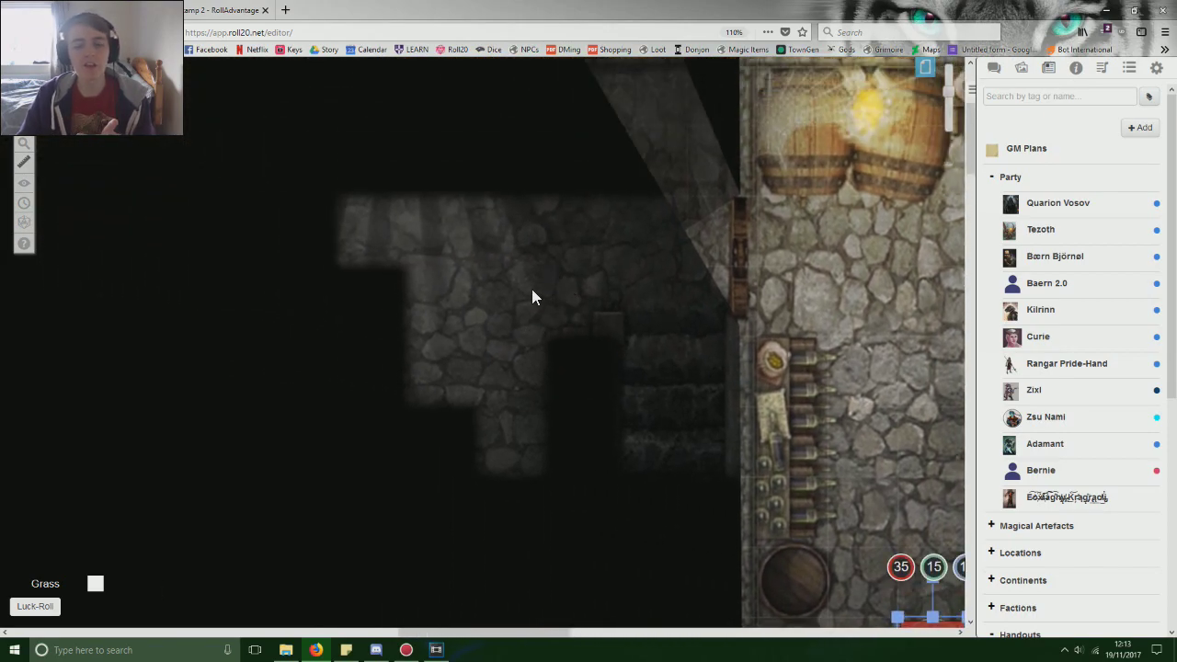
middle_click(528, 293)
middle_click(625, 357)
key("Down")
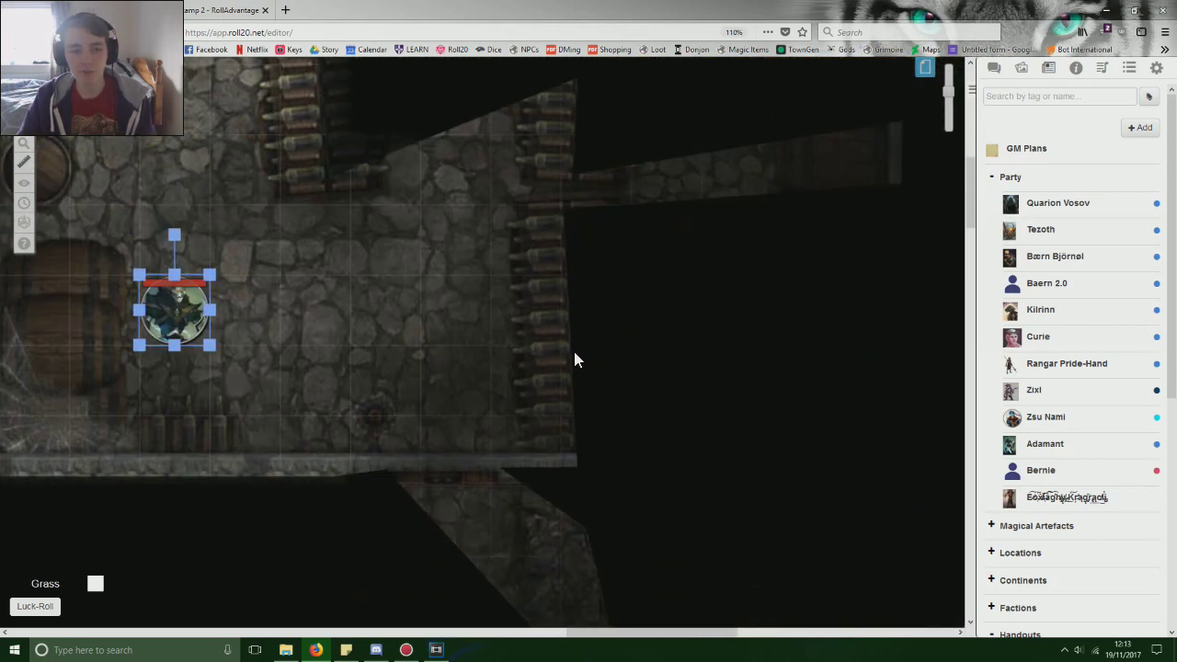
key("Right")
key("Right")
key("Right")
key("Right")
scroll(529, 352, "down", 3)
key("Down")
key("Down")
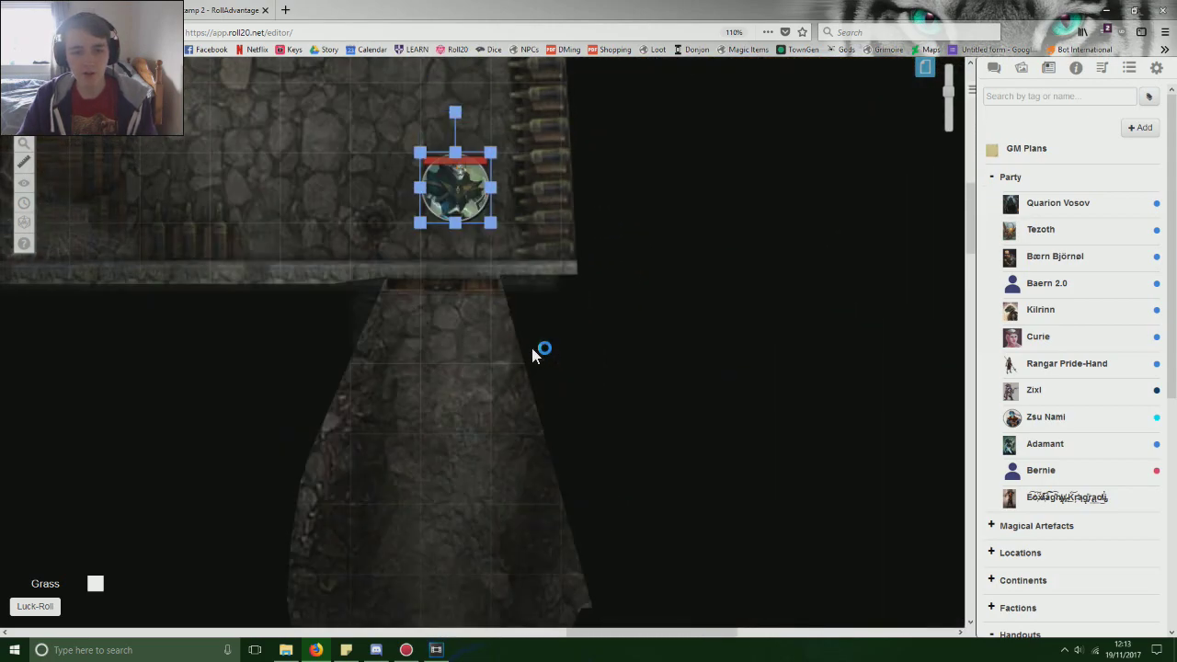
Step: Walk the Adamant token down through the doorway and along the rocky passage
scroll(531, 349, "down", 2)
key("Down")
key("Down")
scroll(544, 327, "down", 4)
key("Down")
key("Down")
key("Down")
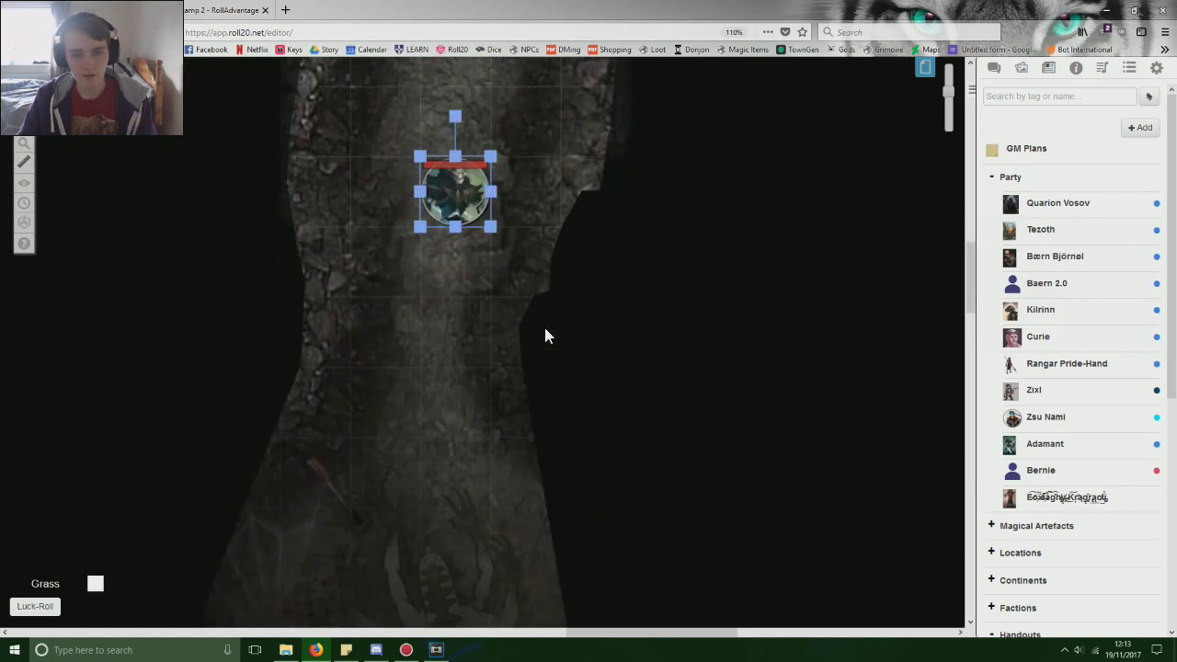
Step: Walk the Adamant token six squares farther down into the cavern, onto the many-armed figure beside the cobweb
key("Down")
key("Down")
key("Down")
scroll(544, 327, "down", 1)
scroll(545, 327, "down", 1)
key("Down")
key("Down")
key("Down")
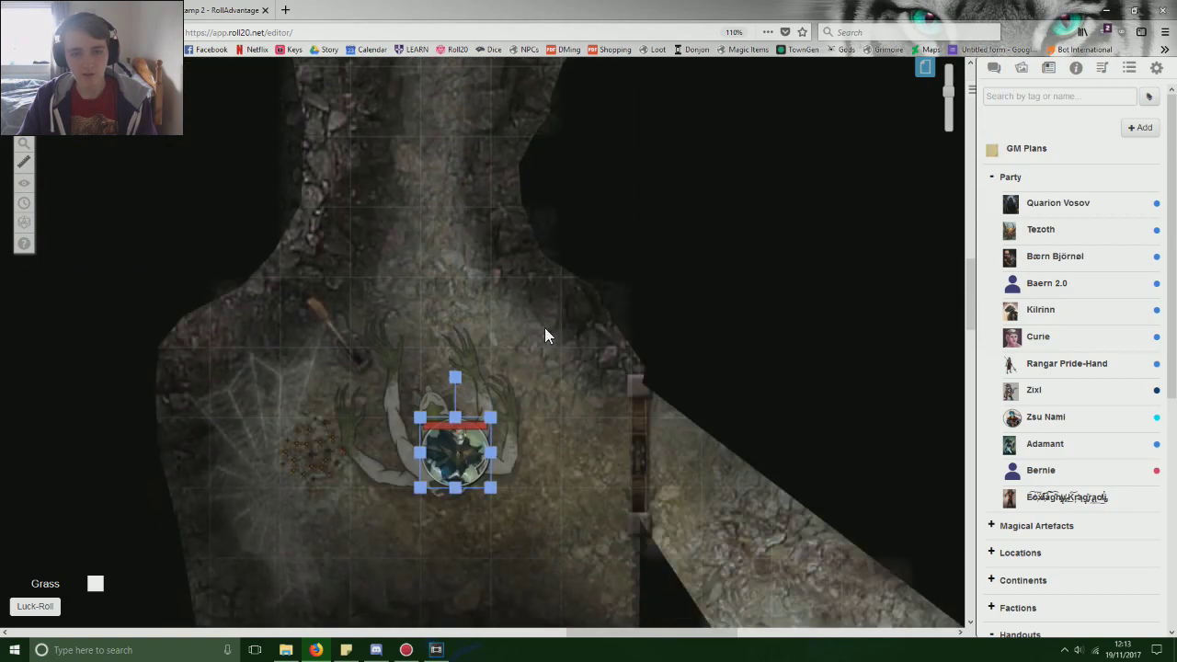
Step: Examine the explored areas across the whole dungeon map, from the wine cellar to the cavern
scroll(545, 323, "up", 4)
scroll(543, 317, "up", 5)
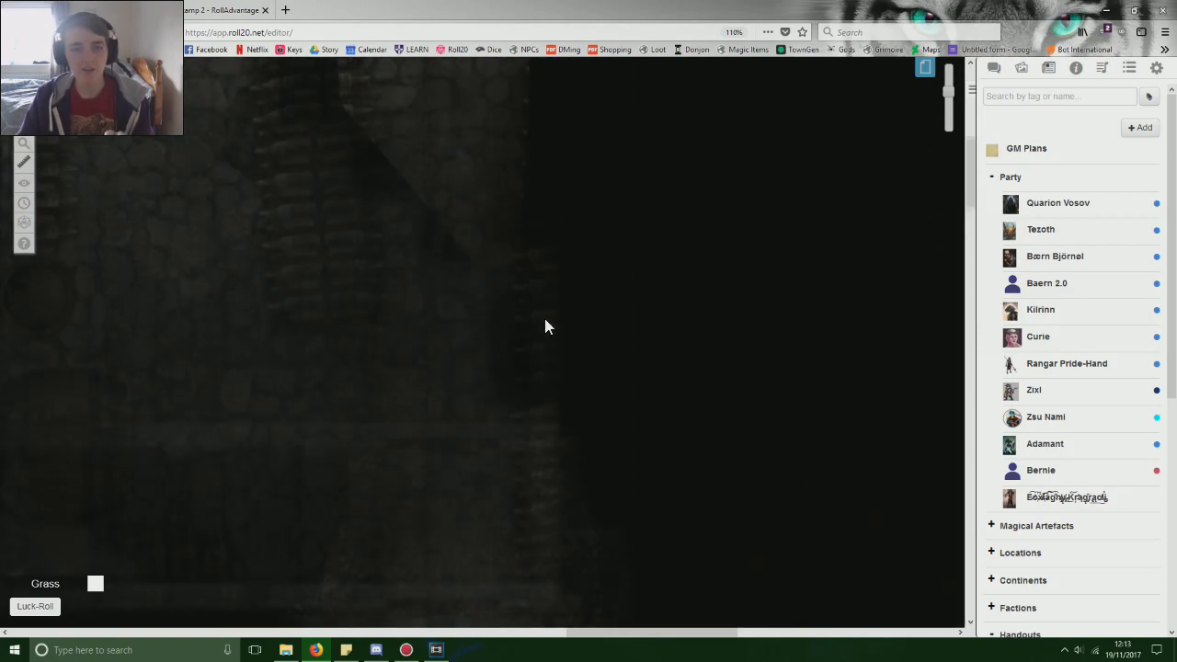
scroll(394, 294, "left", 4)
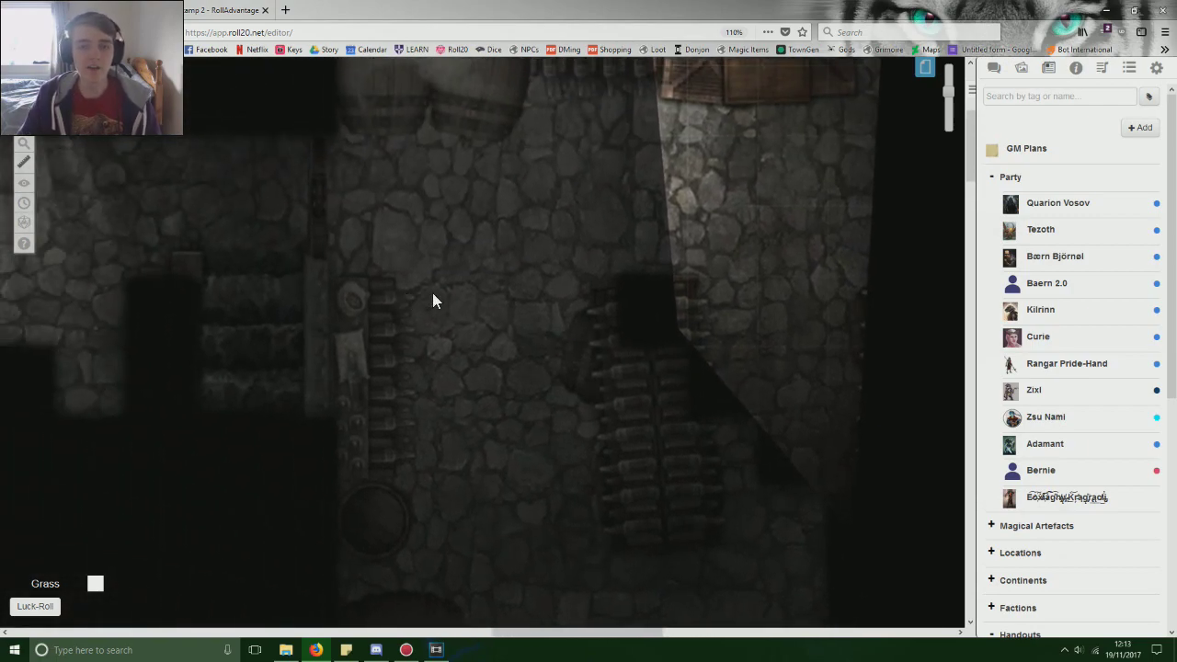
scroll(432, 299, "down", 4)
scroll(492, 338, "down", 5)
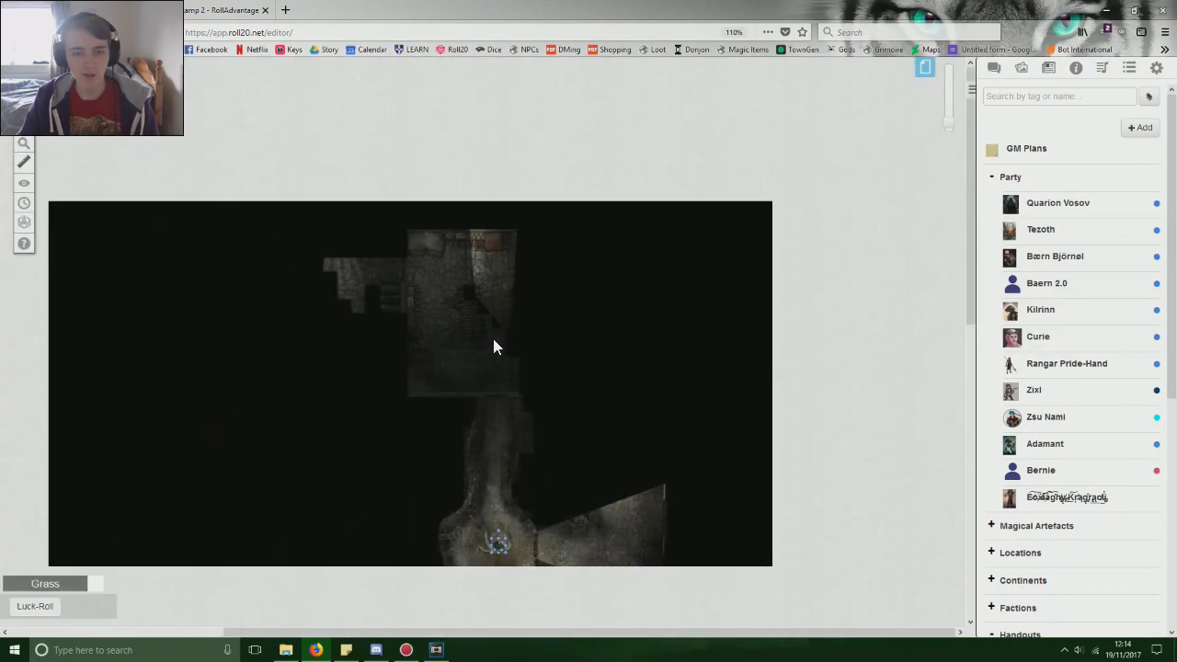
key("alt")
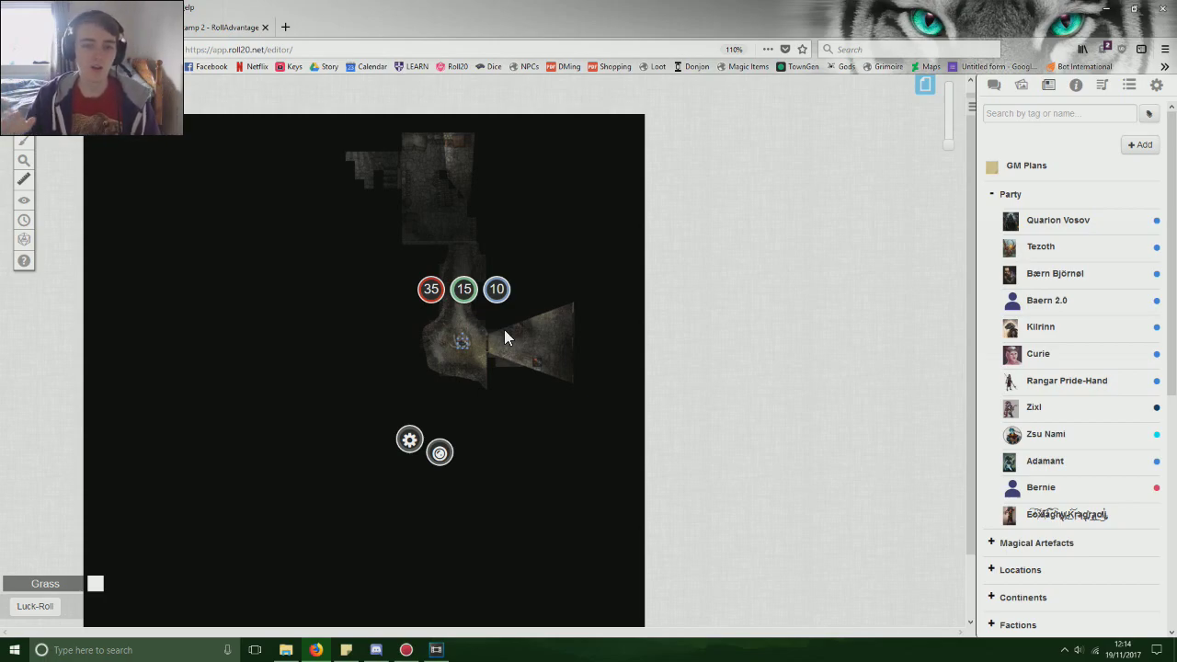
key("alt")
Step: Walk the Adamant token up from the many-armed figure in the cavern toward the rocky passage
scroll(504, 329, "up", 7)
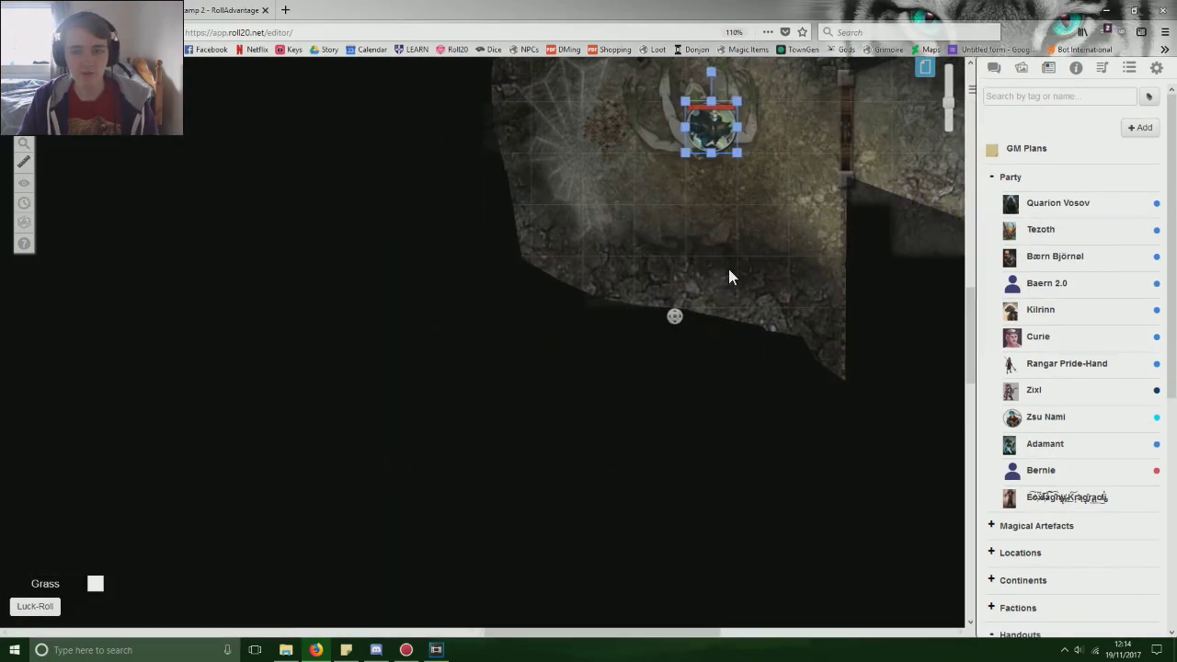
scroll(728, 269, "up", 3)
scroll(555, 357, "up", 1)
key("Up")
key("Up")
key("Up")
key("Up")
key("Up")
key("Up")
key("Up")
key("Up")
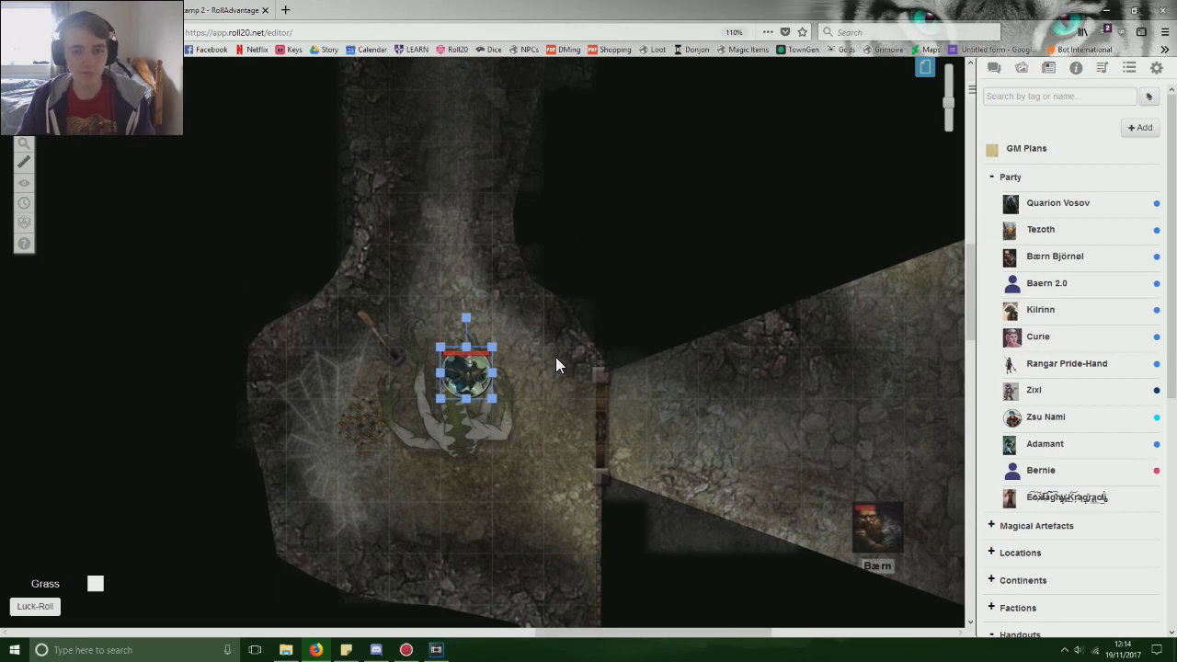
Step: Walk the Adamant token up the rocky passage and through the doorway into the wine cellar
scroll(555, 357, "up", 2)
scroll(558, 363, "up", 4)
key("Up")
key("Up")
key("Up")
key("Up")
key("Up")
key("Up")
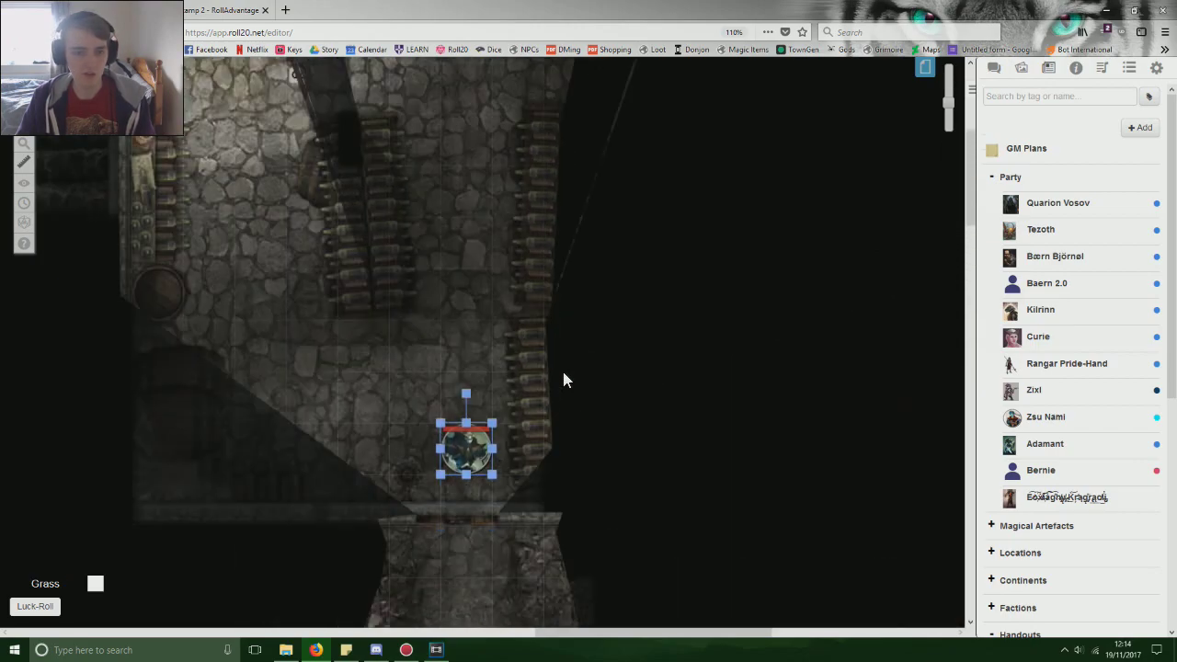
Step: Walk the Adamant token up between the wine racks and four squares right at the cellar's upper end
key("Up")
key("Up")
key("Up")
key("Up")
key("Up")
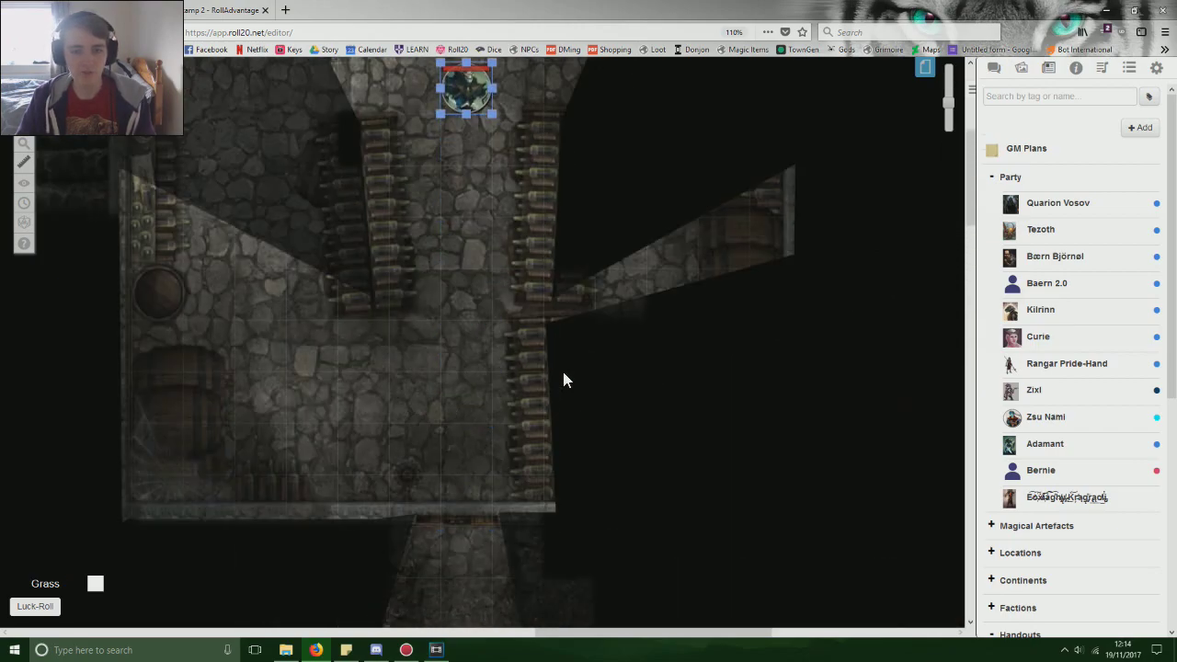
scroll(563, 373, "up", 2)
key("Up")
key("Right")
key("Right")
key("Right")
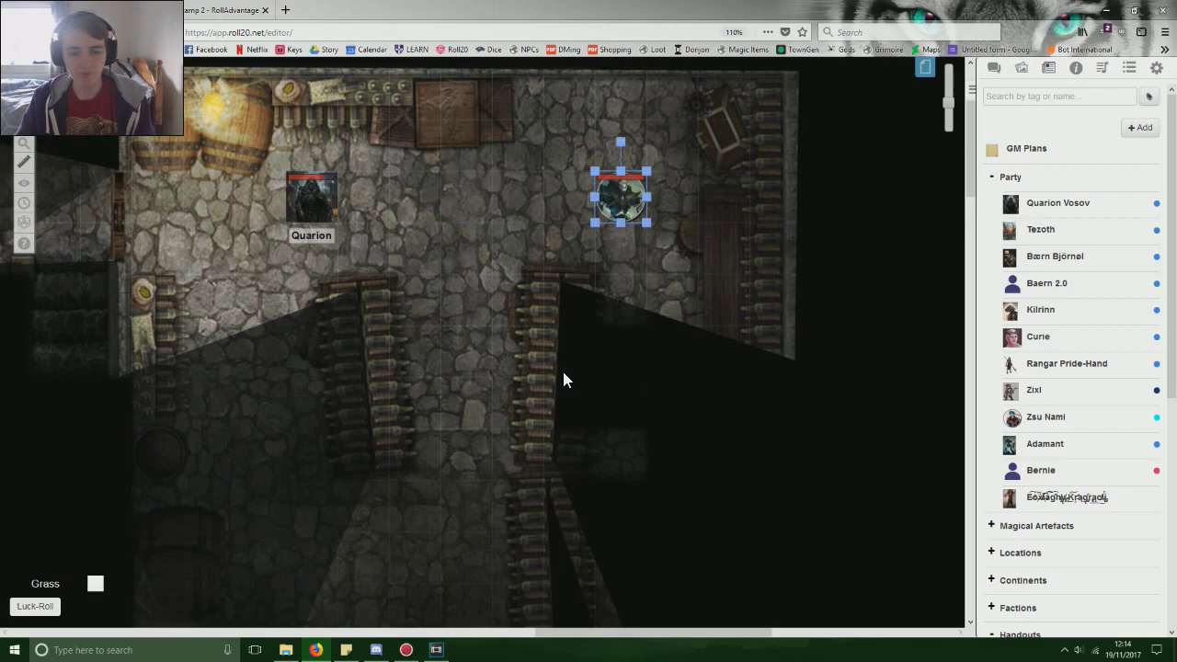
key("Right")
Step: Walk the Adamant token down the far aisle past the large barrels and inspect the explored area there
key("Down")
key("Down")
key("Down")
key("Down")
scroll(557, 395, "down", 2)
key("Down")
key("Down")
key("Down")
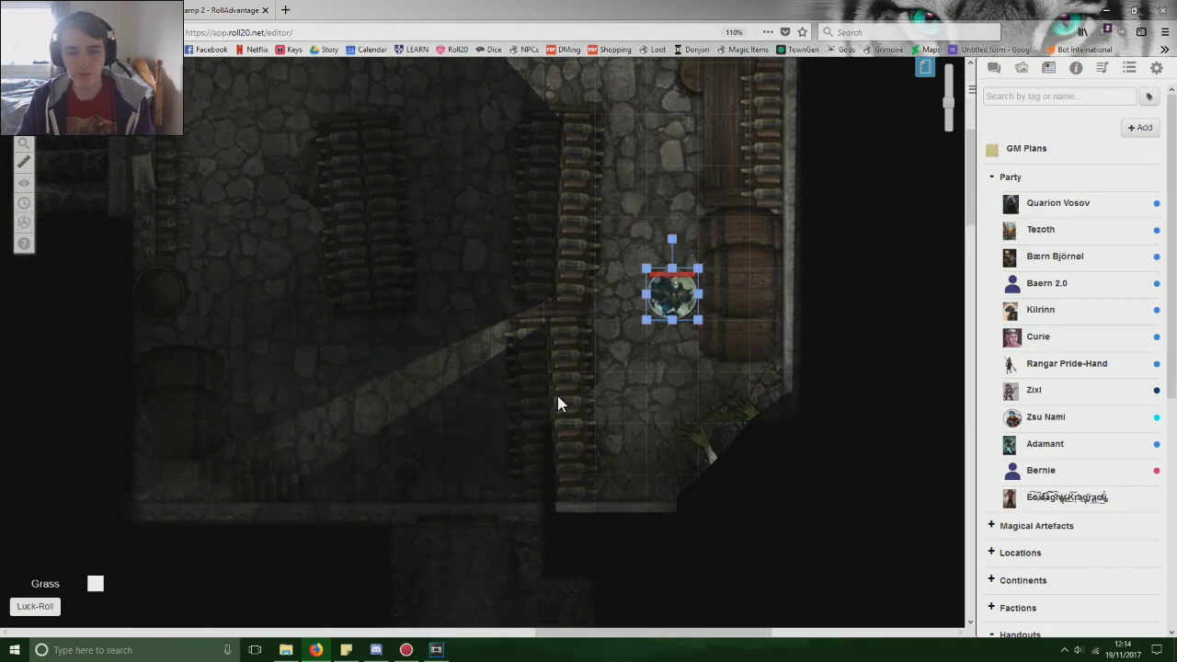
key("Down")
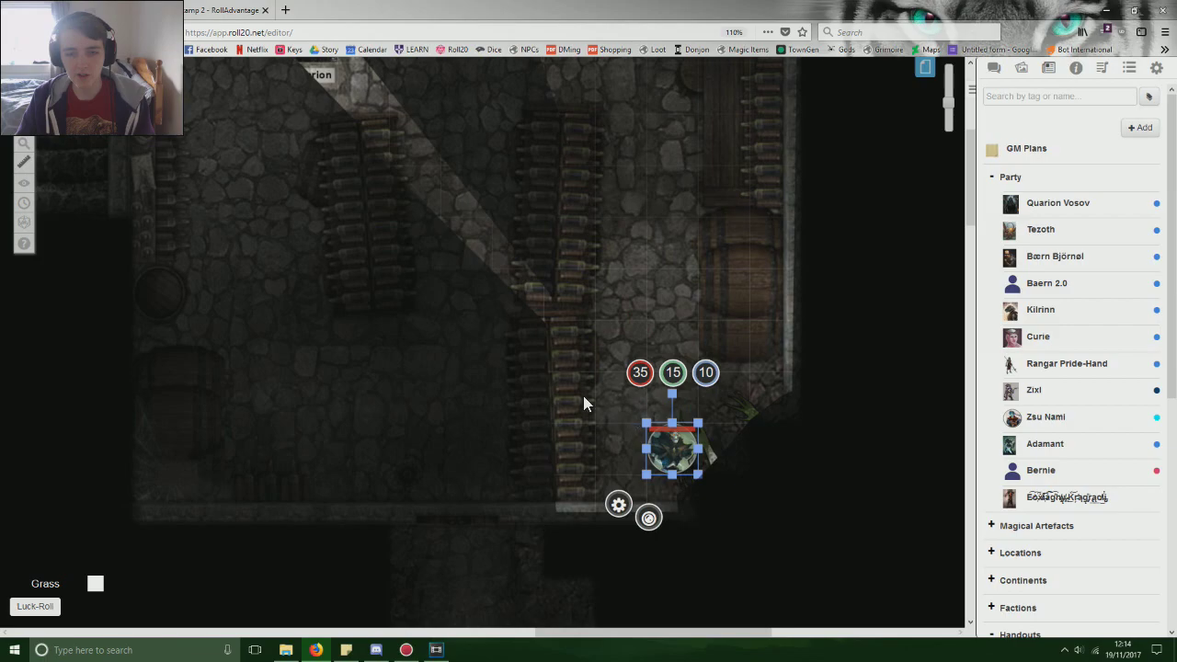
middle_click(563, 494)
scroll(597, 441, "down", 5)
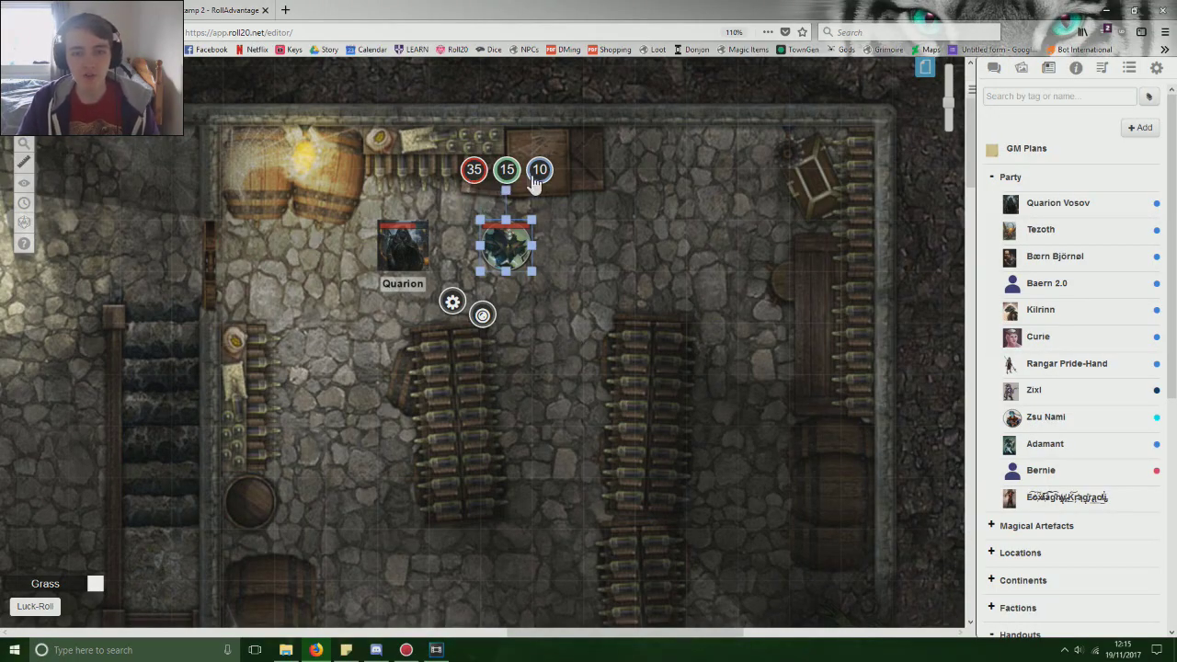
Step: Review the Adamant token's advanced light, sight and fog settings, leaving without saving
left_click(584, 245)
double_click(501, 247)
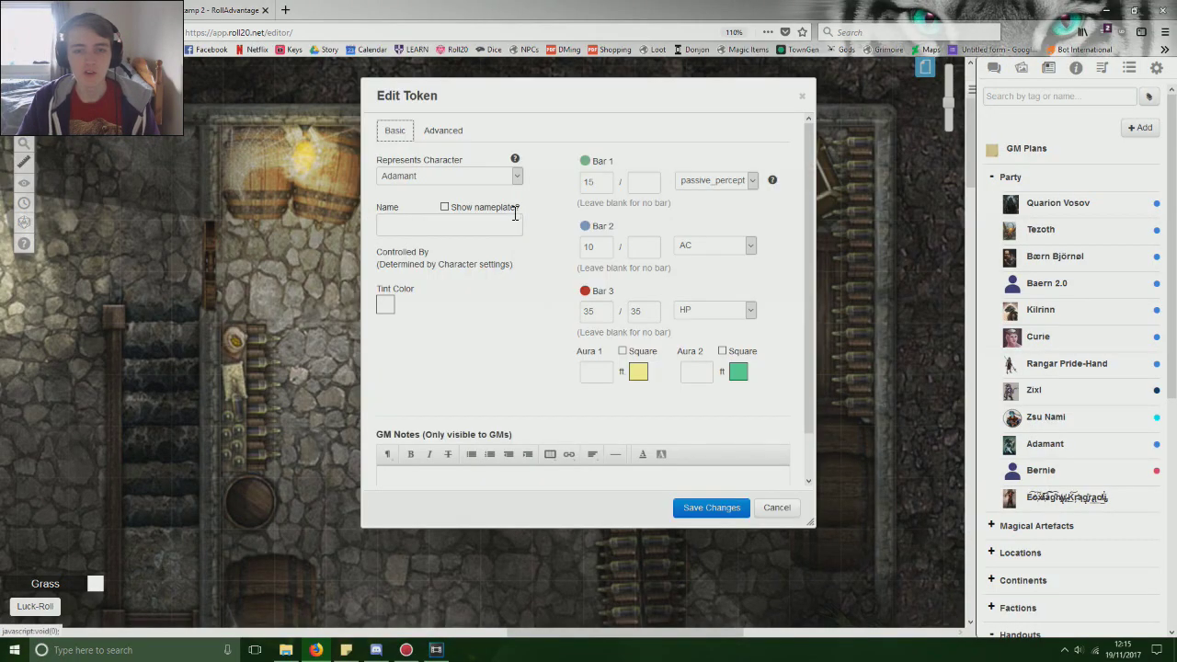
left_click(445, 131)
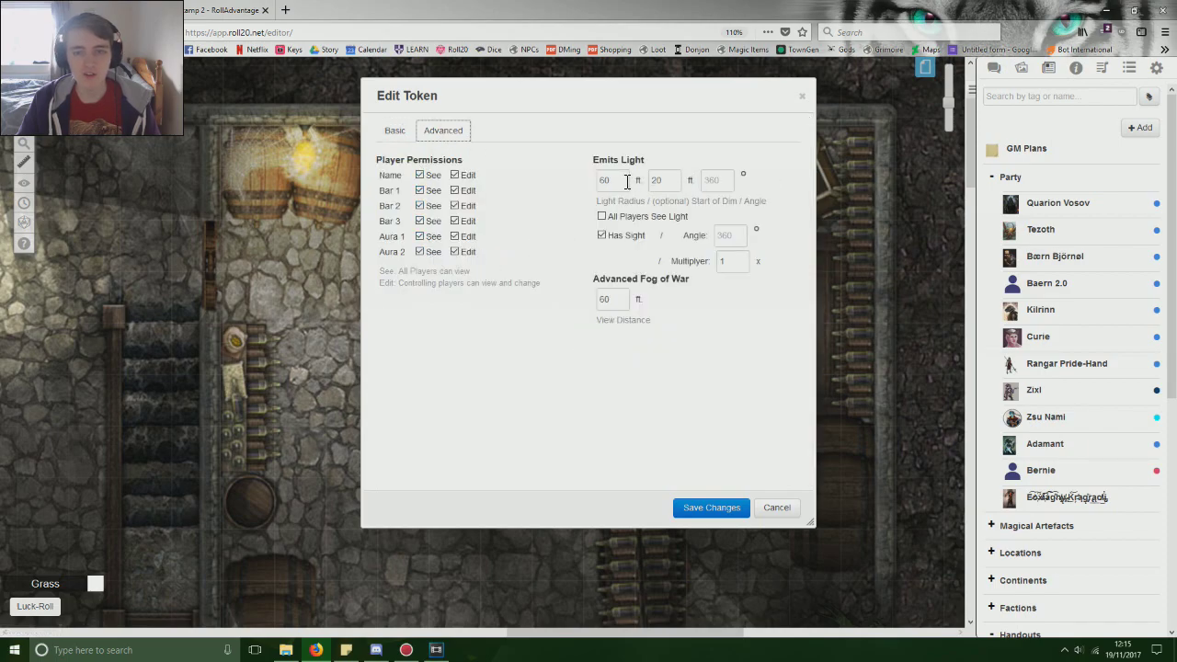
left_click(774, 507)
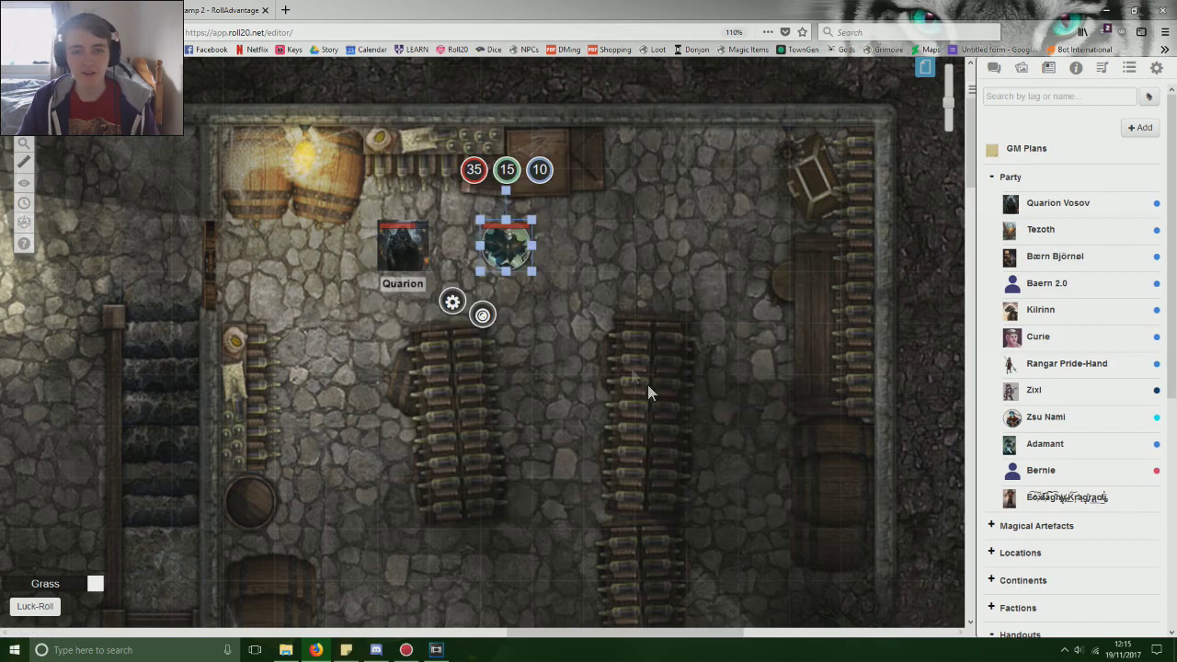
left_click(593, 307)
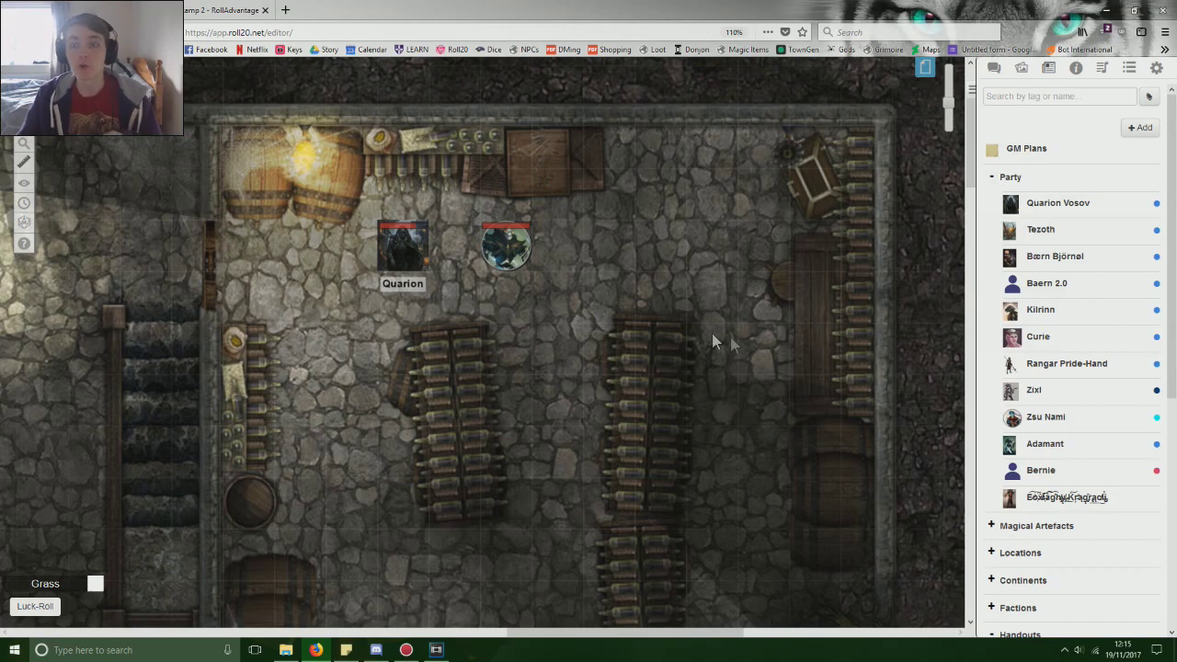
Step: Set the Adamant token on the map as the Adamant character's default token and save the character
left_click(1046, 450)
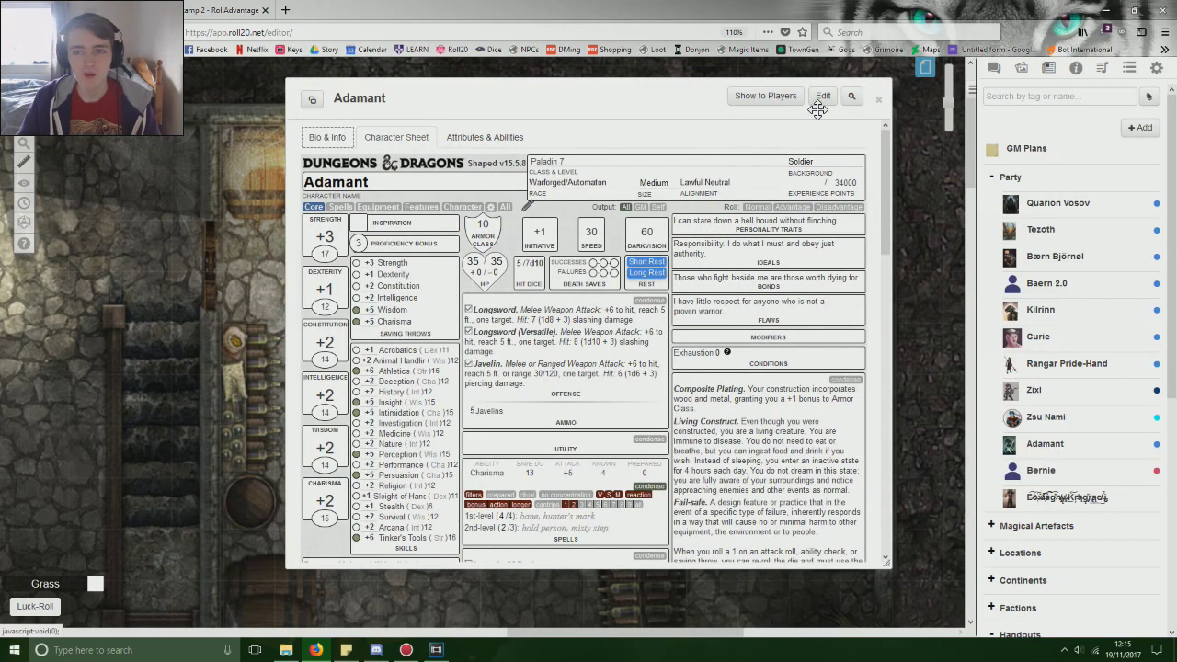
left_click(823, 97)
left_click_drag(517, 118, 715, 126)
left_click(507, 245)
scroll(740, 489, "down", 1)
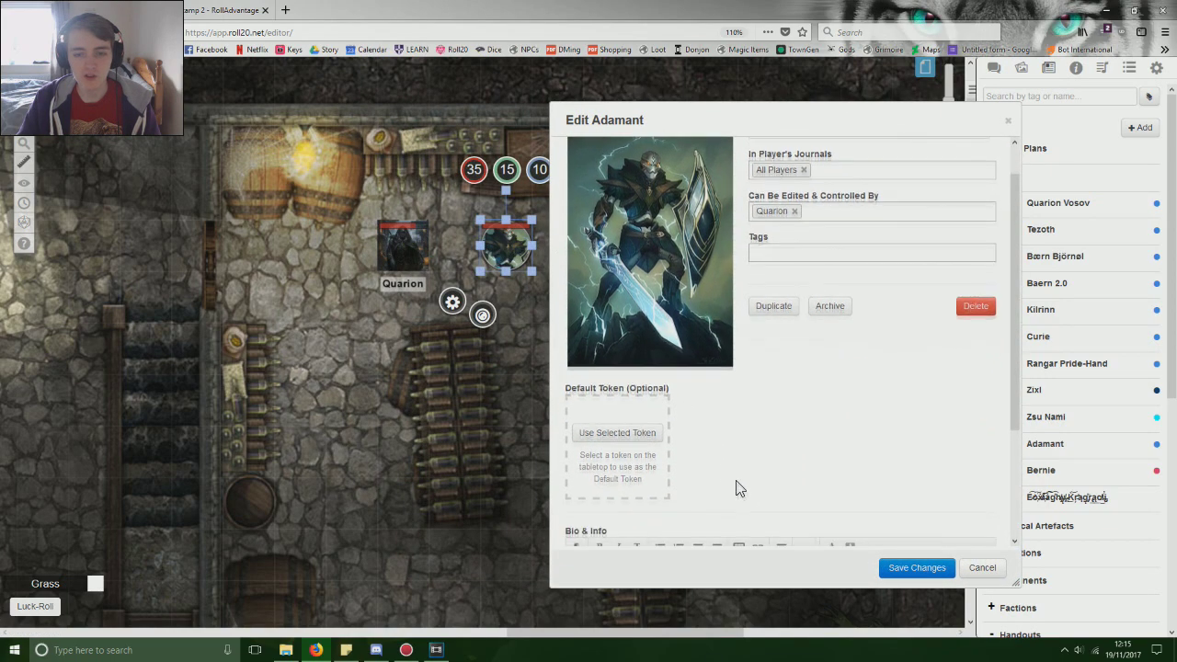
left_click(631, 415)
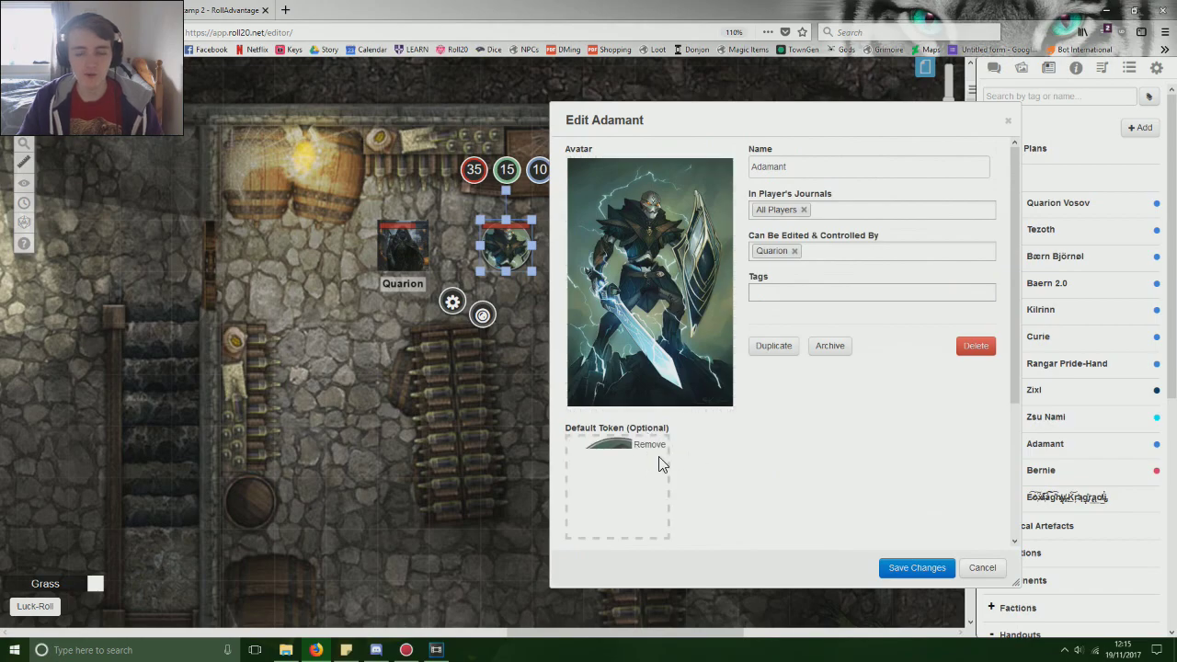
scroll(659, 462, "down", 1)
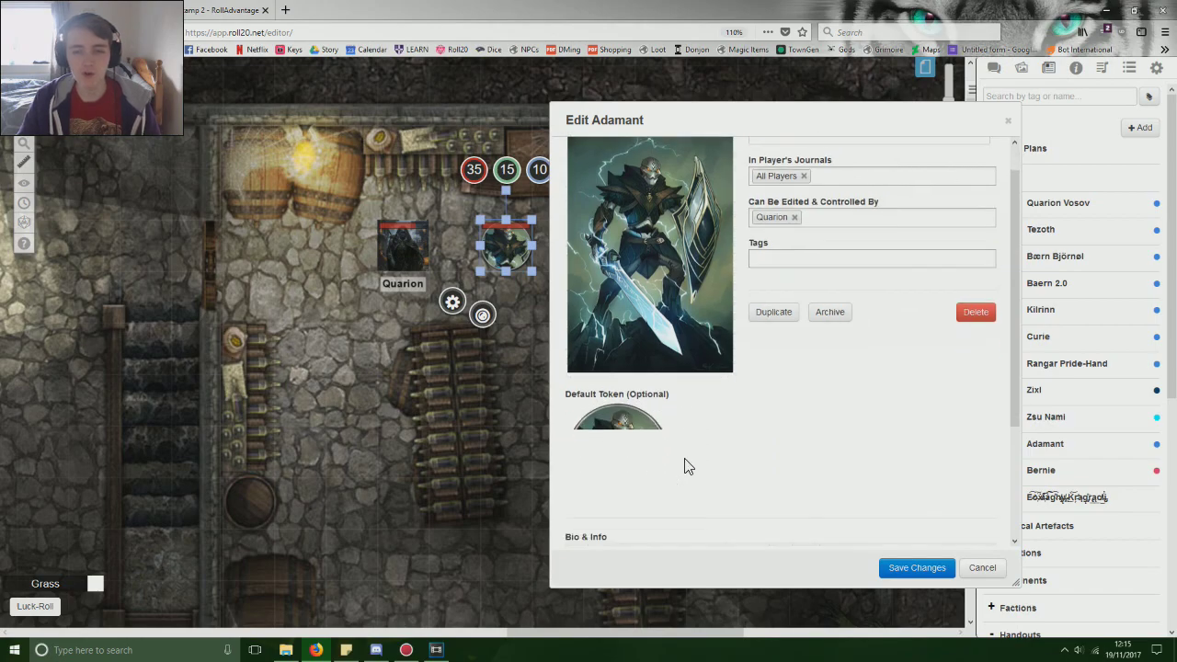
left_click(894, 569)
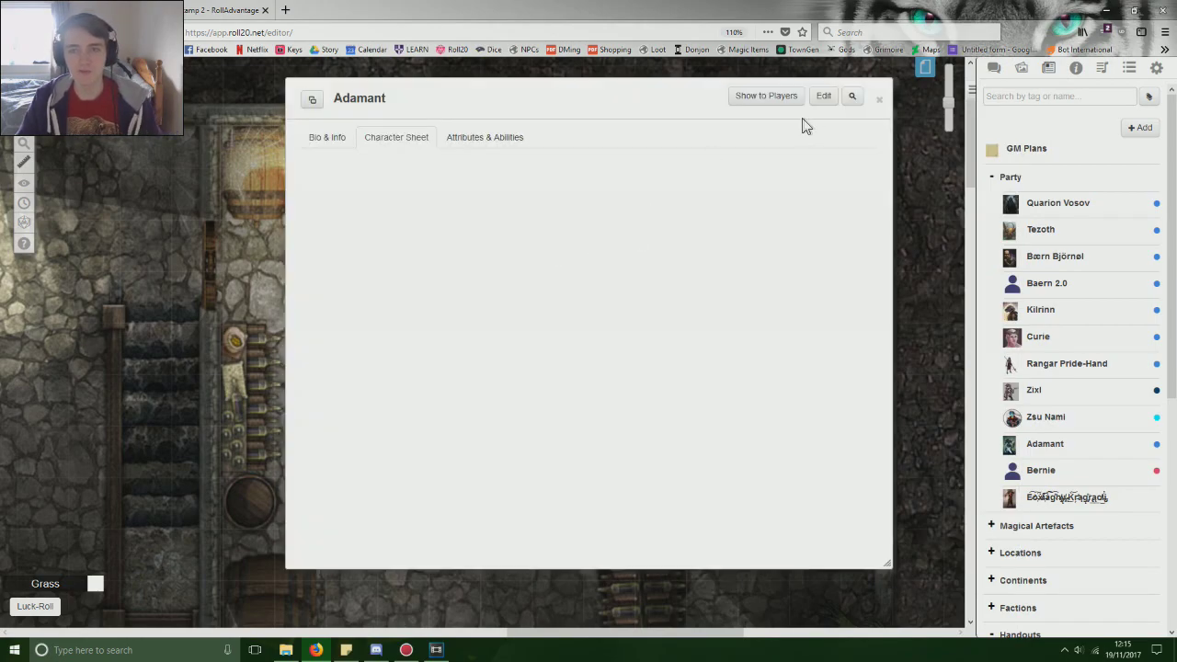
left_click(879, 99)
Step: Open the Lumber Camp page and place Adamant's default token beside the dirt path
left_click(925, 68)
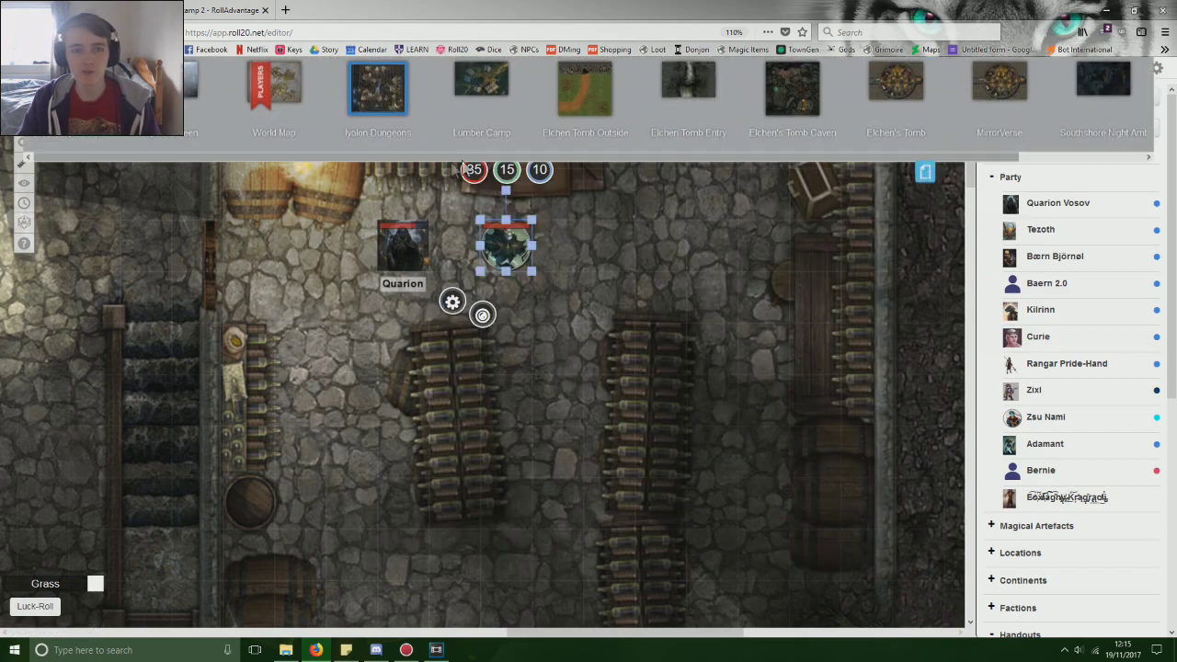
left_click(481, 84)
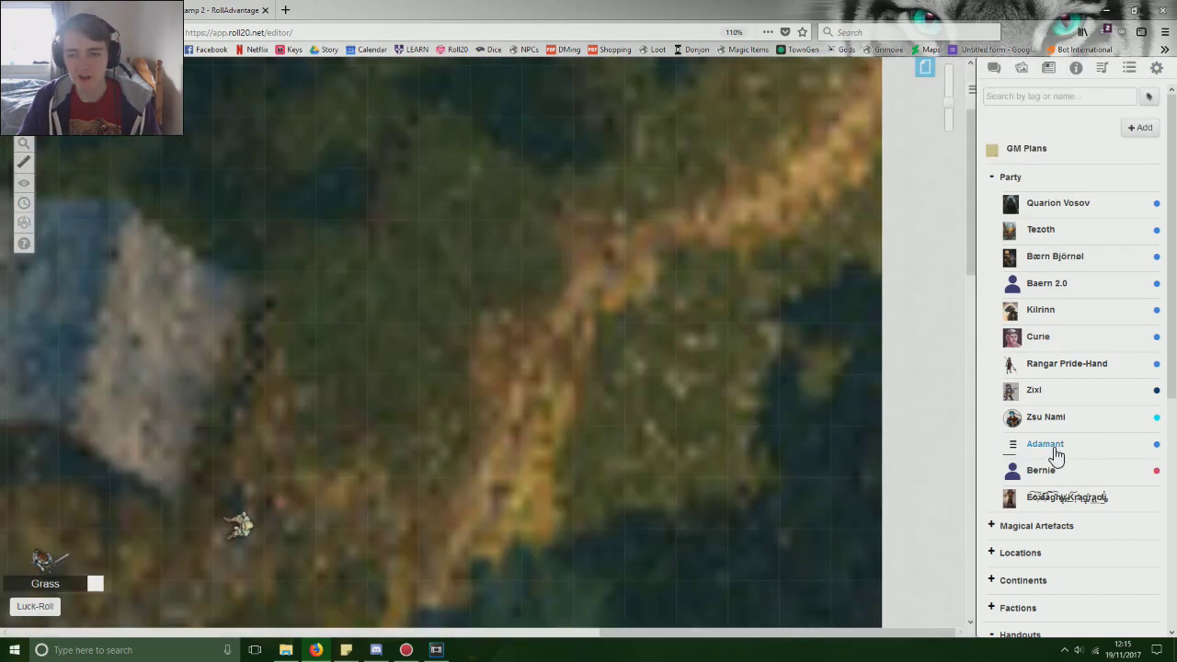
left_click_drag(1048, 448, 551, 299)
left_click(676, 285)
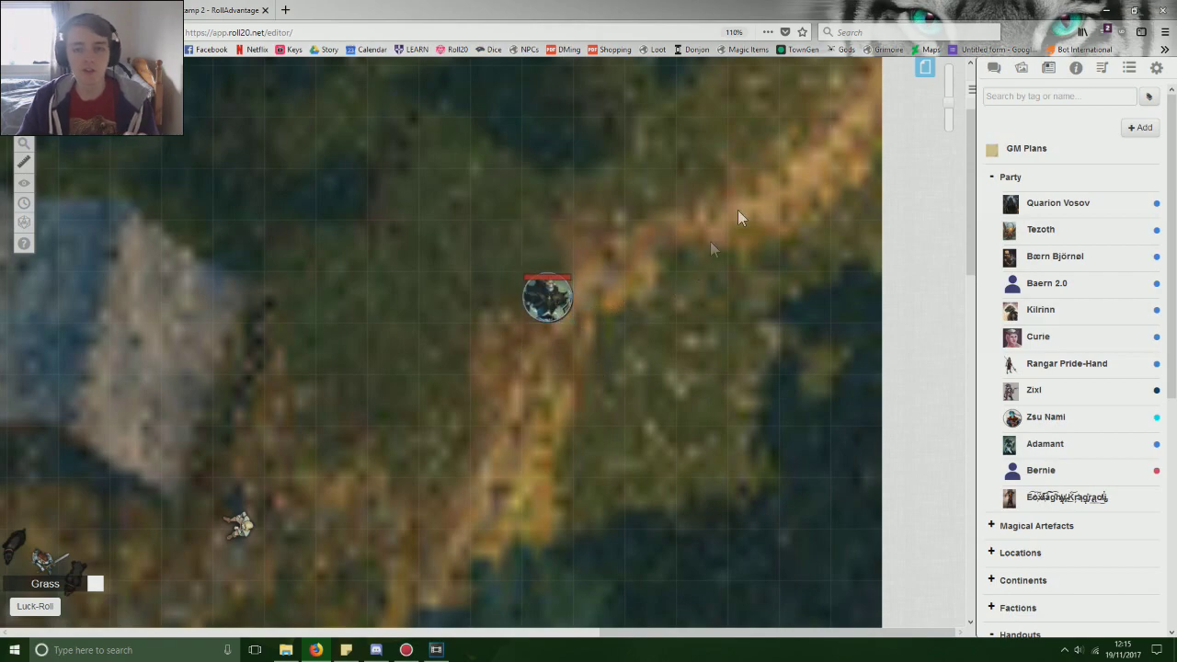
Step: Open the Elchen Tomb Entry page and place tokens for Adamant and Zixi on the map
left_click(924, 68)
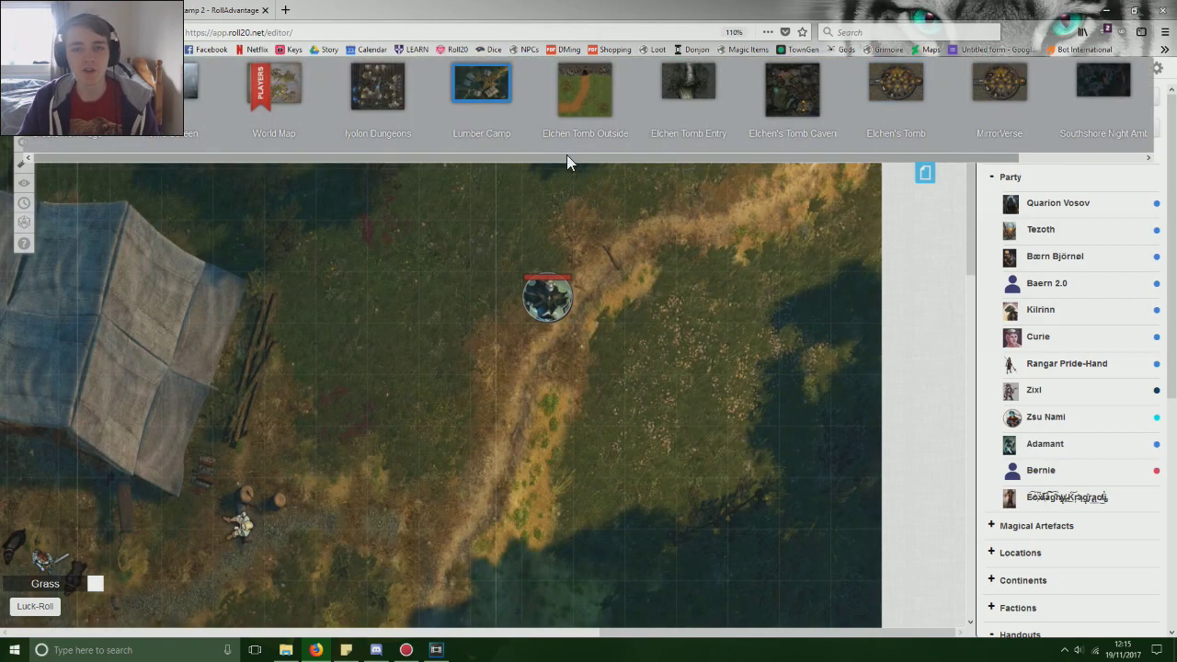
left_click(716, 109)
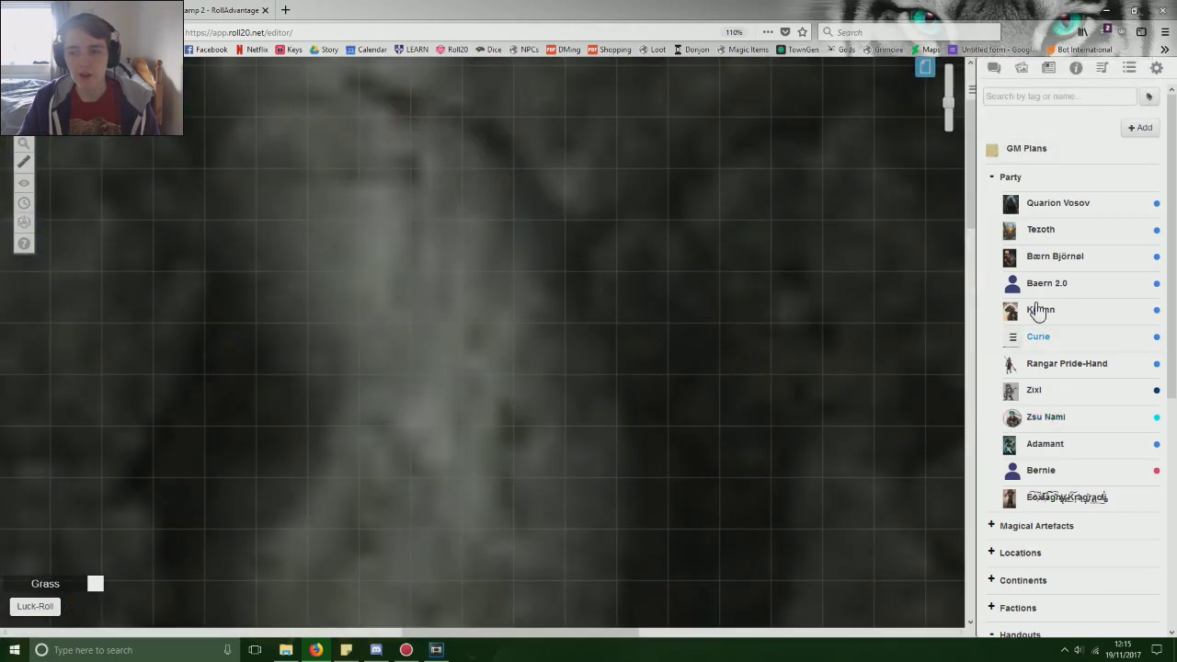
left_click_drag(1039, 448, 439, 247)
left_click_drag(1036, 395, 556, 294)
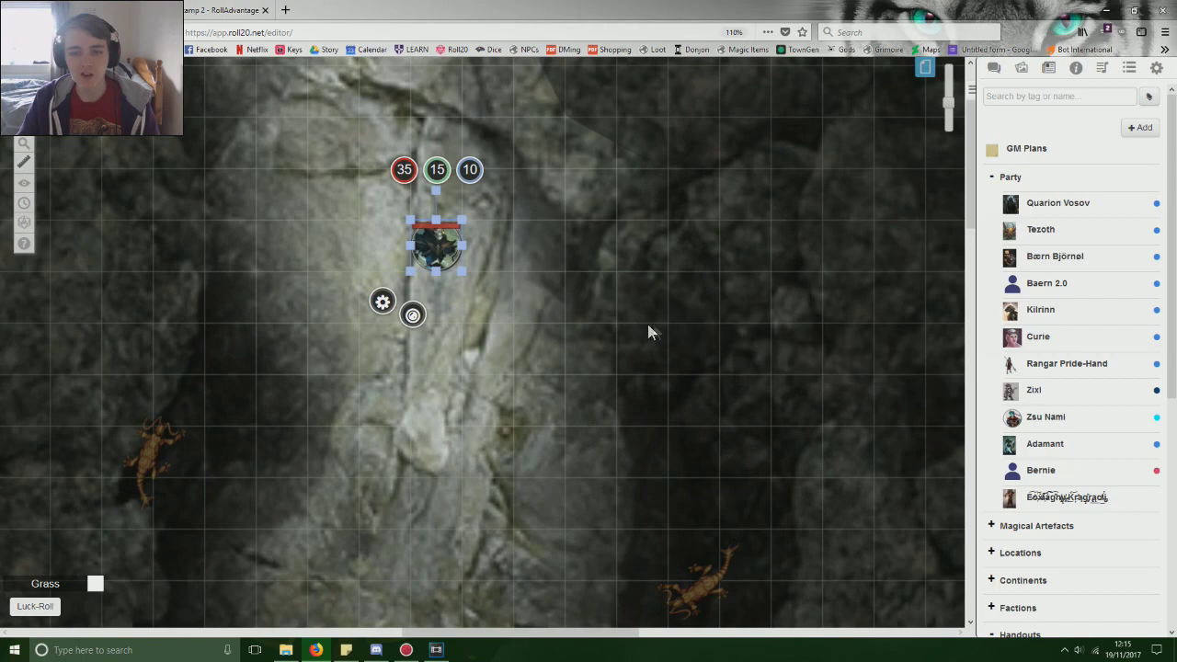
left_click(533, 311)
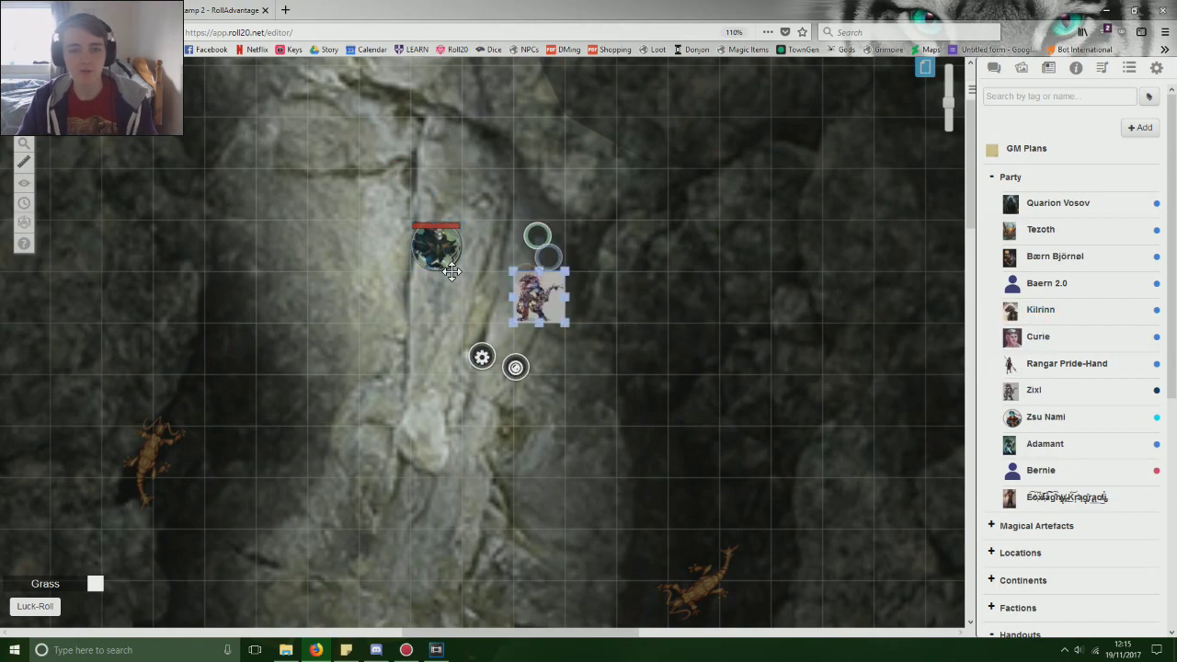
Step: Undo both token placements and open the World Map page
key("ctrl+z")
key("ctrl+z")
left_click(925, 71)
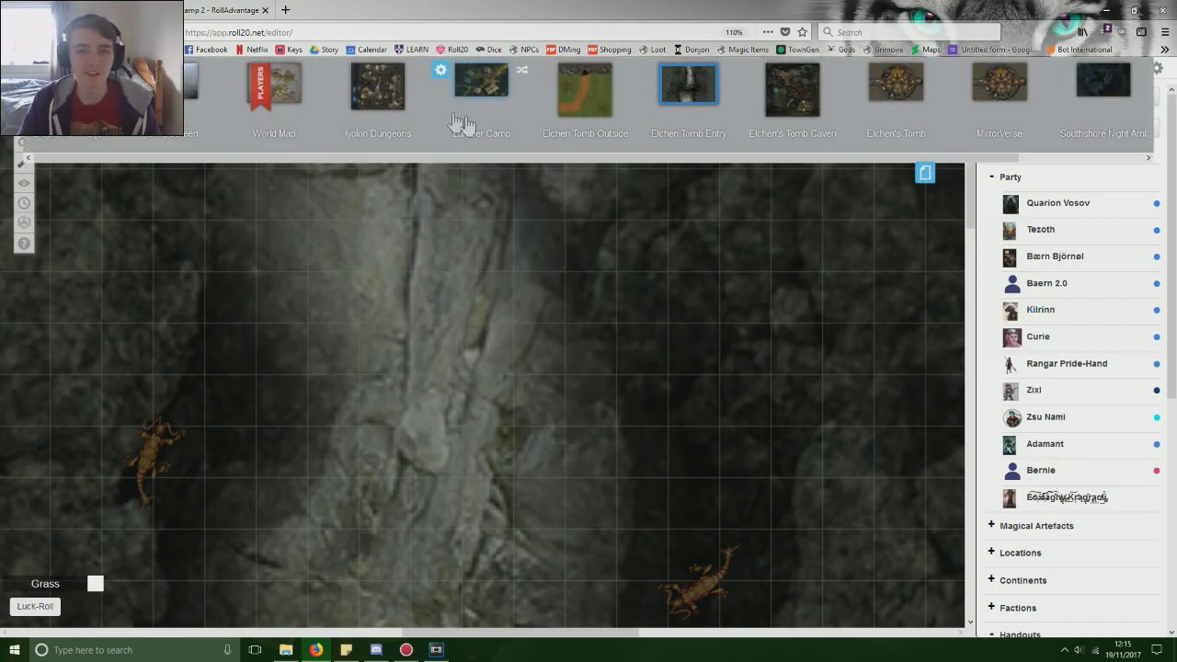
left_click(300, 103)
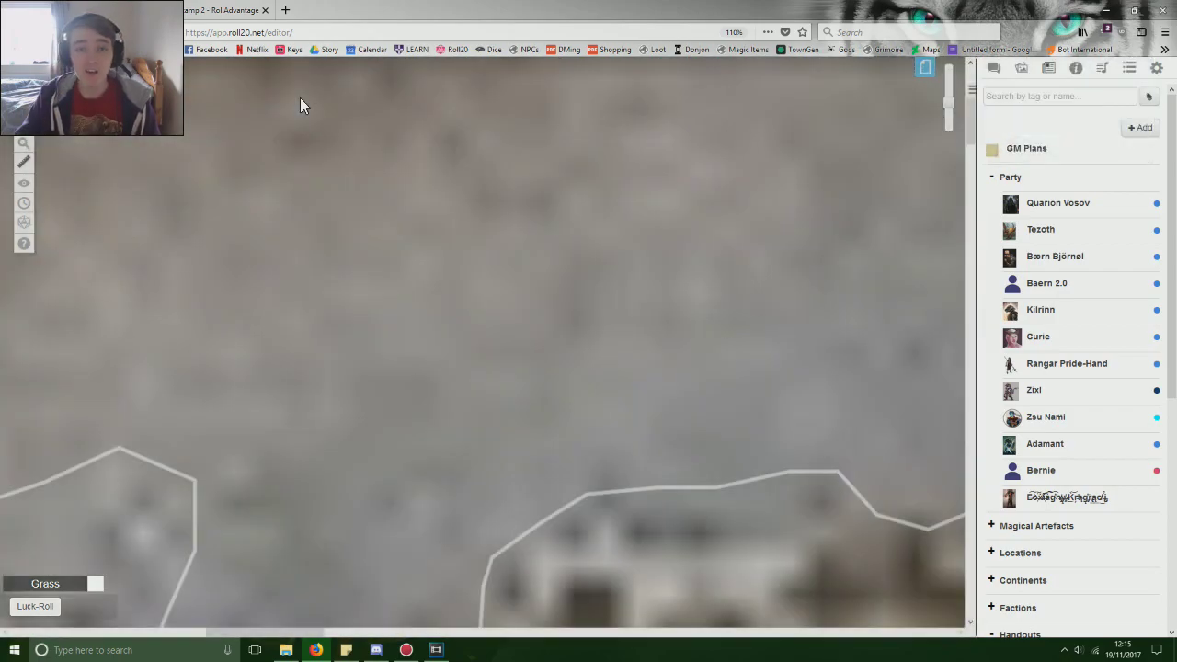
Step: Open the Dungeons page listed after World Map, name the Adamant token Adam, show its nameplate and save the changes
left_click(925, 70)
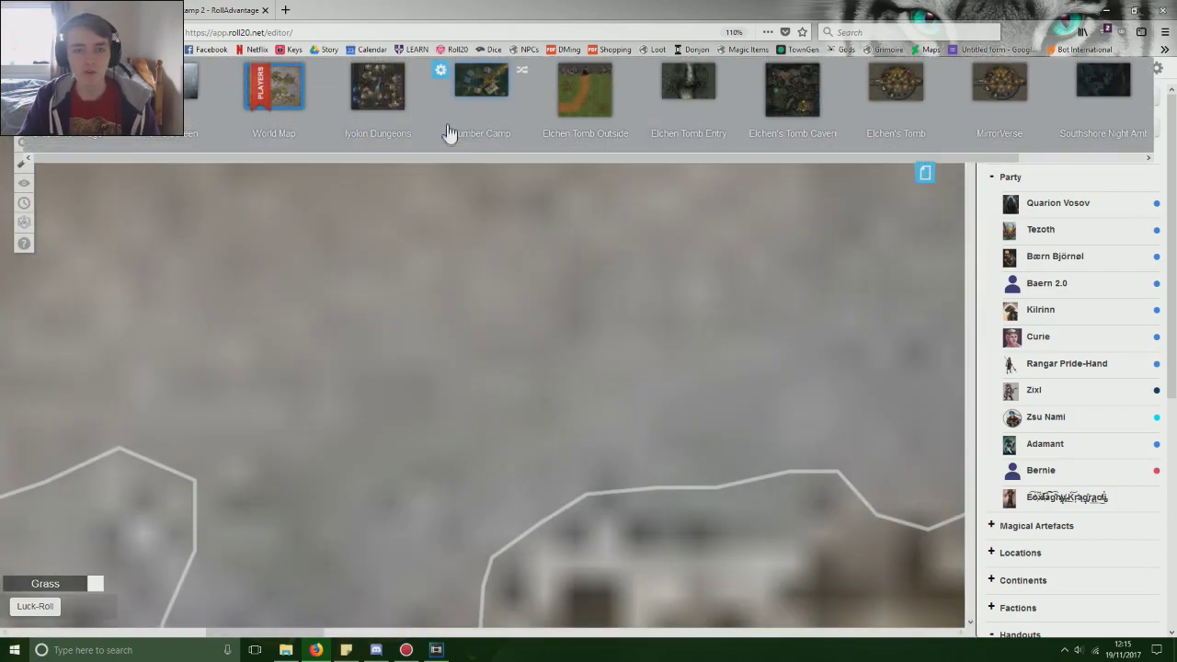
left_click(393, 112)
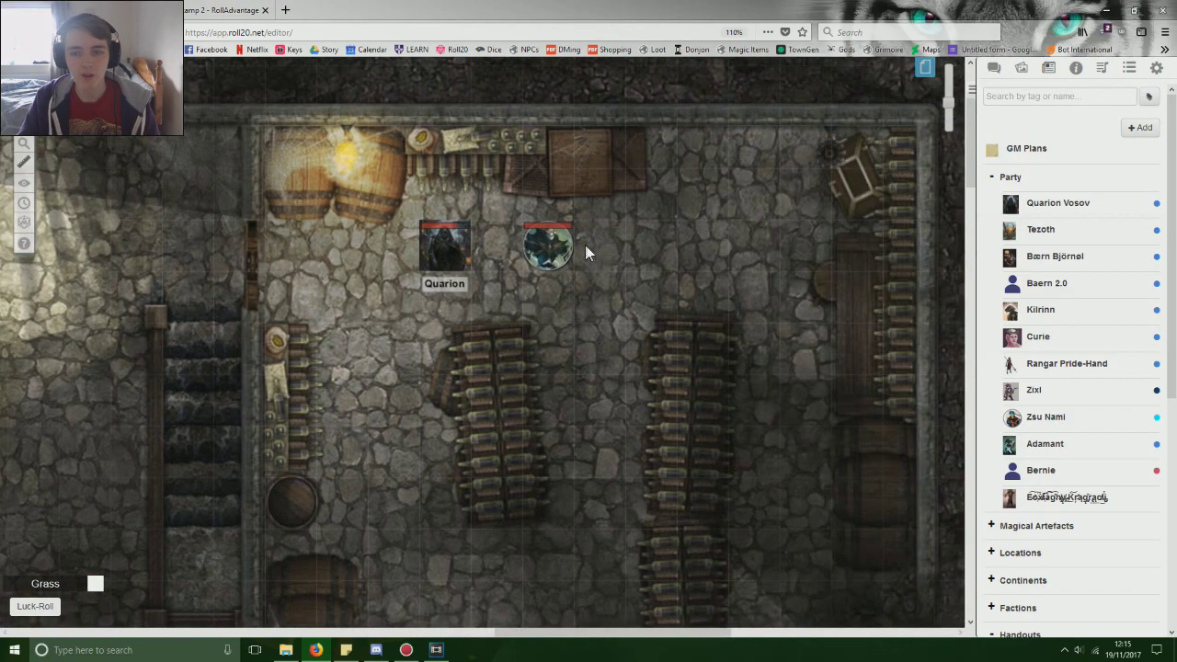
left_click(550, 241)
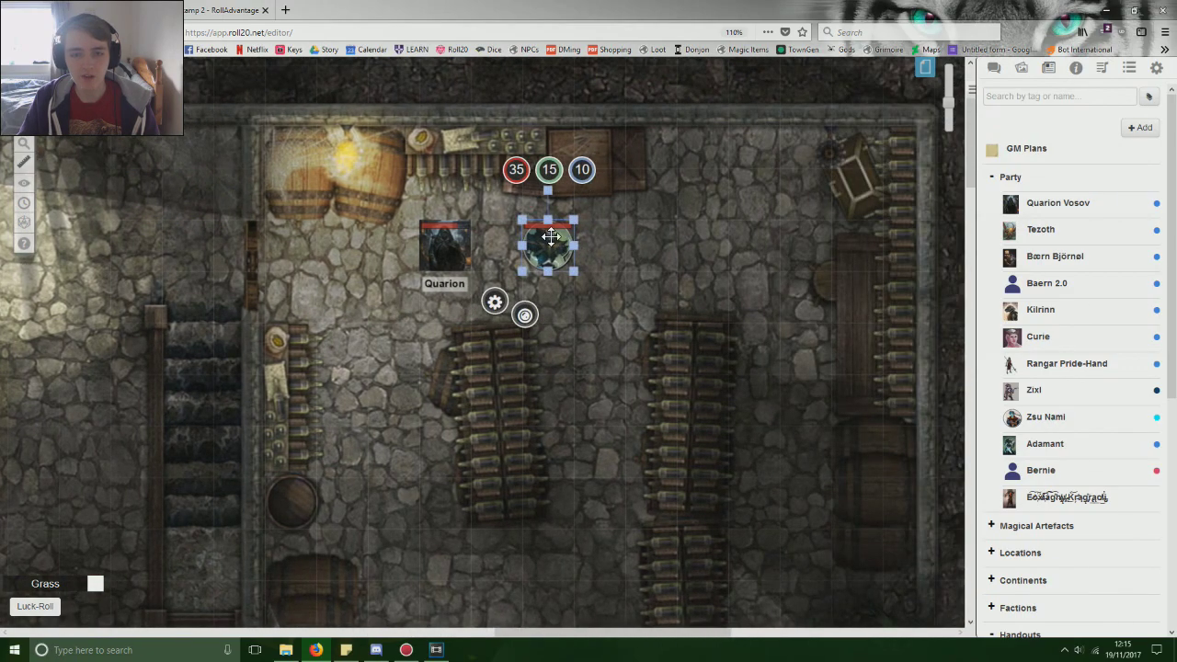
double_click(550, 237)
left_click(394, 130)
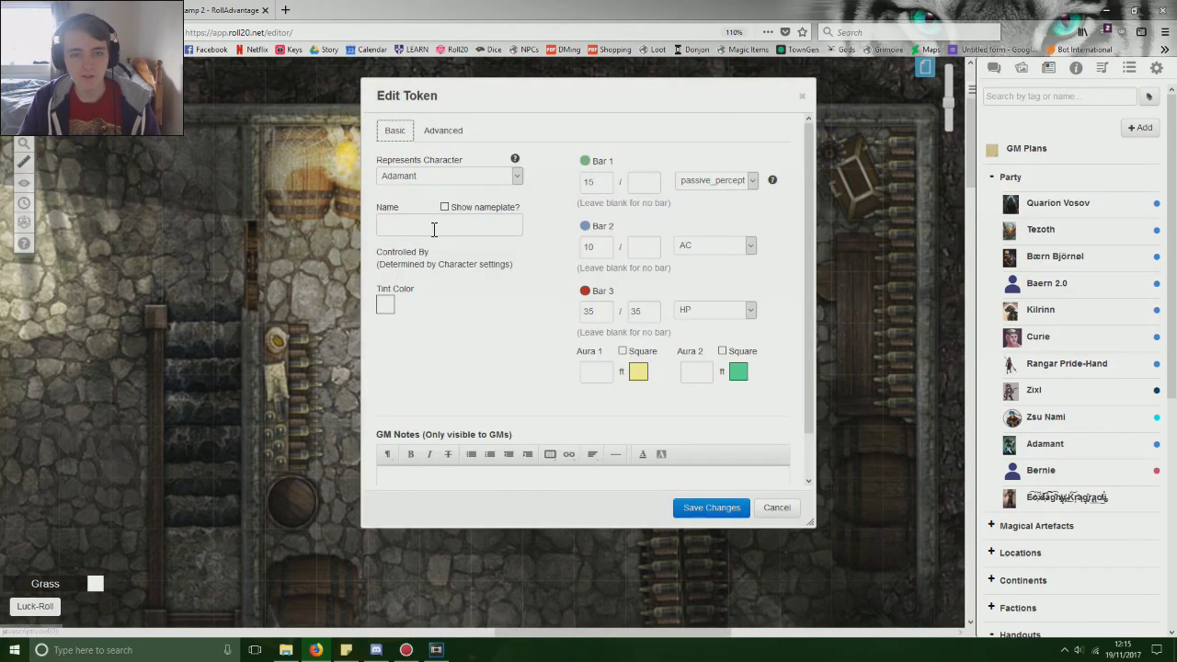
left_click(431, 223)
type("Adam")
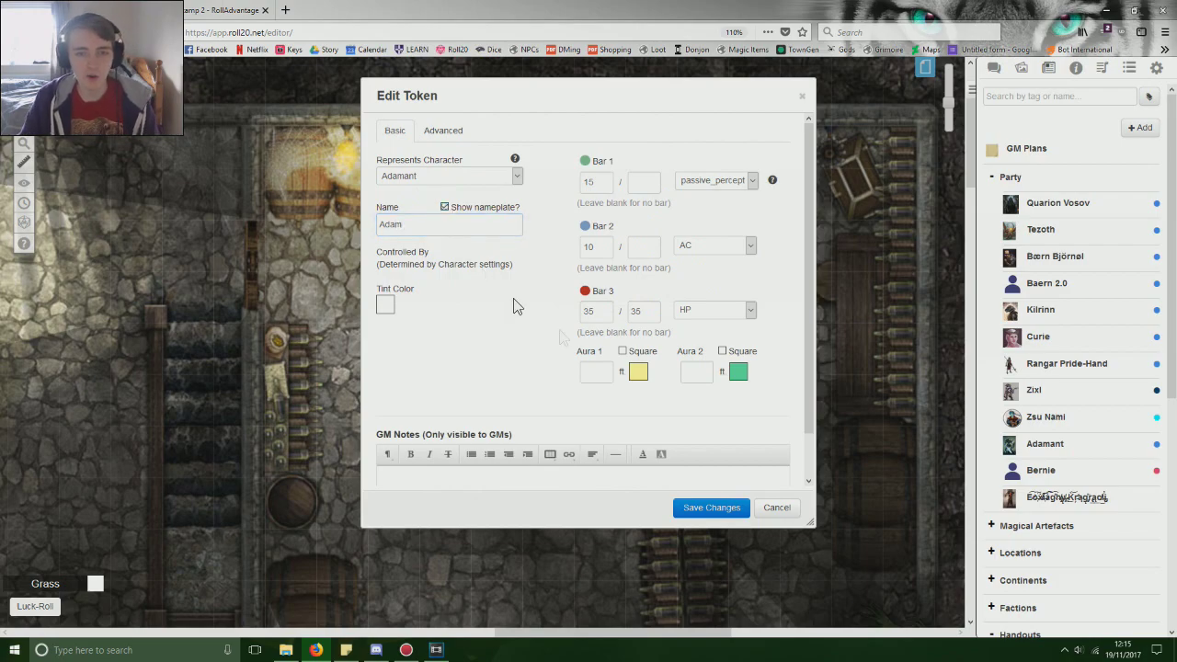
left_click(717, 507)
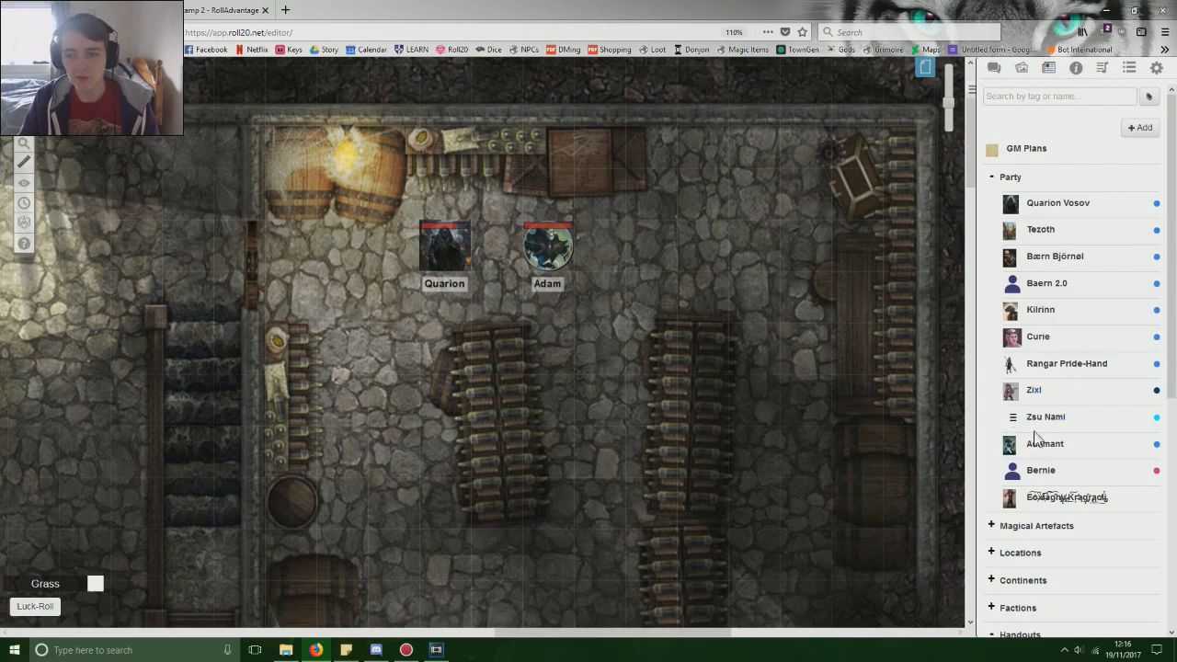
Step: Place another copy of Adamant's default token on the map, to the right of the Adam token
left_click_drag(1044, 444, 680, 264)
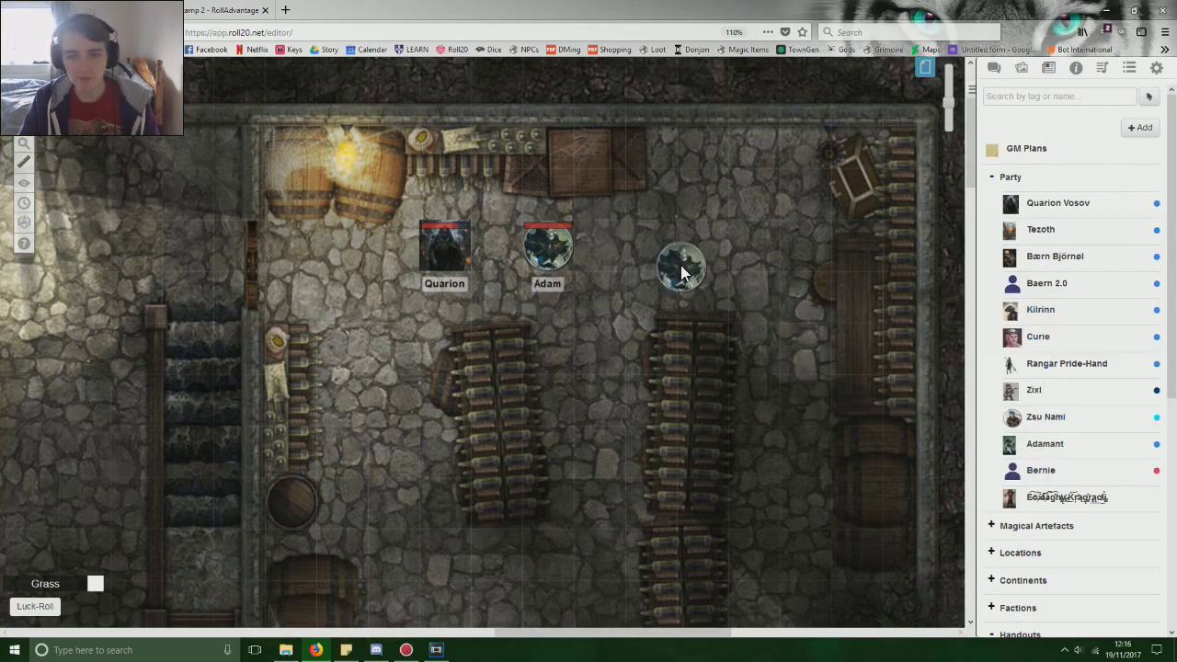
left_click(736, 284)
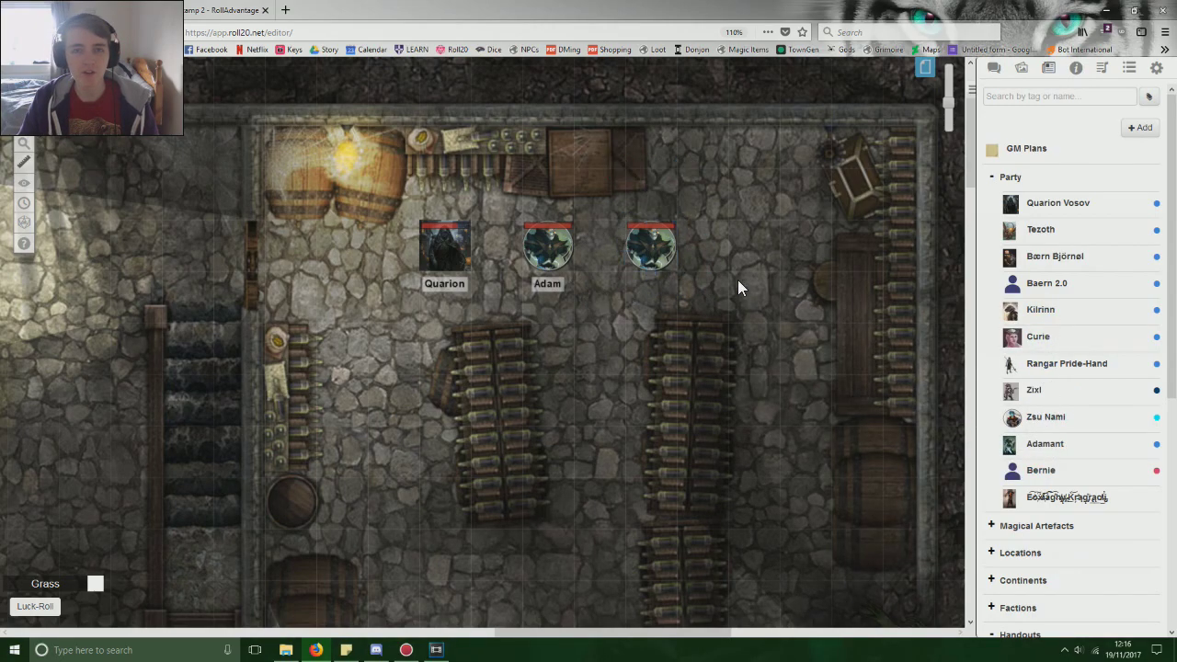
left_click(552, 250)
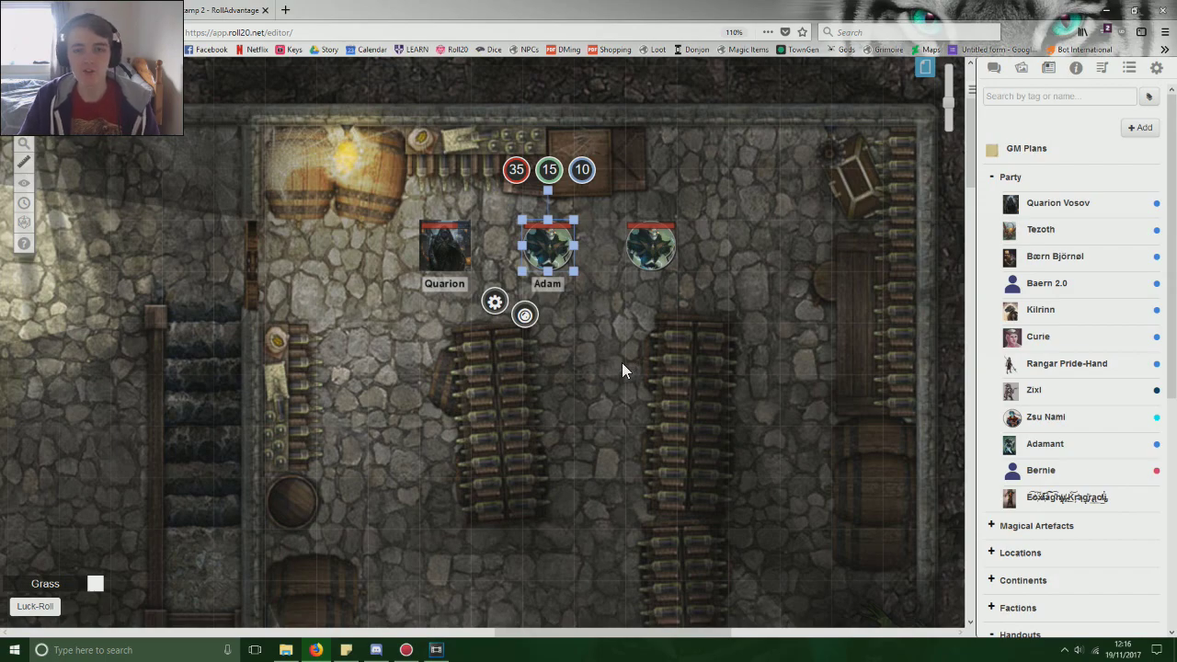
left_click(630, 337)
scroll(629, 339, "down", 1)
scroll(629, 340, "up", 3)
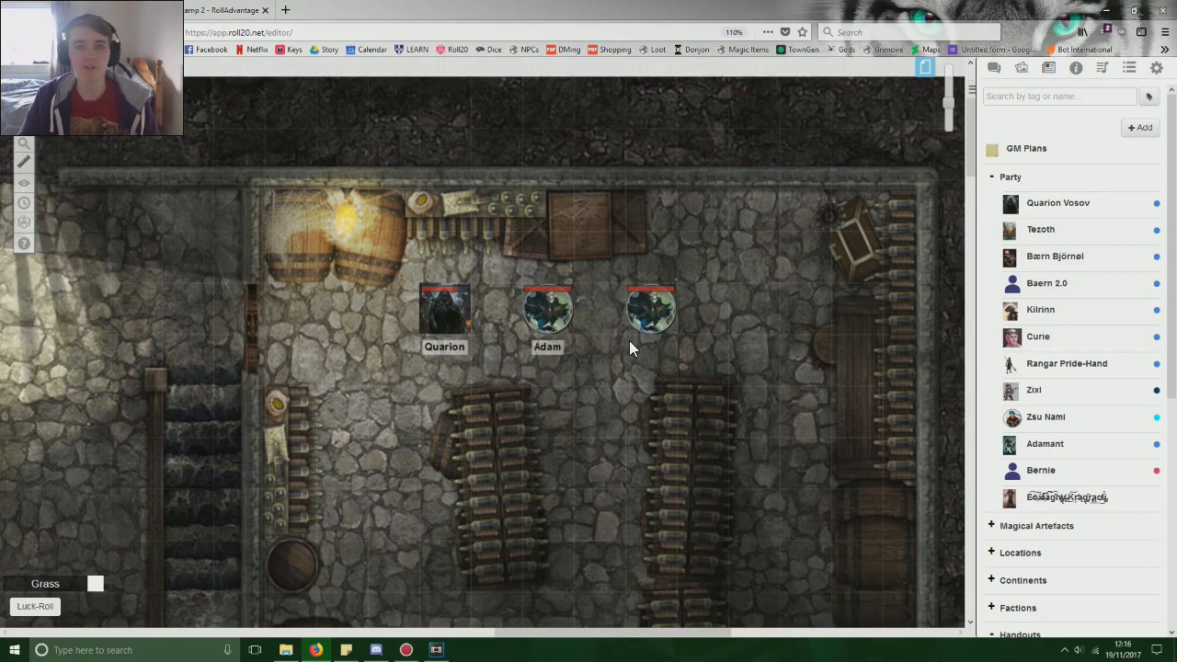
scroll(629, 340, "down", 2)
scroll(629, 340, "up", 1)
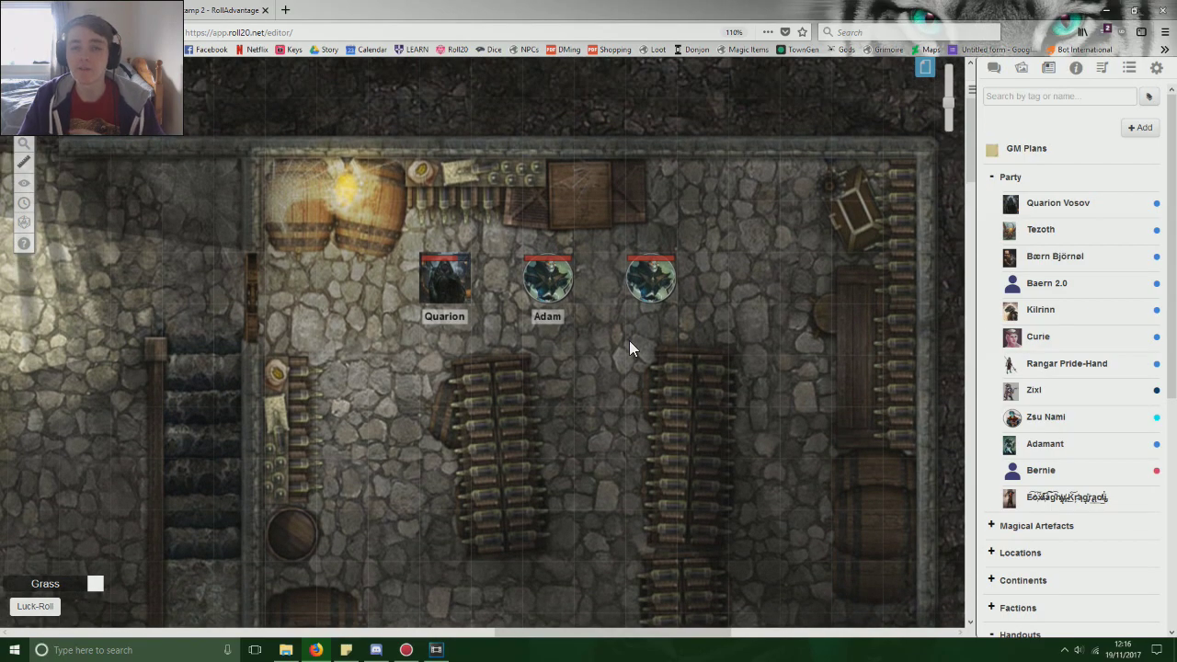
scroll(629, 347, "up", 1)
left_click(562, 310)
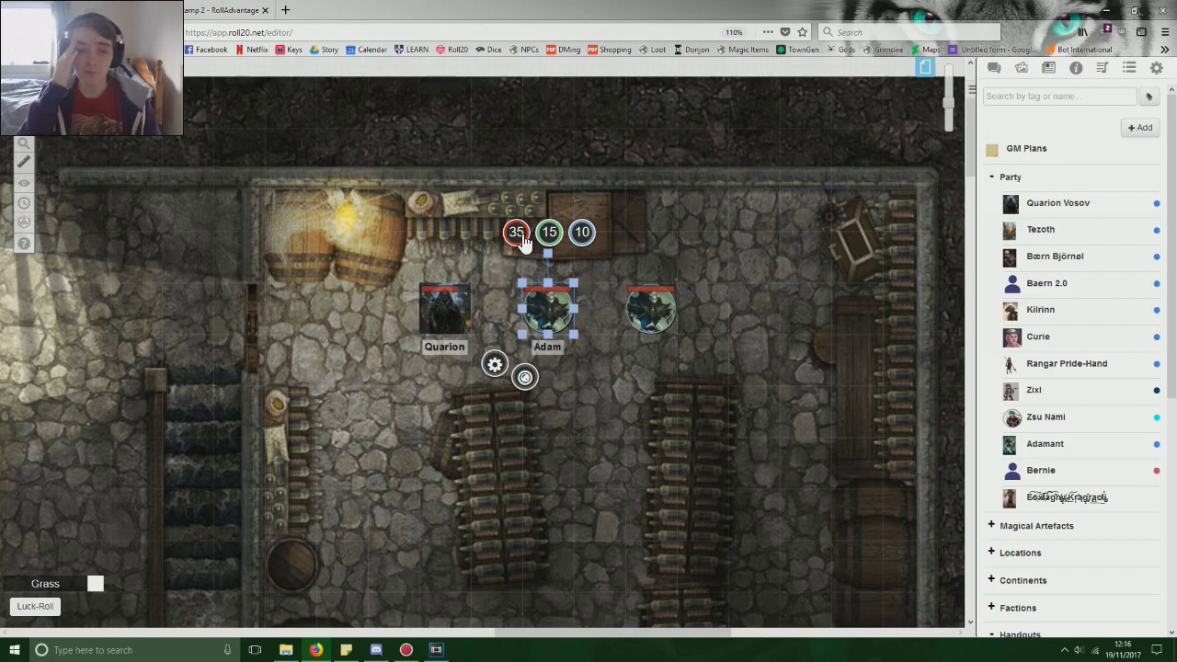
left_click(581, 298)
left_click(550, 314)
left_click(625, 338)
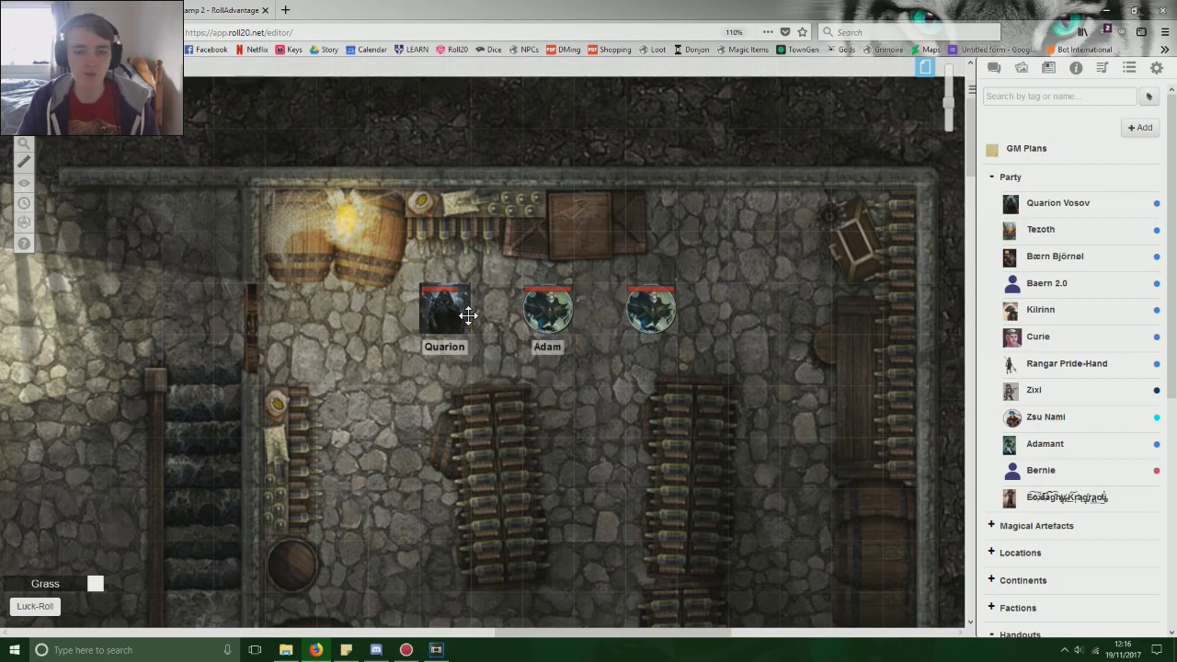
left_click(645, 317)
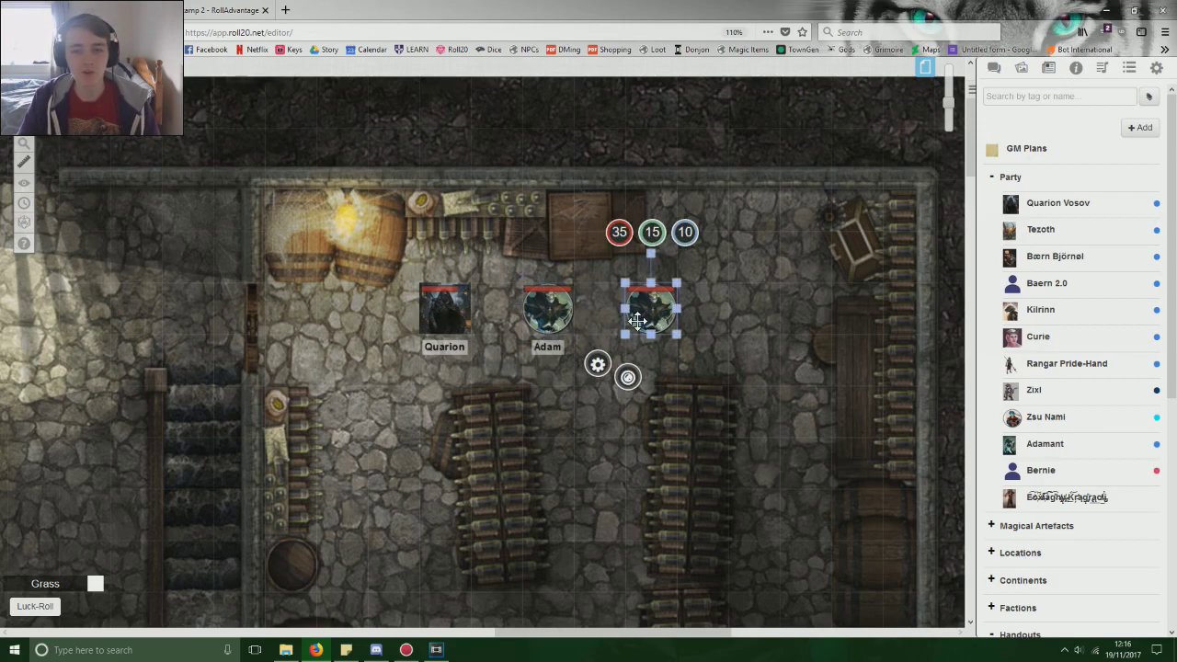
left_click_drag(643, 323, 670, 320)
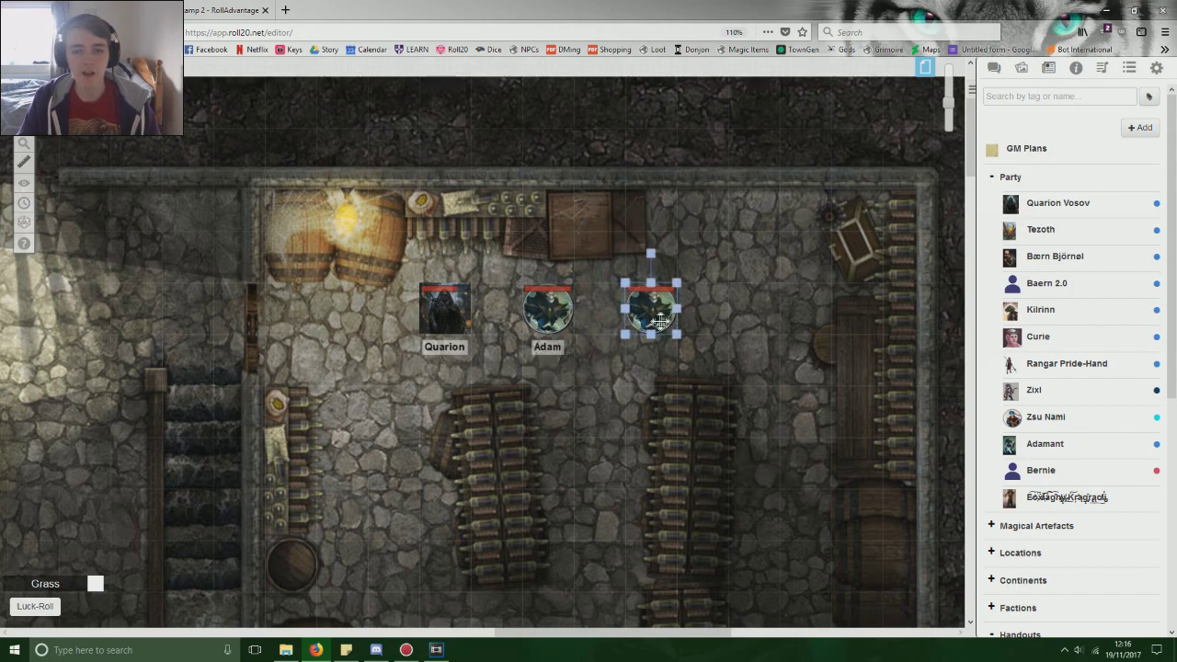
left_click(721, 360)
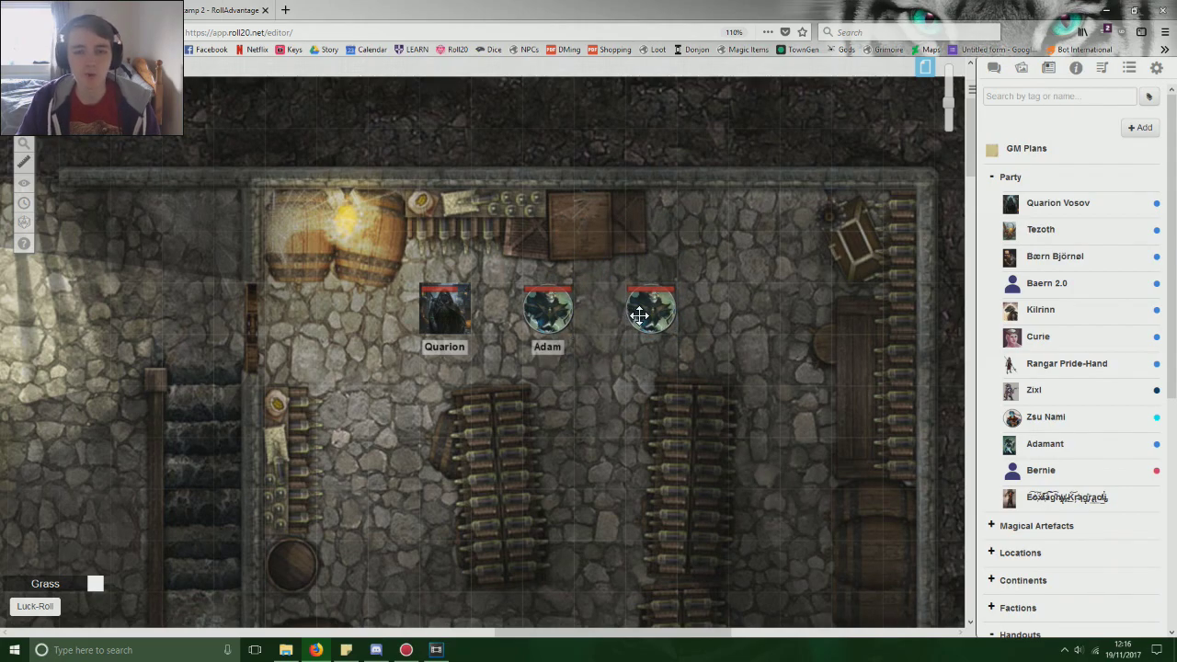